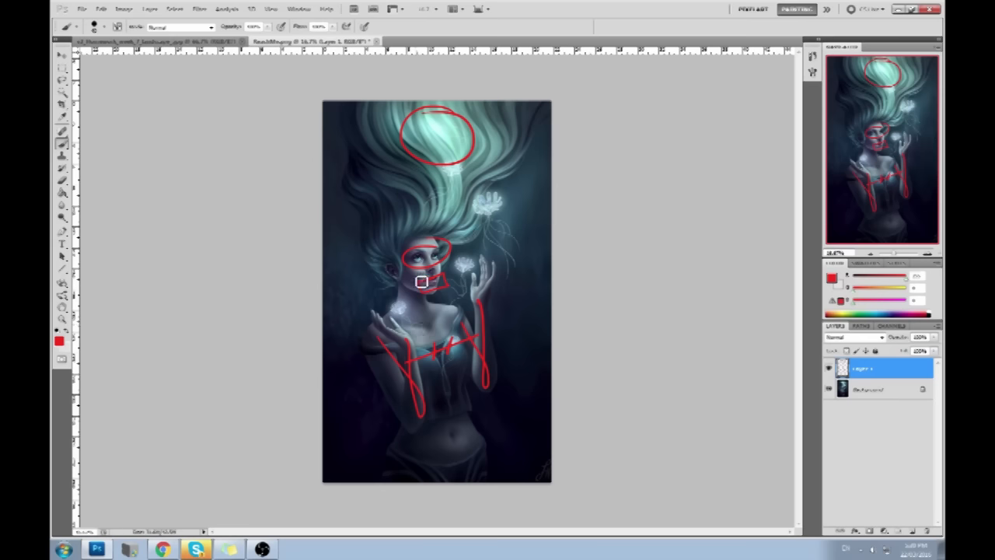
Step: Draw a red curved line of action from the woman's chin through her torso to the lower edge of the painting
{"action": "left_click_drag", "start_coordinate": [417, 302], "coordinate": [467, 478]}
{"action": "key", "text": "ctrl+alt+z"}
{"action": "key", "text": "ctrl+alt+z"}
{"action": "left_click_drag", "start_coordinate": [417, 294], "coordinate": [440, 481]}
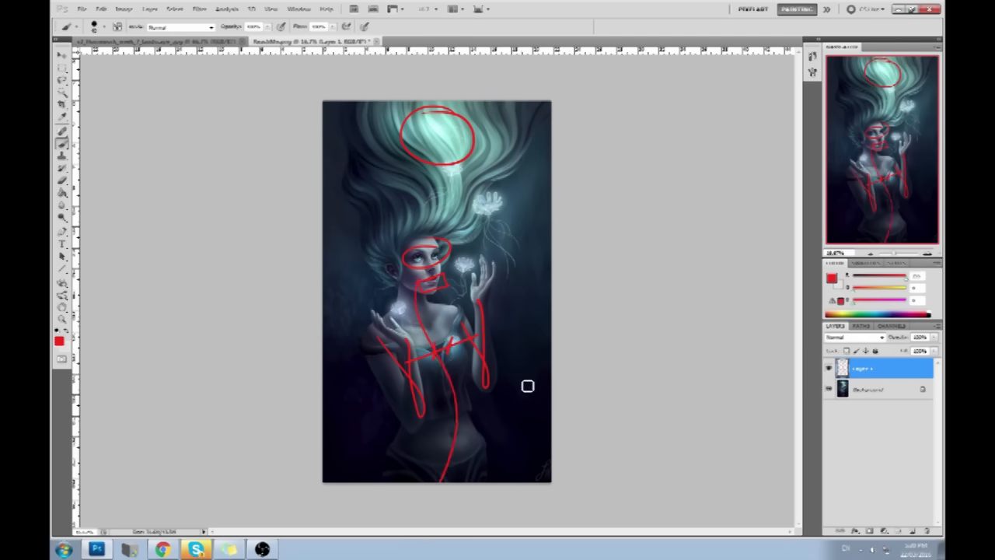
Step: Hide the existing annotation layer and add a new empty layer directly above the background
{"action": "left_click", "coordinate": [829, 370]}
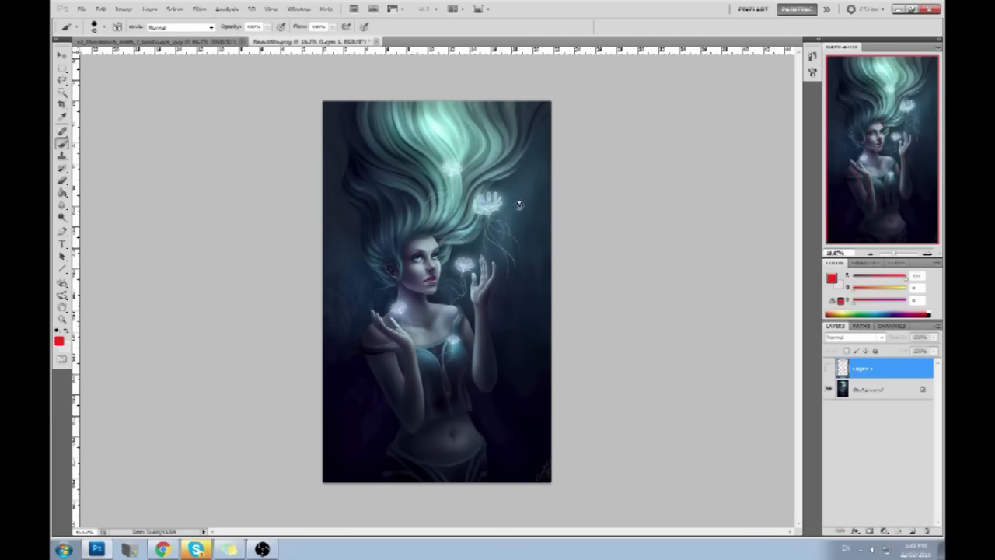
{"action": "left_click", "coordinate": [882, 392]}
{"action": "left_click", "coordinate": [913, 531]}
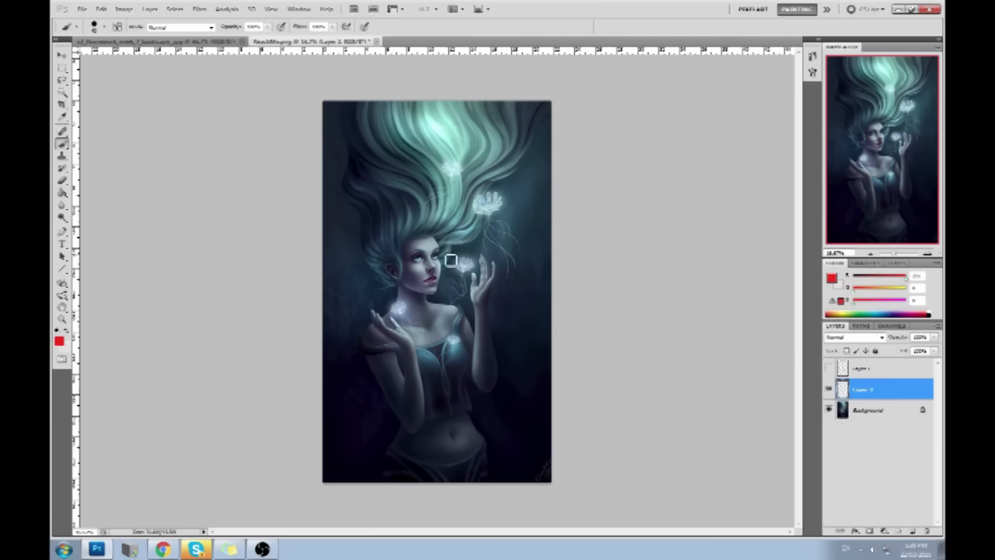
Step: Circle the woman's head in red and handwrite notes inside the circle
{"action": "mouse_move", "coordinate": [442, 238]}
{"action": "left_mouse_down"}
{"action": "mouse_move", "coordinate": [480, 289]}
{"action": "mouse_move", "coordinate": [423, 280]}
{"action": "mouse_move", "coordinate": [460, 273]}
{"action": "left_mouse_up"}
{"action": "left_click", "coordinate": [431, 239]}
{"action": "left_click_drag", "start_coordinate": [446, 235], "coordinate": [452, 267]}
{"action": "left_click", "coordinate": [459, 256]}
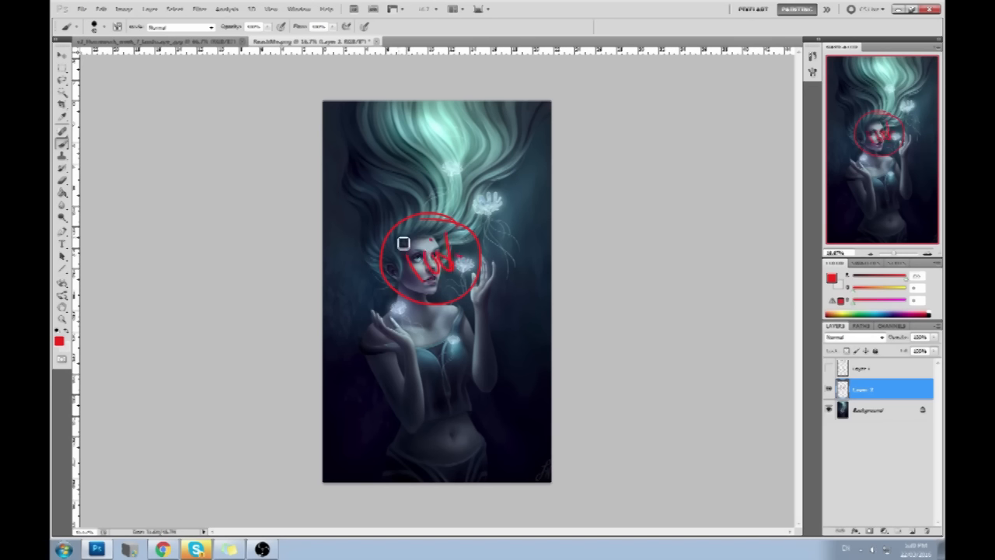
{"action": "left_click_drag", "start_coordinate": [402, 242], "coordinate": [455, 227]}
{"action": "mouse_move", "coordinate": [435, 280]}
{"action": "left_mouse_down"}
{"action": "mouse_move", "coordinate": [459, 293]}
{"action": "mouse_move", "coordinate": [455, 276]}
{"action": "mouse_move", "coordinate": [460, 290]}
{"action": "mouse_move", "coordinate": [471, 265]}
{"action": "left_mouse_up"}
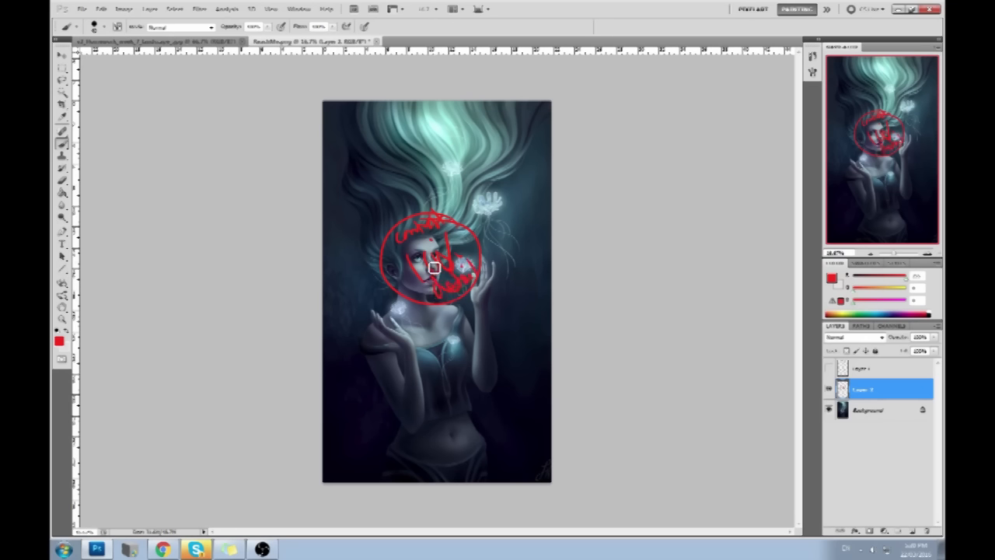
Step: Sketch a red circle with radiating rays over the hair glow, plus a loop over the dark hair and hatching over the large jellyfish
{"action": "left_click_drag", "start_coordinate": [528, 114], "coordinate": [513, 192]}
{"action": "mouse_move", "coordinate": [391, 163]}
{"action": "left_mouse_down"}
{"action": "mouse_move", "coordinate": [431, 183]}
{"action": "mouse_move", "coordinate": [412, 202]}
{"action": "left_mouse_up"}
{"action": "mouse_move", "coordinate": [412, 131]}
{"action": "left_mouse_down"}
{"action": "mouse_move", "coordinate": [453, 148]}
{"action": "mouse_move", "coordinate": [439, 102]}
{"action": "mouse_move", "coordinate": [469, 146]}
{"action": "mouse_move", "coordinate": [509, 117]}
{"action": "left_mouse_up"}
{"action": "mouse_move", "coordinate": [471, 183]}
{"action": "left_mouse_down"}
{"action": "mouse_move", "coordinate": [507, 229]}
{"action": "mouse_move", "coordinate": [440, 208]}
{"action": "left_mouse_up"}
{"action": "mouse_move", "coordinate": [465, 163]}
{"action": "left_mouse_down"}
{"action": "mouse_move", "coordinate": [477, 167]}
{"action": "mouse_move", "coordinate": [469, 179]}
{"action": "mouse_move", "coordinate": [449, 160]}
{"action": "mouse_move", "coordinate": [466, 160]}
{"action": "left_mouse_up"}
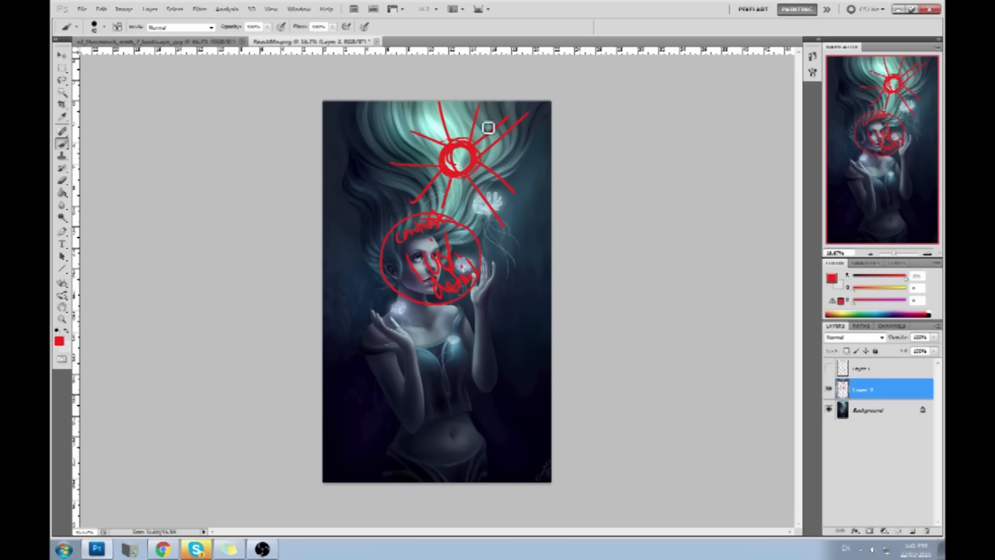
{"action": "mouse_move", "coordinate": [367, 178]}
{"action": "left_mouse_down"}
{"action": "mouse_move", "coordinate": [349, 204]}
{"action": "mouse_move", "coordinate": [356, 132]}
{"action": "left_mouse_up"}
{"action": "mouse_move", "coordinate": [498, 189]}
{"action": "left_mouse_down"}
{"action": "mouse_move", "coordinate": [521, 220]}
{"action": "mouse_move", "coordinate": [508, 234]}
{"action": "mouse_move", "coordinate": [507, 188]}
{"action": "mouse_move", "coordinate": [459, 214]}
{"action": "mouse_move", "coordinate": [536, 196]}
{"action": "left_mouse_up"}
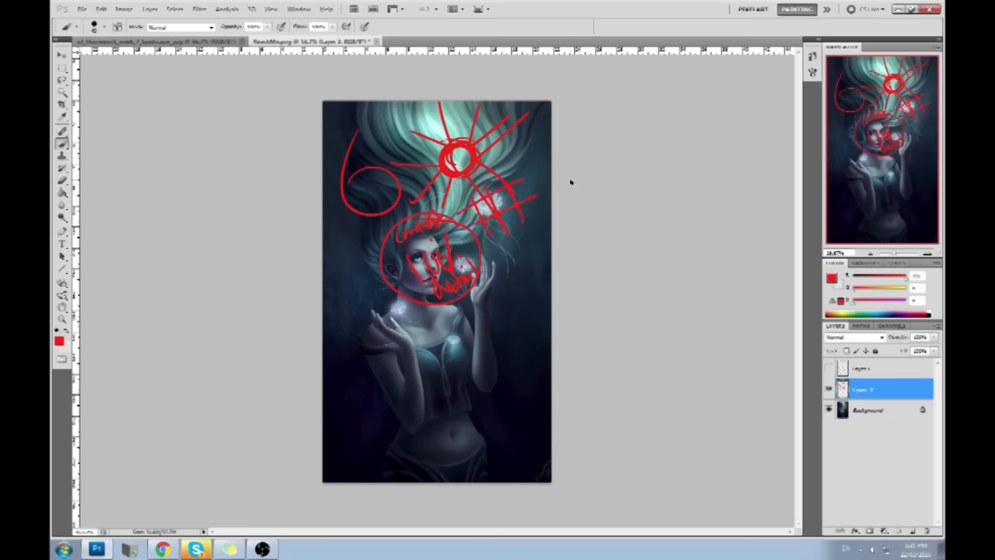
Step: Undo the recent red strokes and notes until only the circle around the head is left
{"action": "key", "text": "ctrl+alt+z"}
{"action": "key", "text": "ctrl+alt+z"}
{"action": "key", "text": "ctrl+alt+z"}
{"action": "key", "text": "ctrl+alt+z"}
{"action": "key", "text": "ctrl+alt+z"}
{"action": "key", "text": "ctrl+alt+z"}
{"action": "key", "text": "ctrl+alt+z"}
{"action": "key", "text": "ctrl+alt+z"}
{"action": "key", "text": "ctrl+alt+z"}
{"action": "key", "text": "ctrl+alt+z"}
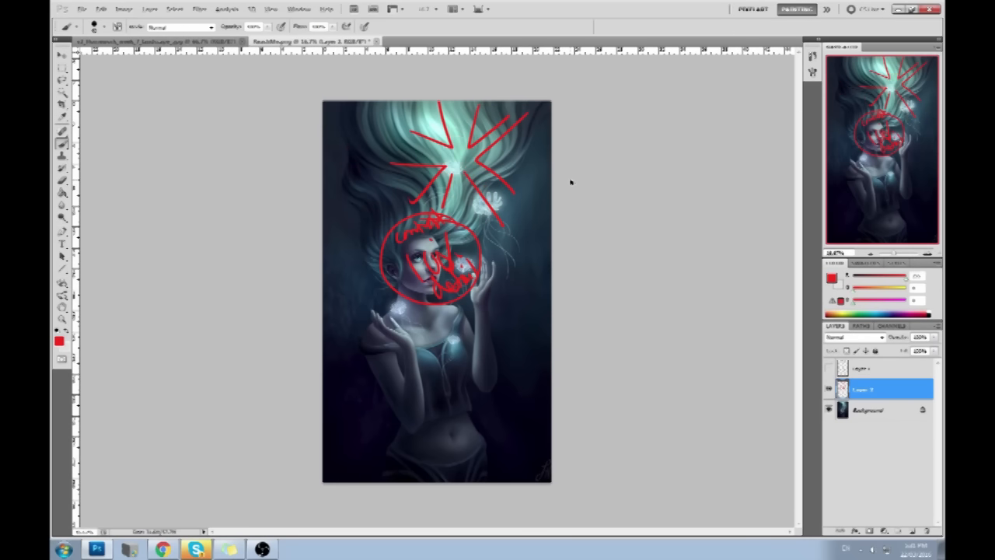
{"action": "key", "text": "ctrl+alt+z"}
{"action": "key", "text": "ctrl+alt+z"}
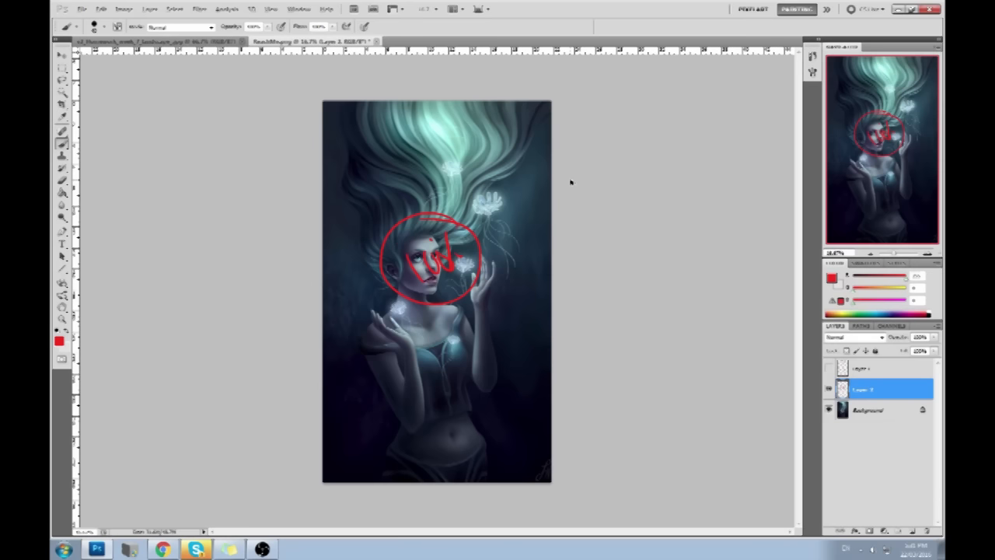
{"action": "key", "text": "ctrl+alt+z"}
{"action": "key", "text": "ctrl+alt+z"}
{"action": "key", "text": "ctrl+alt+z"}
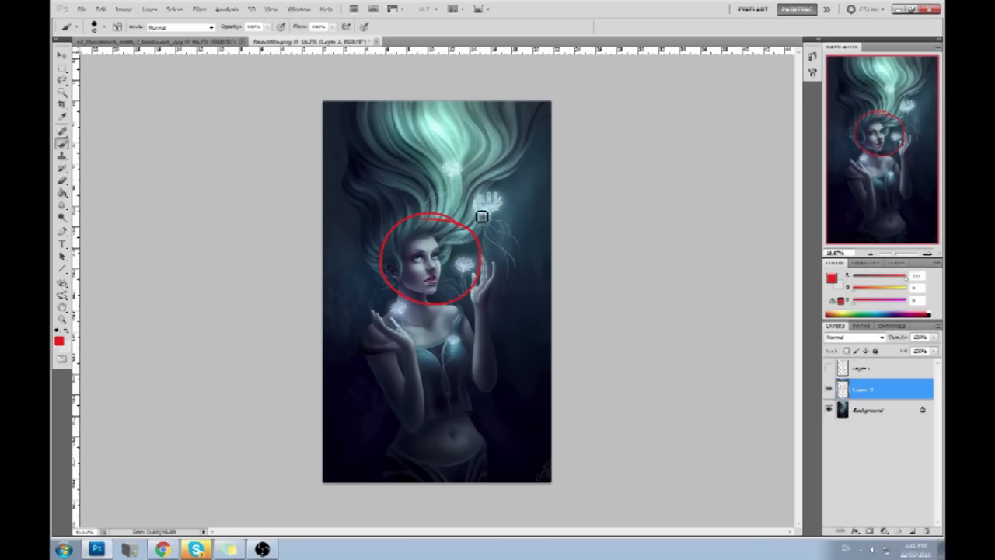
Step: Draw two red curved arrows from the head circle up to the bright hair area, with a small circle between them
{"action": "mouse_move", "coordinate": [482, 256]}
{"action": "left_mouse_down"}
{"action": "mouse_move", "coordinate": [506, 174]}
{"action": "mouse_move", "coordinate": [464, 158]}
{"action": "mouse_move", "coordinate": [469, 176]}
{"action": "mouse_move", "coordinate": [474, 147]}
{"action": "left_mouse_up"}
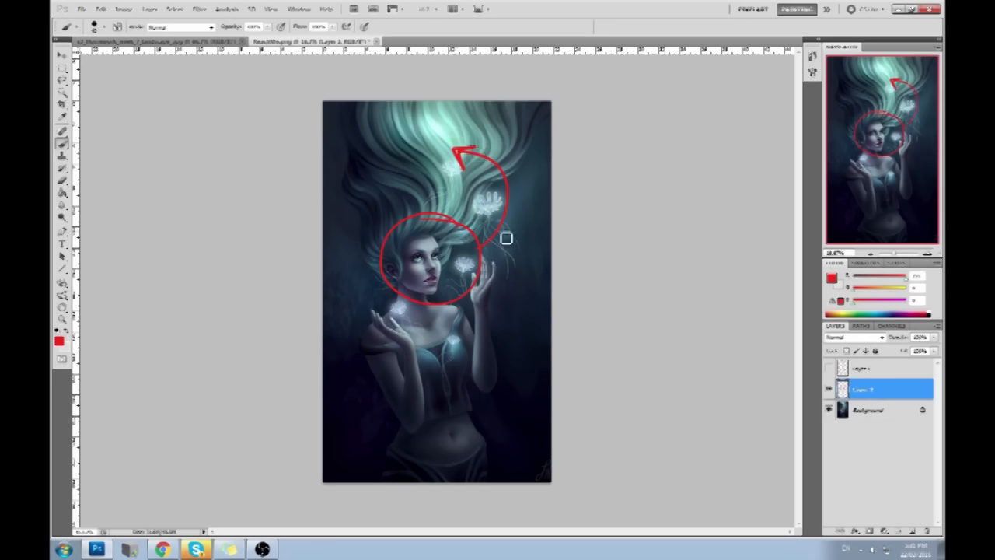
{"action": "mouse_move", "coordinate": [428, 215]}
{"action": "left_mouse_down"}
{"action": "mouse_move", "coordinate": [445, 177]}
{"action": "mouse_move", "coordinate": [442, 188]}
{"action": "mouse_move", "coordinate": [459, 196]}
{"action": "mouse_move", "coordinate": [446, 190]}
{"action": "left_mouse_up"}
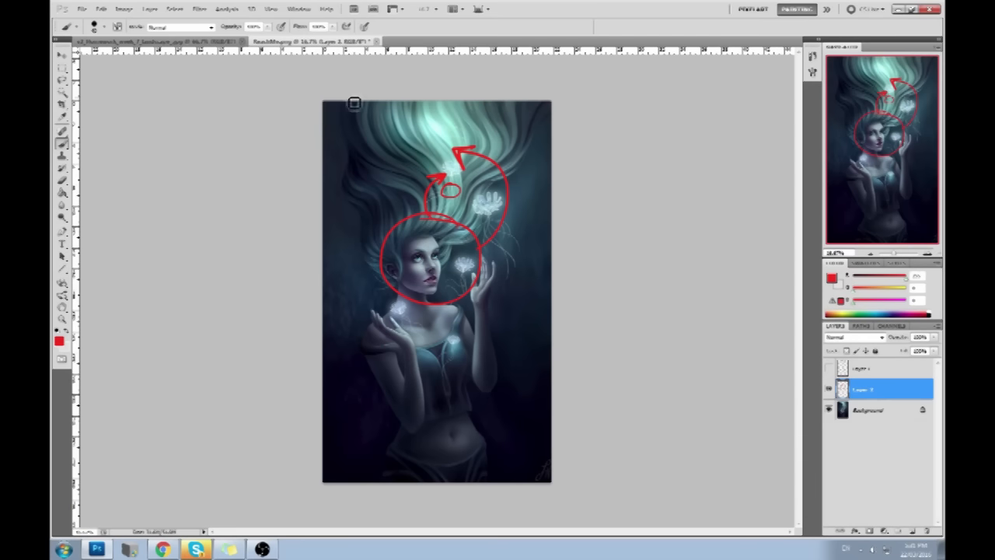
Step: Circle the upper dark hair, the background beside it and the hair above the forehead, and add red dividing lines
{"action": "mouse_move", "coordinate": [354, 103]}
{"action": "left_mouse_down"}
{"action": "mouse_move", "coordinate": [409, 112]}
{"action": "mouse_move", "coordinate": [362, 177]}
{"action": "left_mouse_up"}
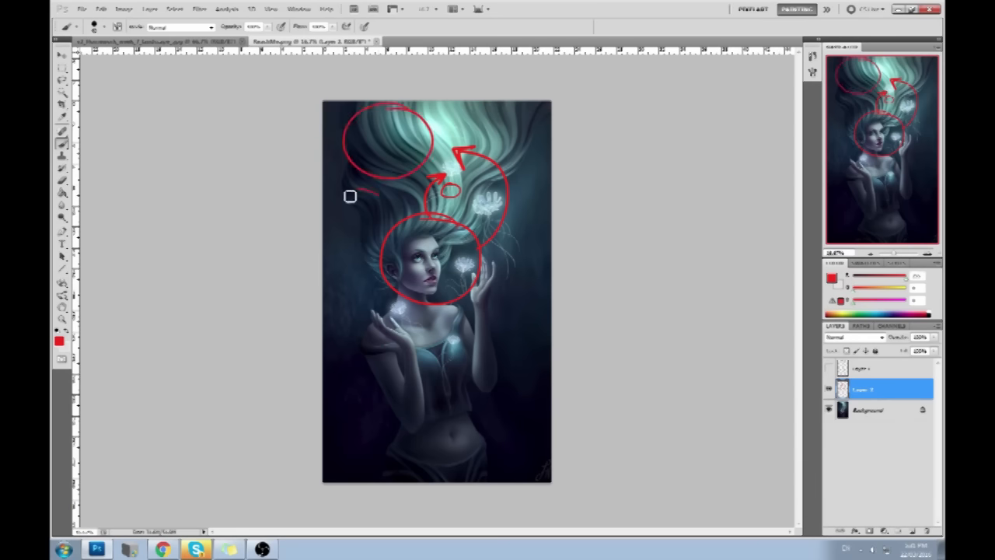
{"action": "left_click_drag", "start_coordinate": [381, 211], "coordinate": [356, 199]}
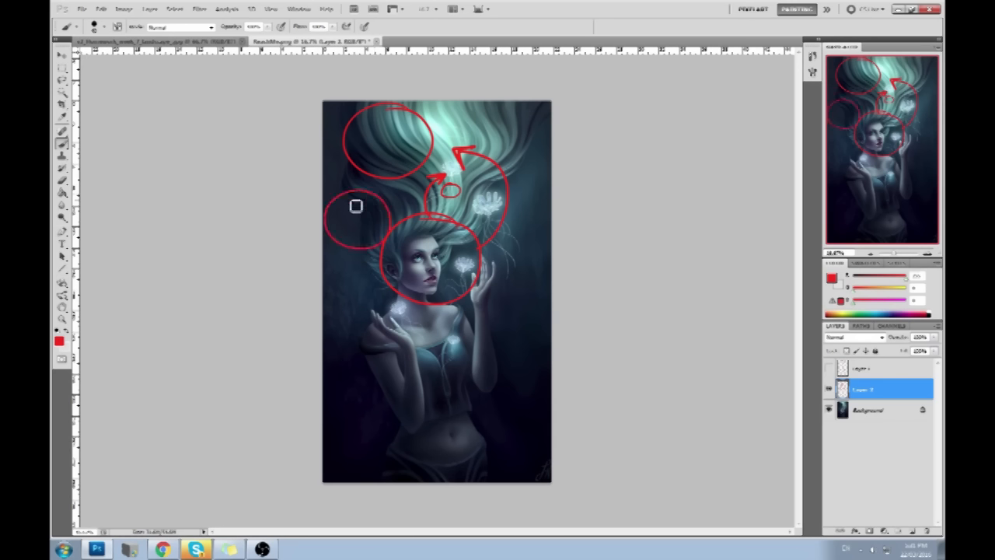
{"action": "left_click_drag", "start_coordinate": [427, 207], "coordinate": [438, 214]}
{"action": "left_click_drag", "start_coordinate": [332, 265], "coordinate": [444, 86]}
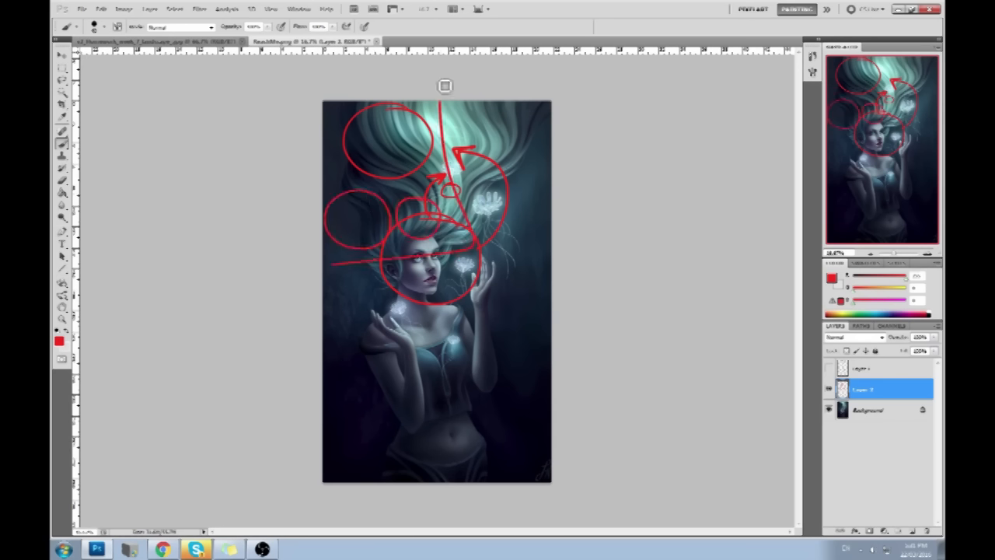
Step: Handwrite a short label in each of the three circles, link them with arrows, and heavily retrace the uppermost circle
{"action": "left_click", "coordinate": [366, 218]}
{"action": "left_click", "coordinate": [388, 144]}
{"action": "left_click", "coordinate": [371, 225]}
{"action": "left_click", "coordinate": [357, 220]}
{"action": "left_click", "coordinate": [355, 220]}
{"action": "mouse_move", "coordinate": [382, 139]}
{"action": "left_mouse_down"}
{"action": "mouse_move", "coordinate": [394, 126]}
{"action": "mouse_move", "coordinate": [407, 138]}
{"action": "mouse_move", "coordinate": [417, 123]}
{"action": "left_mouse_up"}
{"action": "mouse_move", "coordinate": [361, 217]}
{"action": "left_mouse_down"}
{"action": "mouse_move", "coordinate": [389, 204]}
{"action": "mouse_move", "coordinate": [349, 181]}
{"action": "left_mouse_up"}
{"action": "mouse_move", "coordinate": [430, 227]}
{"action": "left_mouse_down"}
{"action": "mouse_move", "coordinate": [418, 222]}
{"action": "mouse_move", "coordinate": [435, 217]}
{"action": "left_mouse_up"}
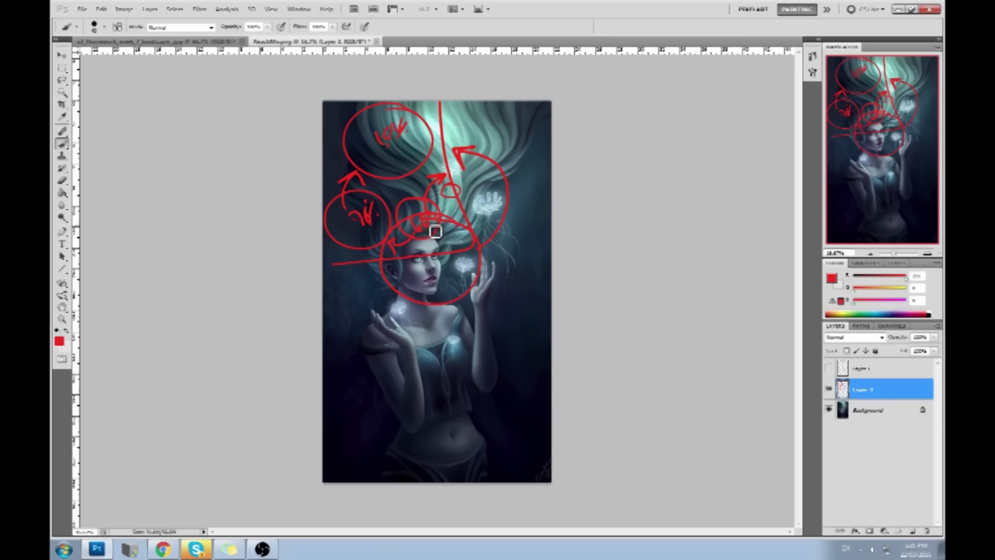
{"action": "mouse_move", "coordinate": [427, 174]}
{"action": "left_mouse_down"}
{"action": "mouse_move", "coordinate": [349, 158]}
{"action": "mouse_move", "coordinate": [395, 104]}
{"action": "mouse_move", "coordinate": [443, 136]}
{"action": "mouse_move", "coordinate": [405, 174]}
{"action": "left_mouse_up"}
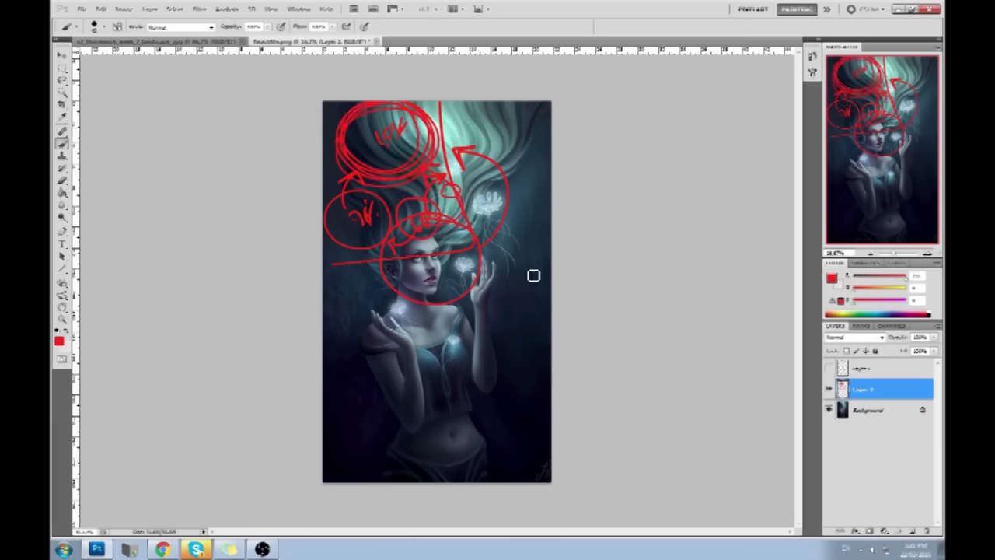
Step: Delete both annotation layers and add a new empty layer above the background
{"action": "left_click", "coordinate": [927, 533]}
{"action": "left_click_drag", "start_coordinate": [881, 373], "coordinate": [925, 531]}
{"action": "left_click", "coordinate": [913, 530]}
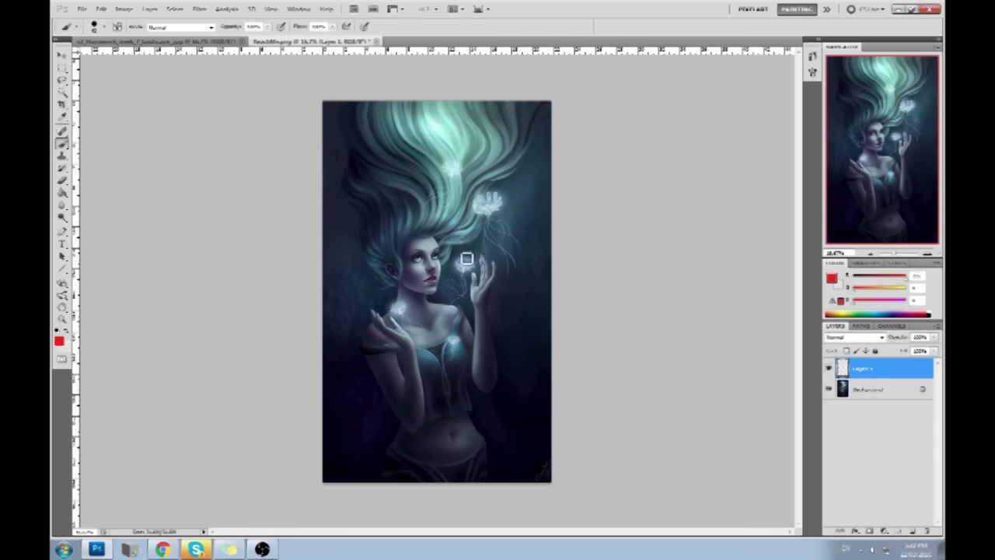
Step: Circle the hair glow, the large jellyfish and a small hair area in red, and draw heavy arrows down to the face
{"action": "mouse_move", "coordinate": [455, 204]}
{"action": "left_mouse_down"}
{"action": "mouse_move", "coordinate": [440, 188]}
{"action": "mouse_move", "coordinate": [459, 185]}
{"action": "left_mouse_up"}
{"action": "mouse_move", "coordinate": [504, 186]}
{"action": "left_mouse_down"}
{"action": "mouse_move", "coordinate": [498, 221]}
{"action": "mouse_move", "coordinate": [509, 188]}
{"action": "left_mouse_up"}
{"action": "mouse_move", "coordinate": [428, 126]}
{"action": "left_mouse_down"}
{"action": "mouse_move", "coordinate": [465, 148]}
{"action": "mouse_move", "coordinate": [471, 190]}
{"action": "mouse_move", "coordinate": [452, 269]}
{"action": "mouse_move", "coordinate": [472, 255]}
{"action": "left_mouse_up"}
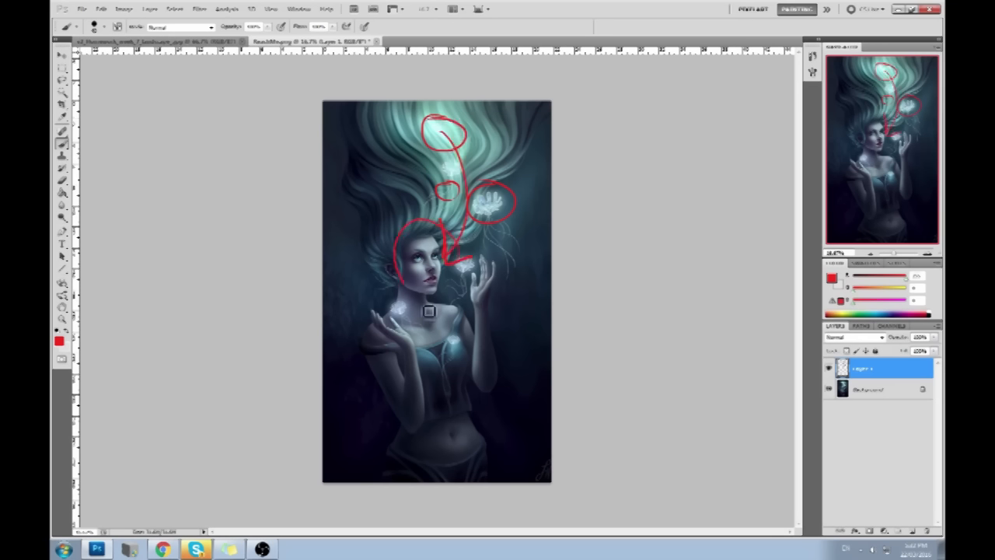
{"action": "left_click_drag", "start_coordinate": [453, 211], "coordinate": [435, 249]}
{"action": "mouse_move", "coordinate": [433, 233]}
{"action": "left_mouse_down"}
{"action": "mouse_move", "coordinate": [437, 251]}
{"action": "mouse_move", "coordinate": [455, 247]}
{"action": "left_mouse_up"}
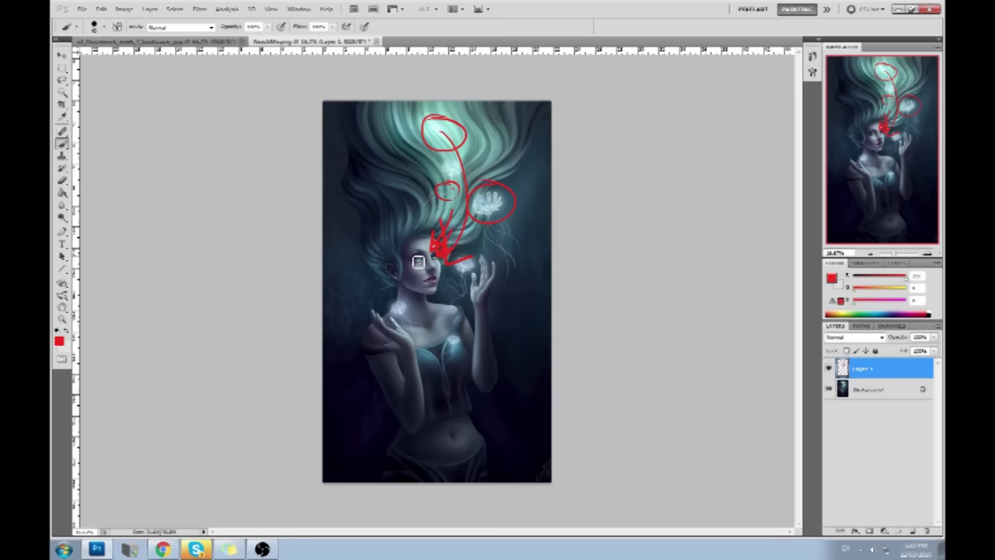
Step: Mark a red cross on the hair beside the small circle
{"action": "key", "text": "ctrl+plus"}
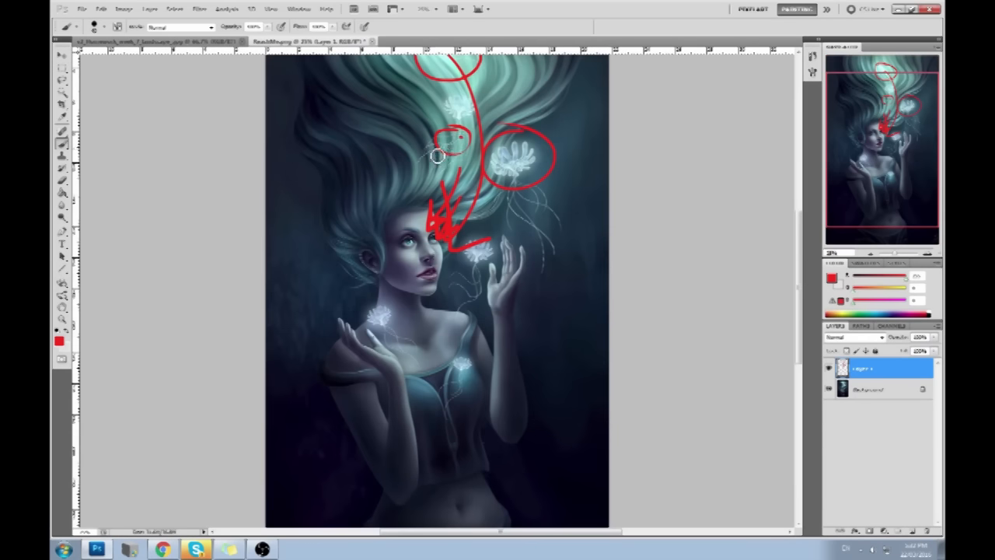
{"action": "left_click_drag", "start_coordinate": [385, 139], "coordinate": [433, 134]}
{"action": "left_click_drag", "start_coordinate": [400, 101], "coordinate": [402, 156]}
Step: Undo the cross, arrows and circles so the annotation layer is empty
{"action": "scroll", "coordinate": [437, 291], "scroll_direction": "down", "scroll_amount": 2}
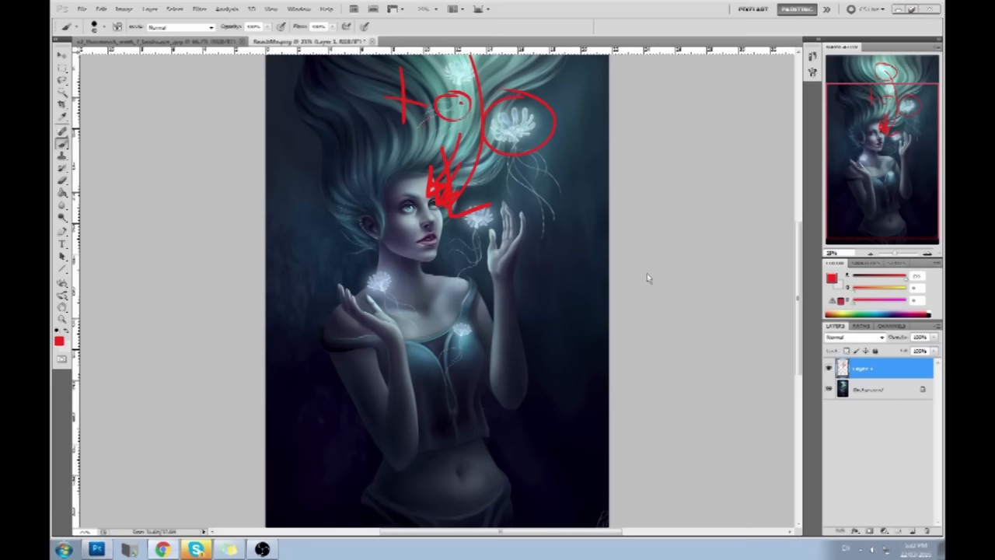
{"action": "left_click_drag", "start_coordinate": [545, 241], "coordinate": [564, 311]}
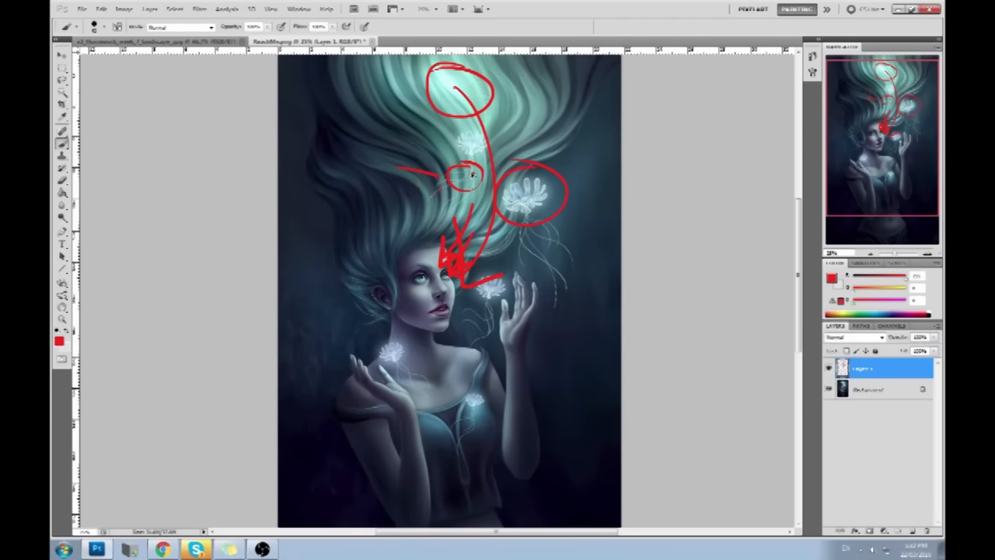
{"action": "key", "text": "ctrl+alt+z"}
{"action": "key", "text": "ctrl+alt+z"}
{"action": "key", "text": "ctrl+alt+z"}
{"action": "key", "text": "ctrl+alt+z"}
{"action": "key", "text": "ctrl+alt+z"}
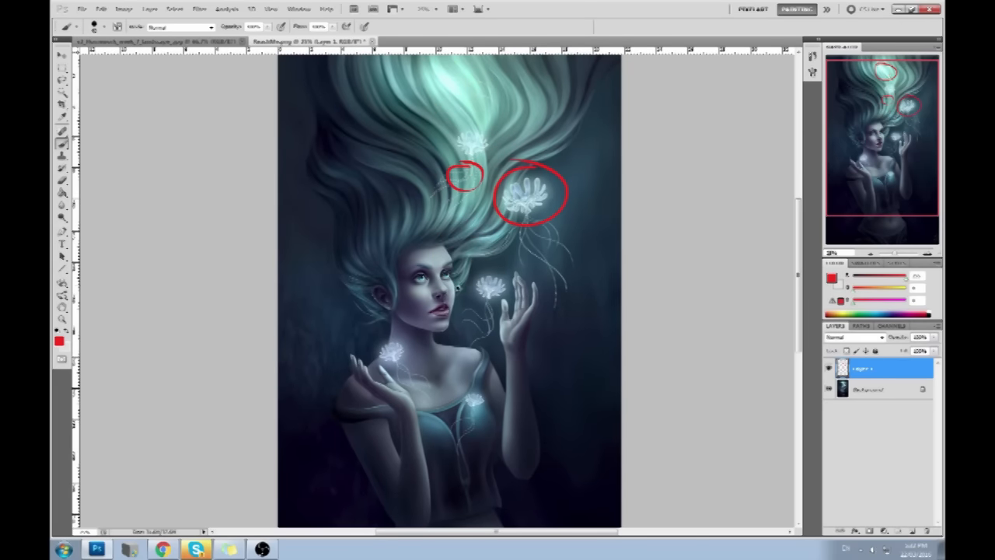
{"action": "key", "text": "ctrl+alt+z"}
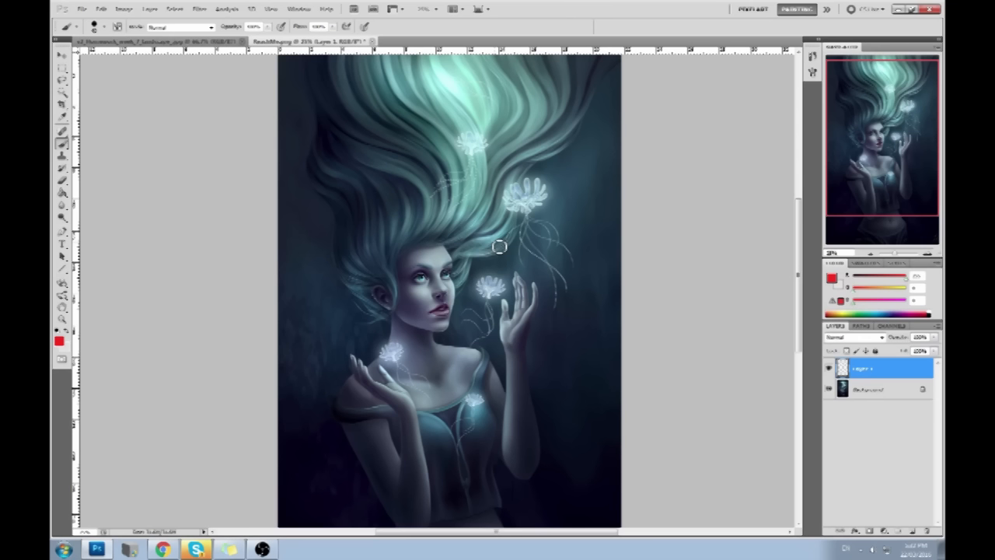
Step: Draw red sight lines from the woman's eyes to the large jellyfish, circle it, and add a stroke toward the hair glow
{"action": "mouse_move", "coordinate": [463, 271]}
{"action": "left_mouse_down"}
{"action": "mouse_move", "coordinate": [485, 269]}
{"action": "mouse_move", "coordinate": [470, 275]}
{"action": "left_mouse_up"}
{"action": "left_click_drag", "start_coordinate": [418, 279], "coordinate": [451, 265]}
{"action": "left_click_drag", "start_coordinate": [447, 274], "coordinate": [517, 214]}
{"action": "mouse_move", "coordinate": [544, 180]}
{"action": "left_mouse_down"}
{"action": "mouse_move", "coordinate": [534, 228]}
{"action": "mouse_move", "coordinate": [491, 197]}
{"action": "left_mouse_up"}
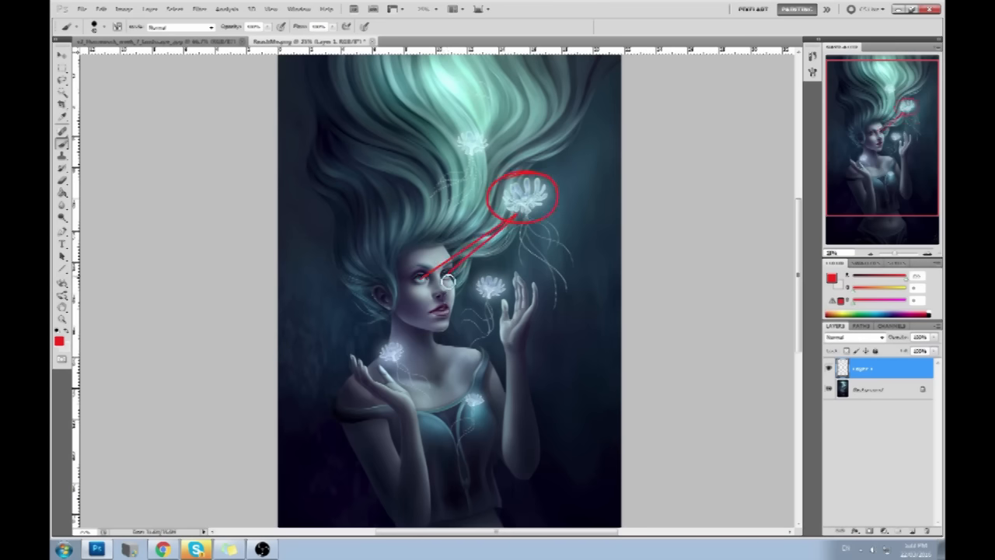
{"action": "mouse_move", "coordinate": [433, 281]}
{"action": "left_mouse_down"}
{"action": "mouse_move", "coordinate": [535, 206]}
{"action": "mouse_move", "coordinate": [473, 170]}
{"action": "mouse_move", "coordinate": [463, 88]}
{"action": "left_mouse_up"}
Step: Undo the sight lines and the circle around the large jellyfish
{"action": "key", "text": "ctrl+alt+z"}
{"action": "key", "text": "ctrl+alt+z"}
{"action": "key", "text": "ctrl+alt+z"}
{"action": "key", "text": "ctrl+alt+z"}
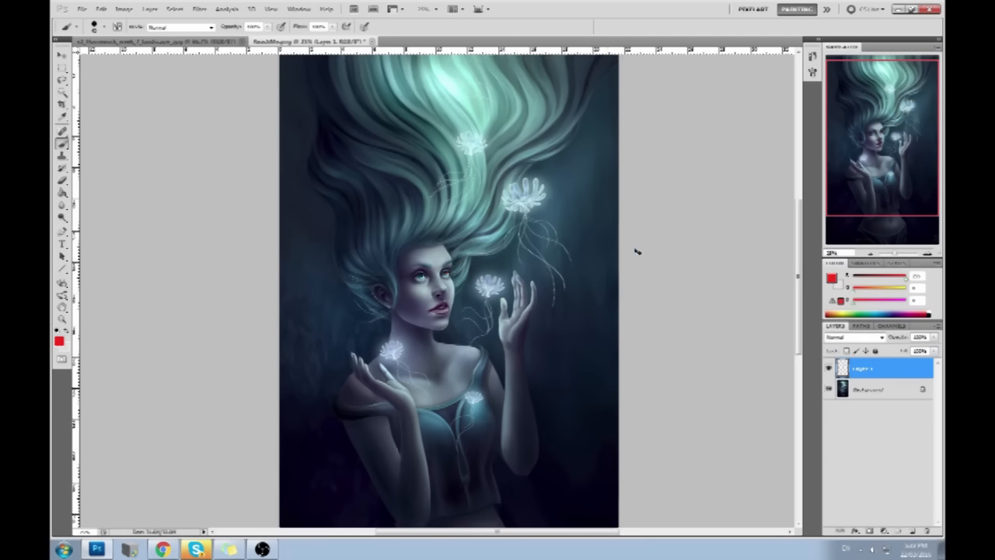
Step: Trace both of the woman's bent arms with red loops and undo the strokes on the raised arm
{"action": "key", "text": "ctrl+minus"}
{"action": "mouse_move", "coordinate": [385, 341]}
{"action": "left_mouse_down"}
{"action": "mouse_move", "coordinate": [411, 403]}
{"action": "mouse_move", "coordinate": [393, 330]}
{"action": "left_mouse_up"}
{"action": "left_click_drag", "start_coordinate": [451, 310], "coordinate": [485, 390]}
{"action": "mouse_move", "coordinate": [475, 291]}
{"action": "left_mouse_down"}
{"action": "mouse_move", "coordinate": [483, 387]}
{"action": "mouse_move", "coordinate": [396, 384]}
{"action": "left_mouse_up"}
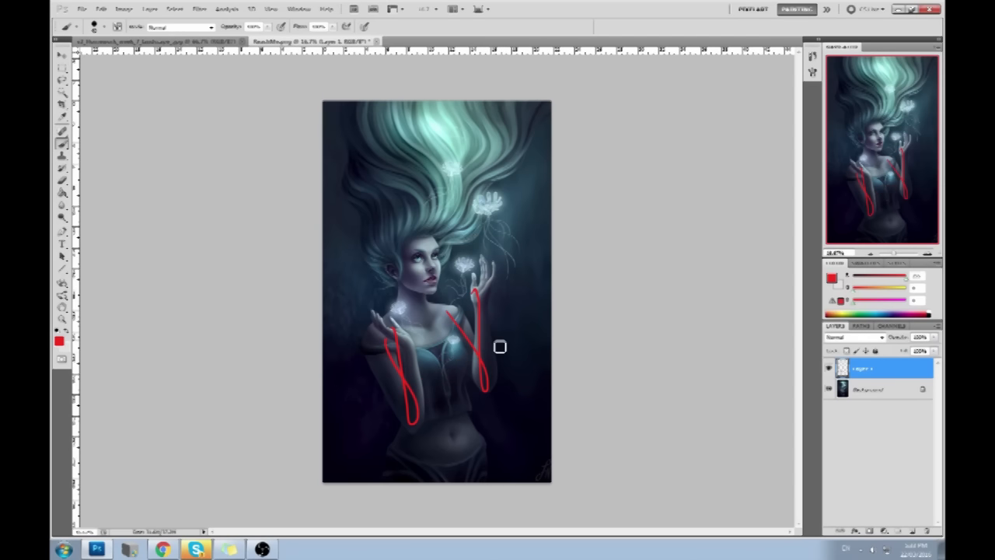
{"action": "key", "text": "ctrl+z"}
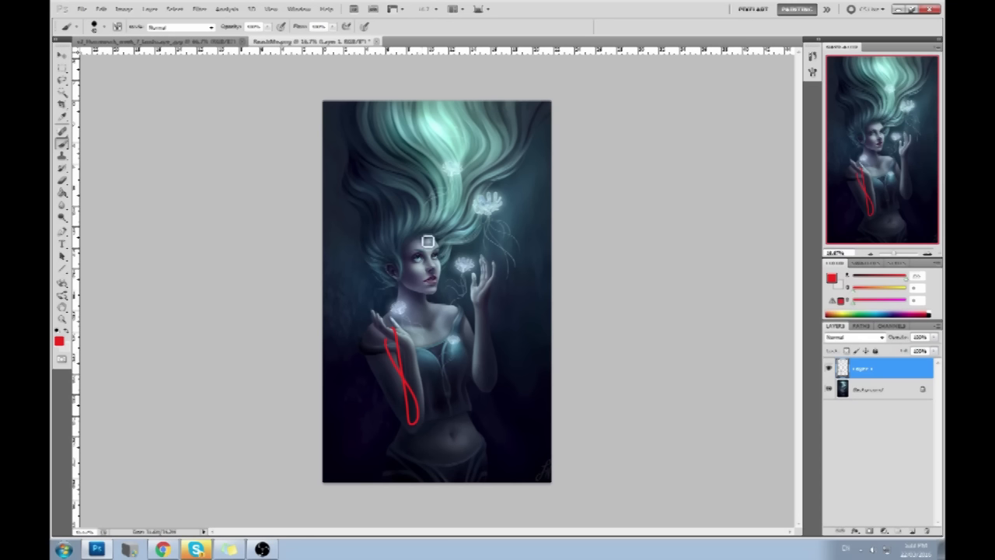
Step: Circle the two jellyfish near the woman's hands and draw red arm lines leading up to them
{"action": "left_click_drag", "start_coordinate": [487, 247], "coordinate": [498, 253]}
{"action": "mouse_move", "coordinate": [424, 317]}
{"action": "left_mouse_down"}
{"action": "mouse_move", "coordinate": [398, 342]}
{"action": "mouse_move", "coordinate": [387, 305]}
{"action": "mouse_move", "coordinate": [419, 300]}
{"action": "left_mouse_up"}
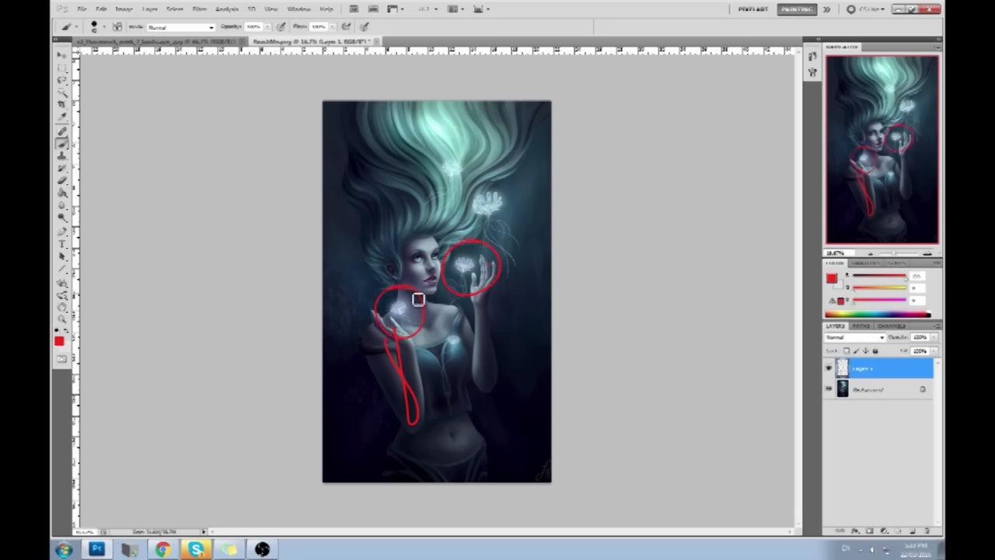
{"action": "mouse_move", "coordinate": [390, 344]}
{"action": "left_mouse_down"}
{"action": "mouse_move", "coordinate": [436, 398]}
{"action": "mouse_move", "coordinate": [412, 349]}
{"action": "mouse_move", "coordinate": [398, 342]}
{"action": "mouse_move", "coordinate": [428, 326]}
{"action": "left_mouse_up"}
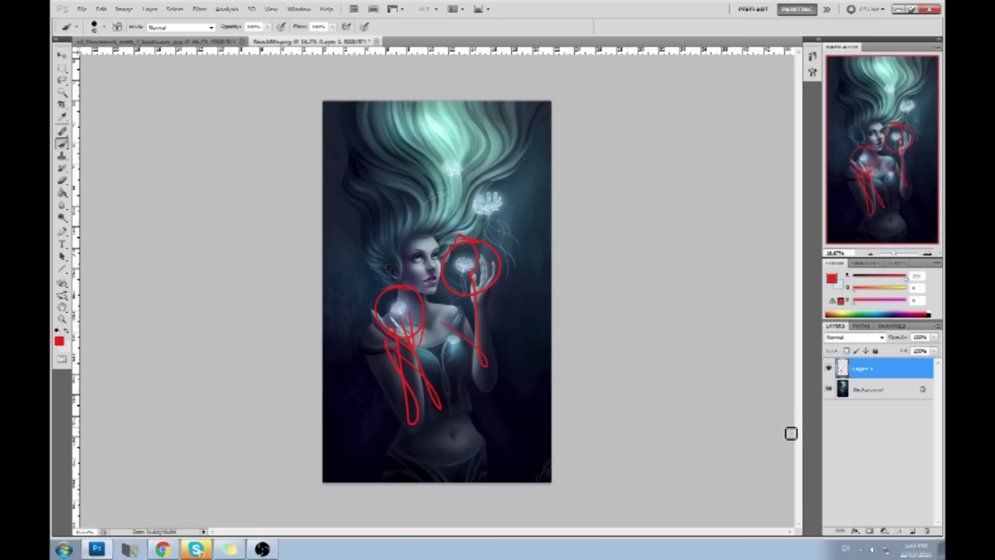
Step: Delete the annotation layer and add a fresh empty layer above the background
{"action": "left_click", "coordinate": [927, 530]}
{"action": "left_click", "coordinate": [912, 530]}
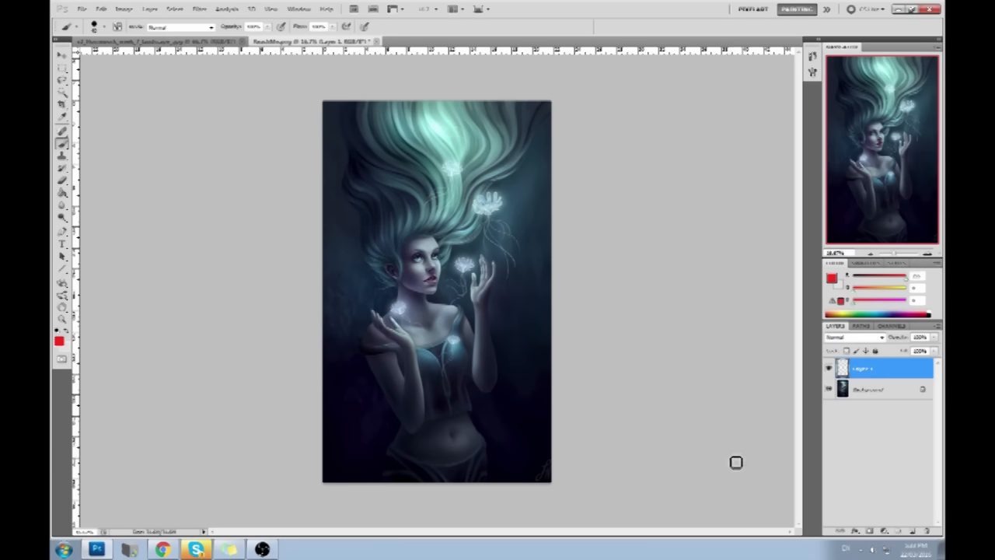
Step: Draw a red arrow pointing at the woman's mouth, and trace her body's curve and both bent arms in red
{"action": "mouse_move", "coordinate": [442, 285]}
{"action": "left_mouse_down"}
{"action": "mouse_move", "coordinate": [510, 243]}
{"action": "mouse_move", "coordinate": [442, 284]}
{"action": "left_mouse_up"}
{"action": "left_click_drag", "start_coordinate": [441, 284], "coordinate": [488, 273]}
{"action": "left_click_drag", "start_coordinate": [415, 232], "coordinate": [476, 481]}
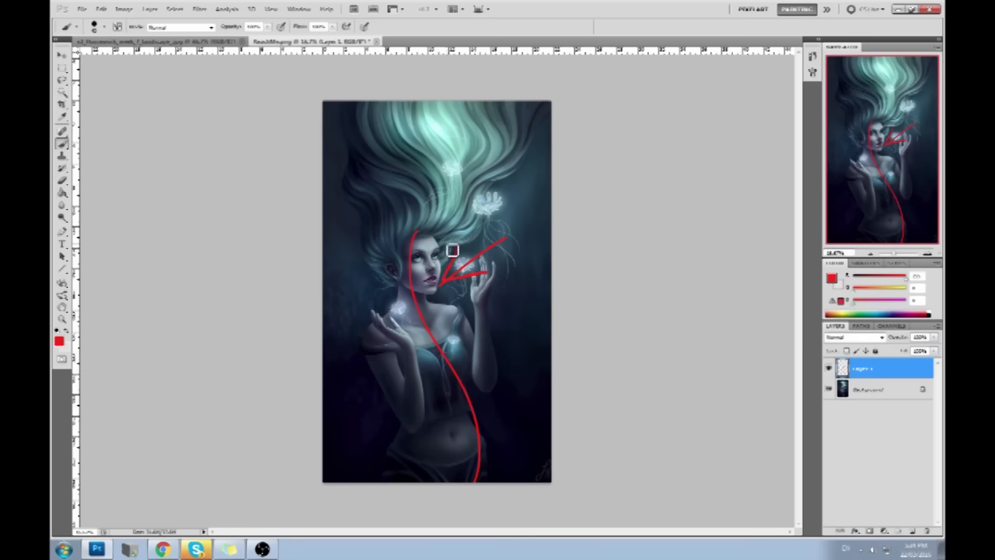
{"action": "mouse_move", "coordinate": [372, 333]}
{"action": "left_mouse_down"}
{"action": "mouse_move", "coordinate": [419, 431]}
{"action": "mouse_move", "coordinate": [392, 329]}
{"action": "left_mouse_up"}
{"action": "mouse_move", "coordinate": [449, 307]}
{"action": "left_mouse_down"}
{"action": "mouse_move", "coordinate": [467, 329]}
{"action": "mouse_move", "coordinate": [484, 298]}
{"action": "left_mouse_up"}
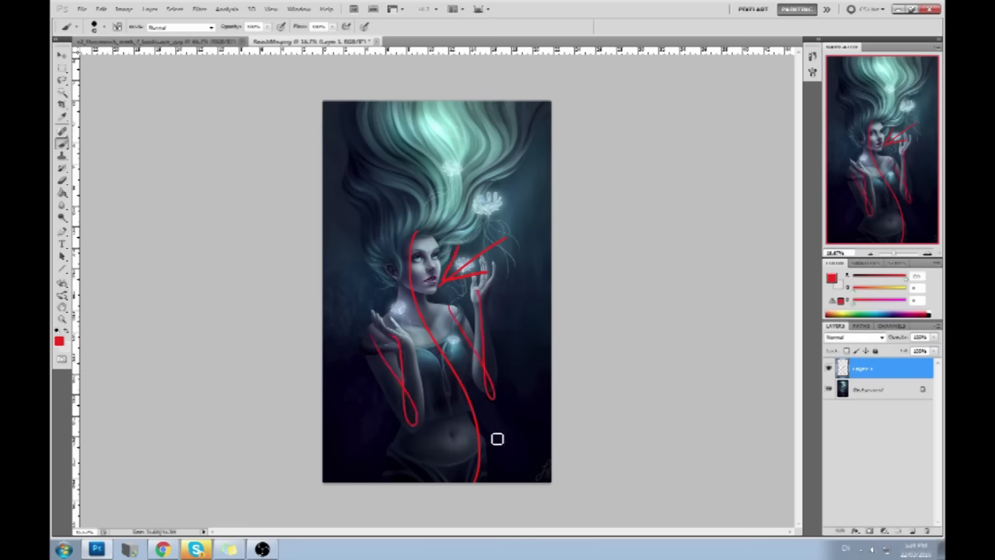
Step: Undo the arrow, body curve and arm lines so the annotation layer is empty
{"action": "key", "text": "ctrl+alt+z"}
{"action": "key", "text": "ctrl+alt+z"}
{"action": "key", "text": "ctrl+alt+z"}
{"action": "key", "text": "ctrl+alt+z"}
{"action": "key", "text": "ctrl+alt+z"}
{"action": "key", "text": "ctrl+alt+z"}
{"action": "key", "text": "ctrl+alt+z"}
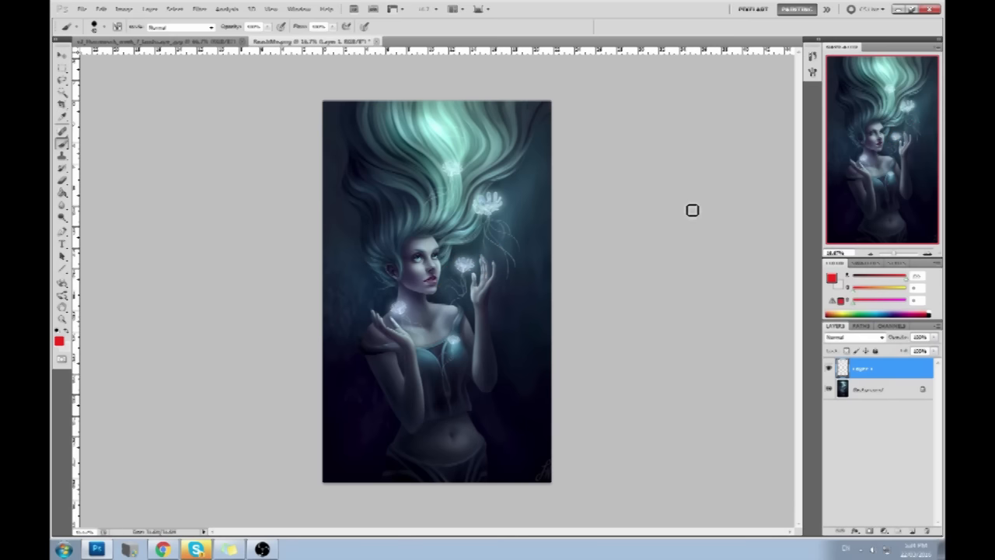
{"action": "key", "text": "ctrl+plus"}
{"action": "left_click", "coordinate": [416, 256], "text": "alt"}
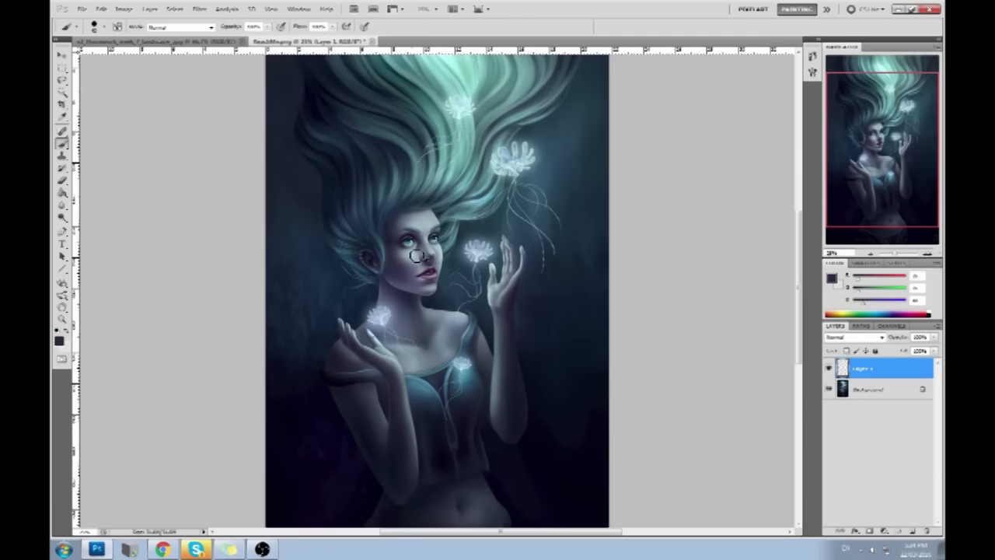
{"action": "left_click_drag", "start_coordinate": [415, 261], "coordinate": [407, 279]}
{"action": "key", "text": "ctrl+z"}
Step: Try small marks on the woman's forehead and nose with a smaller brush, sampling tones from her face
{"action": "key", "text": "["}
{"action": "key", "text": "["}
{"action": "key", "text": "["}
{"action": "key", "text": "["}
{"action": "key", "text": "["}
{"action": "key", "text": "["}
{"action": "left_click_drag", "start_coordinate": [401, 216], "coordinate": [422, 234]}
{"action": "left_click", "coordinate": [428, 225], "text": "alt"}
{"action": "left_click", "coordinate": [431, 212], "text": "alt"}
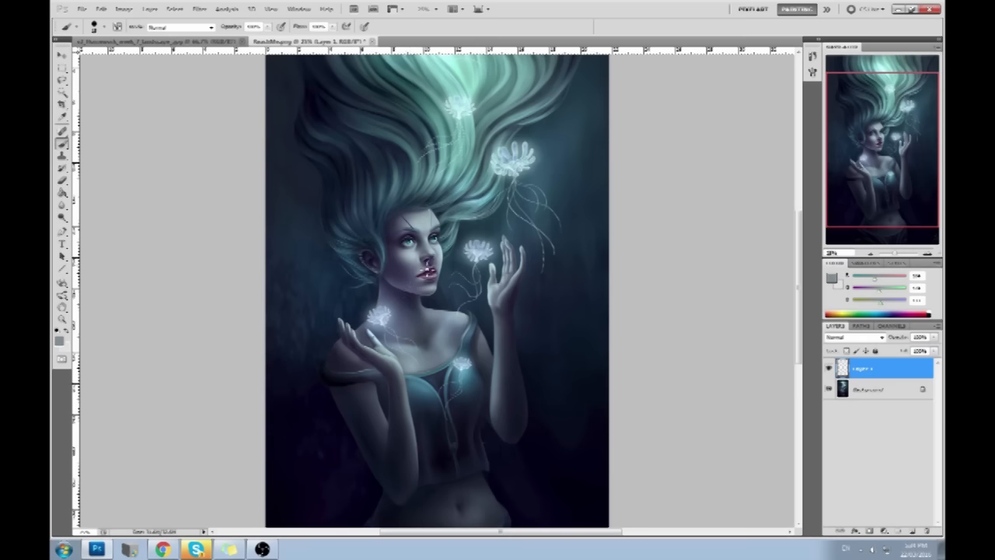
{"action": "left_click", "coordinate": [420, 244], "text": "alt"}
{"action": "left_click_drag", "start_coordinate": [408, 254], "coordinate": [408, 262]}
{"action": "left_click", "coordinate": [397, 255], "text": "alt"}
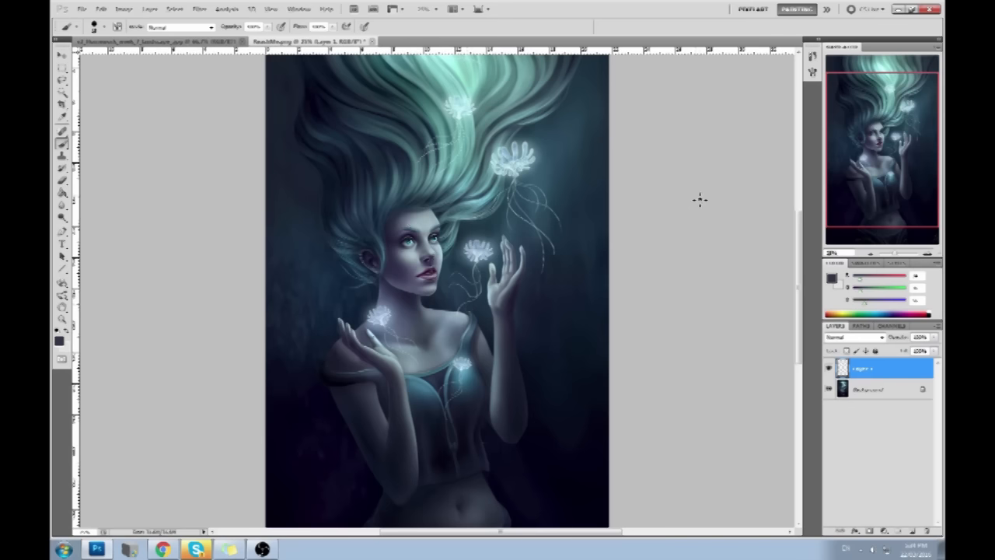
{"action": "key", "text": "ctrl+minus"}
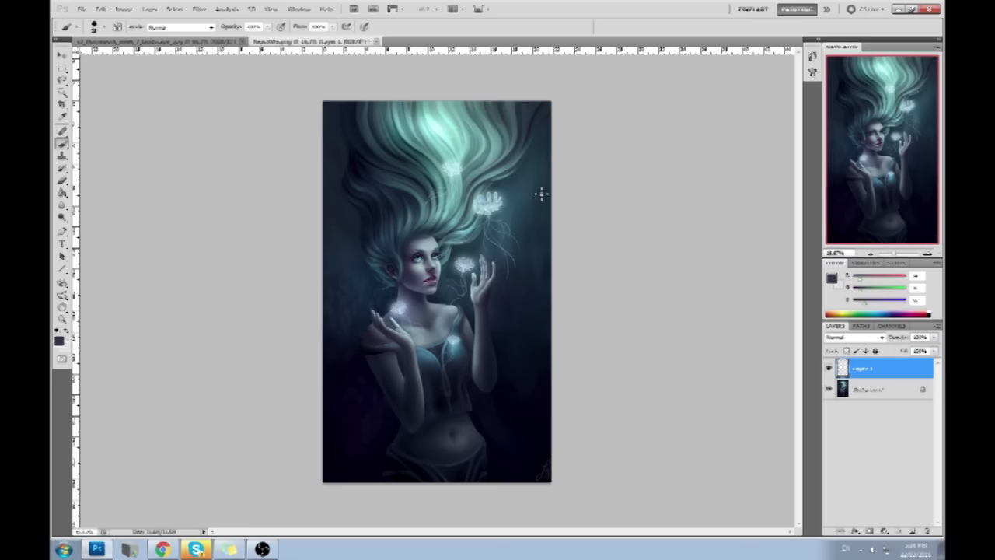
{"action": "key", "text": "z"}
{"action": "mouse_move", "coordinate": [300, 144]}
{"action": "left_mouse_down"}
{"action": "mouse_move", "coordinate": [600, 391]}
{"action": "mouse_move", "coordinate": [642, 454]}
{"action": "left_mouse_up"}
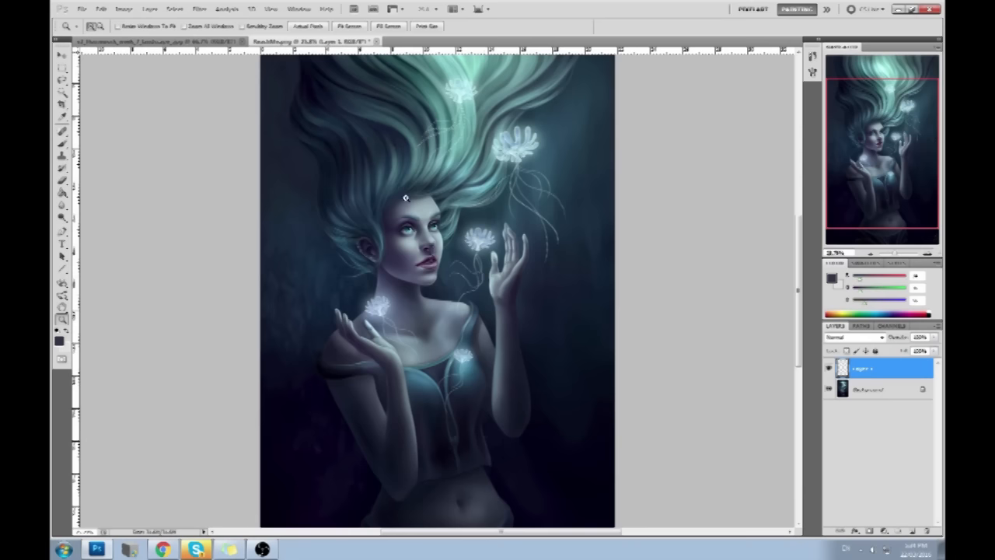
{"action": "key", "text": "ctrl+0"}
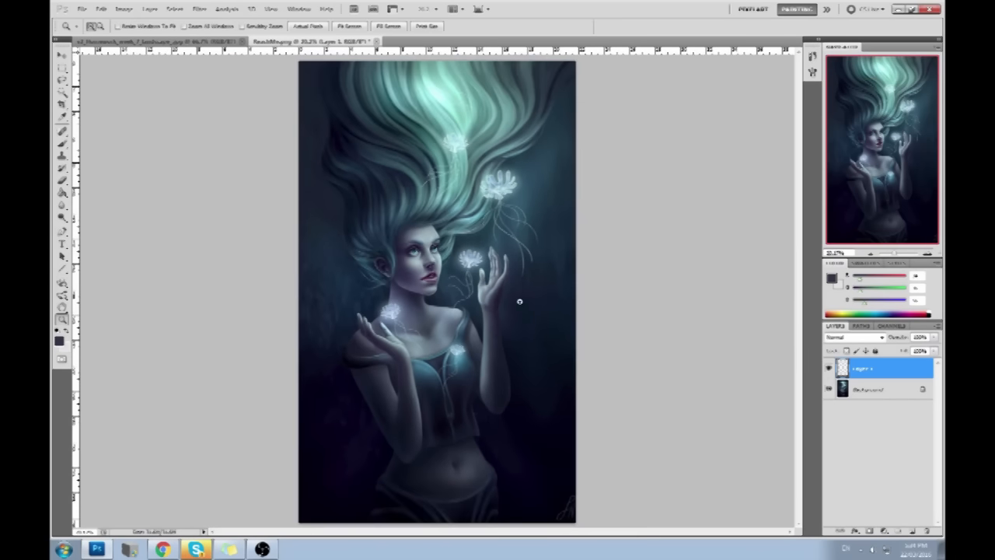
{"action": "key", "text": "ctrl+minus"}
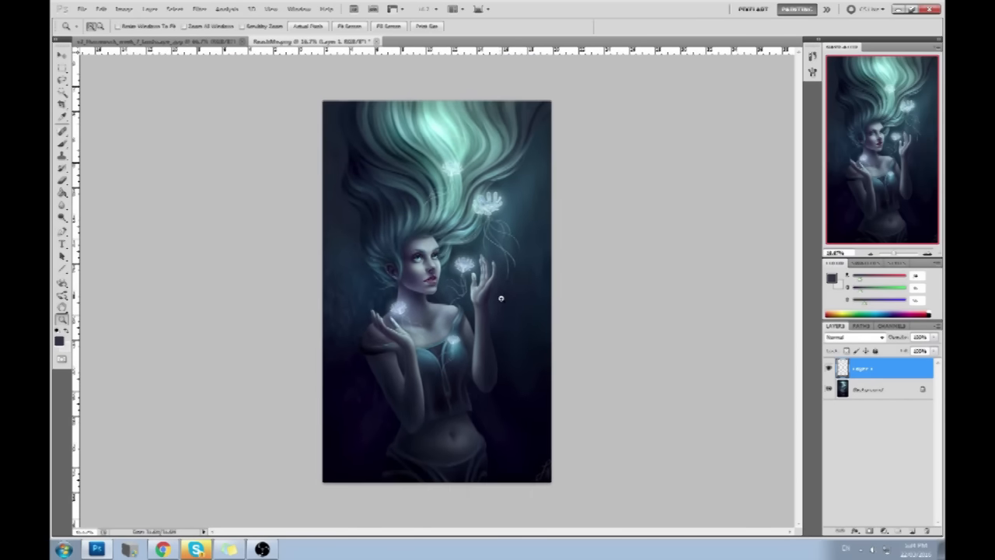
Step: Set the empty layer's blend mode to Multiply and sample a teal from the hair for a large brush
{"action": "key", "text": "b"}
{"action": "key", "text": "bracketright"}
{"action": "key", "text": "bracketright"}
{"action": "key", "text": "bracketright"}
{"action": "key", "text": "bracketright"}
{"action": "key", "text": "bracketright"}
{"action": "key", "text": "bracketright"}
{"action": "key", "text": "bracketright"}
{"action": "key", "text": "bracketright"}
{"action": "key", "text": "bracketright"}
{"action": "key", "text": "bracketright"}
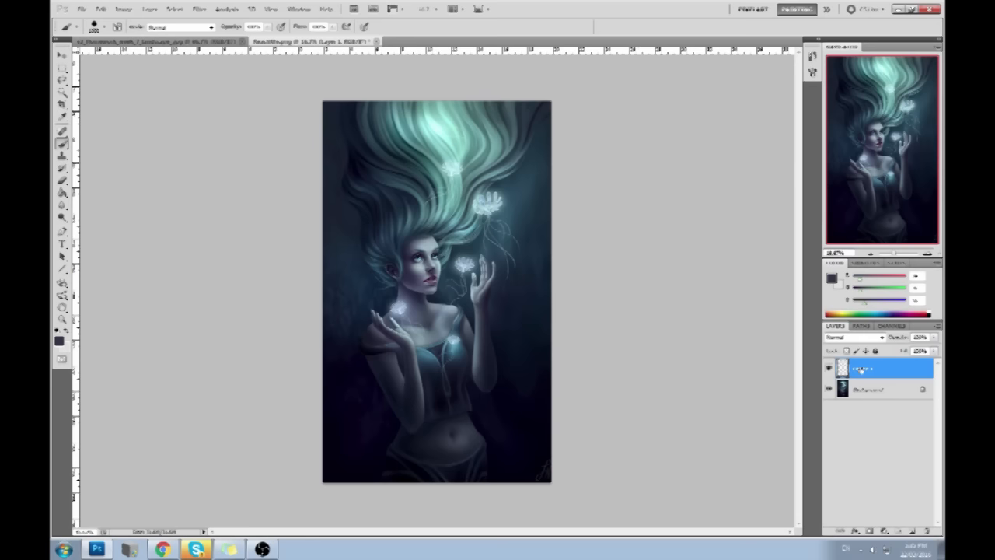
{"action": "left_click", "coordinate": [838, 337]}
{"action": "left_click", "coordinate": [835, 96]}
{"action": "left_click", "coordinate": [466, 111], "text": "alt"}
{"action": "left_click", "coordinate": [441, 126]}
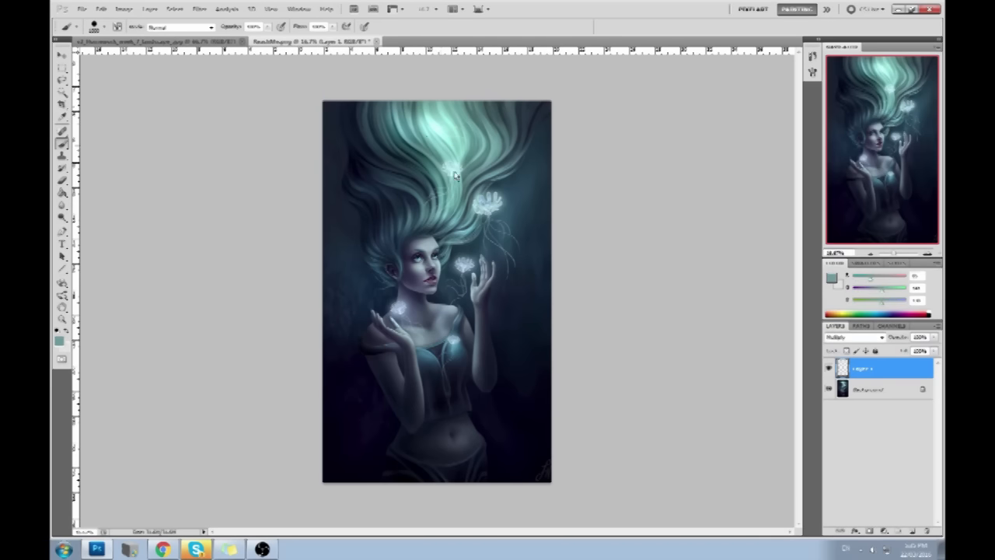
Step: Choose another brush preset near the end of the brush collection and enlarge it
{"action": "right_click", "coordinate": [455, 174]}
{"action": "left_click_drag", "start_coordinate": [631, 257], "coordinate": [633, 493]}
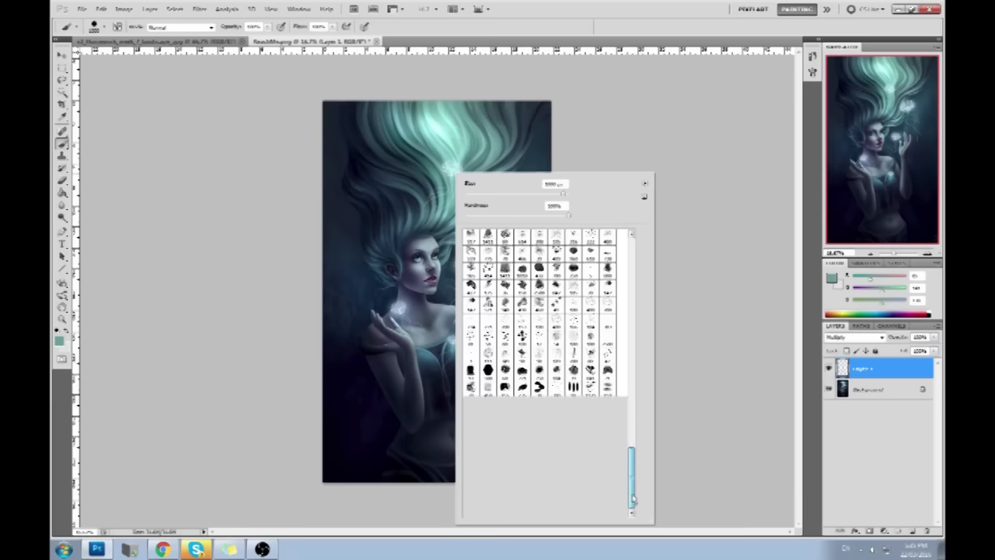
{"action": "left_click", "coordinate": [576, 444]}
{"action": "left_click", "coordinate": [729, 377]}
{"action": "key", "text": "bracketright"}
{"action": "key", "text": "bracketright"}
{"action": "key", "text": "bracketright"}
{"action": "key", "text": "bracketright"}
{"action": "key", "text": "bracketright"}
{"action": "key", "text": "bracketright"}
{"action": "key", "text": "bracketright"}
{"action": "key", "text": "bracketright"}
{"action": "key", "text": "bracketright"}
{"action": "key", "text": "bracketright"}
{"action": "key", "text": "bracketright"}
{"action": "key", "text": "bracketright"}
{"action": "key", "text": "bracketright"}
{"action": "key", "text": "bracketright"}
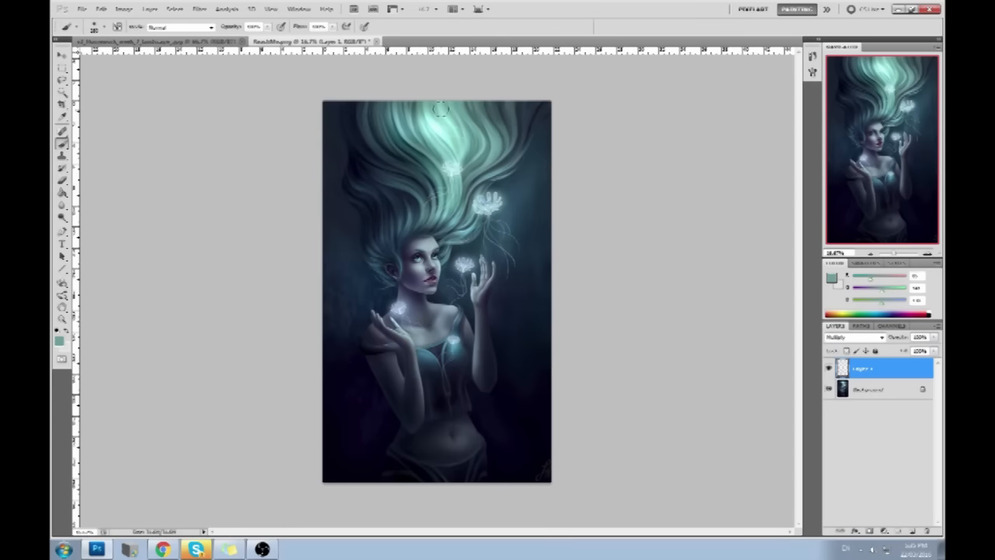
Step: Paint teal over the bright glow in the upper hair to tone it down
{"action": "left_click_drag", "start_coordinate": [440, 119], "coordinate": [454, 146]}
{"action": "key", "text": "bracketright"}
{"action": "left_click_drag", "start_coordinate": [396, 107], "coordinate": [403, 131]}
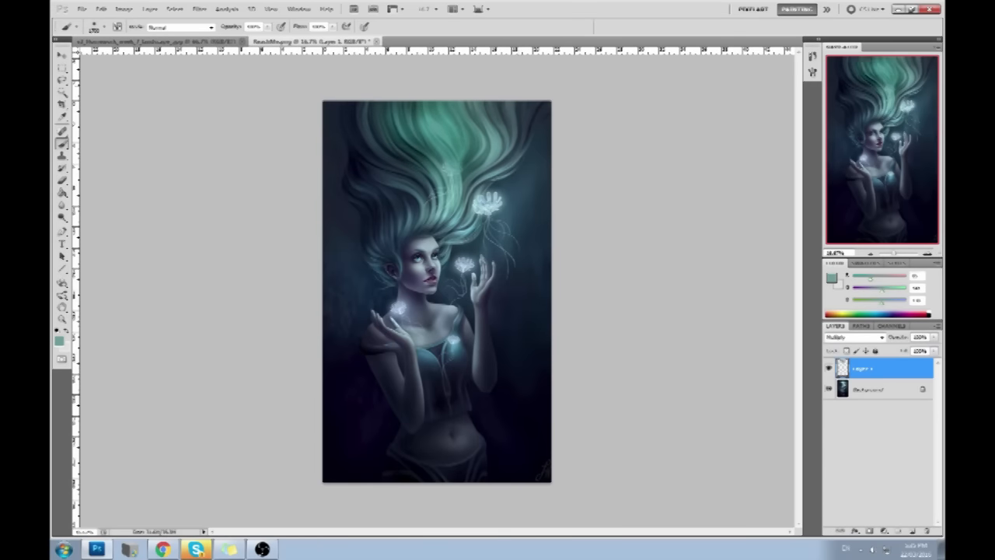
Step: Try darkening the top and right edge of the painting with a sampled near-black, and undo those strokes
{"action": "left_click_drag", "start_coordinate": [525, 113], "coordinate": [349, 116]}
{"action": "left_click", "coordinate": [541, 112], "text": "alt"}
{"action": "left_click_drag", "start_coordinate": [561, 156], "coordinate": [650, 264]}
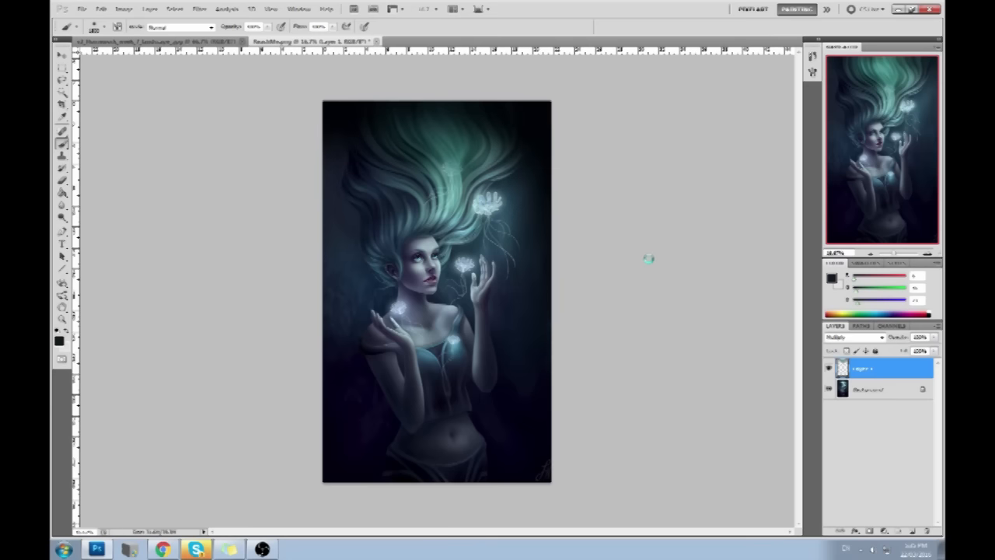
{"action": "key", "text": "ctrl+z"}
{"action": "key", "text": "ctrl+alt+z"}
Step: Darken the top, right edge and bottom of the painting with a sampled dark green at 10% brush opacity
{"action": "left_click", "coordinate": [500, 110], "text": "alt"}
{"action": "key", "text": "1"}
{"action": "left_click_drag", "start_coordinate": [505, 109], "coordinate": [330, 118]}
{"action": "left_click_drag", "start_coordinate": [556, 139], "coordinate": [590, 268]}
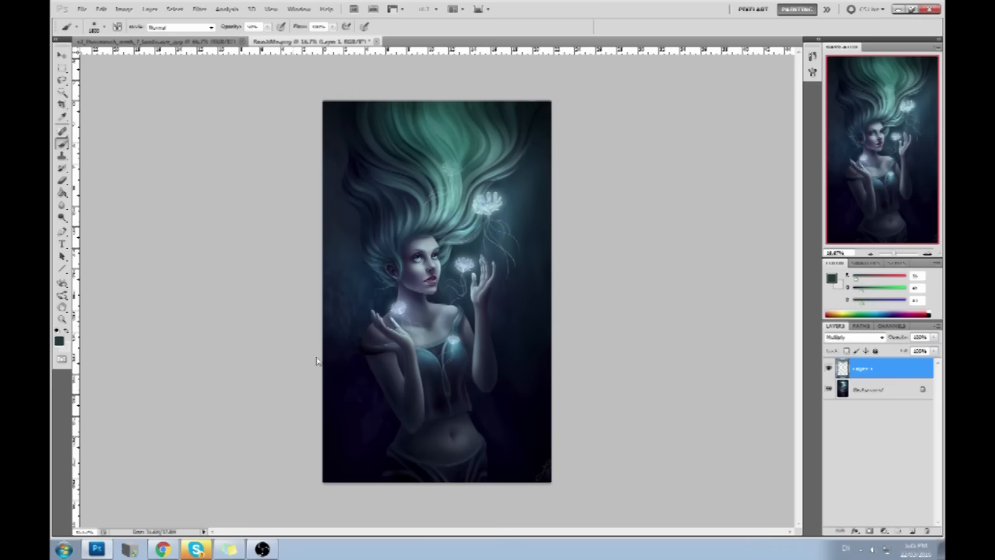
{"action": "left_click_drag", "start_coordinate": [396, 486], "coordinate": [474, 478]}
{"action": "key", "text": "alt"}
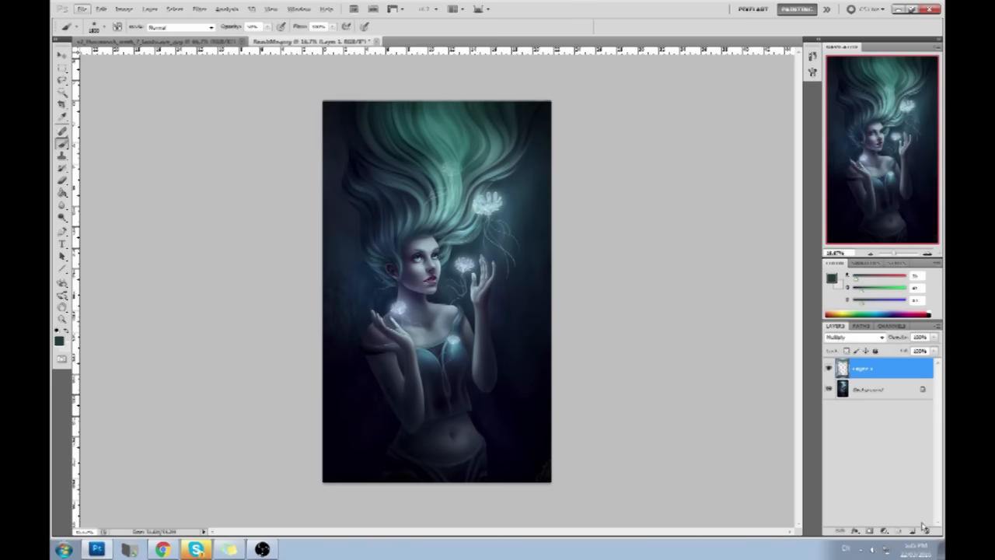
{"action": "key", "text": "alt"}
Step: Sample the pale blue tones of the jellyfish beside both hands and on the chest
{"action": "left_click", "coordinate": [464, 264], "text": "alt"}
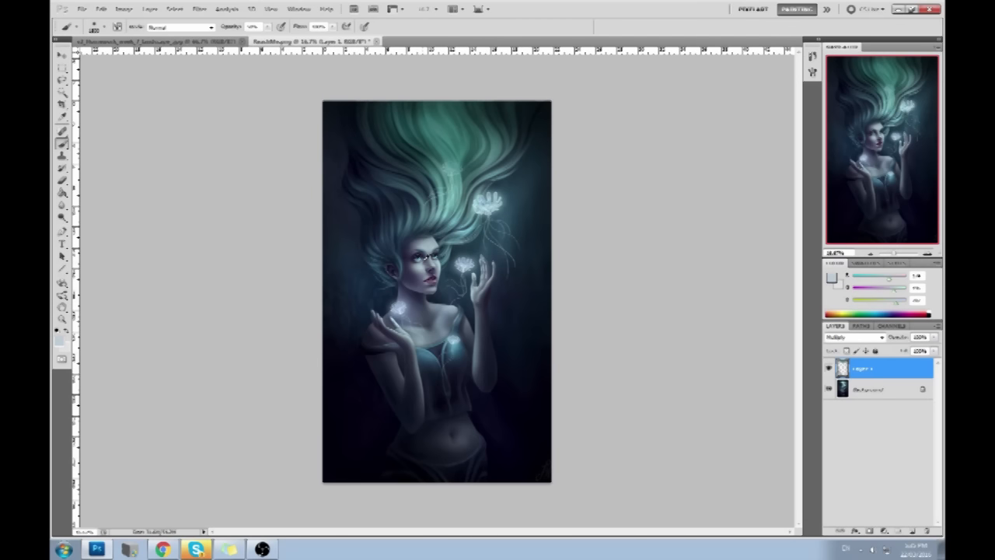
{"action": "left_click", "coordinate": [451, 342], "text": "alt"}
{"action": "left_click", "coordinate": [398, 311], "text": "alt"}
{"action": "left_click", "coordinate": [399, 311], "text": "alt"}
{"action": "key", "text": "ctrl+minus"}
{"action": "key", "text": "ctrl+plus"}
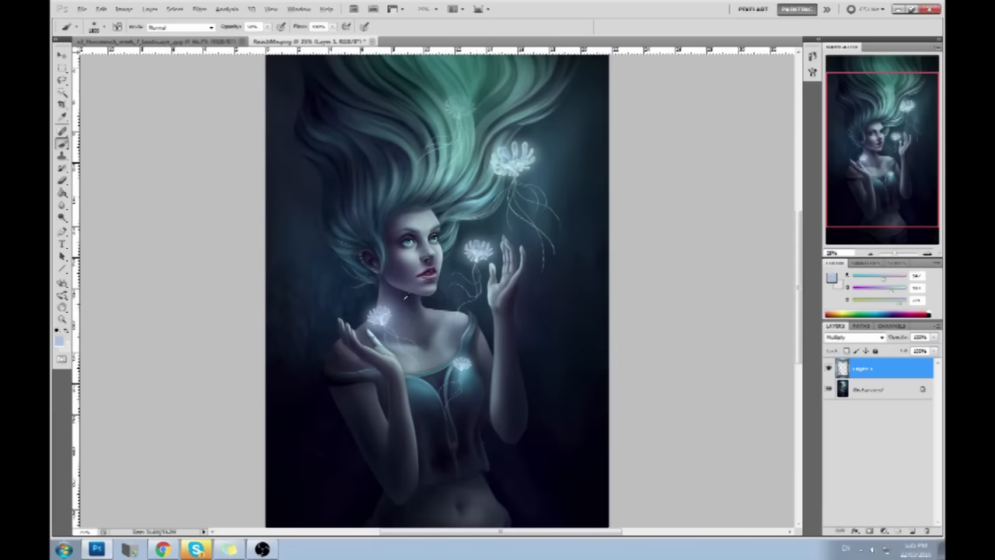
Step: Merge the Multiply layer down into the background
{"action": "key", "text": "alt"}
{"action": "right_click", "coordinate": [883, 368]}
{"action": "left_click", "coordinate": [884, 394]}
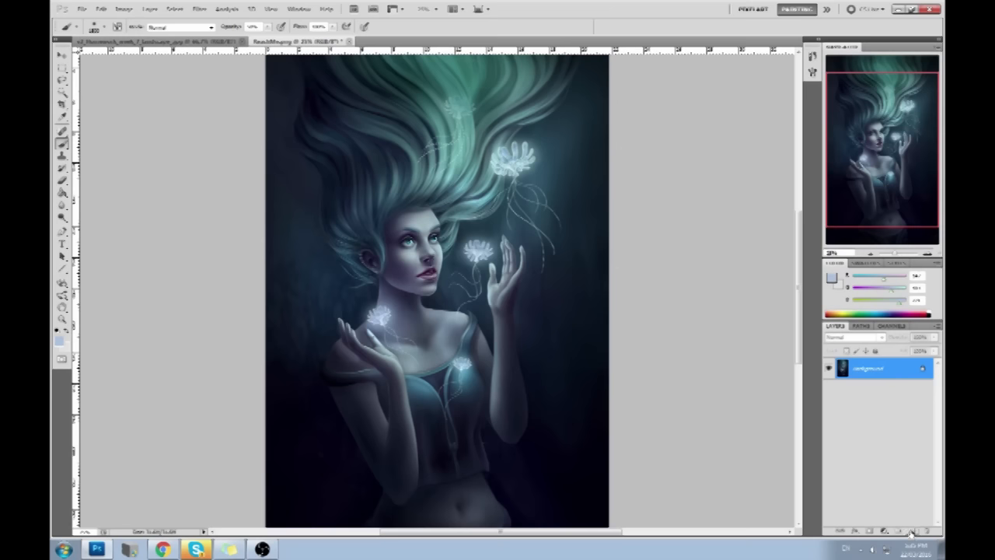
Step: Add a new layer above the background and set its blend mode to Lighten
{"action": "left_click", "coordinate": [851, 337]}
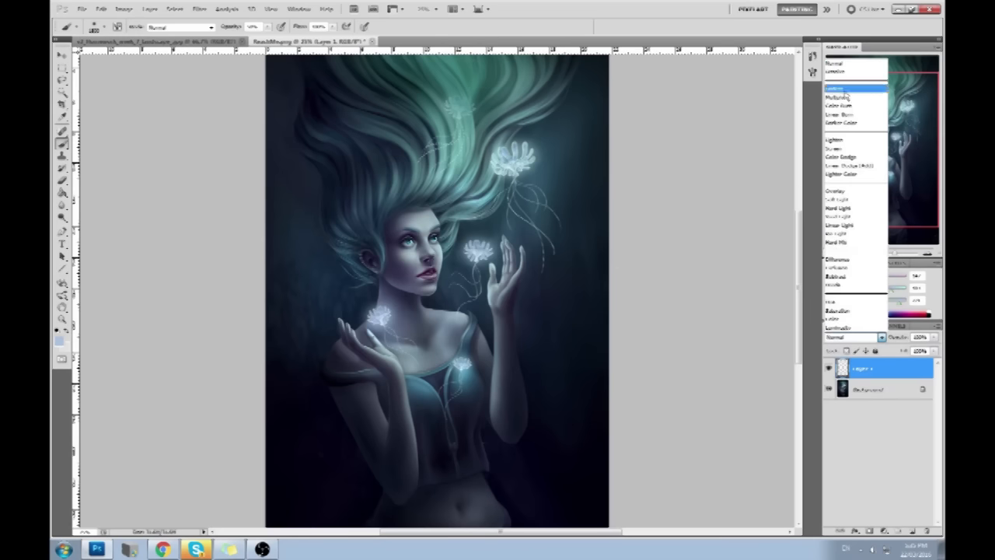
{"action": "left_click", "coordinate": [837, 199]}
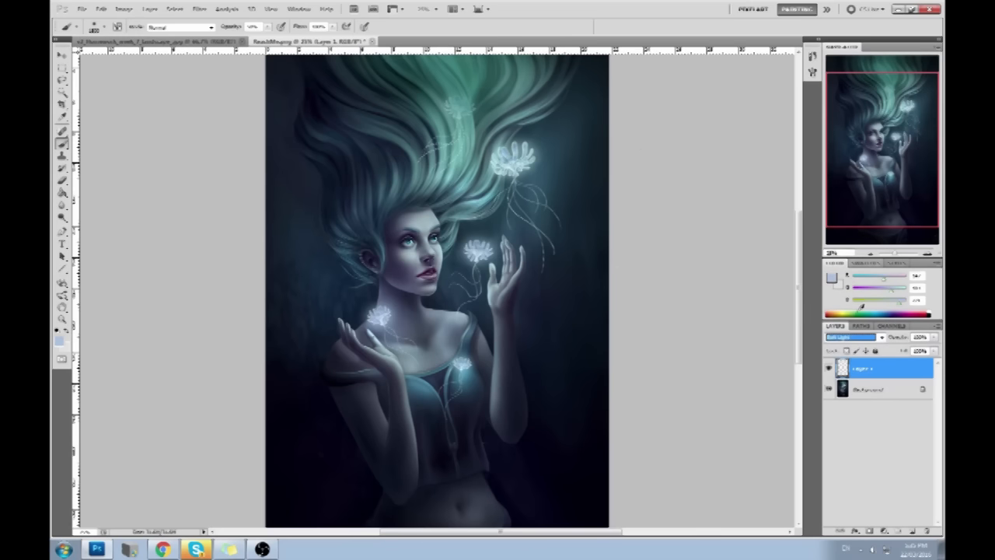
{"action": "left_click", "coordinate": [842, 337]}
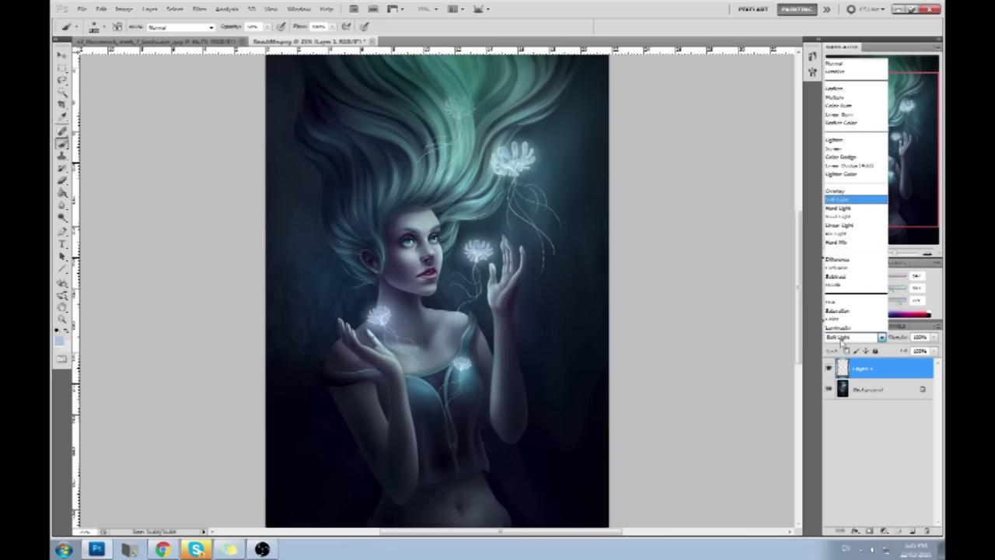
{"action": "left_click", "coordinate": [834, 139]}
{"action": "key", "text": "Return"}
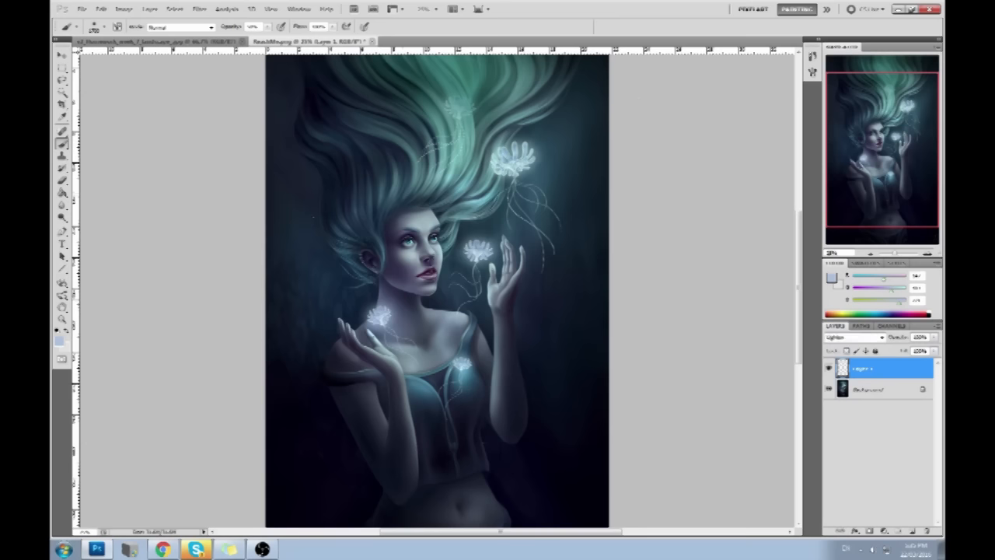
Step: Adjust the brush opacity and paint sampled skin tones over the woman's cheek and the bridge of her nose
{"action": "left_click_drag", "start_coordinate": [267, 26], "coordinate": [254, 41]}
{"action": "left_click", "coordinate": [396, 281], "text": "alt"}
{"action": "mouse_move", "coordinate": [390, 261]}
{"action": "left_mouse_down"}
{"action": "mouse_move", "coordinate": [374, 235]}
{"action": "mouse_move", "coordinate": [393, 279]}
{"action": "left_mouse_up"}
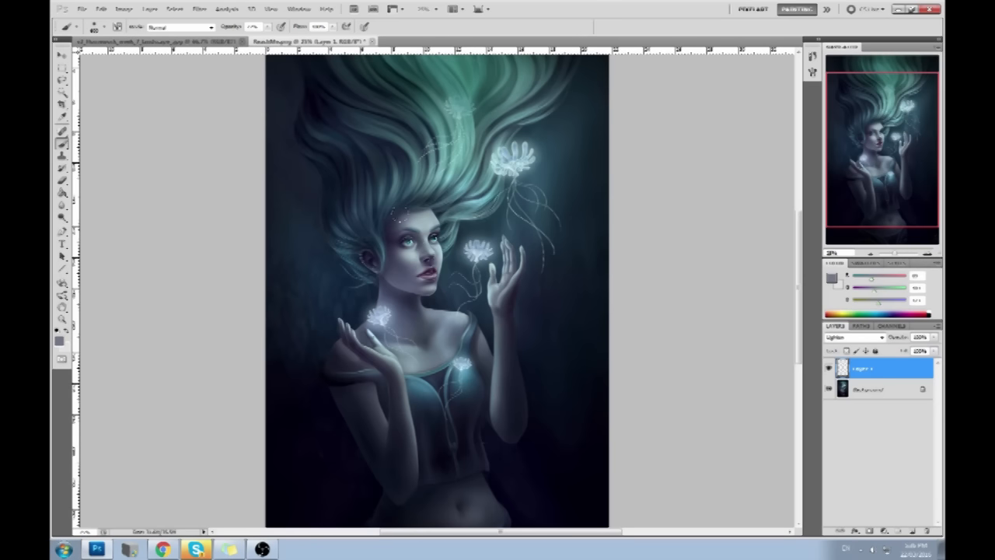
{"action": "key", "text": "ctrl+plus"}
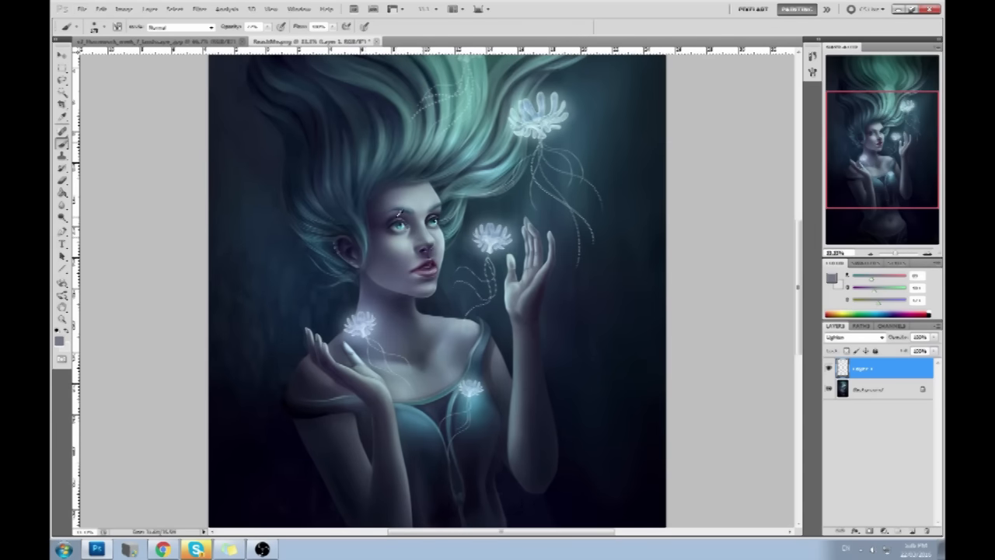
{"action": "left_click", "coordinate": [400, 233], "text": "alt"}
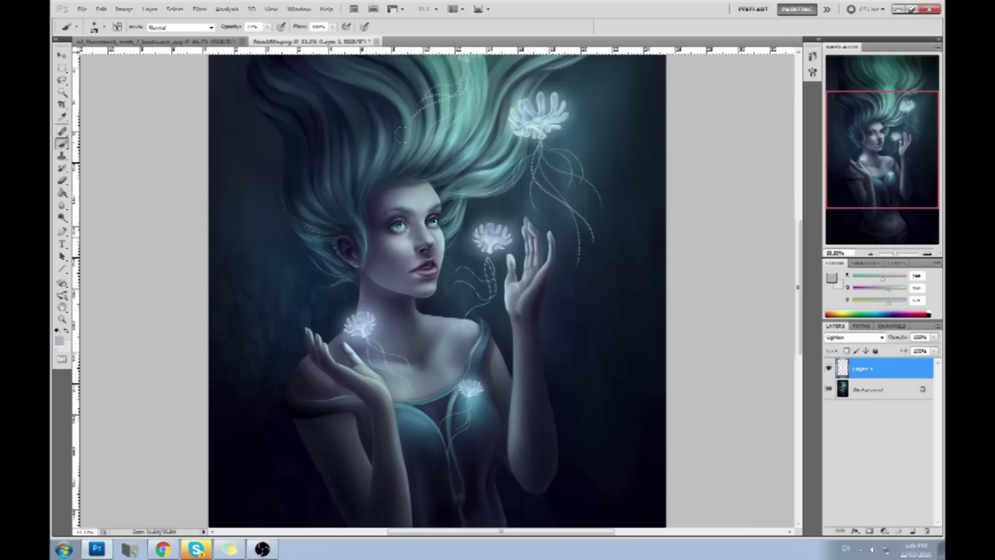
{"action": "left_click_drag", "start_coordinate": [413, 223], "coordinate": [413, 236]}
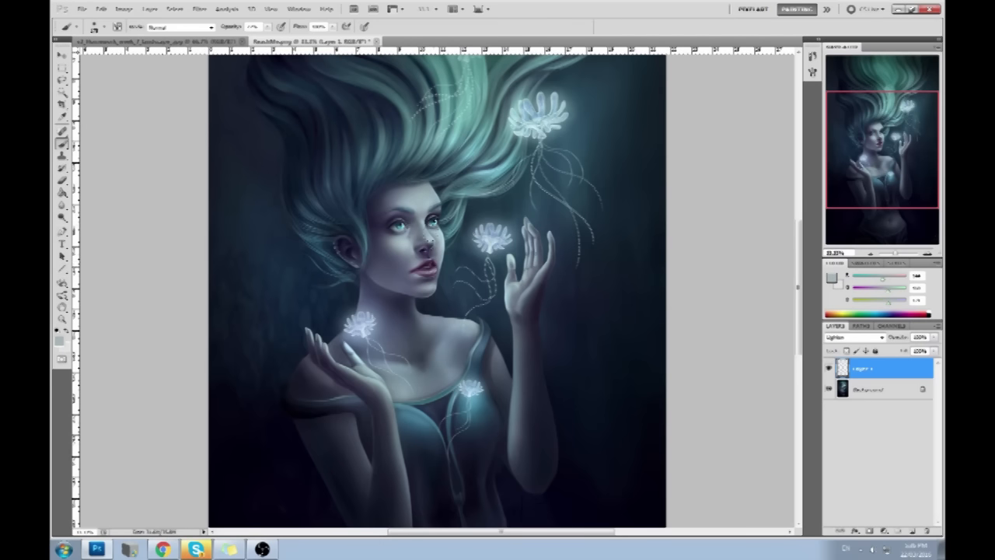
Step: Lighten the nose with tones sampled around the eyes and forehead, and erase the overpaint on the far eye
{"action": "left_click", "coordinate": [442, 231], "text": "alt"}
{"action": "left_click", "coordinate": [437, 228], "text": "alt"}
{"action": "left_click", "coordinate": [420, 205], "text": "alt"}
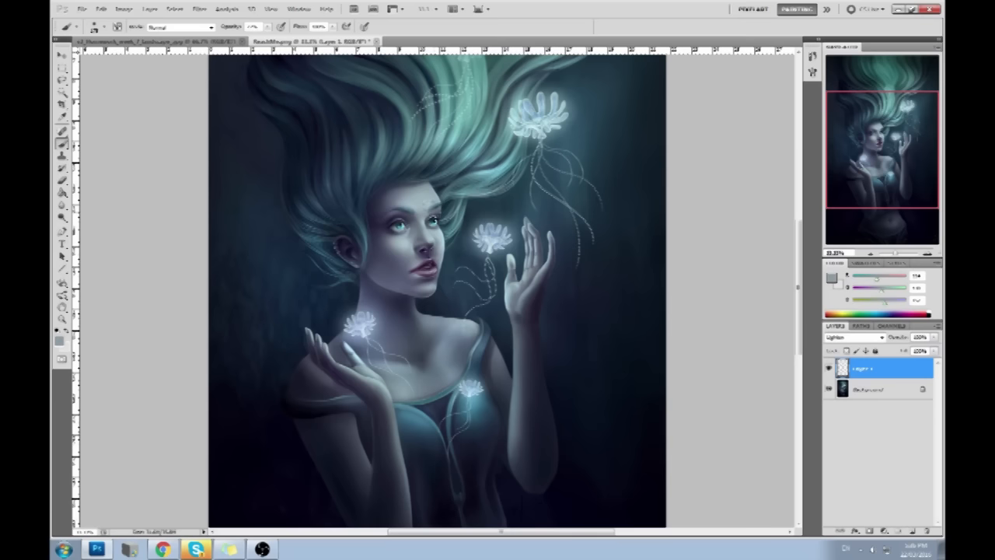
{"action": "left_click", "coordinate": [427, 208], "text": "alt"}
{"action": "left_click", "coordinate": [431, 228], "text": "alt"}
{"action": "left_click", "coordinate": [435, 231], "text": "alt"}
{"action": "left_click_drag", "start_coordinate": [418, 233], "coordinate": [419, 242]}
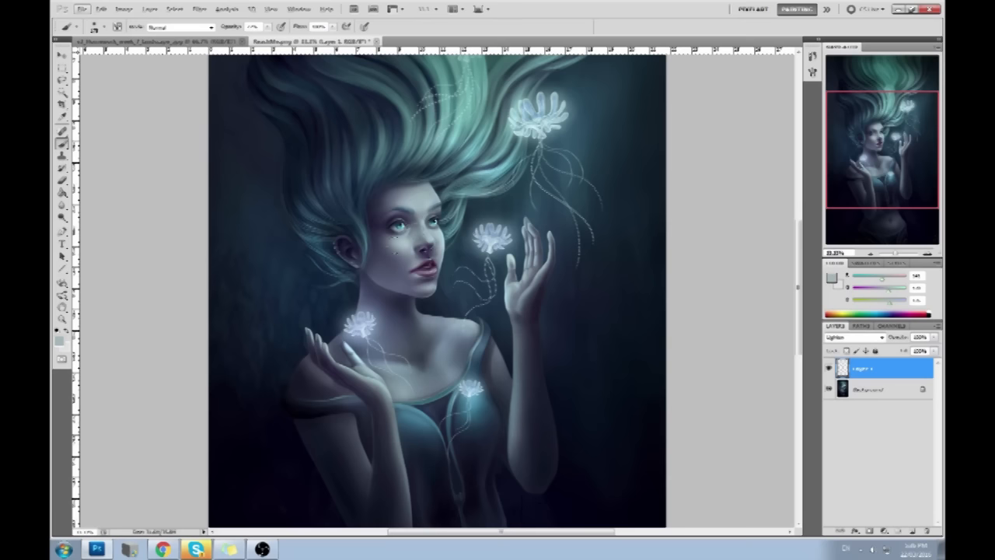
{"action": "key", "text": "e"}
{"action": "left_click", "coordinate": [435, 221]}
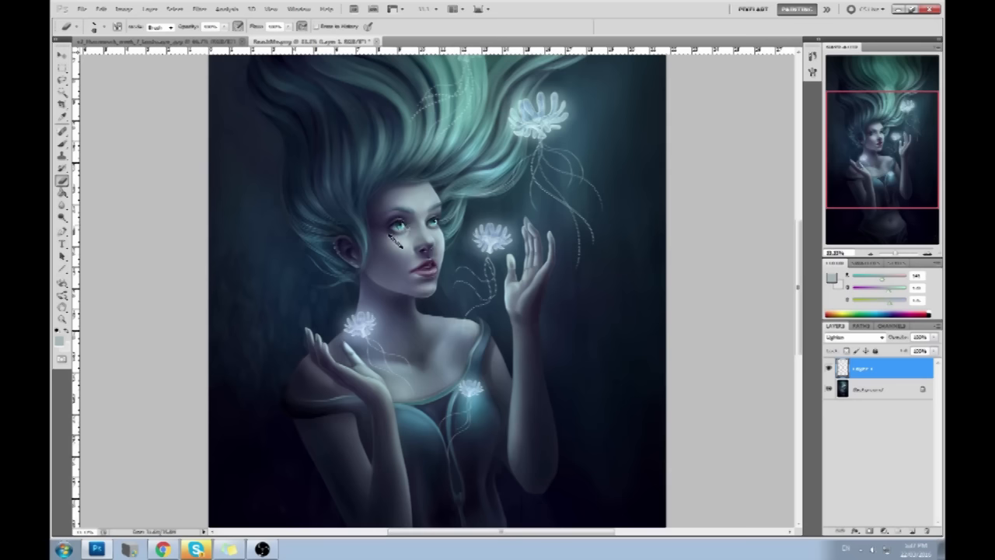
Step: Paint the area below the nearer eyebrow with a dark tone sampled beside it
{"action": "key", "text": "b"}
{"action": "left_click", "coordinate": [408, 212], "text": "alt"}
{"action": "left_click_drag", "start_coordinate": [403, 217], "coordinate": [394, 219]}
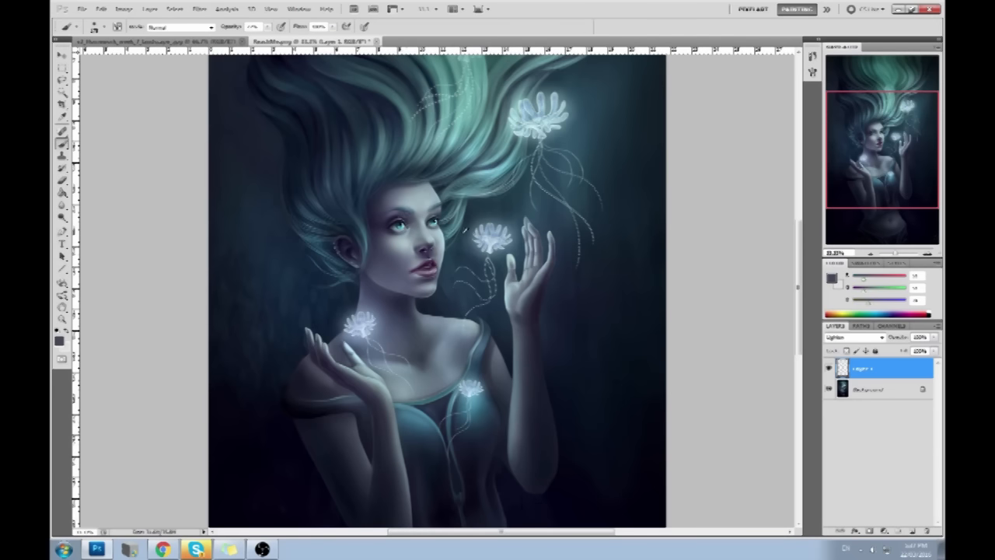
Step: Enlarge the brush, adjust its opacity and sample a pale blue from the jellyfish by the raised hand
{"action": "left_click", "coordinate": [494, 237], "text": "alt"}
{"action": "key", "text": "]"}
{"action": "key", "text": "]"}
{"action": "key", "text": "]"}
{"action": "left_click", "coordinate": [267, 27]}
{"action": "left_click", "coordinate": [260, 37]}
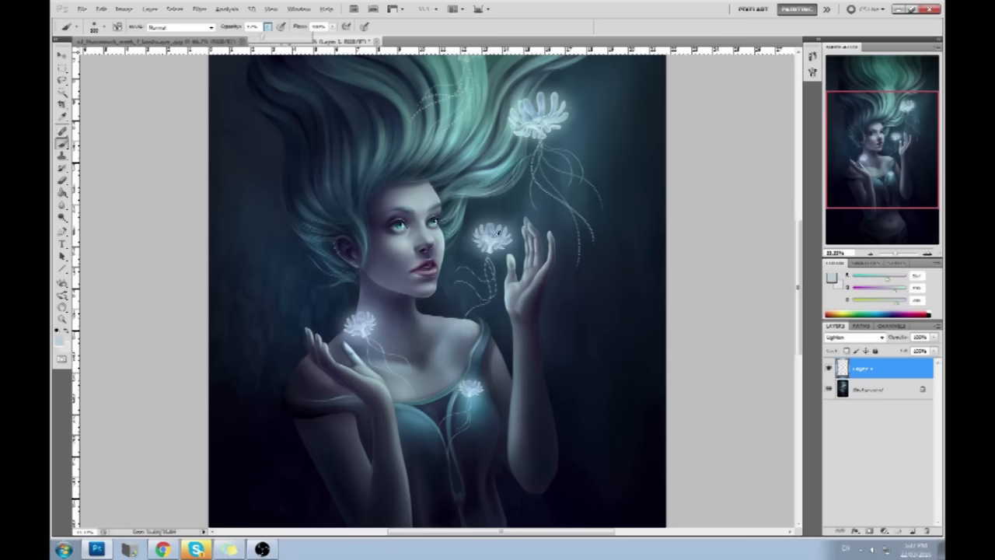
{"action": "left_click", "coordinate": [494, 231], "text": "alt"}
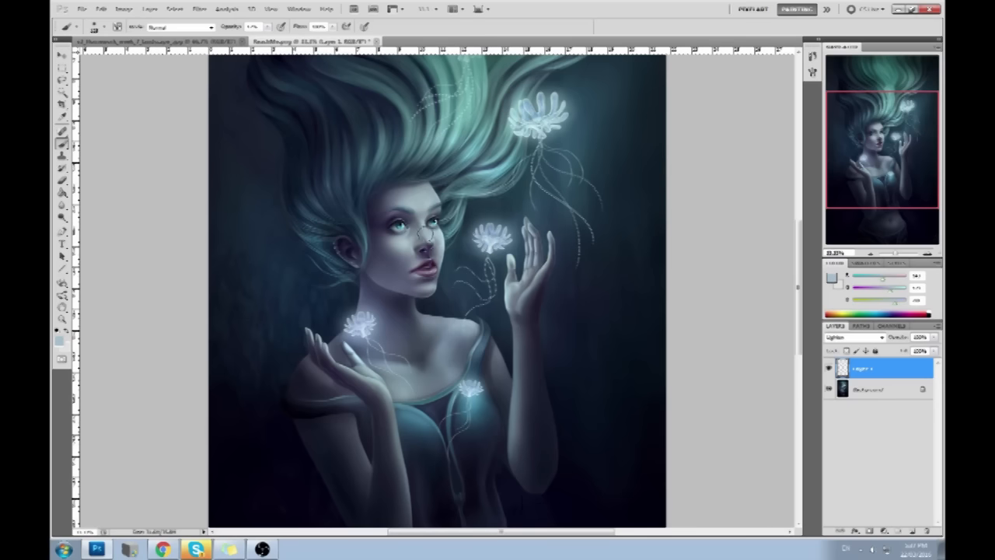
{"action": "left_click", "coordinate": [490, 234], "text": "alt"}
Step: Add a layer and merge it down into the Lighten layer, and add another empty layer on top
{"action": "left_click", "coordinate": [911, 531]}
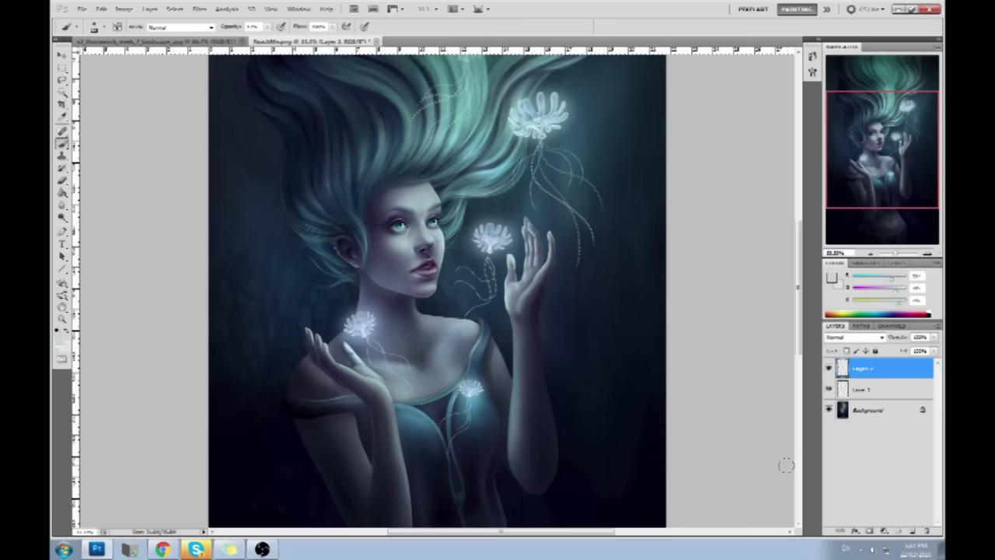
{"action": "key", "text": "ctrl+e"}
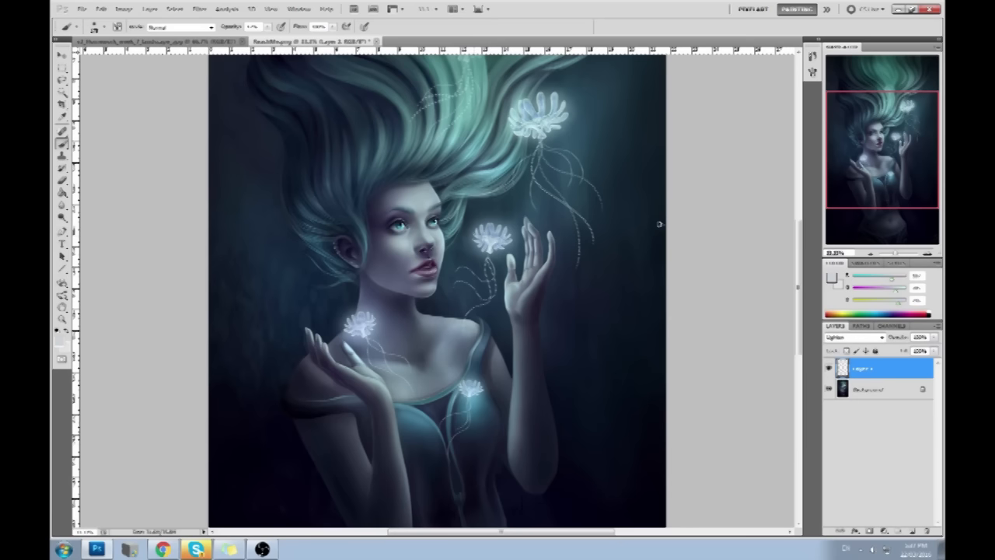
{"action": "left_click", "coordinate": [914, 530]}
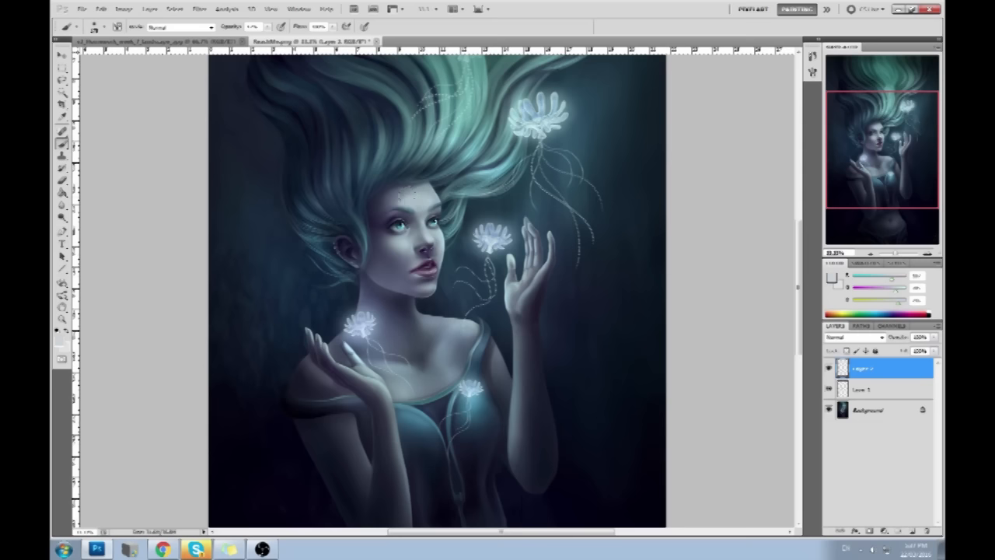
Step: Retouch the forehead and the skin around both eyebrows with tones sampled from the nearby areas
{"action": "left_click", "coordinate": [392, 212]}
{"action": "left_click", "coordinate": [386, 213], "text": "alt"}
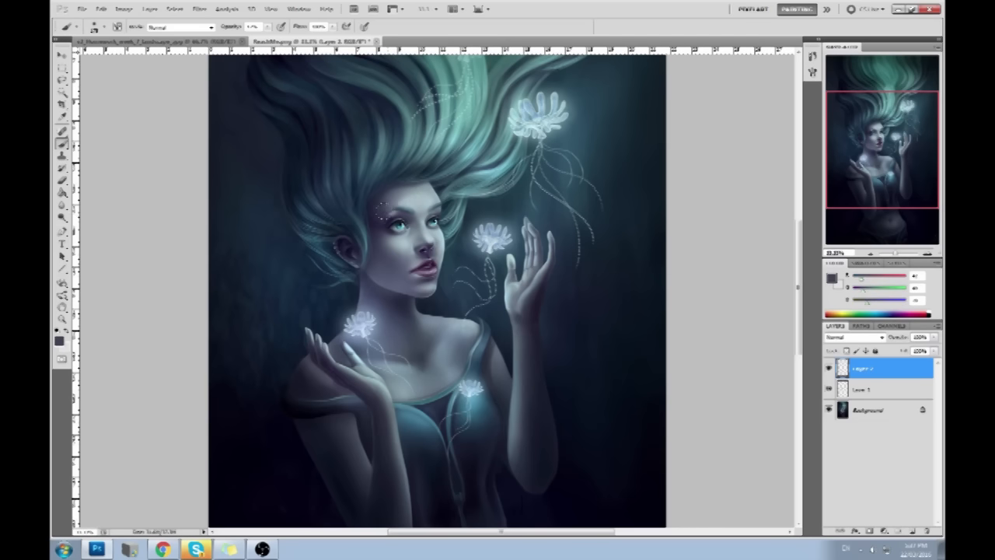
{"action": "left_click", "coordinate": [405, 209], "text": "alt"}
{"action": "left_click", "coordinate": [424, 195], "text": "alt"}
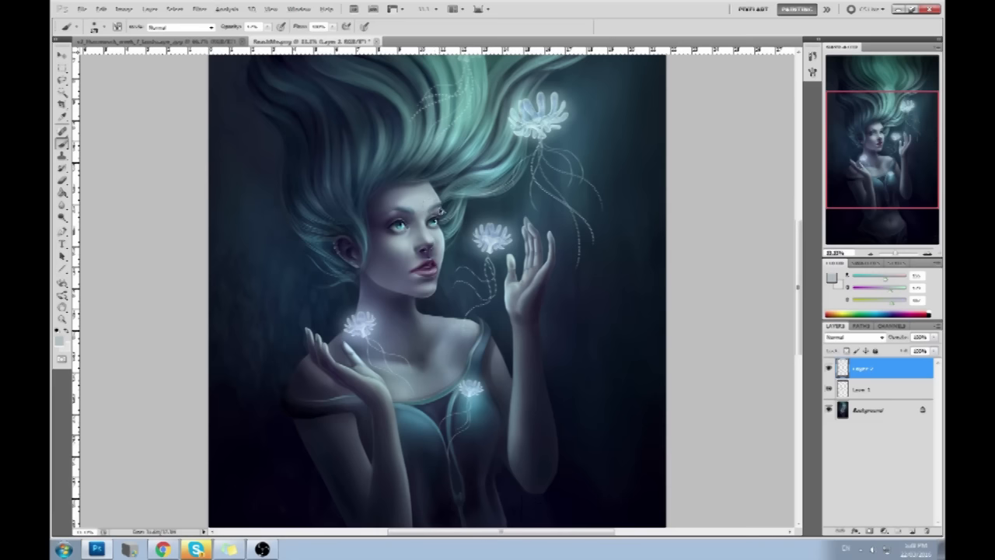
{"action": "left_click", "coordinate": [432, 186], "text": "alt"}
{"action": "left_click", "coordinate": [436, 210], "text": "alt"}
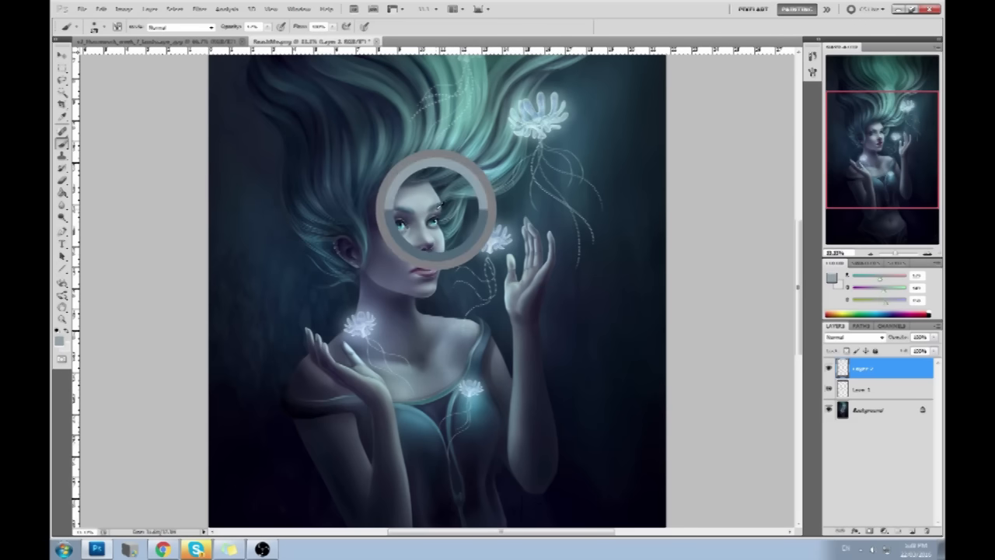
{"action": "left_click", "coordinate": [436, 212], "text": "alt"}
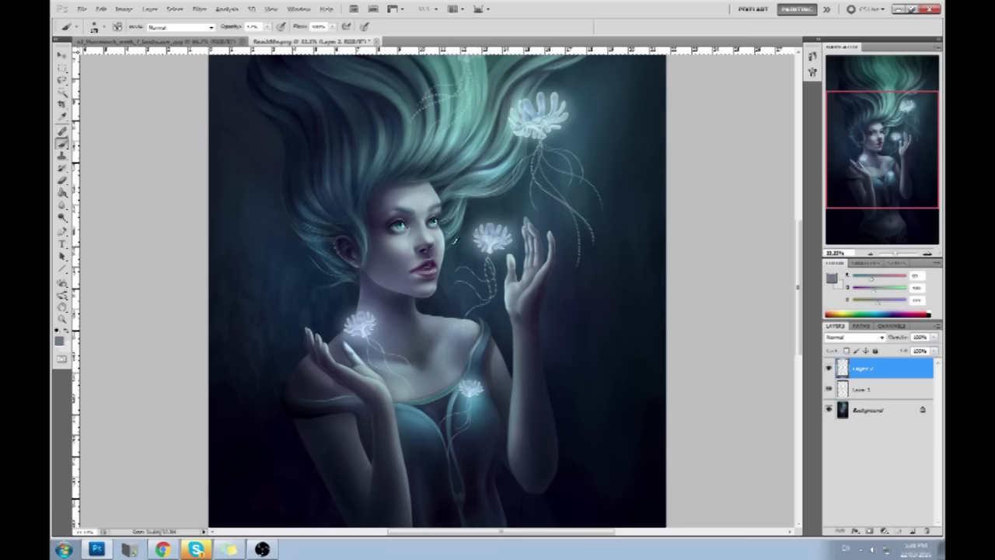
Step: Brighten the nose and nearer cheek with pale blue sampled from the jellyfish by the raised hand, blending with neighbouring skin tones
{"action": "left_click", "coordinate": [493, 240], "text": "alt"}
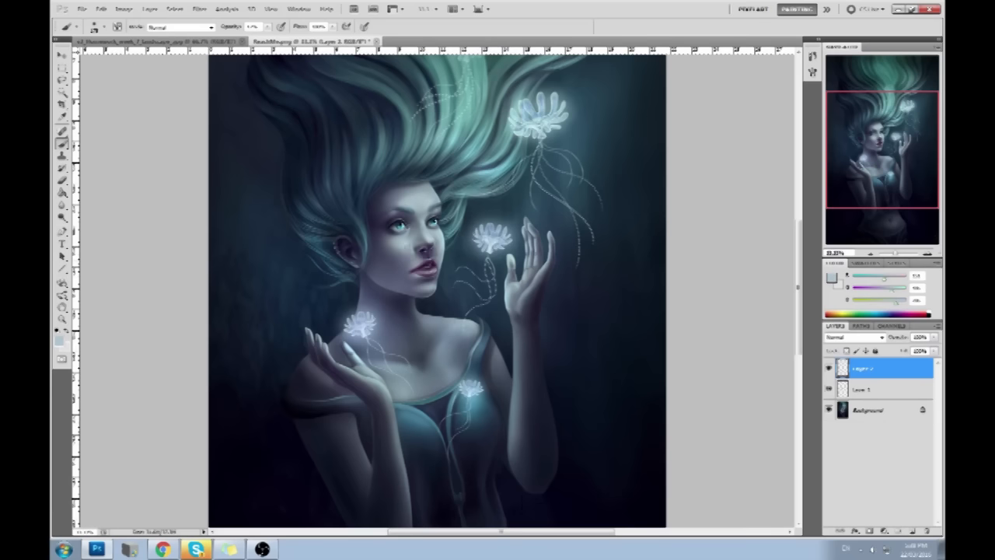
{"action": "left_click", "coordinate": [420, 252], "text": "alt"}
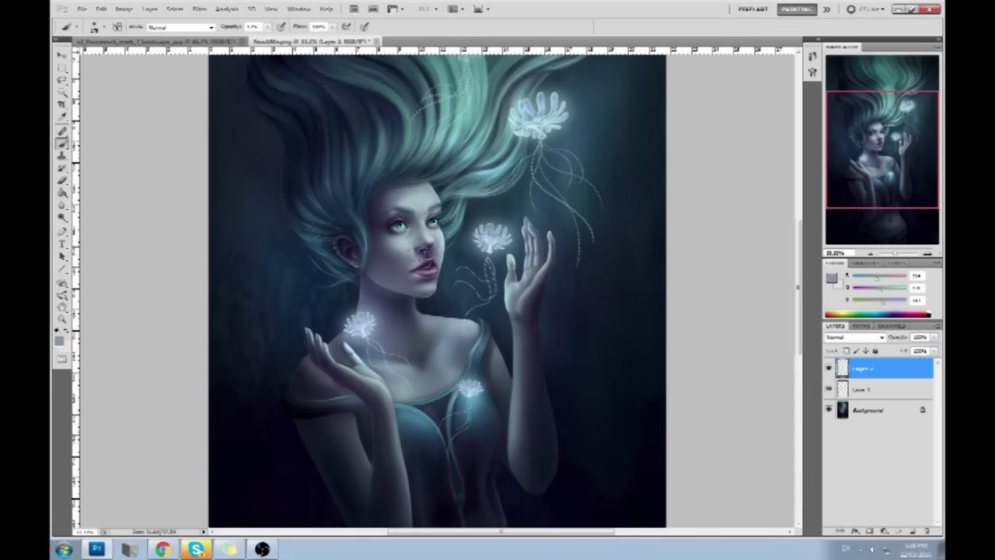
{"action": "left_click", "coordinate": [442, 245], "text": "alt"}
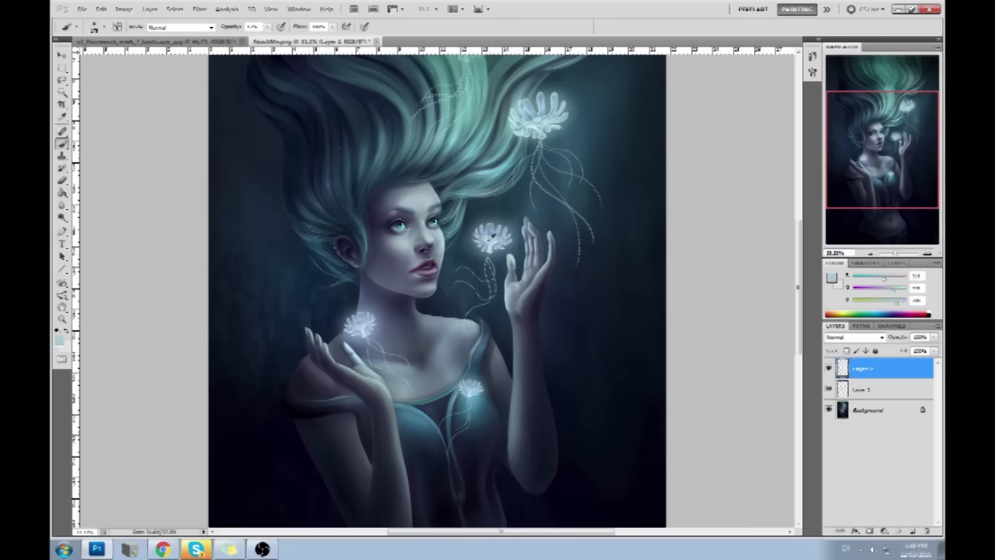
{"action": "left_click", "coordinate": [439, 247], "text": "alt"}
{"action": "left_click", "coordinate": [405, 251]}
{"action": "left_click", "coordinate": [493, 240], "text": "alt"}
Step: Enlarge the brush and paint a pale glow on the nearer cheek with blue sampled from the jellyfish by the raised hand
{"action": "key", "text": "ctrl+plus"}
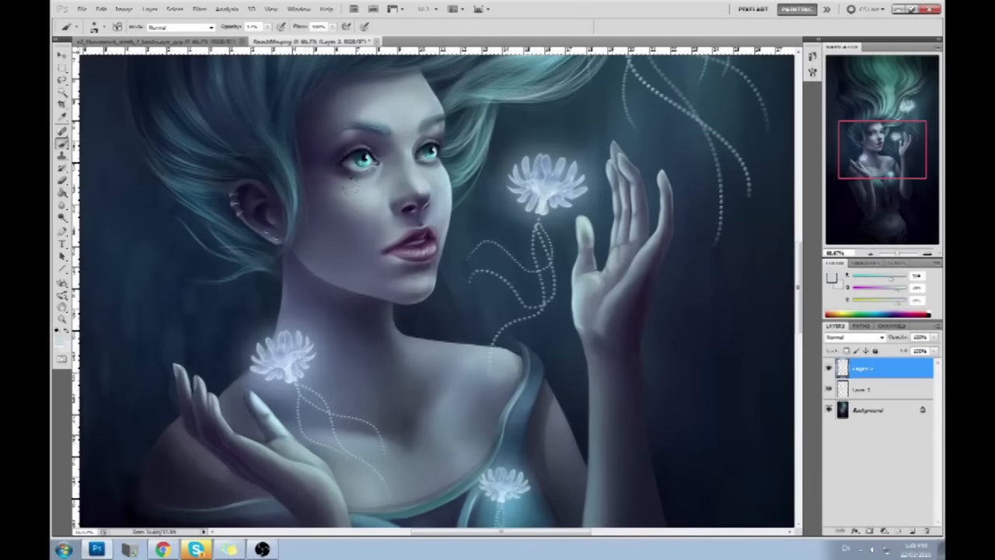
{"action": "left_click", "coordinate": [399, 226]}
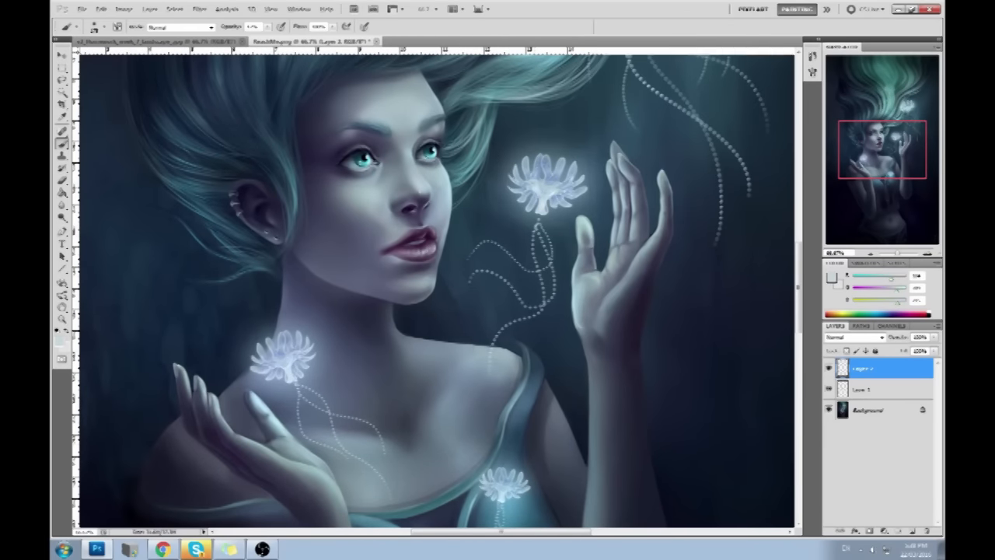
{"action": "left_click", "coordinate": [538, 184], "text": "alt"}
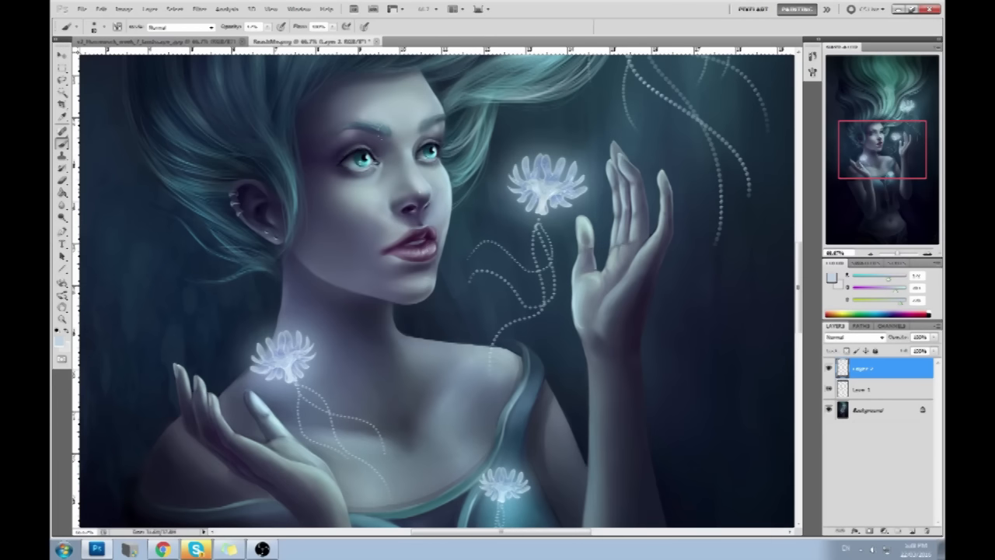
{"action": "key", "text": "]"}
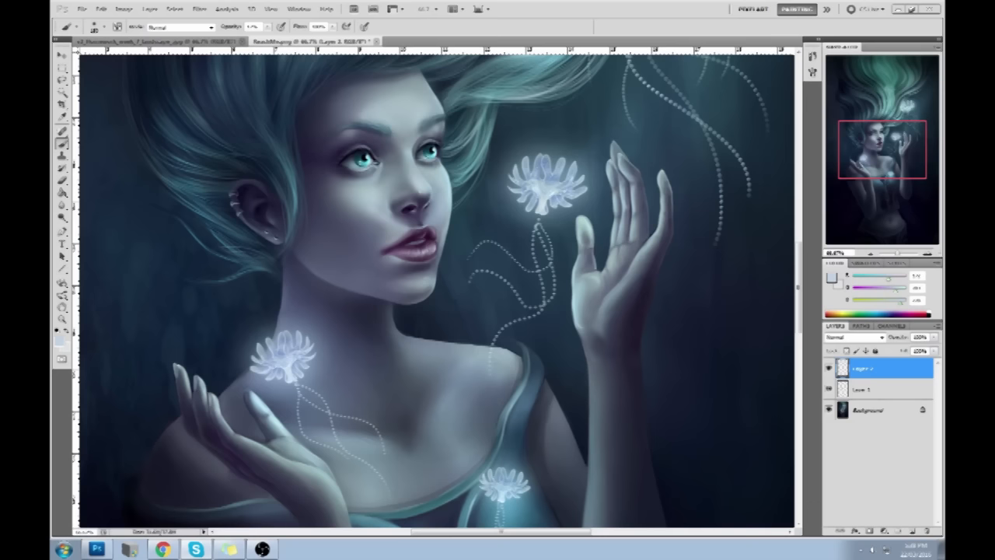
{"action": "left_click", "coordinate": [386, 231]}
Step: Blend the cheek below the nearer eye with tones sampled repeatedly from the surrounding skin
{"action": "left_click", "coordinate": [375, 202], "text": "alt"}
{"action": "left_click", "coordinate": [372, 194], "text": "alt"}
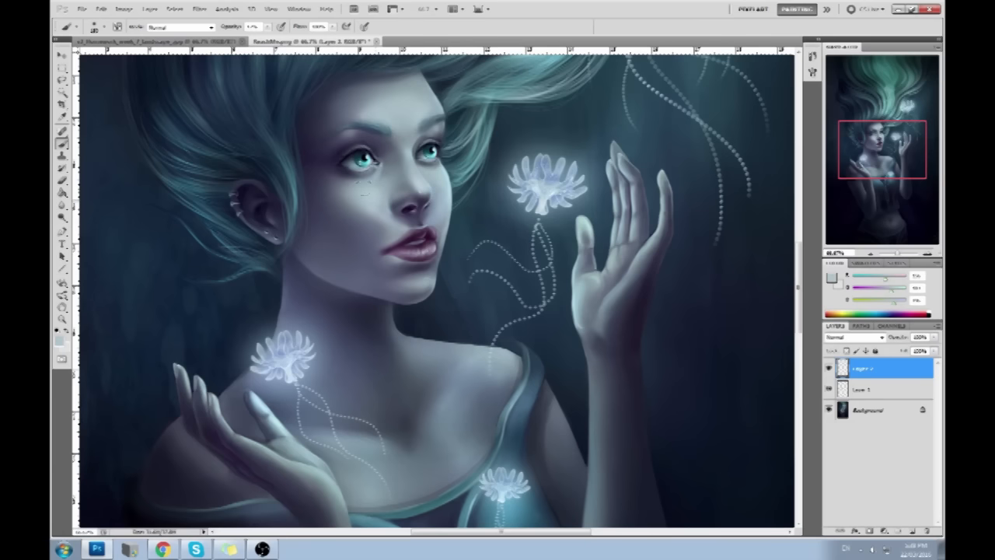
{"action": "left_click", "coordinate": [379, 204], "text": "alt"}
{"action": "left_click", "coordinate": [367, 227], "text": "alt"}
{"action": "left_click", "coordinate": [376, 190], "text": "alt"}
{"action": "left_click", "coordinate": [396, 228], "text": "alt"}
{"action": "left_click", "coordinate": [379, 201], "text": "alt"}
Step: Smooth the forehead and the skin around the nearer eyebrow with tones sampled from the forehead, eyelid and cheek
{"action": "left_click", "coordinate": [366, 125], "text": "alt"}
{"action": "left_click", "coordinate": [394, 109], "text": "alt"}
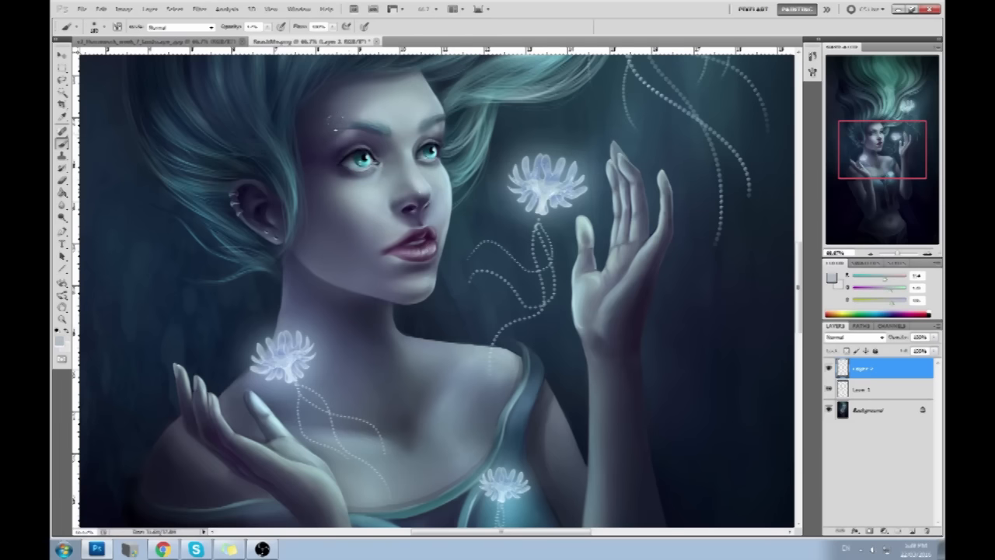
{"action": "left_click", "coordinate": [378, 139], "text": "alt"}
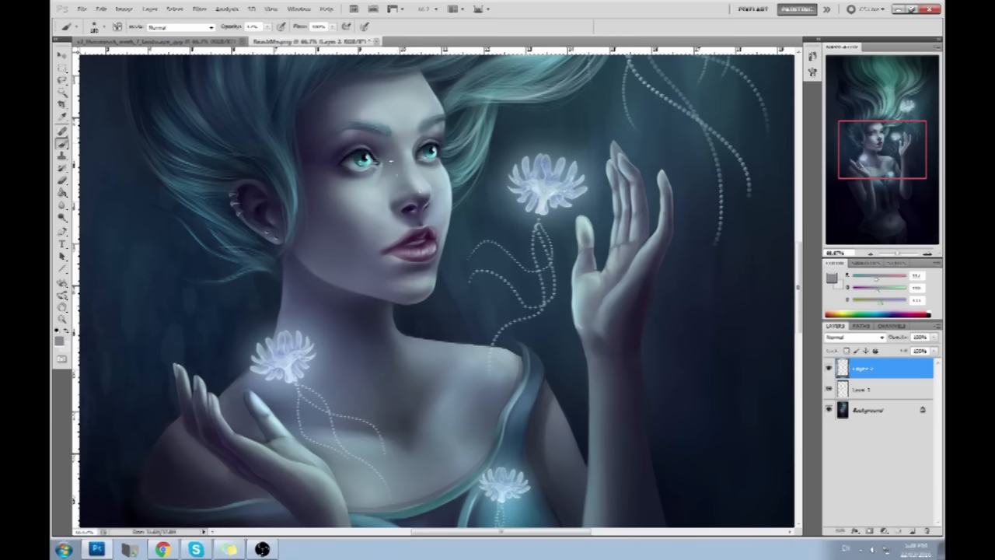
{"action": "left_click", "coordinate": [387, 117], "text": "alt"}
{"action": "left_click", "coordinate": [363, 195], "text": "alt"}
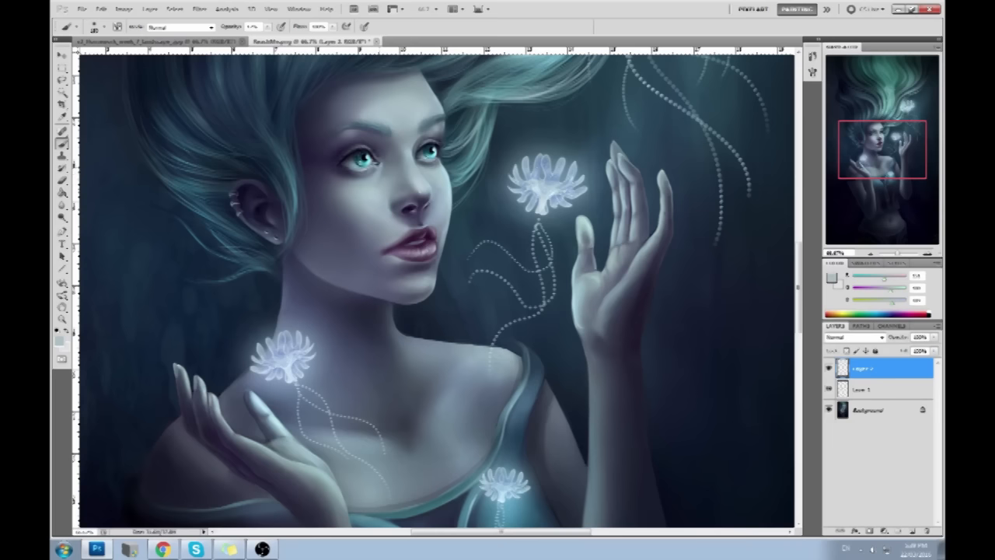
Step: Add light to the nearer eye and below the far eye with pale tones sampled from the jellyfish by the raised hand
{"action": "left_click", "coordinate": [548, 184], "text": "alt"}
{"action": "left_click_drag", "start_coordinate": [360, 153], "coordinate": [346, 160]}
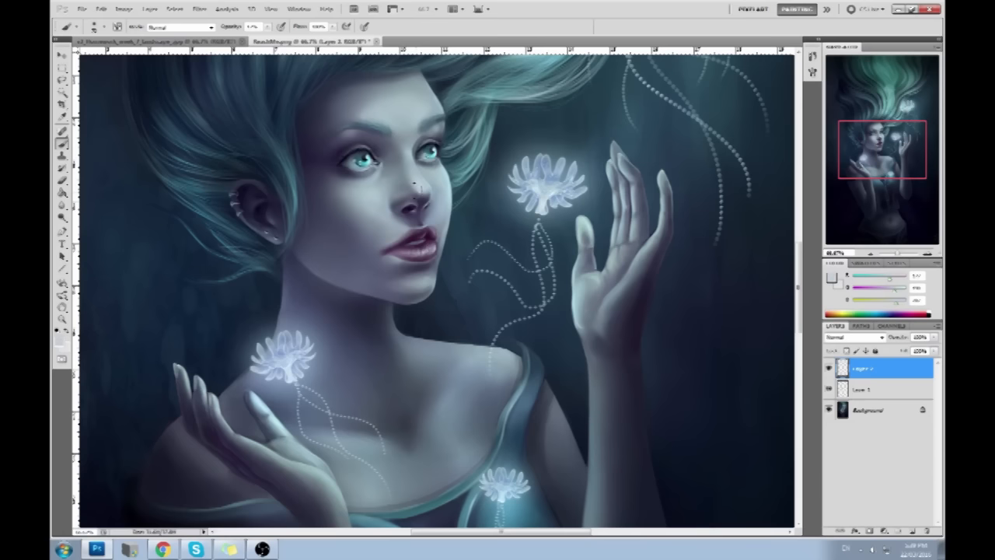
{"action": "left_click", "coordinate": [544, 189], "text": "alt"}
{"action": "left_click", "coordinate": [542, 199], "text": "alt"}
{"action": "left_click_drag", "start_coordinate": [439, 168], "coordinate": [419, 168]}
Step: Blend the skin between the nose bridge and the far eye with light and dark tones sampled there
{"action": "left_click", "coordinate": [430, 166], "text": "alt"}
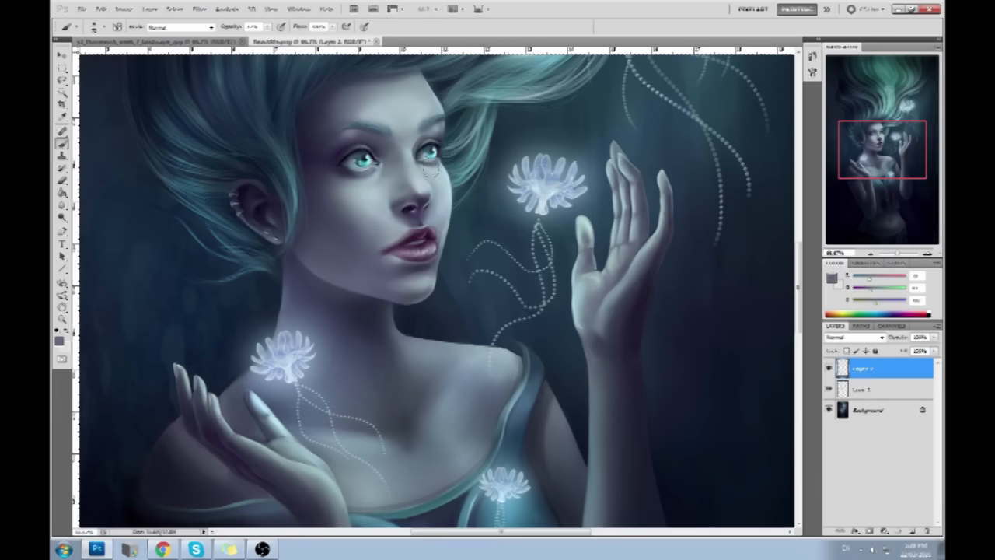
{"action": "left_click", "coordinate": [421, 162], "text": "alt"}
{"action": "left_click", "coordinate": [426, 168], "text": "alt"}
{"action": "left_click", "coordinate": [422, 176], "text": "alt"}
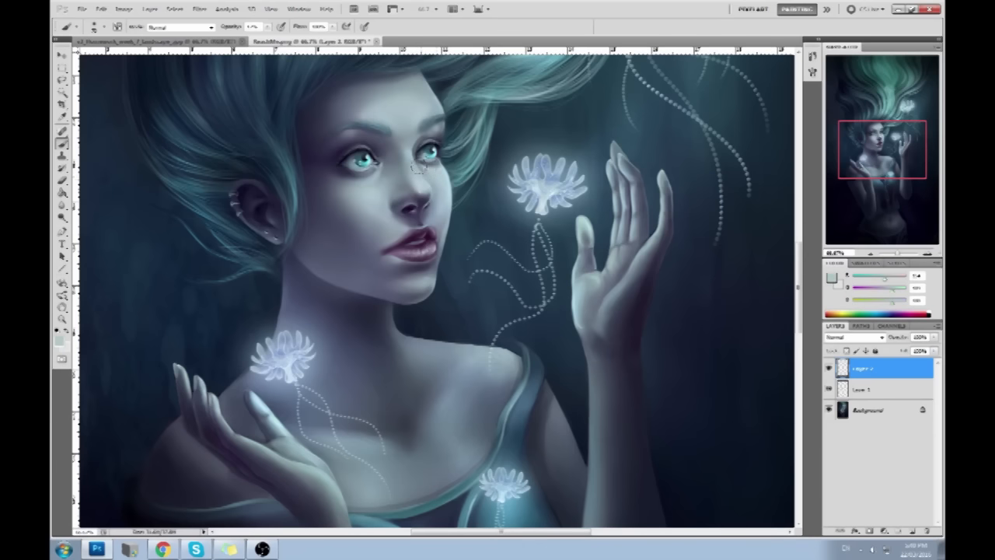
{"action": "left_click", "coordinate": [422, 168], "text": "alt"}
Step: Dab jellyfish-blue highlights beside the nearer eye and on the nose bridge, sampling the skin below the far eye
{"action": "left_click", "coordinate": [544, 178], "text": "alt"}
{"action": "mouse_move", "coordinate": [381, 172]}
{"action": "left_mouse_down"}
{"action": "mouse_move", "coordinate": [359, 180]}
{"action": "mouse_move", "coordinate": [380, 175]}
{"action": "mouse_move", "coordinate": [371, 140]}
{"action": "mouse_move", "coordinate": [408, 169]}
{"action": "mouse_move", "coordinate": [379, 173]}
{"action": "left_mouse_up"}
{"action": "left_click_drag", "start_coordinate": [422, 167], "coordinate": [424, 164]}
{"action": "left_click", "coordinate": [429, 170], "text": "alt"}
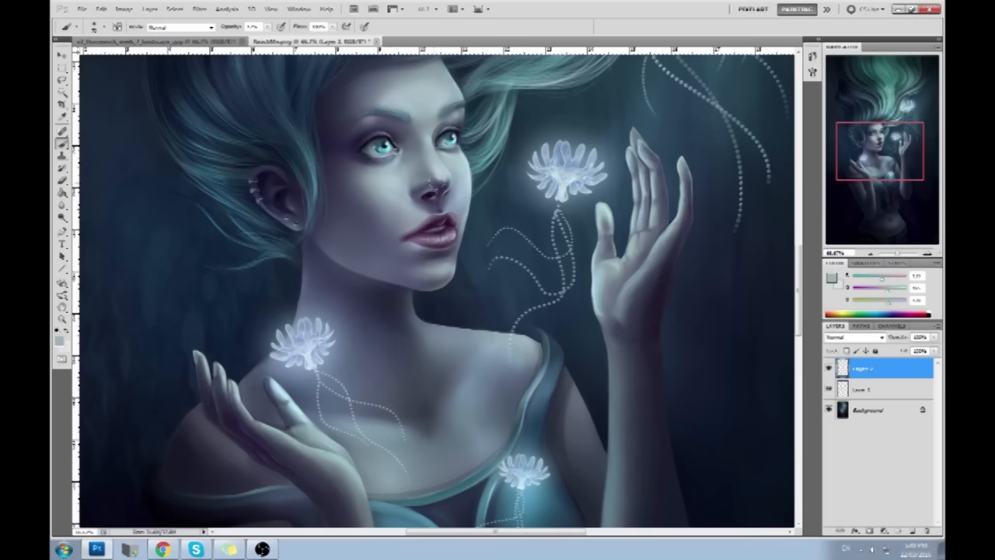
Step: Darken the nearer nostril with a shadow tone sampled from it and check the face in the whole painting
{"action": "left_click", "coordinate": [432, 193], "text": "alt"}
{"action": "left_click_drag", "start_coordinate": [428, 195], "coordinate": [427, 196]}
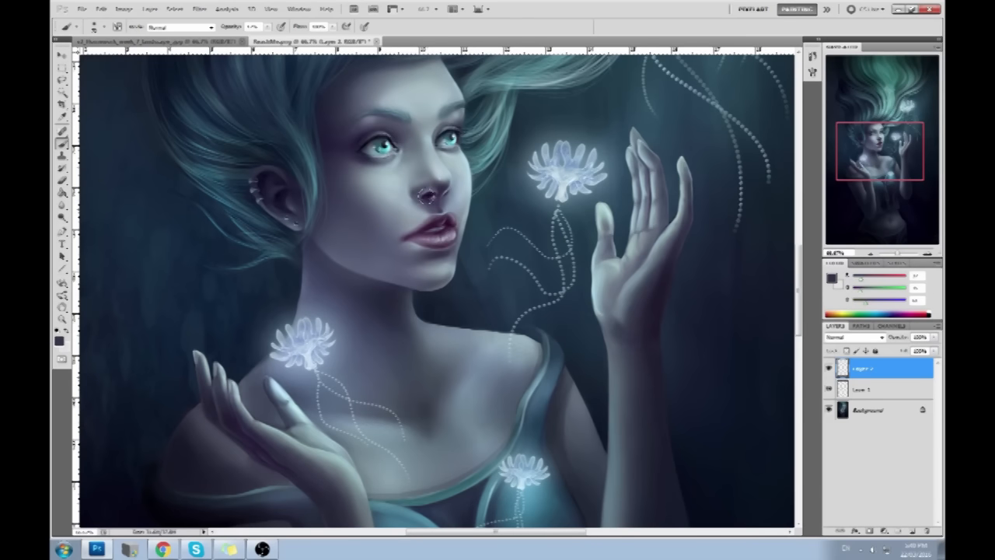
{"action": "key", "text": "ctrl+minus"}
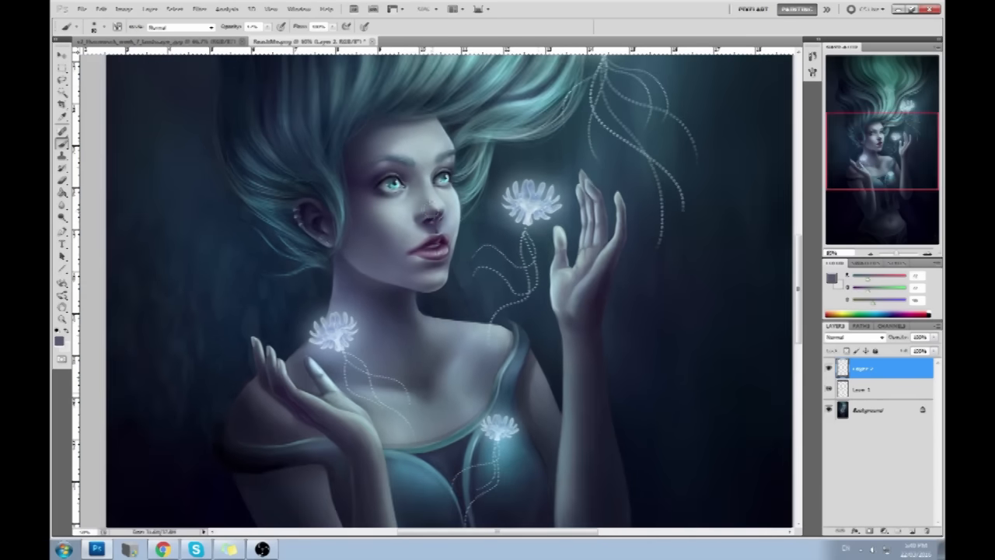
{"action": "key", "text": "ctrl+minus"}
{"action": "key", "text": "ctrl+minus"}
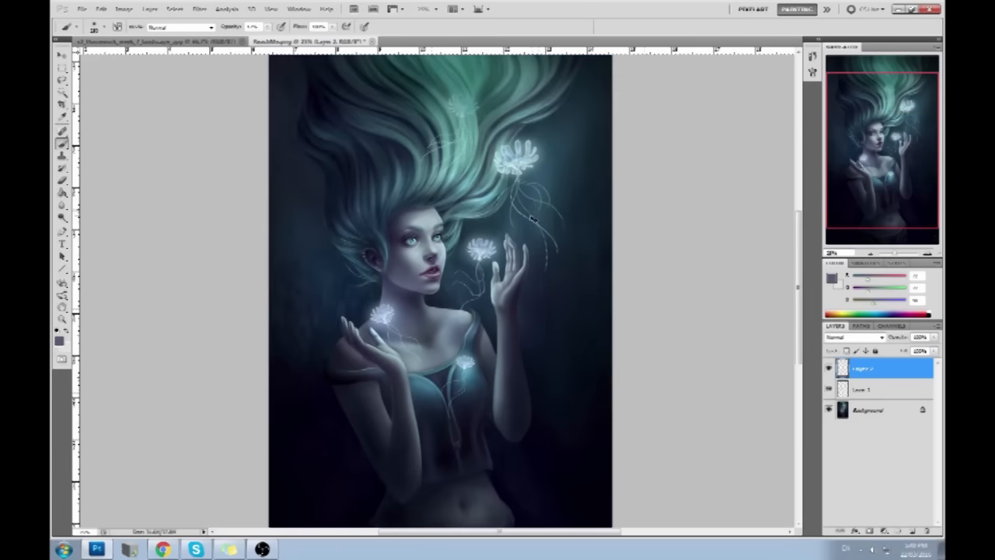
Step: Sample pale blue from the jellyfish at the shoulder, change the brush opacity and paint a faint glow along the jaw
{"action": "key", "text": "ctrl+plus"}
{"action": "left_click", "coordinate": [367, 313], "text": "alt"}
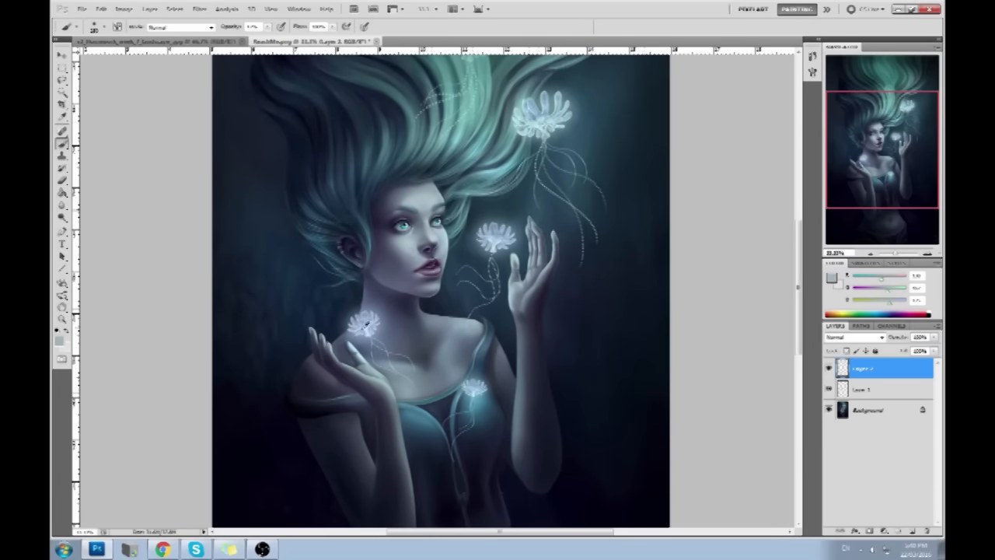
{"action": "left_click", "coordinate": [369, 258], "text": "alt"}
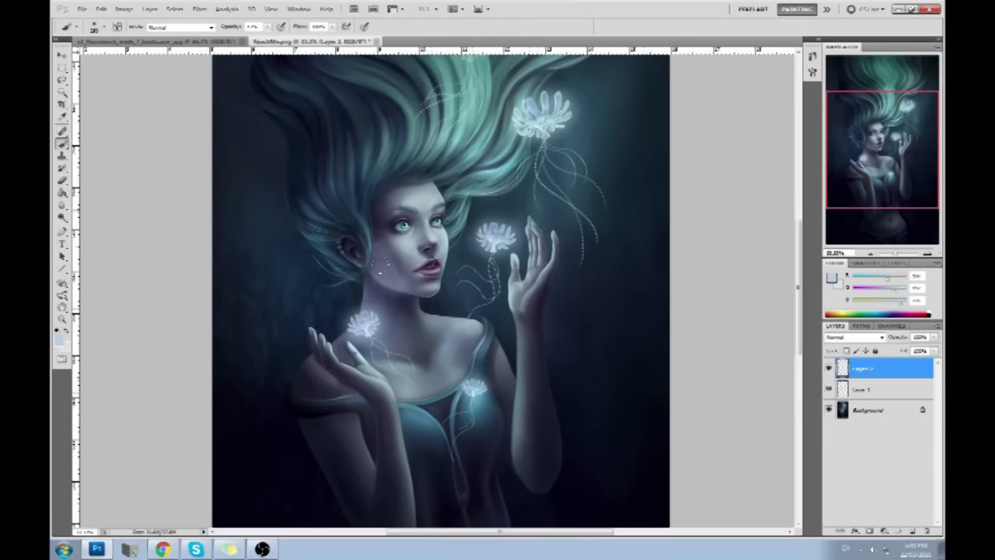
{"action": "left_click_drag", "start_coordinate": [367, 232], "coordinate": [370, 191]}
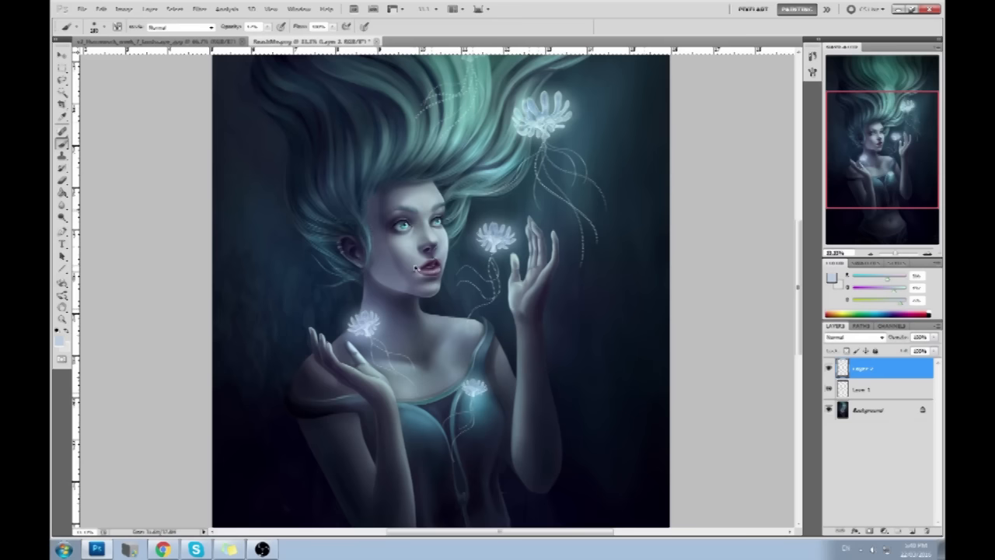
{"action": "key", "text": "ctrl+z"}
{"action": "left_click", "coordinate": [268, 28]}
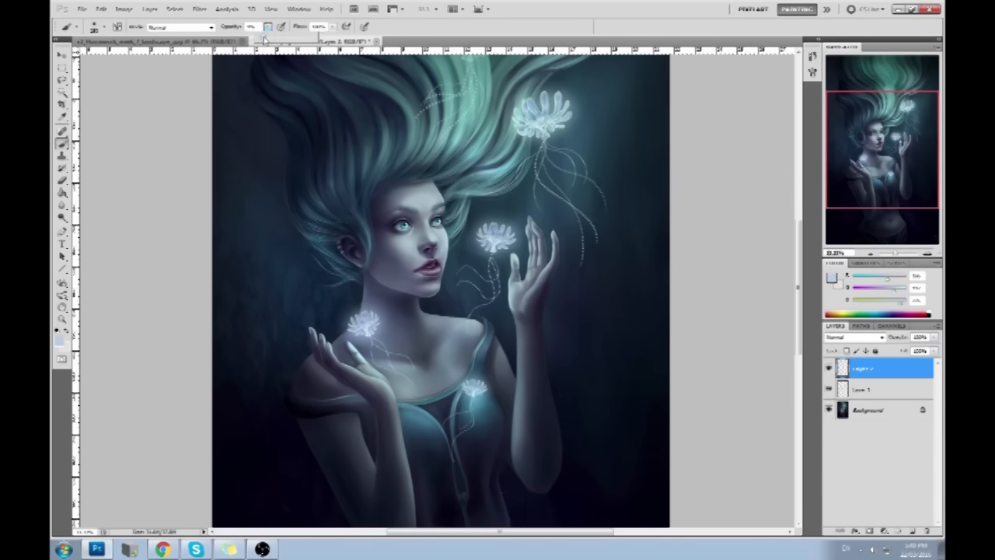
{"action": "left_click_drag", "start_coordinate": [389, 275], "coordinate": [400, 288]}
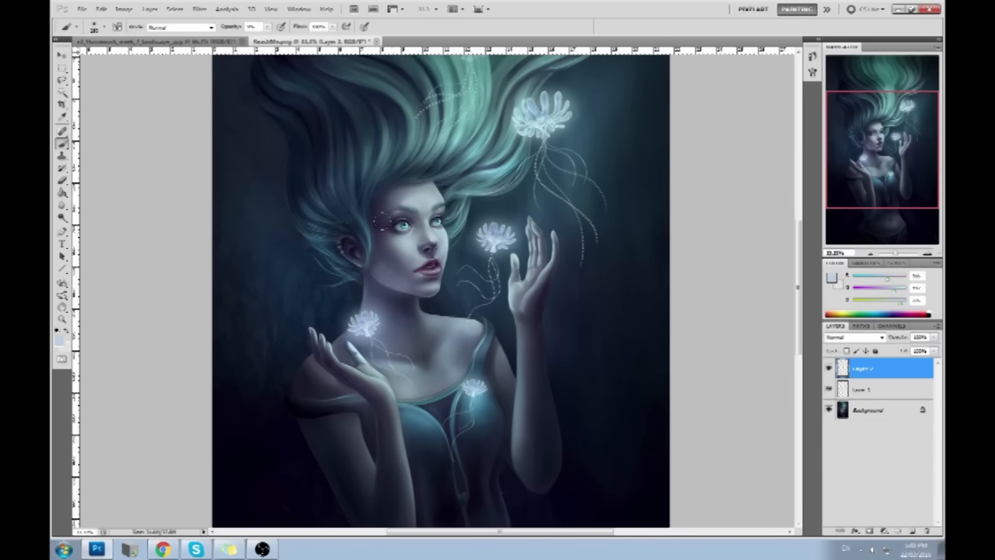
Step: Blend the shadowed side of the face from temple to jaw with tones sampled from the temple, neck and cheek
{"action": "left_click", "coordinate": [368, 234], "text": "alt"}
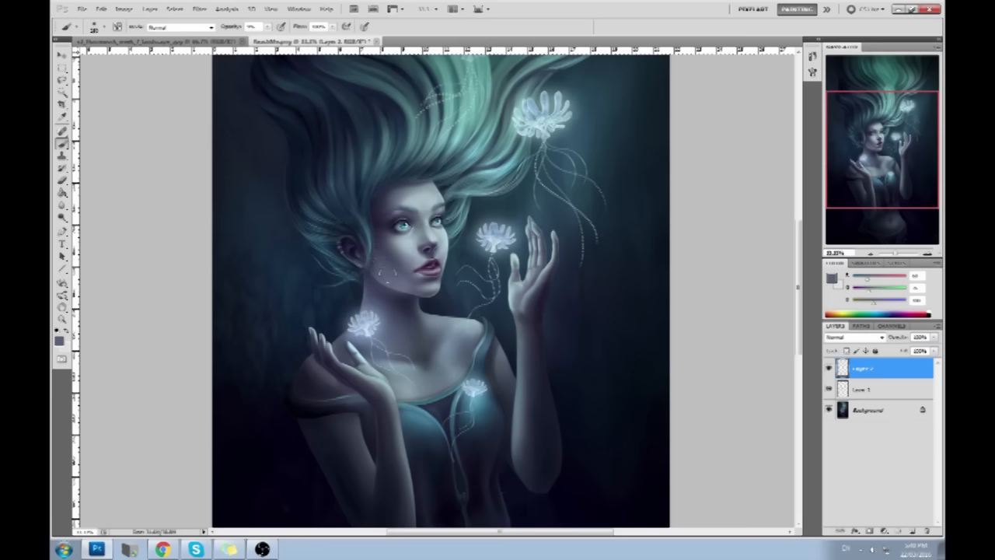
{"action": "left_click", "coordinate": [377, 305], "text": "alt"}
{"action": "left_click", "coordinate": [392, 268], "text": "alt"}
{"action": "left_click", "coordinate": [370, 241], "text": "alt"}
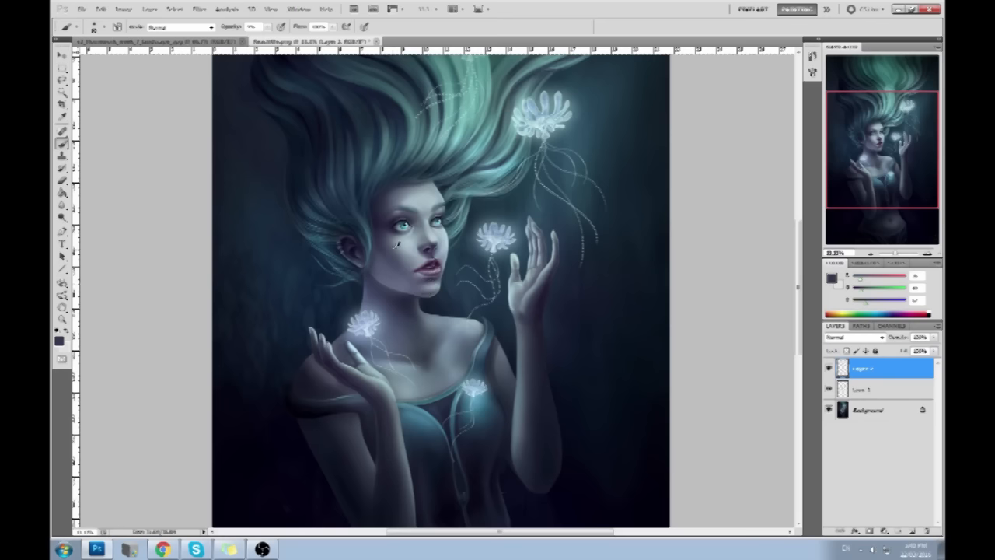
Step: Soften the forehead, temple and rear jaw with a larger brush and tones sampled from each area
{"action": "left_click", "coordinate": [414, 197], "text": "alt"}
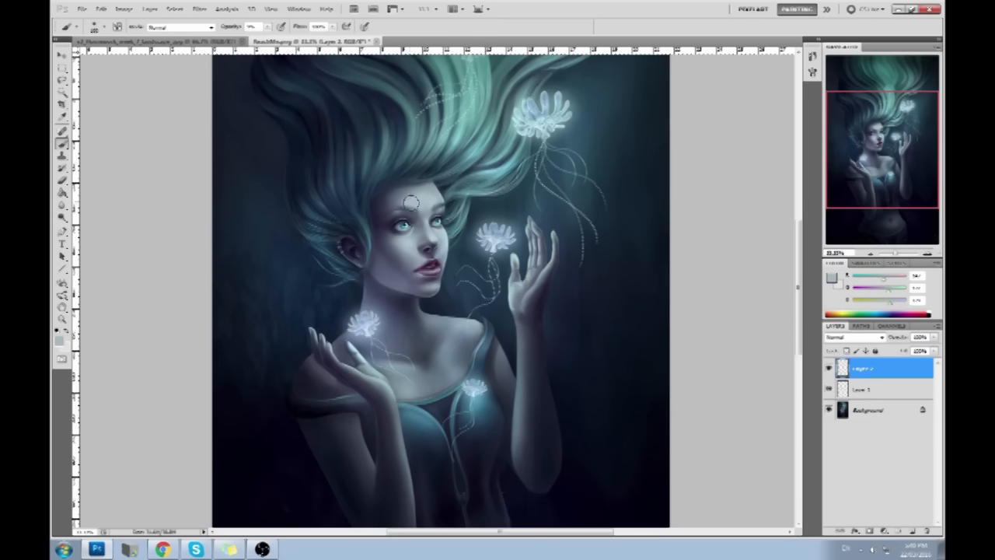
{"action": "left_click", "coordinate": [375, 224], "text": "alt"}
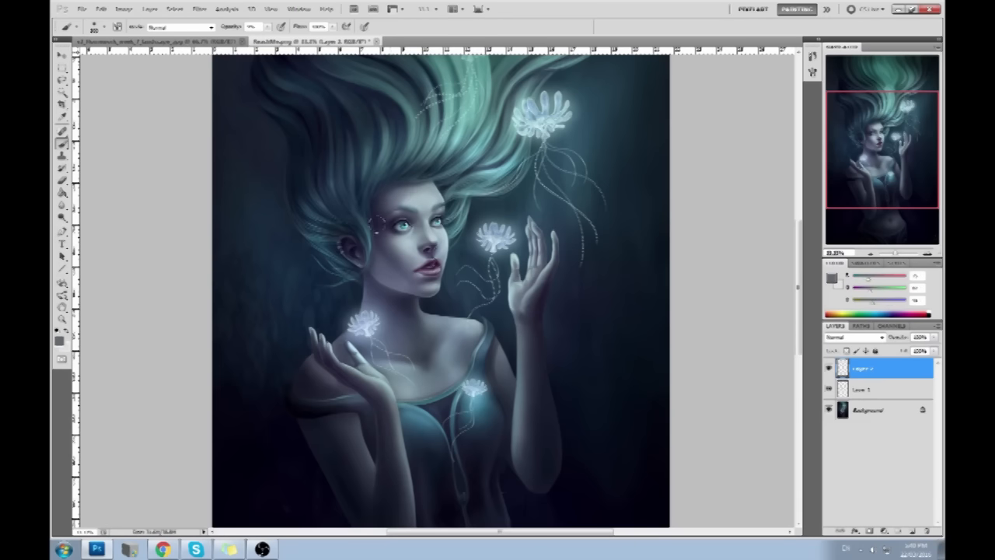
{"action": "left_click", "coordinate": [380, 257], "text": "alt"}
{"action": "left_click", "coordinate": [370, 280], "text": "alt"}
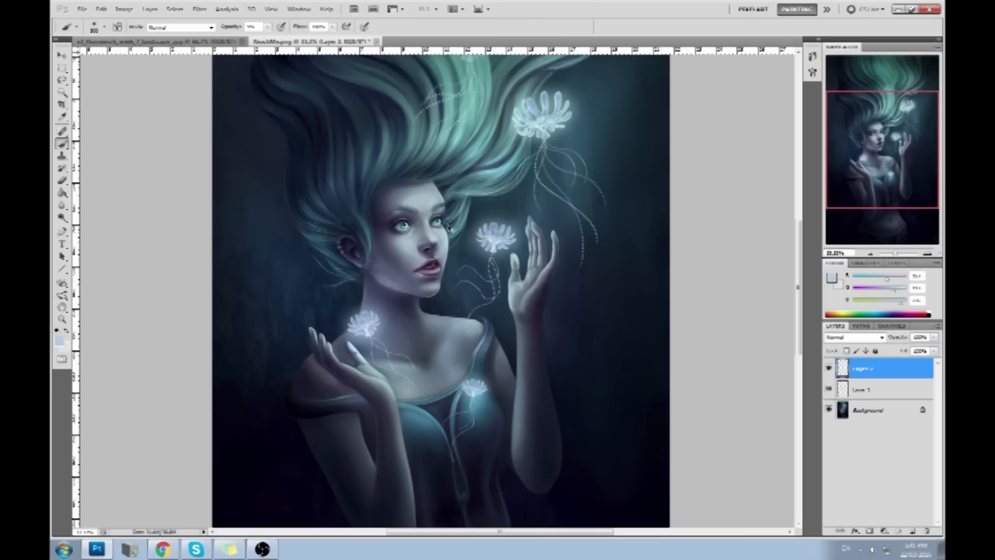
Step: Blend the shadowed lower cheek and rear jaw with tones sampled from the cheek and the jaw edge below the ear
{"action": "key", "text": "ctrl+plus"}
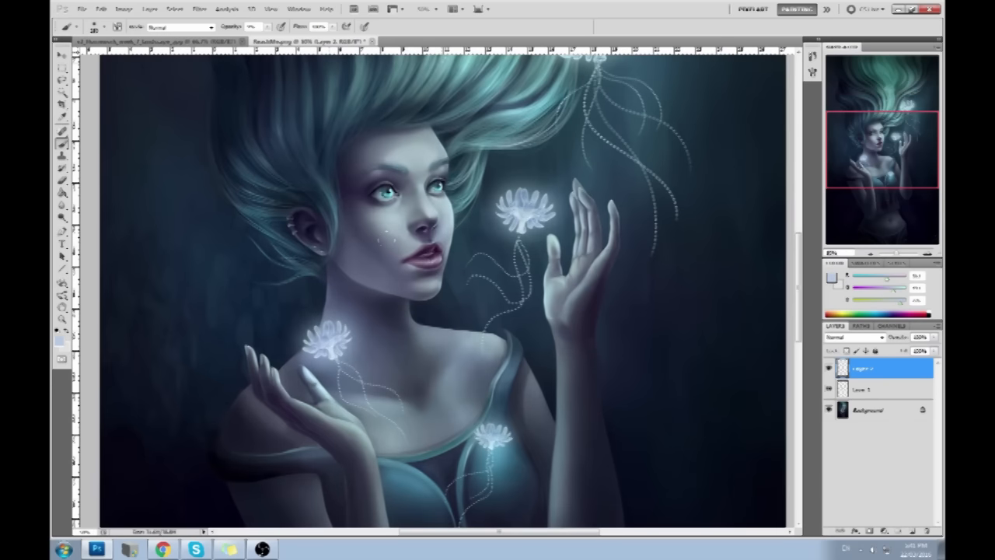
{"action": "left_click", "coordinate": [362, 268], "text": "alt"}
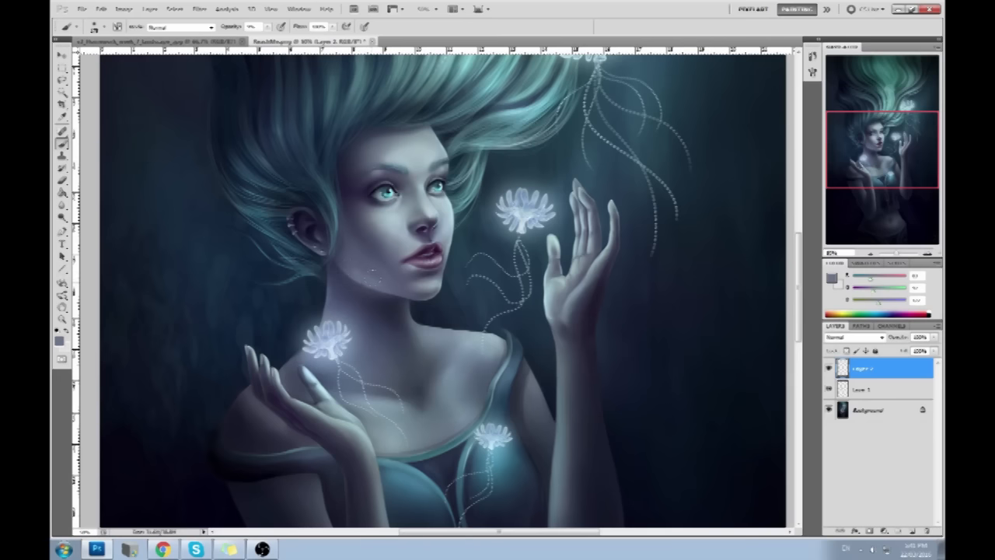
{"action": "left_click", "coordinate": [342, 272], "text": "alt"}
Step: Switch to the Smudge tool and flatten all layers into the background
{"action": "left_click", "coordinate": [63, 205]}
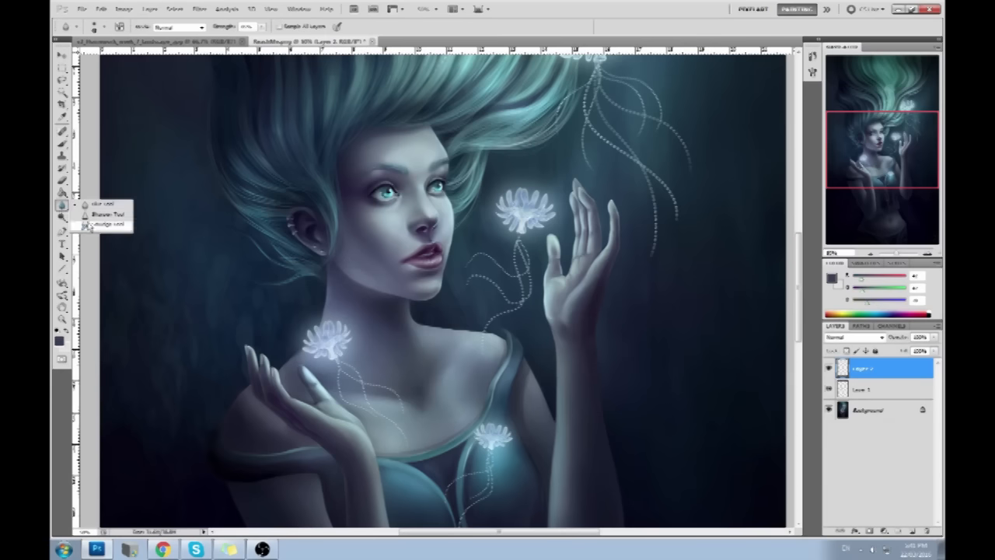
{"action": "right_click", "coordinate": [65, 206]}
{"action": "left_click", "coordinate": [93, 229]}
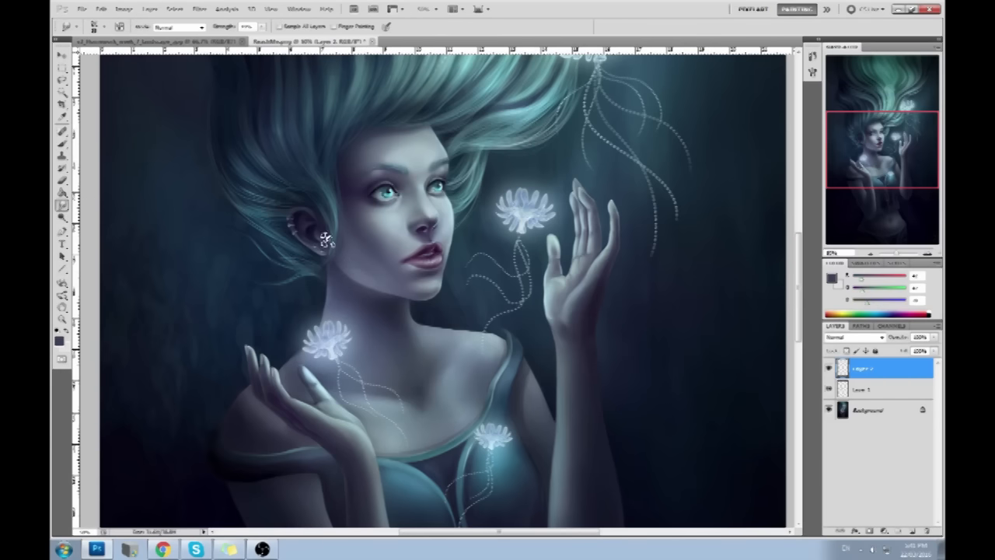
{"action": "right_click", "coordinate": [852, 393]}
{"action": "left_click", "coordinate": [880, 384]}
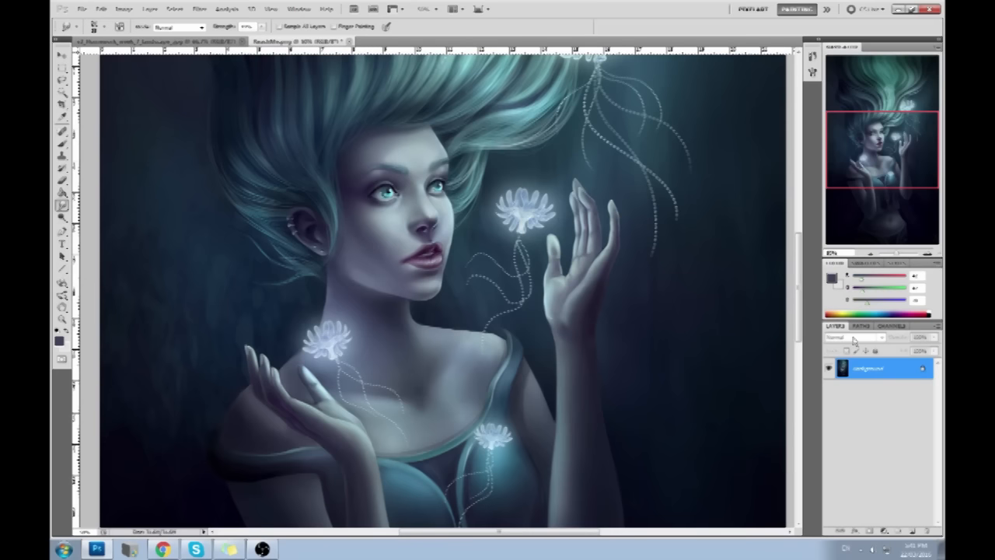
Step: Select the whole canvas and open the painting in the Liquify filter
{"action": "key", "text": "ctrl+0"}
{"action": "key", "text": "ctrl+a"}
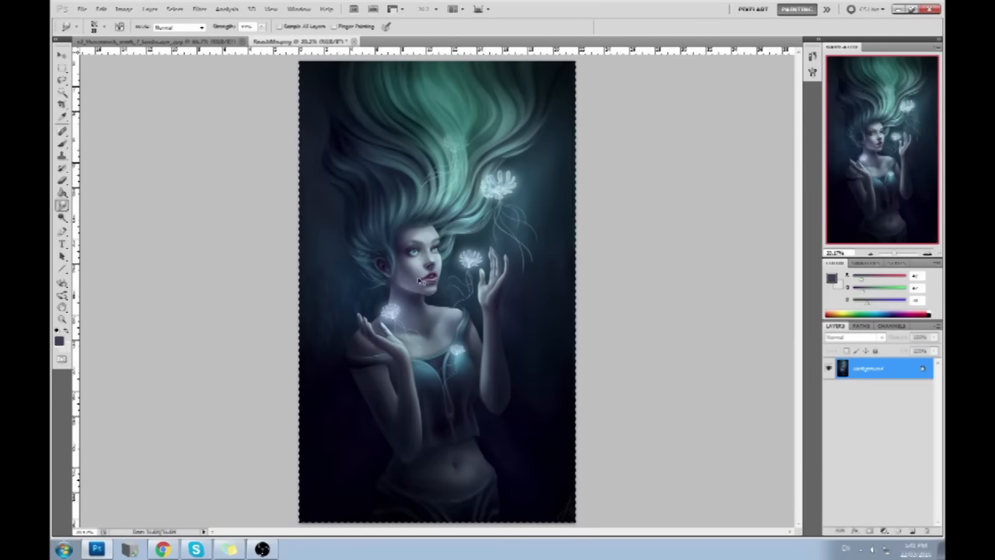
{"action": "left_click", "coordinate": [199, 9]}
{"action": "left_click", "coordinate": [226, 77]}
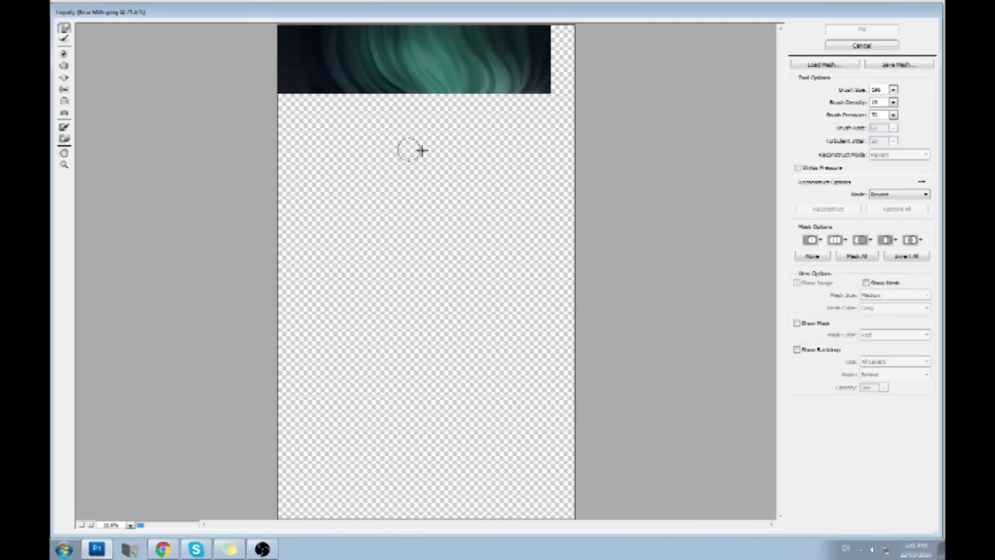
Step: Adjust the Liquify brush size, push the woman's hairline upward to make the forehead taller and rounder, and apply the filter
{"action": "left_click", "coordinate": [893, 90]}
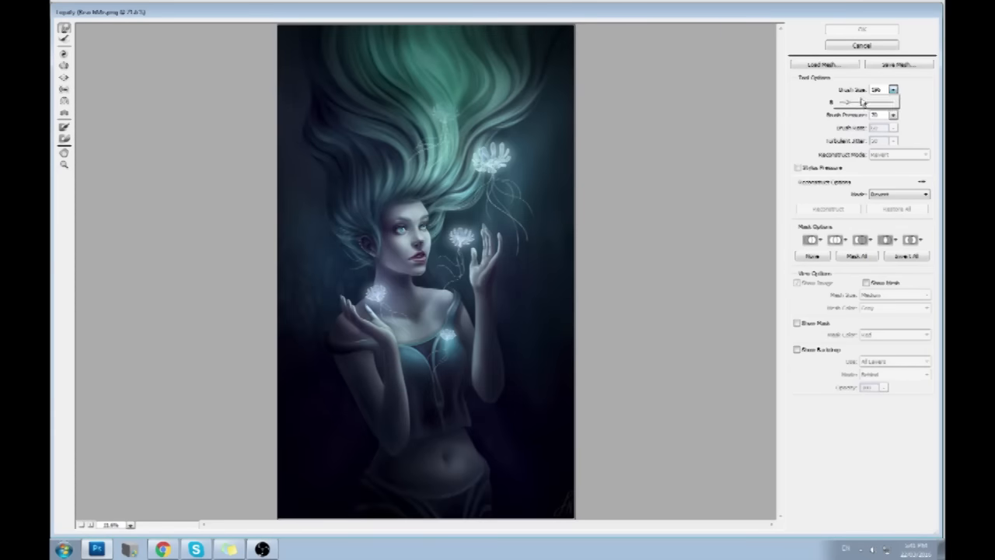
{"action": "left_click_drag", "start_coordinate": [851, 103], "coordinate": [858, 105]}
{"action": "left_click", "coordinate": [410, 196]}
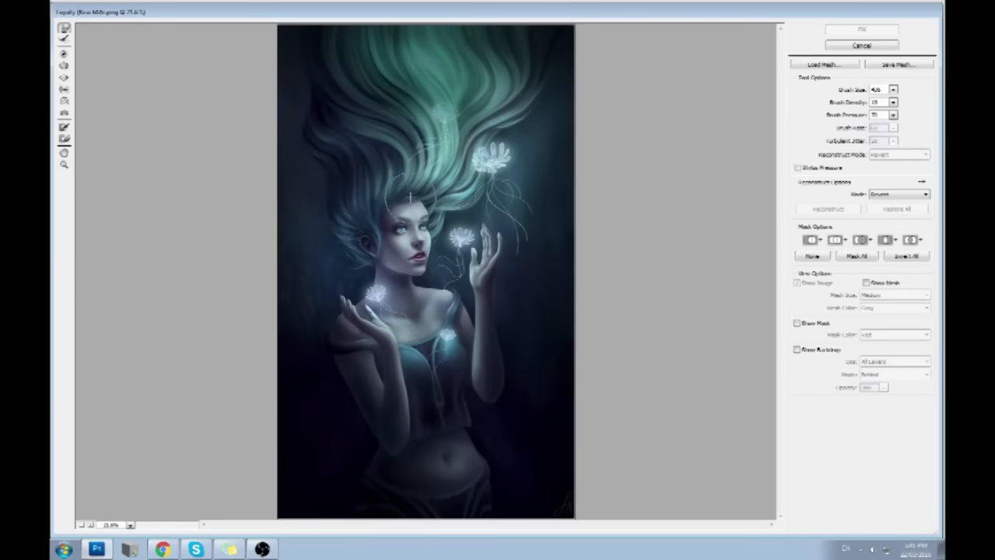
{"action": "key", "text": "z"}
{"action": "left_click_drag", "start_coordinate": [274, 118], "coordinate": [502, 296]}
{"action": "key", "text": "w"}
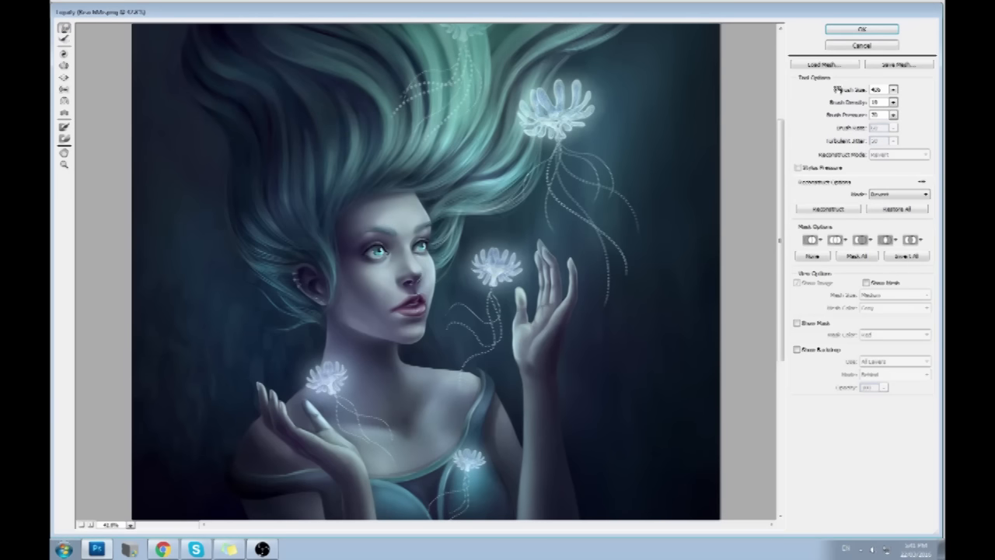
{"action": "left_click", "coordinate": [894, 89]}
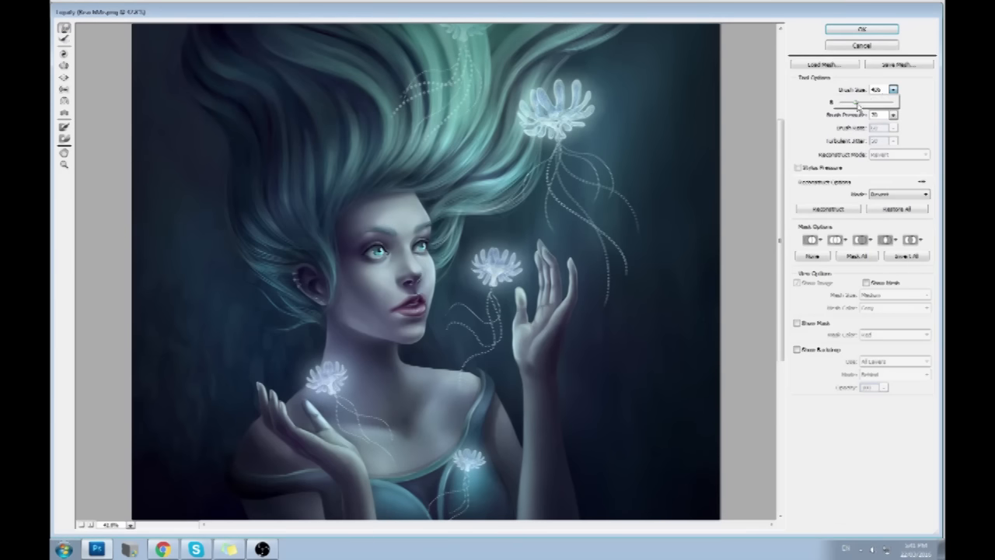
{"action": "left_click", "coordinate": [404, 178]}
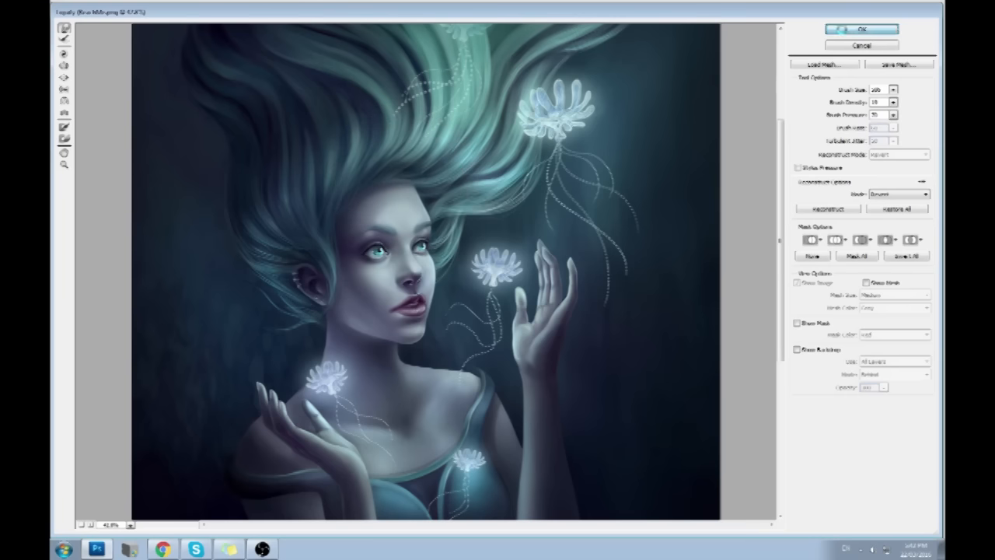
{"action": "key", "text": "ctrl+d"}
{"action": "key", "text": "ctrl+plus"}
{"action": "key", "text": "ctrl+plus"}
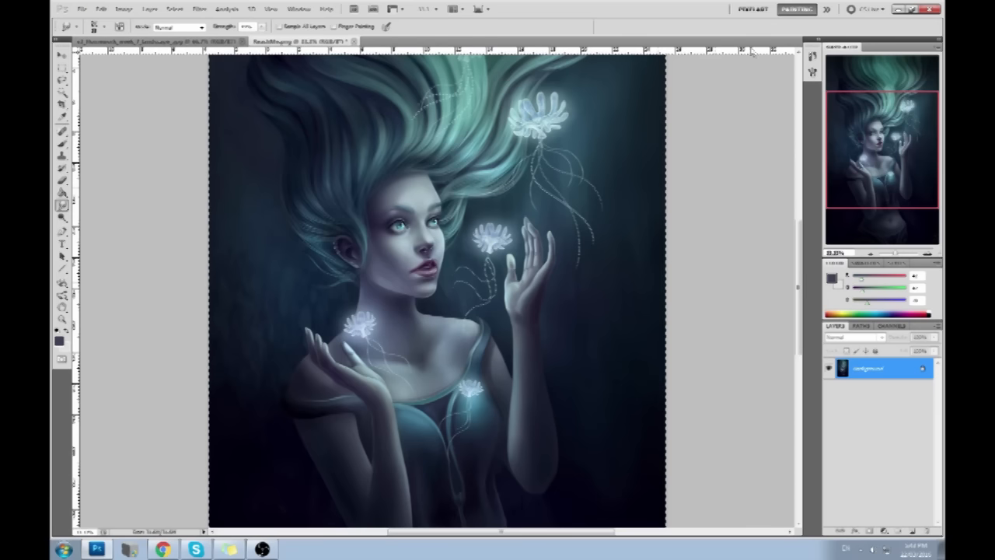
Step: Restore the painting's opening snapshot from the history and paste the retouched version above it as a new layer
{"action": "left_click", "coordinate": [812, 56]}
{"action": "left_click_drag", "start_coordinate": [798, 334], "coordinate": [797, 74]}
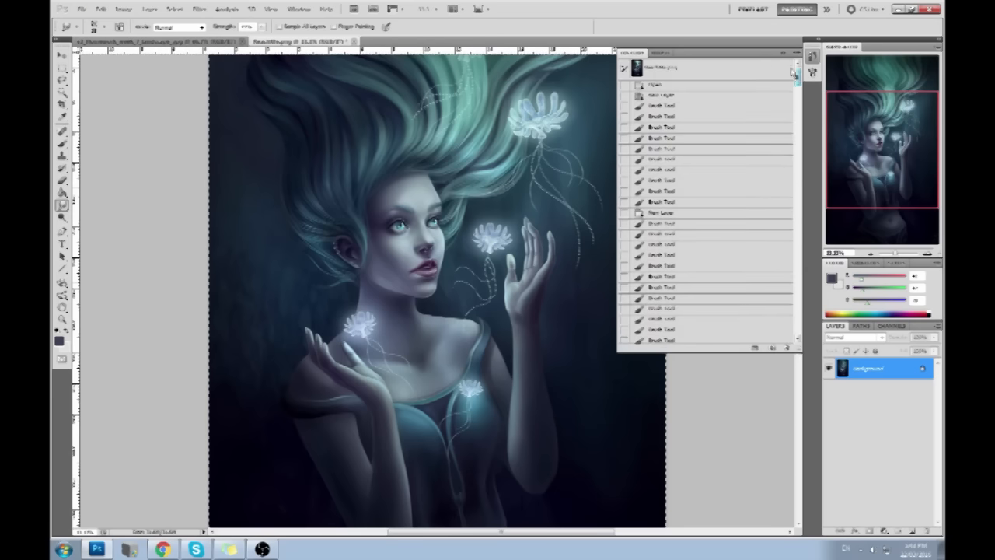
{"action": "left_click", "coordinate": [765, 68]}
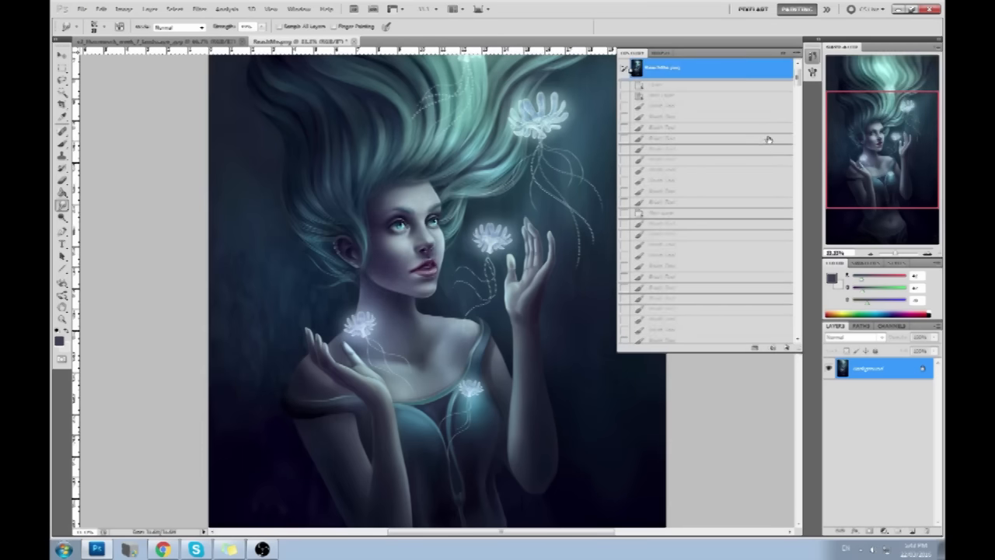
{"action": "key", "text": "ctrl+shift+v"}
{"action": "left_click", "coordinate": [811, 56]}
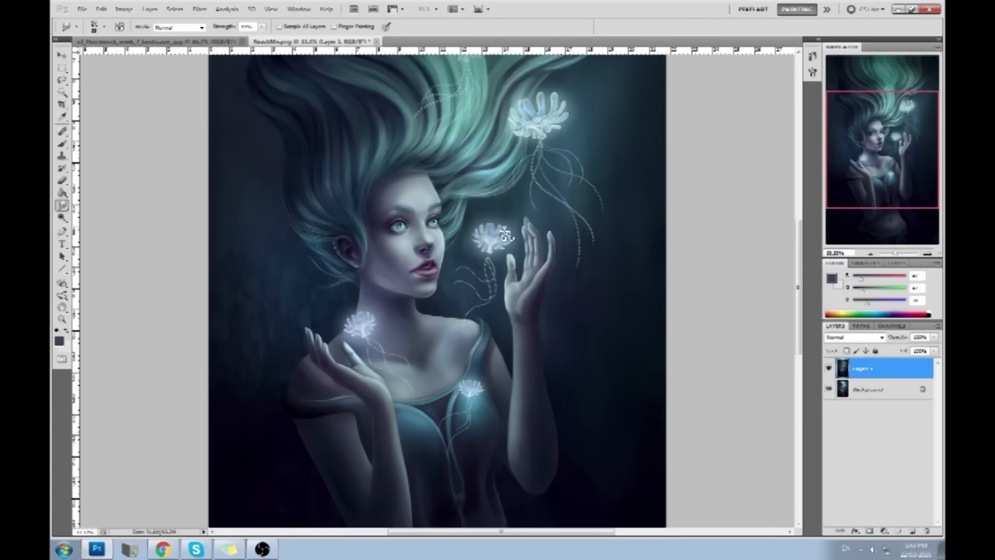
Step: Sample pale blue from the jellyfish beside the raised hand, and hide and reshow the retouched layer to compare it with the original
{"action": "key", "text": "b"}
{"action": "left_click", "coordinate": [498, 231], "text": "alt"}
{"action": "left_click", "coordinate": [494, 227], "text": "alt"}
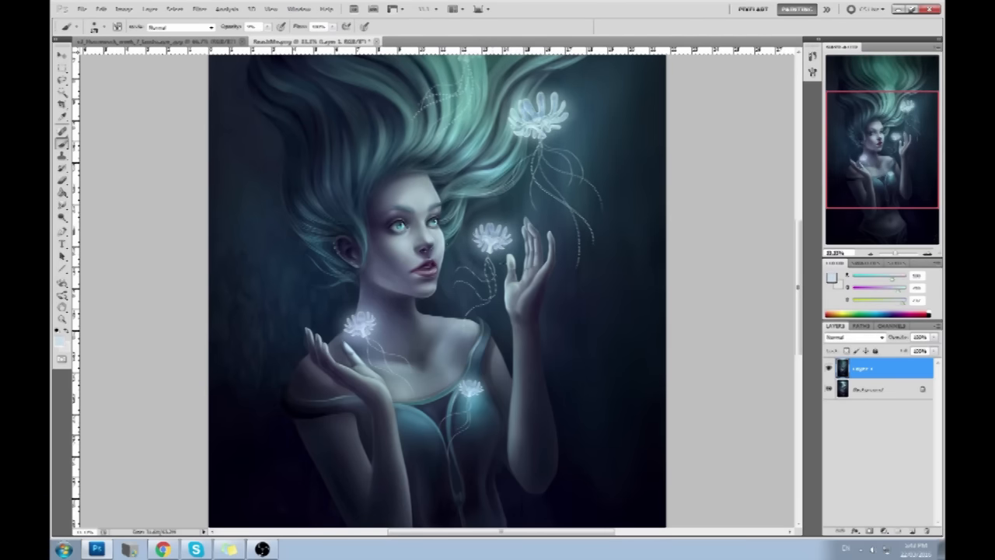
{"action": "left_click", "coordinate": [829, 369]}
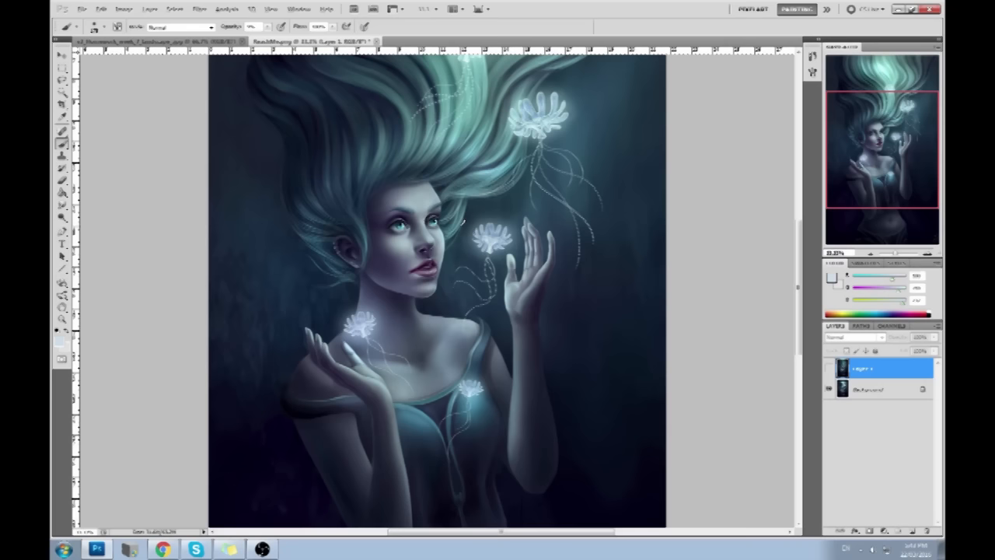
{"action": "left_click", "coordinate": [829, 368]}
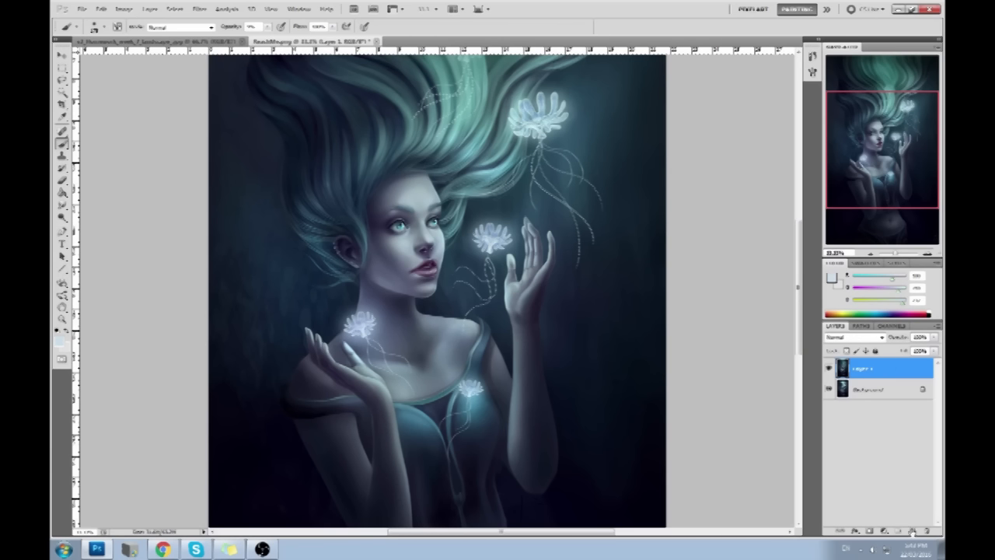
Step: Add a new layer above the retouched version and shade the face with dark tones sampled from the hairline and nose
{"action": "left_click", "coordinate": [912, 531]}
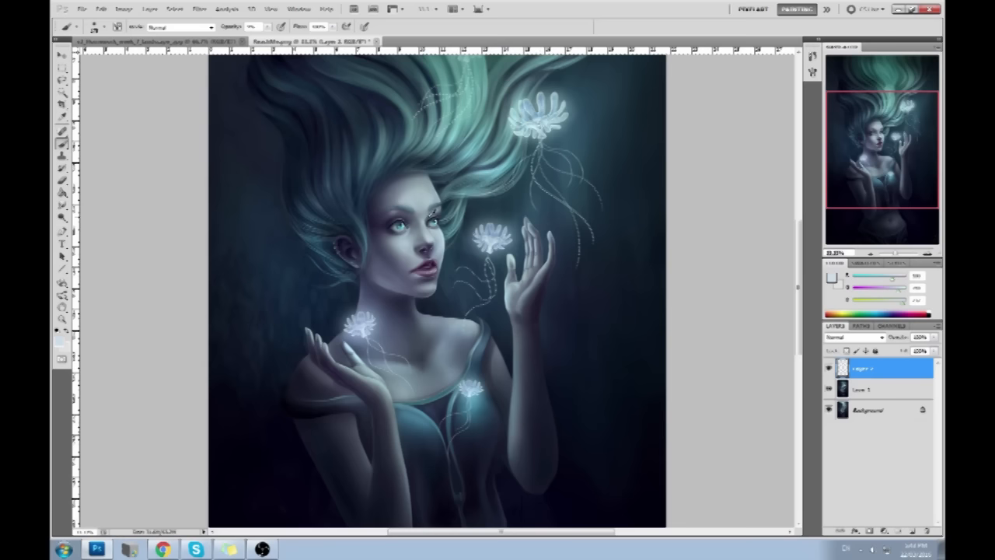
{"action": "left_click", "coordinate": [395, 177], "text": "alt"}
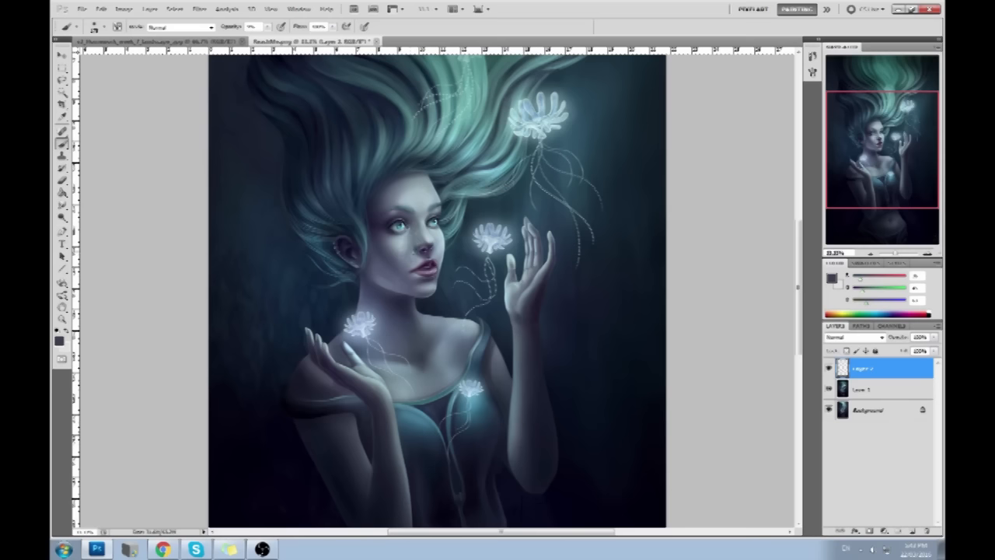
{"action": "left_click", "coordinate": [427, 253], "text": "alt"}
Step: Choose a soft round eraser tip with 0% hardness, enlarge it and soften the new shading on the face
{"action": "key", "text": "e"}
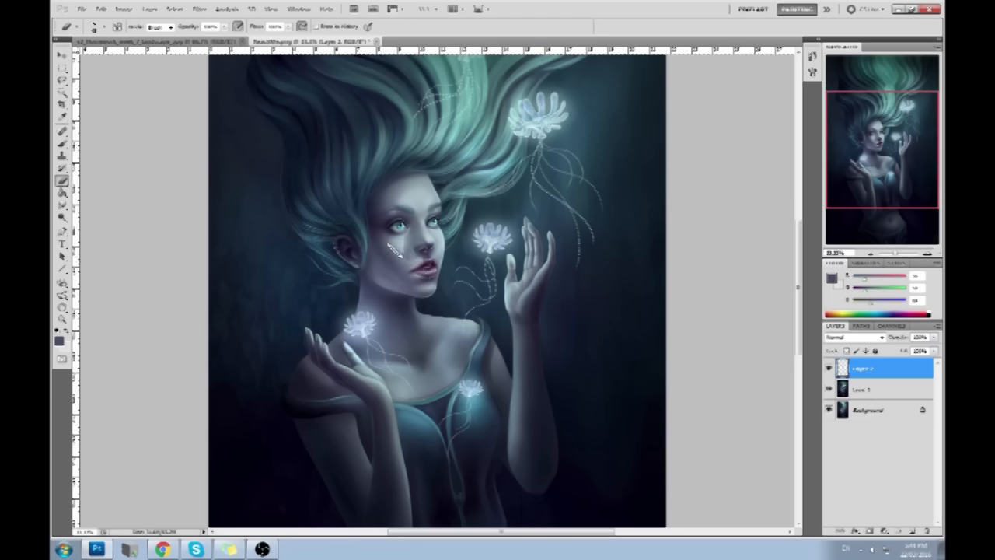
{"action": "left_click_drag", "start_coordinate": [62, 205], "coordinate": [87, 201]}
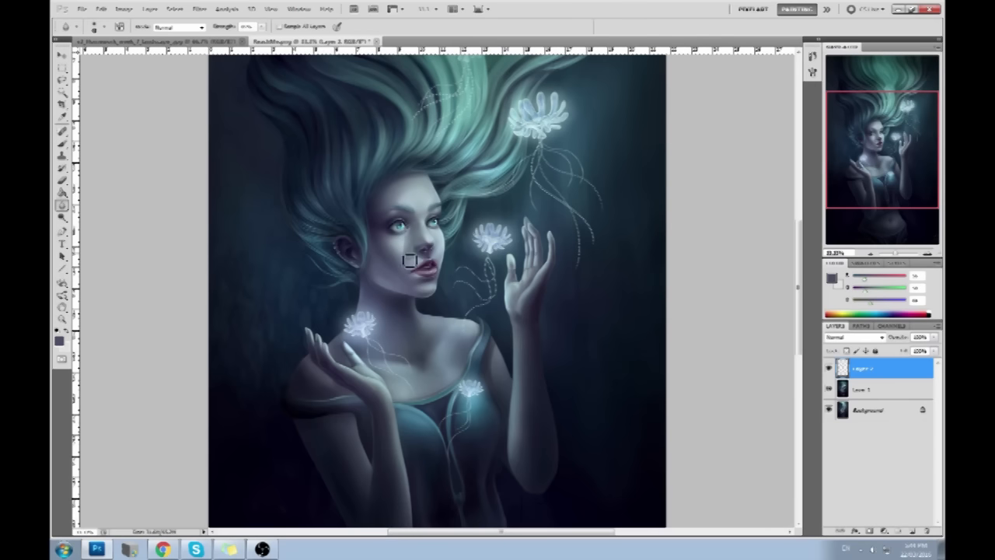
{"action": "key", "text": "b"}
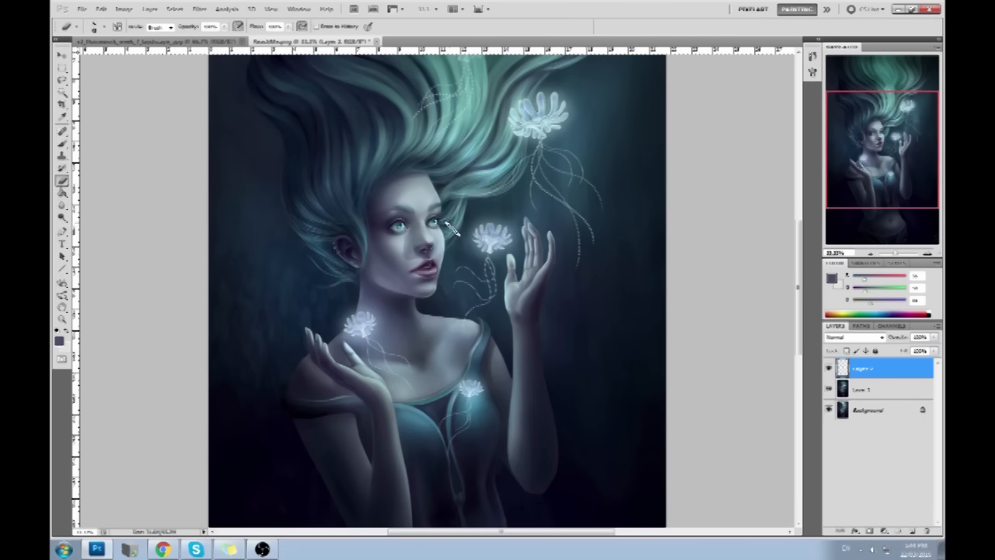
{"action": "right_click", "coordinate": [435, 223]}
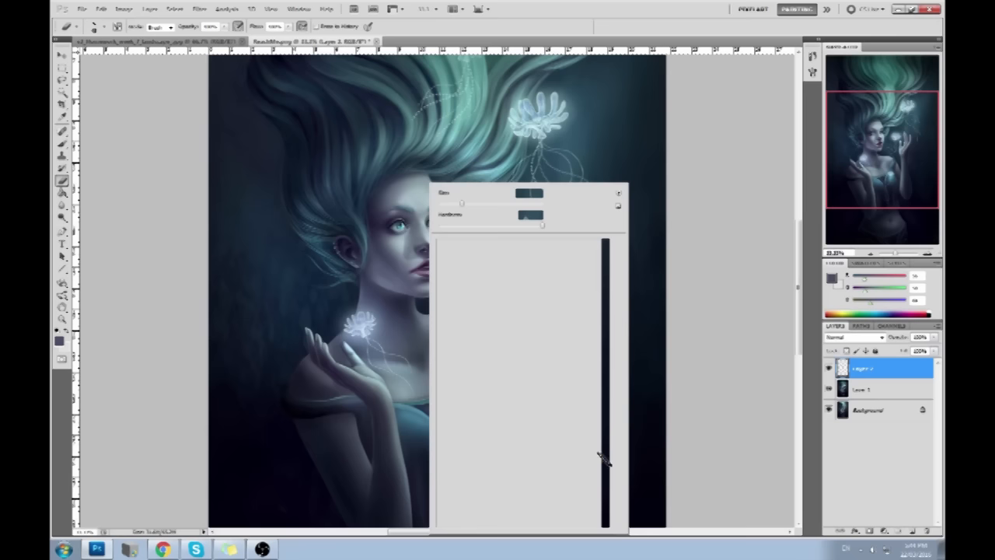
{"action": "left_click", "coordinate": [549, 453]}
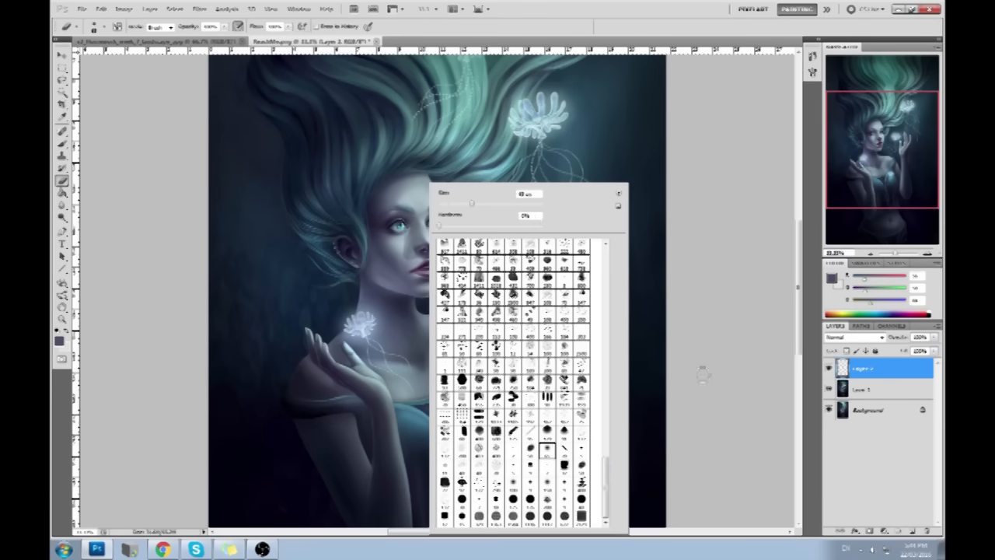
{"action": "left_click", "coordinate": [706, 373]}
{"action": "key", "text": "]"}
{"action": "key", "text": "]"}
{"action": "key", "text": "]"}
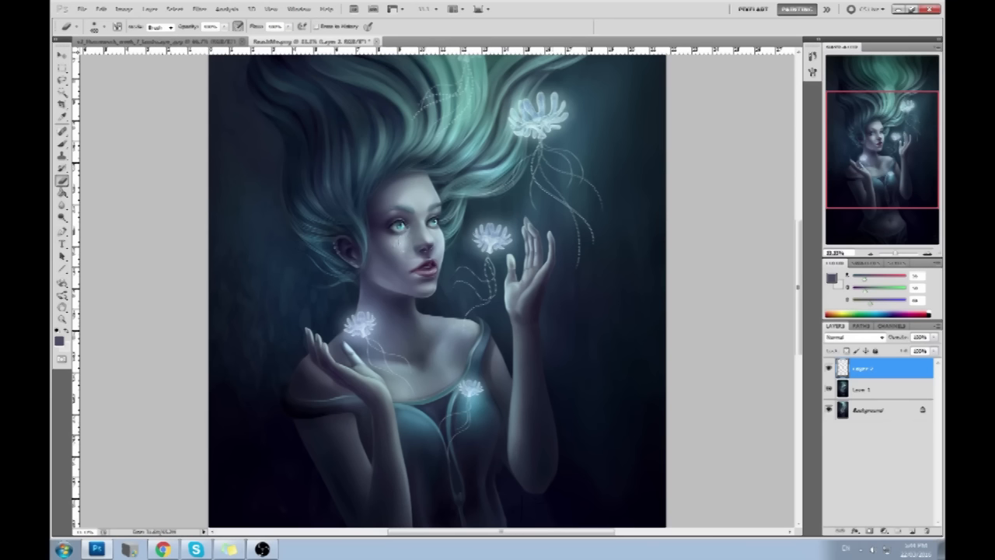
Step: Return to the Brush tool and merge the new shading layer down into the retouched layer
{"action": "key", "text": "b"}
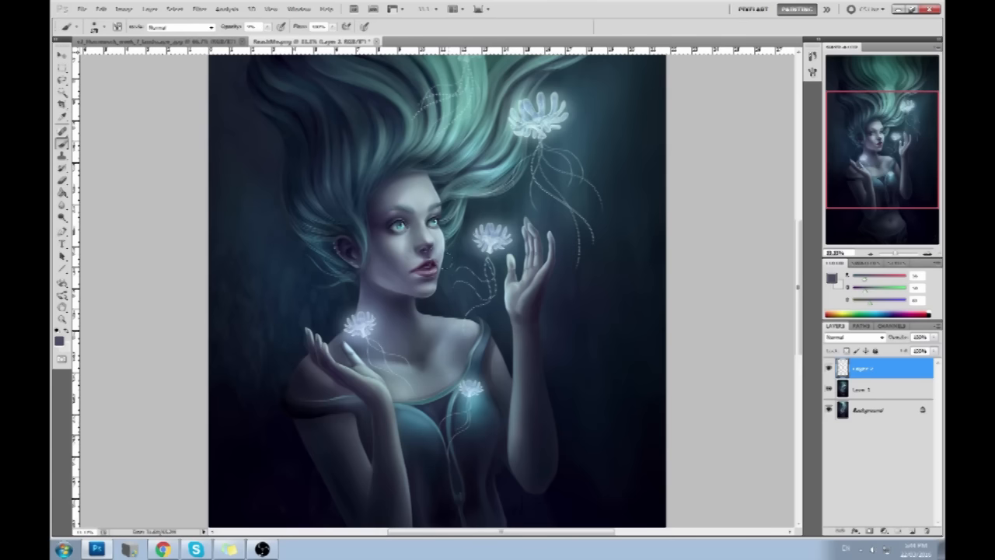
{"action": "right_click", "coordinate": [877, 387]}
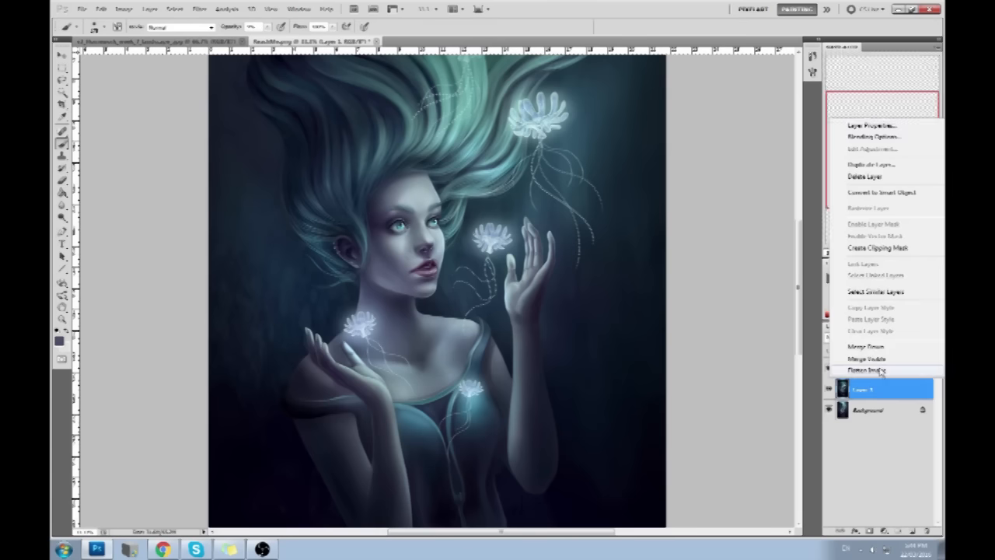
{"action": "key", "text": "Escape"}
{"action": "right_click", "coordinate": [883, 368]}
{"action": "left_click", "coordinate": [855, 337]}
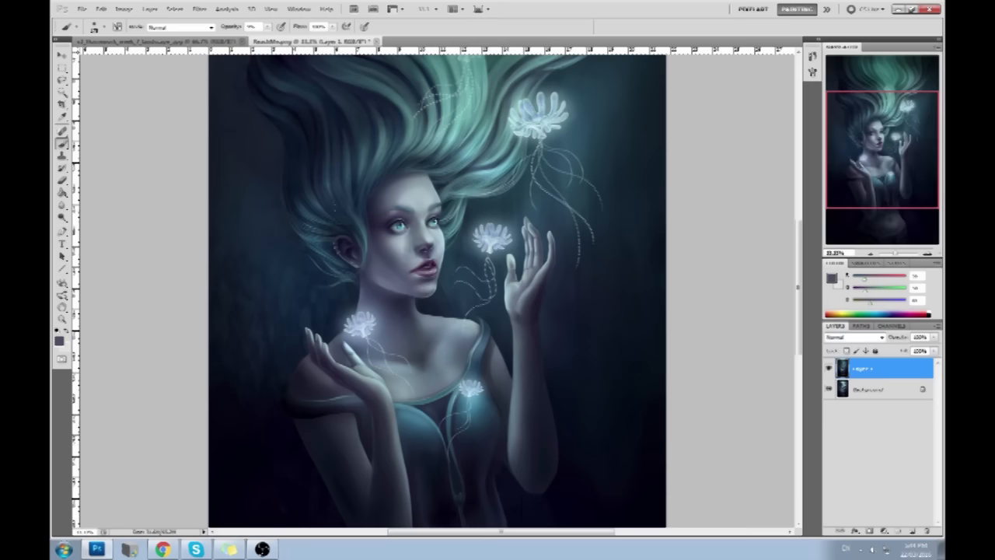
Step: Switch to the Smudge tool for close-up work on the woman's face
{"action": "left_click", "coordinate": [63, 204]}
{"action": "key", "text": "z"}
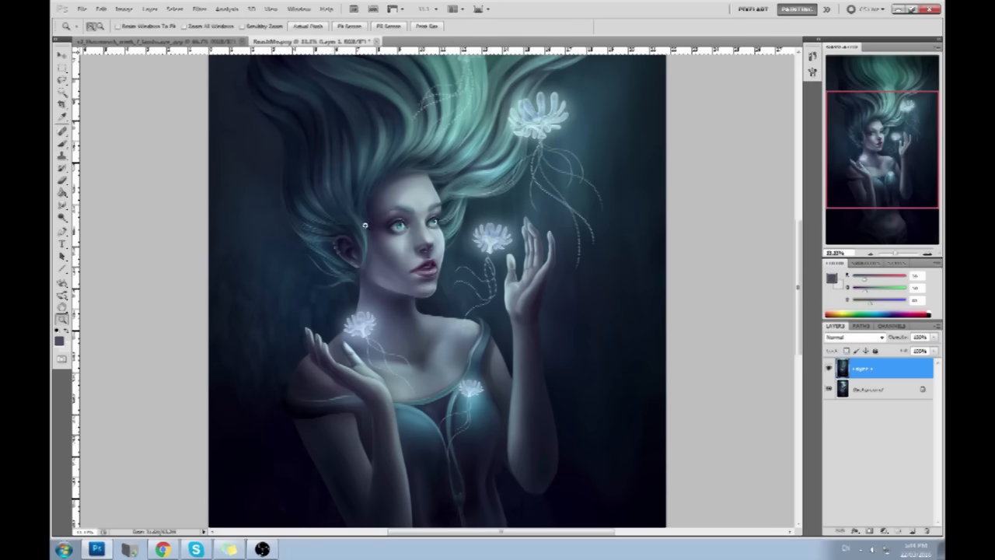
{"action": "left_click", "coordinate": [479, 305]}
{"action": "left_click", "coordinate": [465, 229]}
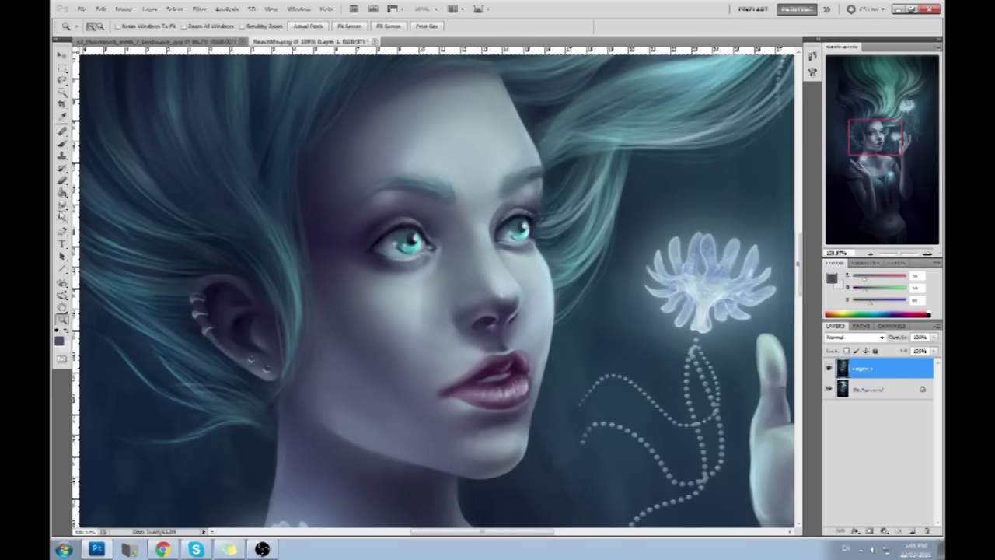
{"action": "left_click", "coordinate": [62, 204]}
{"action": "left_click", "coordinate": [94, 225]}
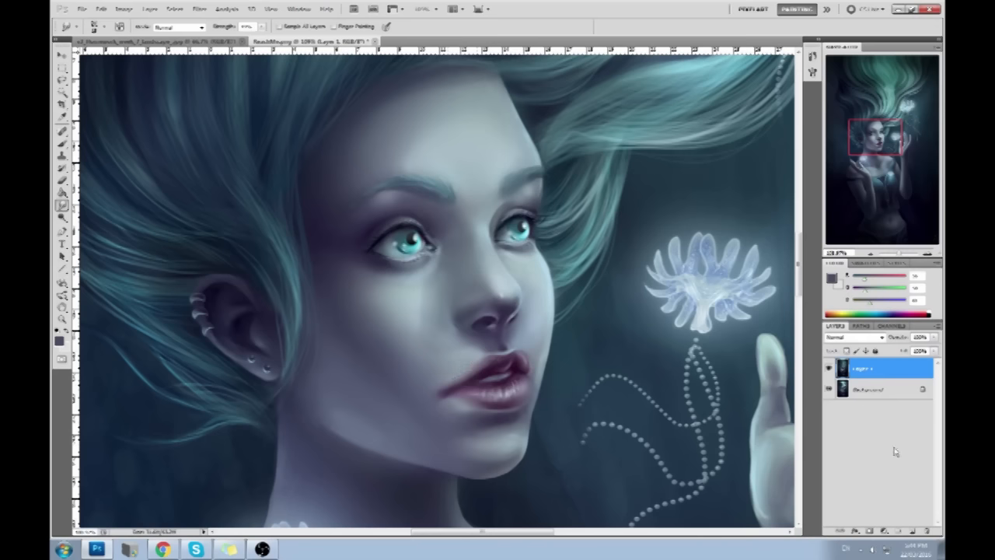
Step: Add a new layer above the retouched version and mix a saturated medium-dark purple as the foreground colour
{"action": "left_click", "coordinate": [911, 531]}
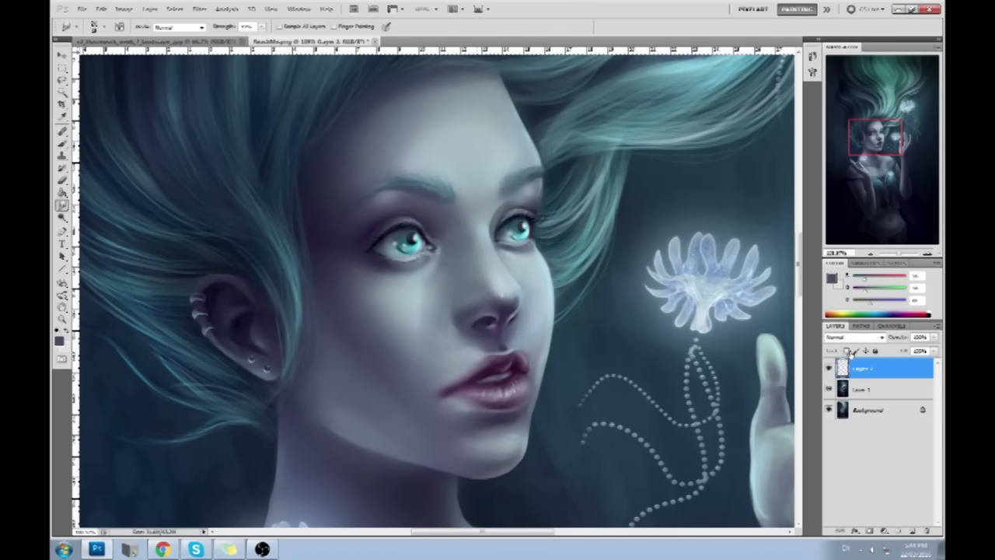
{"action": "left_click", "coordinate": [834, 278]}
{"action": "left_click", "coordinate": [517, 353]}
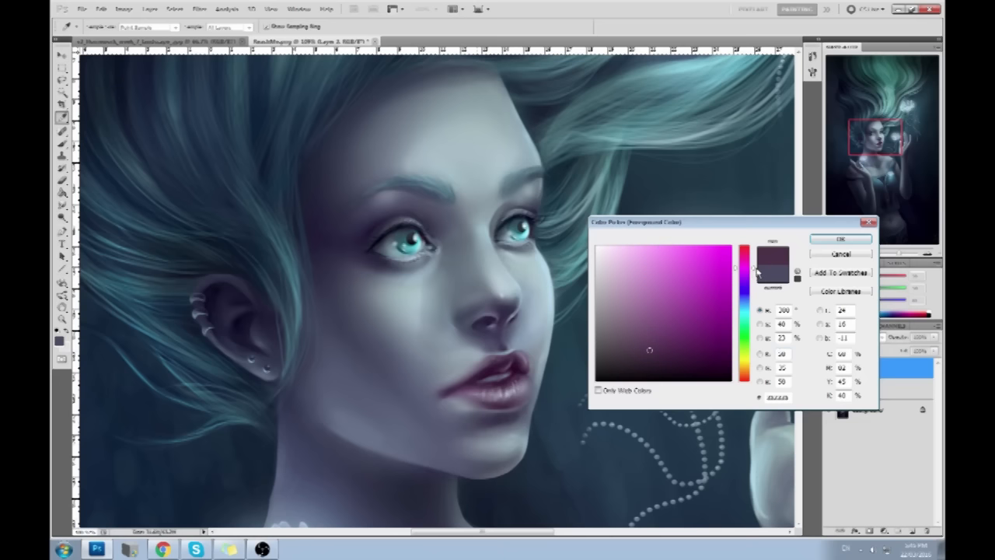
{"action": "left_click", "coordinate": [439, 297]}
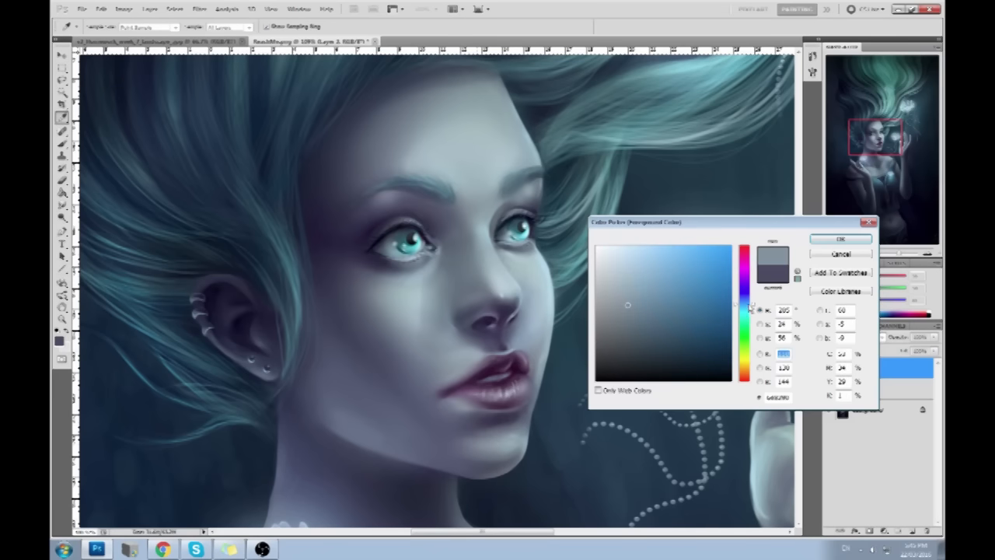
{"action": "left_click_drag", "start_coordinate": [746, 308], "coordinate": [754, 263]}
{"action": "mouse_move", "coordinate": [686, 293]}
{"action": "left_mouse_down"}
{"action": "mouse_move", "coordinate": [665, 312]}
{"action": "mouse_move", "coordinate": [692, 297]}
{"action": "mouse_move", "coordinate": [628, 308]}
{"action": "mouse_move", "coordinate": [702, 305]}
{"action": "mouse_move", "coordinate": [646, 308]}
{"action": "mouse_move", "coordinate": [677, 310]}
{"action": "left_mouse_up"}
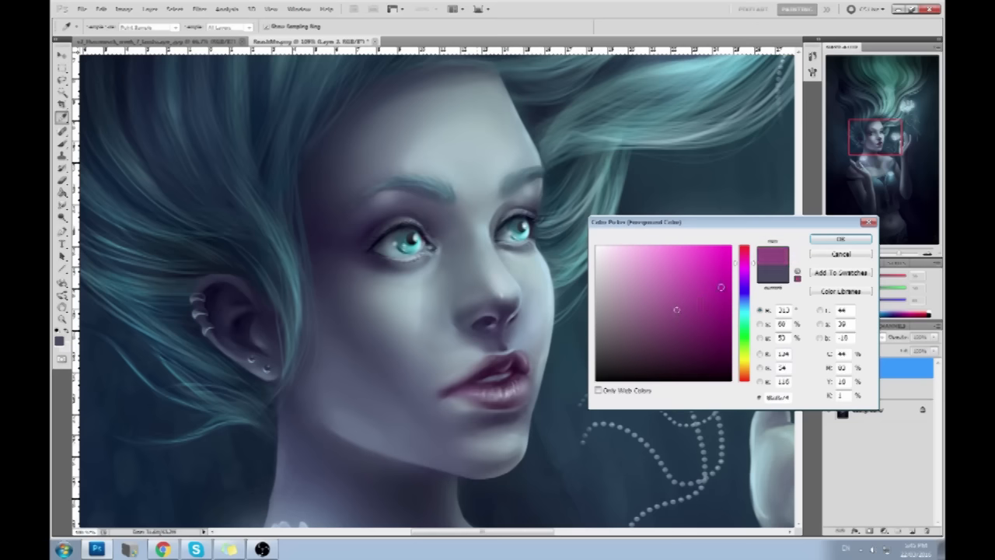
{"action": "left_click_drag", "start_coordinate": [753, 265], "coordinate": [754, 275]}
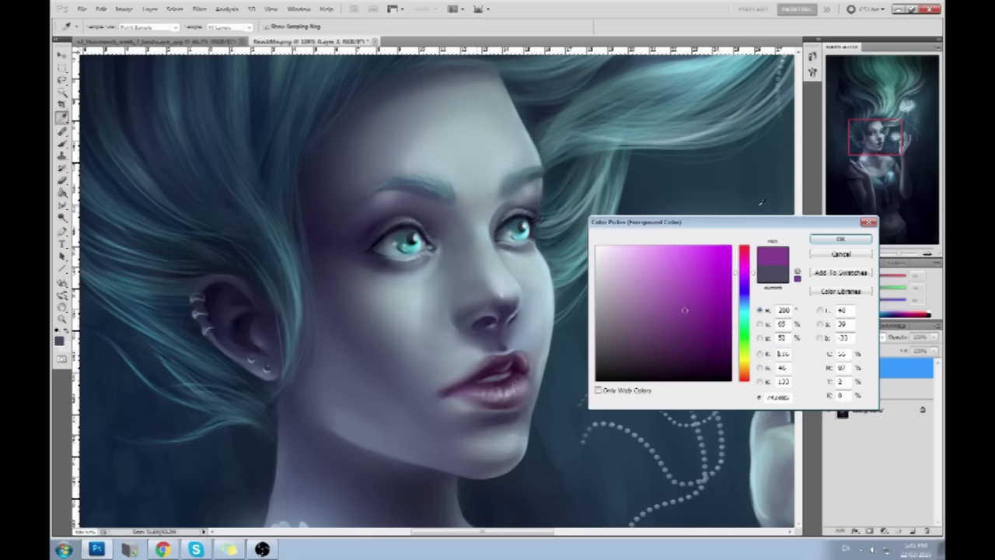
{"action": "left_click_drag", "start_coordinate": [754, 272], "coordinate": [754, 277]}
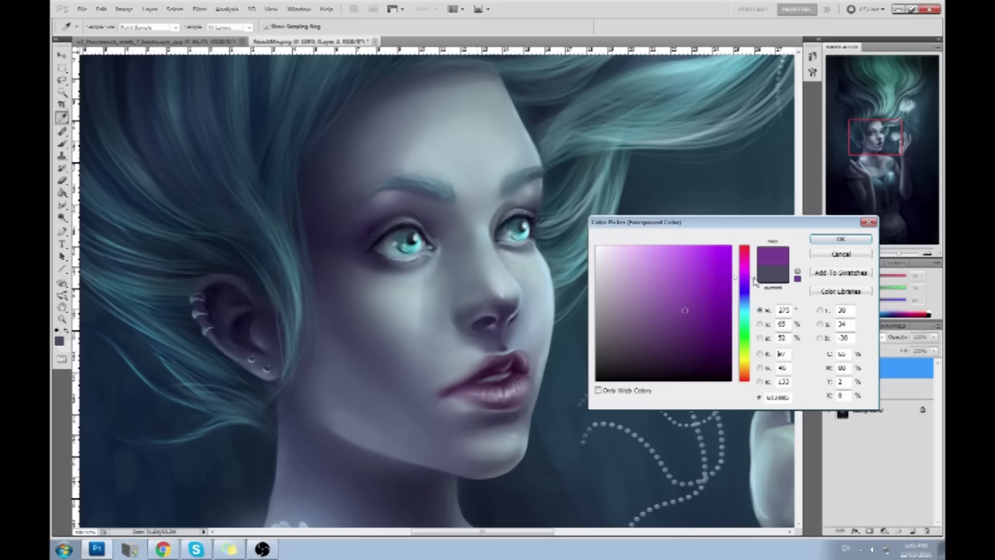
{"action": "left_click_drag", "start_coordinate": [685, 310], "coordinate": [684, 308]}
{"action": "left_click_drag", "start_coordinate": [754, 278], "coordinate": [754, 275]}
{"action": "left_click", "coordinate": [854, 240]}
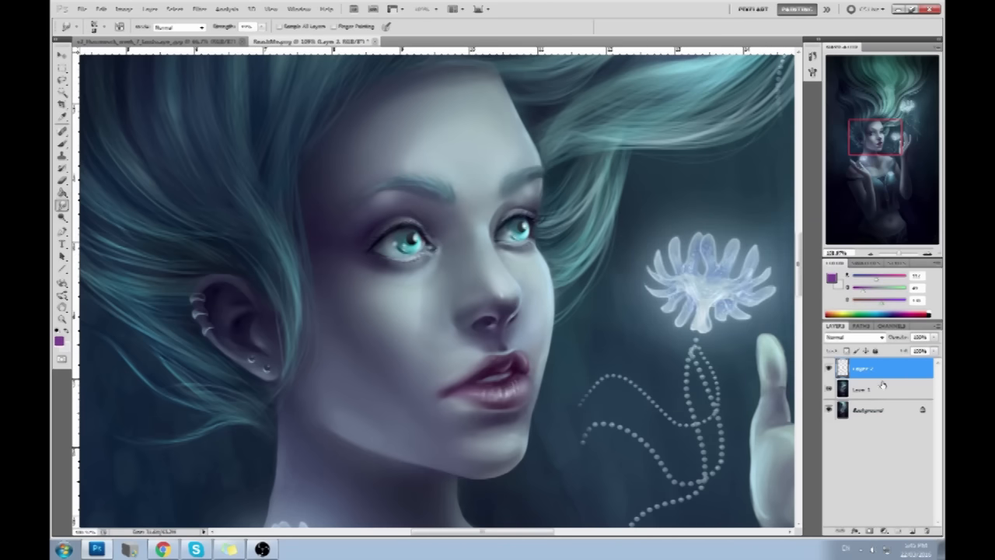
Step: Set the new layer to Color blend mode, tint the face shadows and lips purple with a larger brush, and soften the tint with the Eraser
{"action": "key", "text": "b"}
{"action": "left_click", "coordinate": [853, 337]}
{"action": "left_click", "coordinate": [855, 330]}
{"action": "key", "text": "bracketright"}
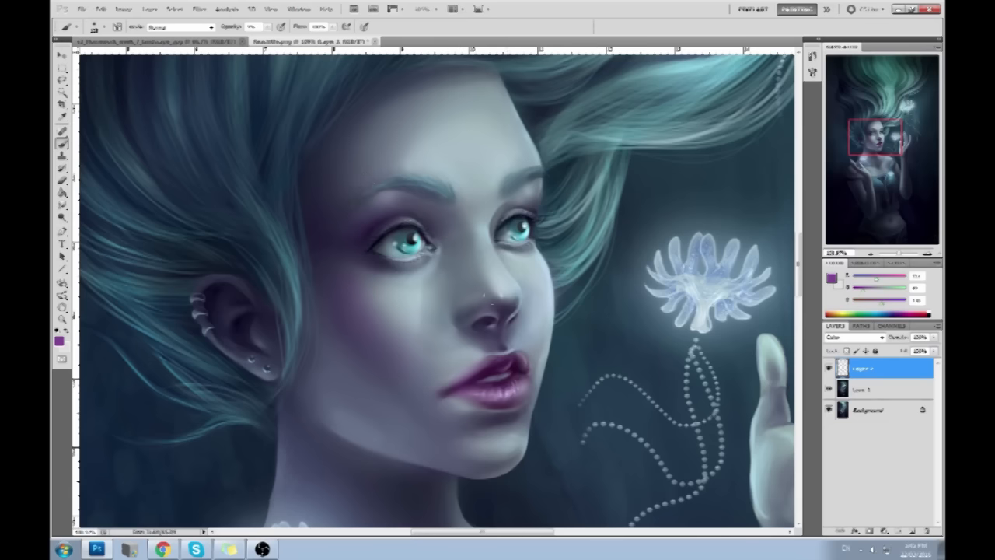
{"action": "key", "text": "ctrl+0"}
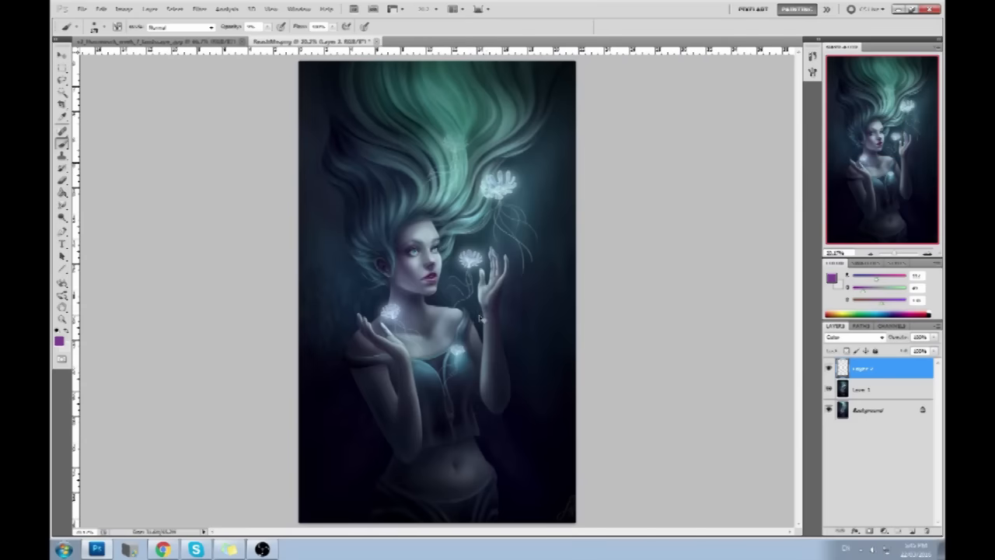
{"action": "key", "text": "ctrl+plus"}
{"action": "key", "text": "ctrl+plus"}
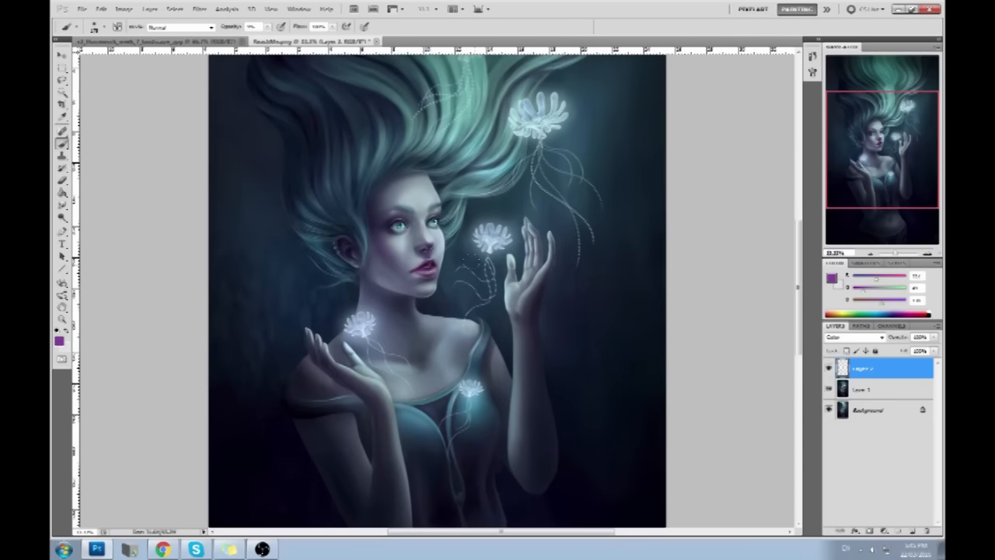
{"action": "key", "text": "e"}
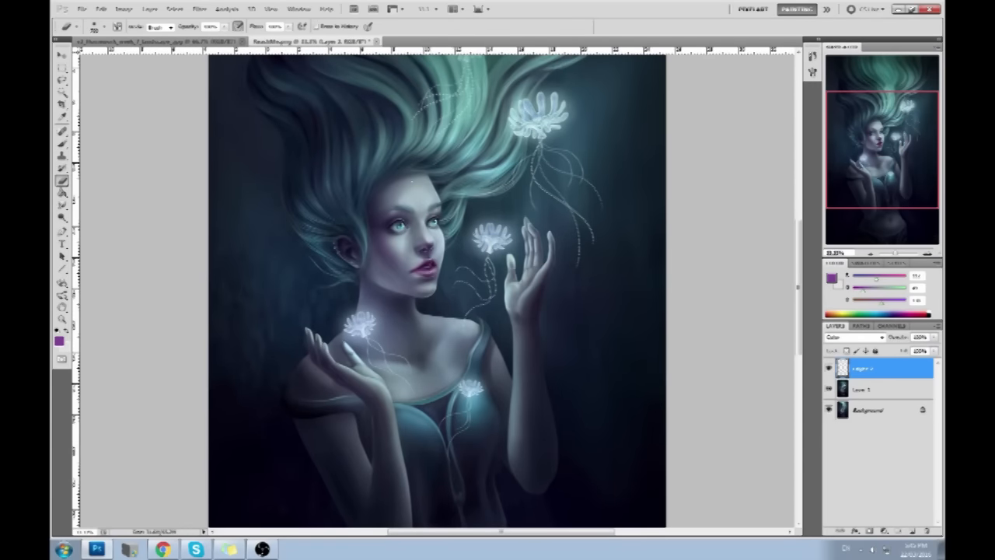
Step: Add another layer at the top of the stack in Color blend mode and sample a dark tone from the background for the Brush
{"action": "left_click", "coordinate": [858, 390]}
{"action": "key", "text": "b"}
{"action": "left_click", "coordinate": [420, 258], "text": "alt"}
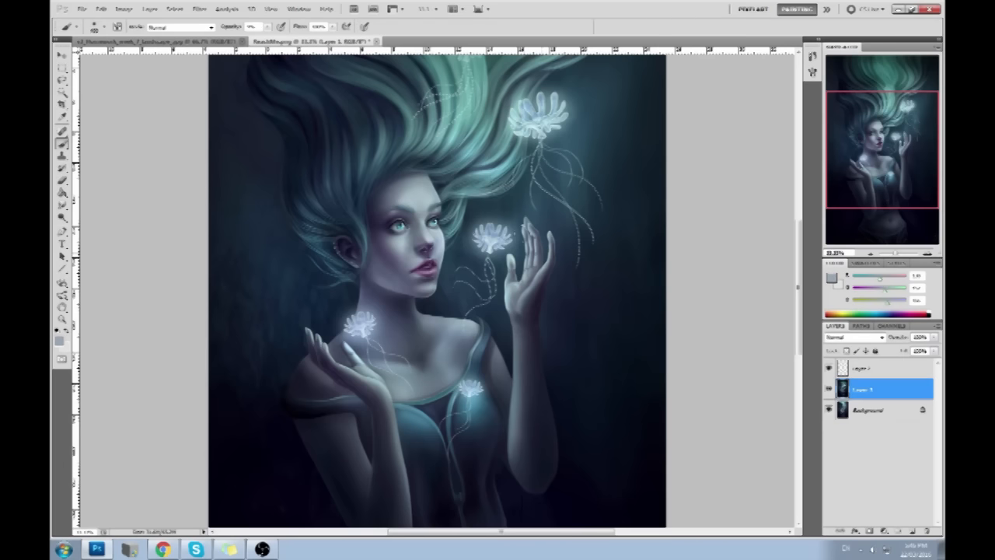
{"action": "left_click", "coordinate": [906, 373]}
{"action": "left_click", "coordinate": [911, 530]}
{"action": "left_click", "coordinate": [870, 412]}
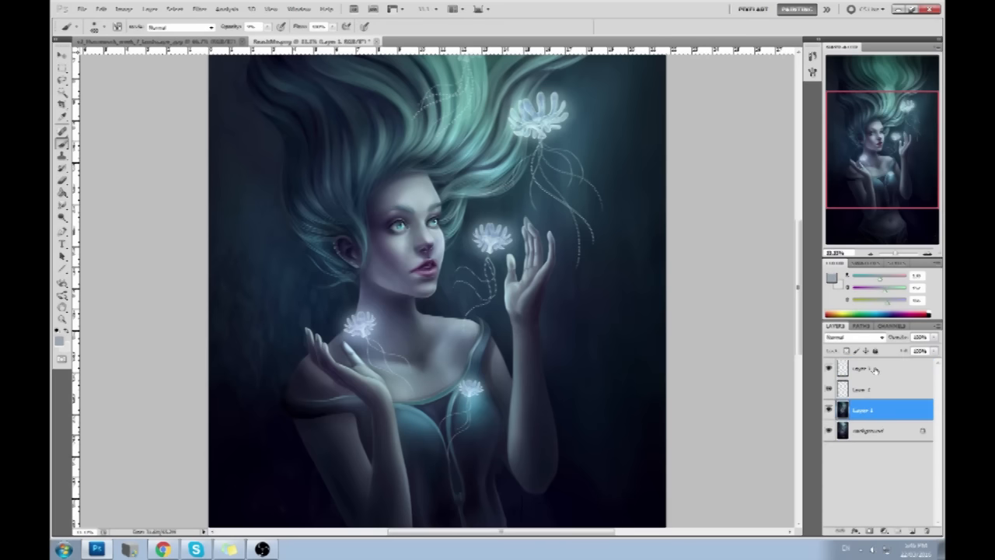
{"action": "left_click", "coordinate": [881, 368]}
{"action": "left_click", "coordinate": [853, 337]}
{"action": "left_click", "coordinate": [851, 320]}
{"action": "left_click", "coordinate": [471, 223], "text": "alt"}
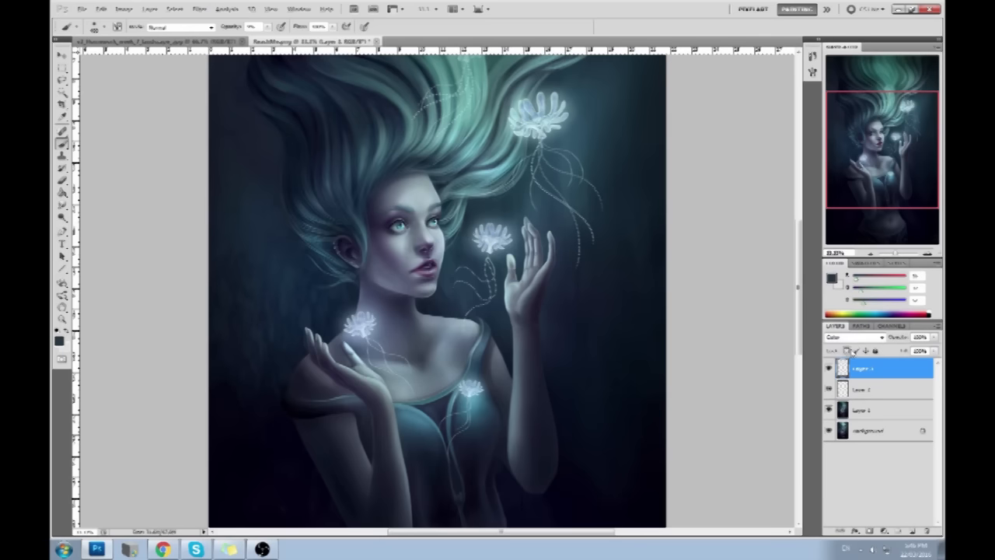
Step: Merge both Color layers down into the retouched layer, leaving it directly above the Background
{"action": "left_click", "coordinate": [881, 388]}
{"action": "left_click", "coordinate": [872, 365]}
{"action": "right_click", "coordinate": [873, 388]}
{"action": "left_click", "coordinate": [861, 368]}
{"action": "right_click", "coordinate": [864, 368]}
{"action": "left_click", "coordinate": [871, 334]}
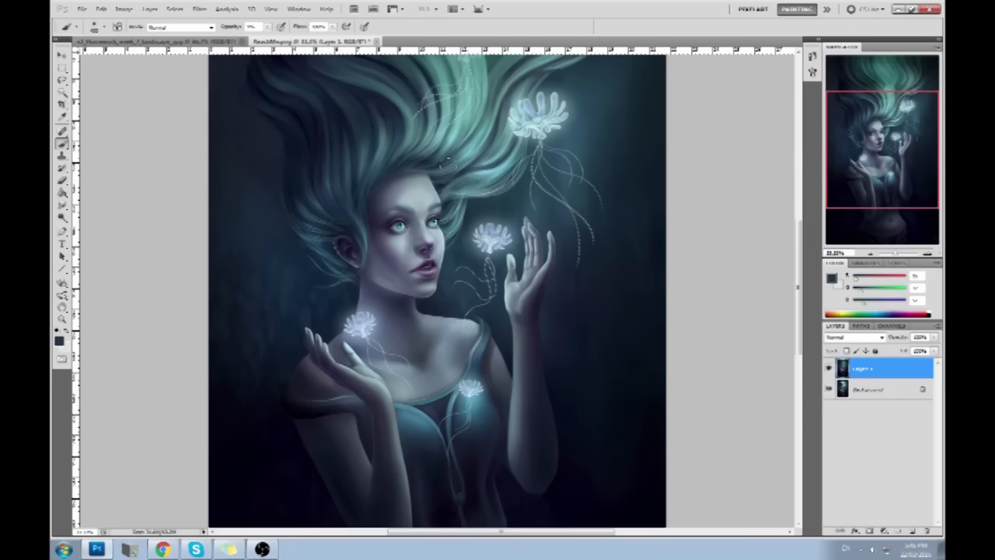
Step: Toggle the retouched layer's visibility to compare the new colouring with the original painting
{"action": "left_click", "coordinate": [828, 369]}
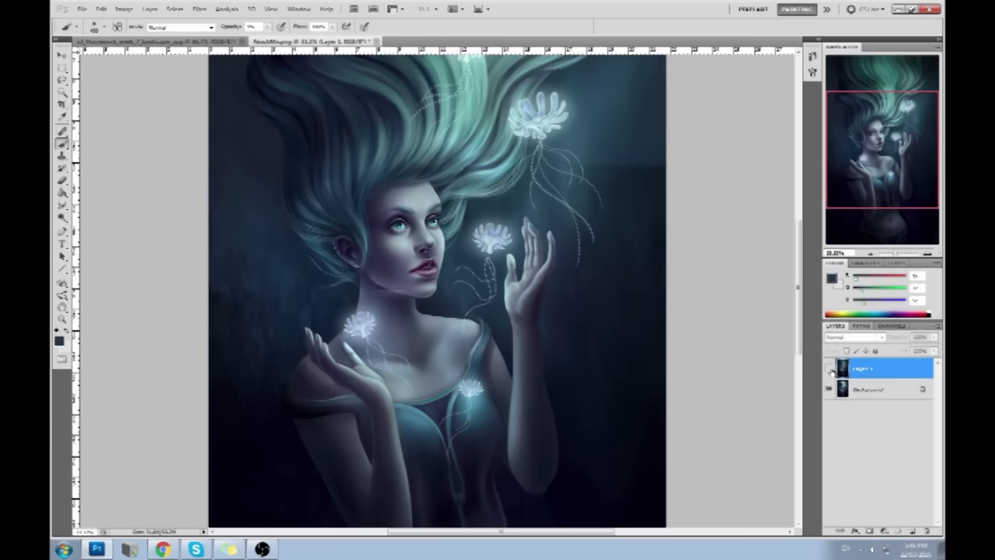
{"action": "left_click", "coordinate": [829, 368]}
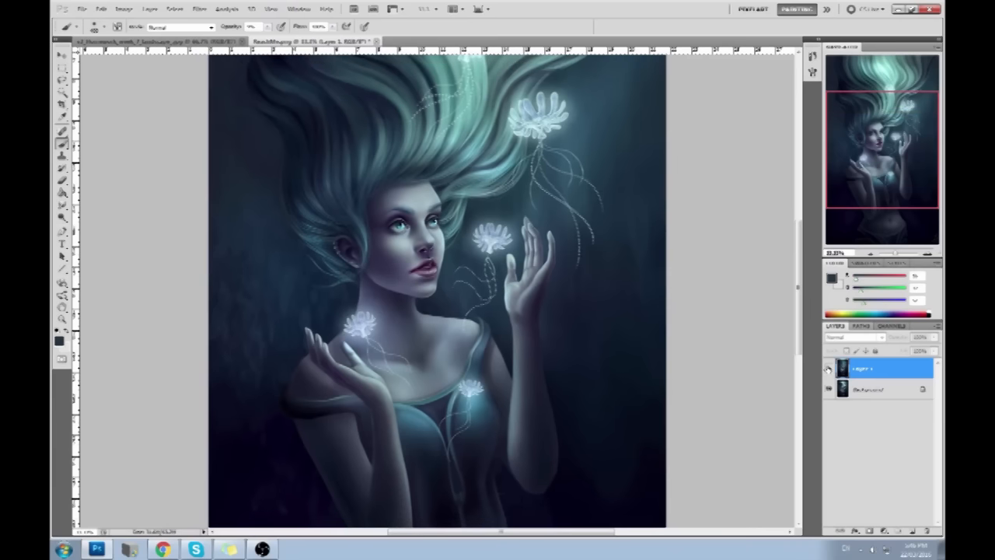
{"action": "left_click", "coordinate": [829, 369]}
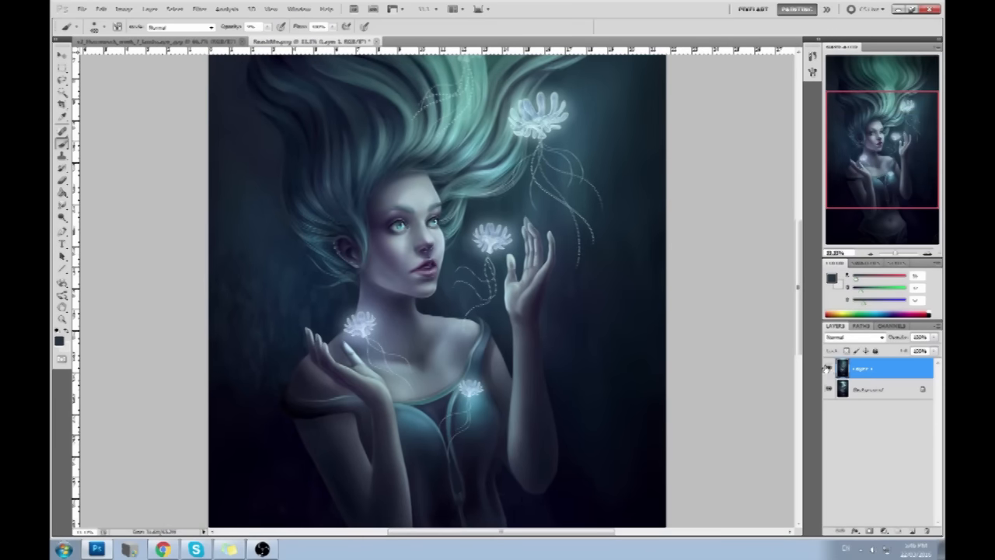
Step: Open the Liquify filter on the retouched layer, frame the woman's face and reduce the Forward Warp brush size
{"action": "left_click", "coordinate": [200, 9]}
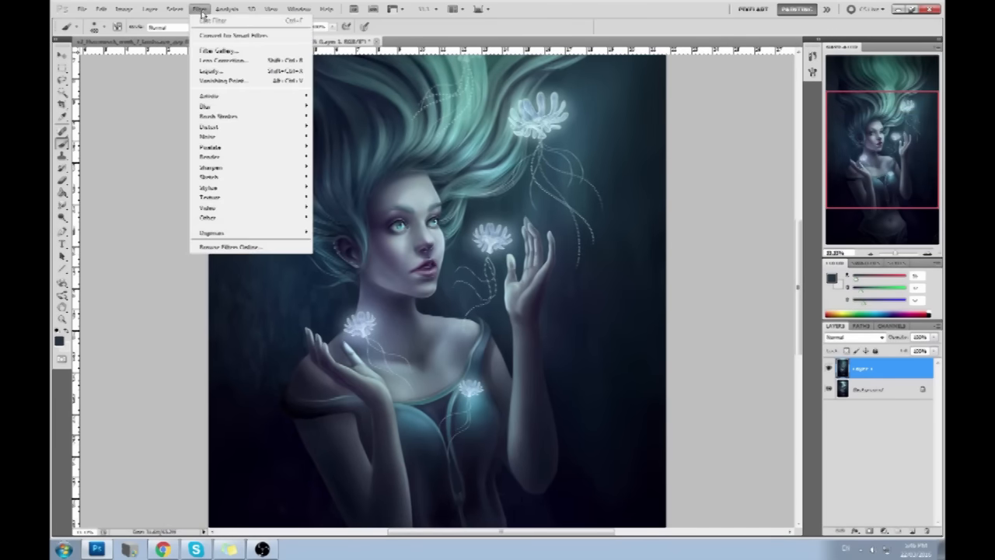
{"action": "left_click", "coordinate": [222, 75]}
{"action": "key", "text": "z"}
{"action": "left_click_drag", "start_coordinate": [426, 226], "coordinate": [486, 294]}
{"action": "left_click", "coordinate": [65, 29]}
{"action": "key", "text": "space"}
{"action": "mouse_move", "coordinate": [676, 199]}
{"action": "left_mouse_down"}
{"action": "mouse_move", "coordinate": [544, 291]}
{"action": "mouse_move", "coordinate": [542, 329]}
{"action": "left_mouse_up"}
{"action": "left_click", "coordinate": [893, 90]}
{"action": "left_click_drag", "start_coordinate": [853, 105], "coordinate": [827, 105]}
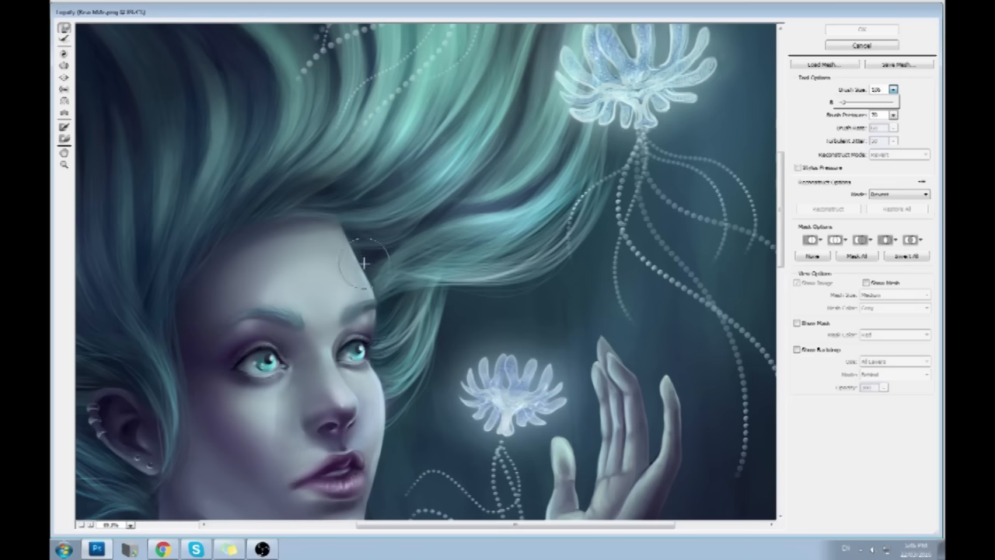
Step: Shrink the warp brush further and nudge the shape of both of the woman's eyes
{"action": "left_click", "coordinate": [359, 350]}
{"action": "left_click", "coordinate": [893, 90]}
{"action": "left_click", "coordinate": [843, 101]}
{"action": "key", "text": "["}
{"action": "left_click_drag", "start_coordinate": [357, 344], "coordinate": [358, 350]}
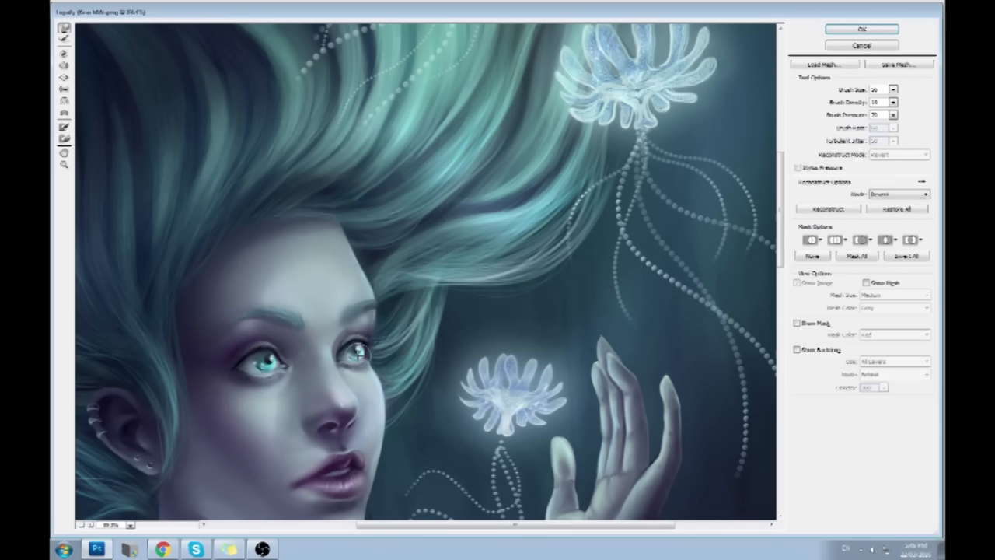
{"action": "mouse_move", "coordinate": [278, 354]}
{"action": "left_mouse_down"}
{"action": "mouse_move", "coordinate": [266, 357]}
{"action": "mouse_move", "coordinate": [266, 346]}
{"action": "left_mouse_up"}
{"action": "left_click_drag", "start_coordinate": [358, 350], "coordinate": [356, 349]}
{"action": "left_click_drag", "start_coordinate": [271, 355], "coordinate": [263, 366]}
{"action": "mouse_move", "coordinate": [263, 372]}
{"action": "left_mouse_down"}
{"action": "mouse_move", "coordinate": [248, 356]}
{"action": "mouse_move", "coordinate": [265, 366]}
{"action": "mouse_move", "coordinate": [254, 372]}
{"action": "left_mouse_up"}
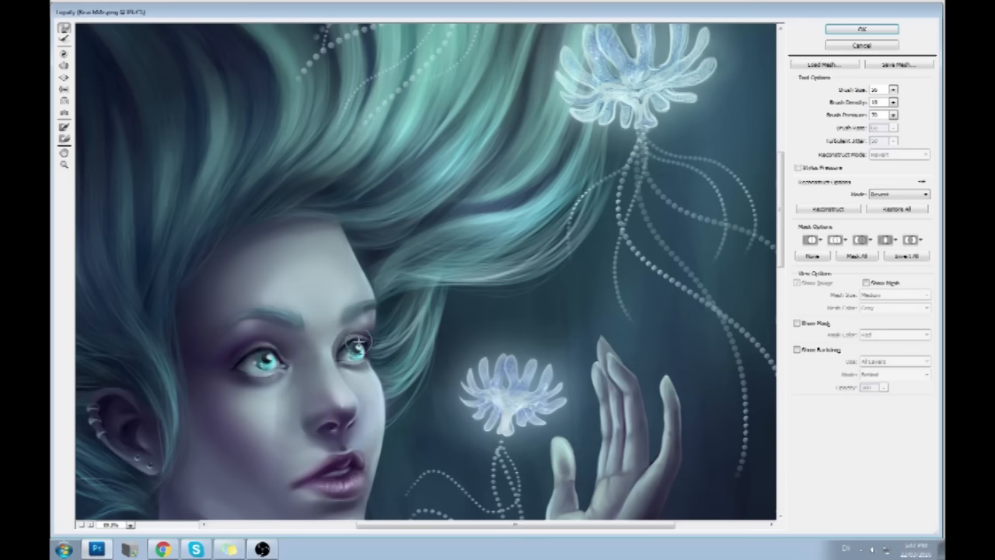
Step: Check the face in a wider view, and continue with the Forward Warp tool close up around the eyes
{"action": "key", "text": "ctrl+0"}
{"action": "key", "text": "ctrl+plus"}
{"action": "key", "text": "ctrl+plus"}
{"action": "key", "text": "ctrl+plus"}
{"action": "key", "text": "ctrl+plus"}
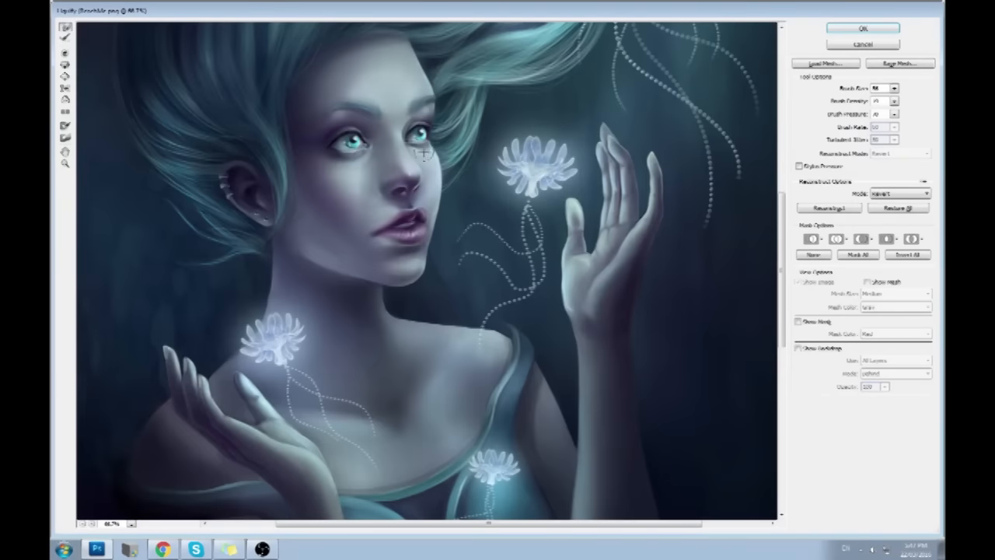
{"action": "key", "text": "z"}
{"action": "left_click_drag", "start_coordinate": [251, 58], "coordinate": [534, 252]}
{"action": "left_click", "coordinate": [66, 28]}
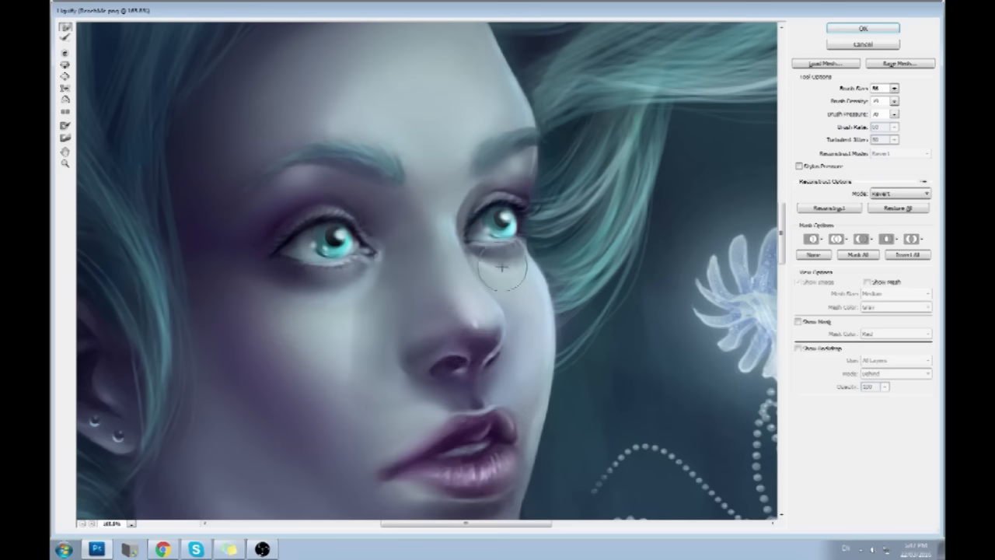
Step: Review the reshaped face together with the hands and shoulders, and apply the Liquify distortion
{"action": "key", "text": "ctrl+0"}
{"action": "key", "text": "ctrl+plus"}
{"action": "key", "text": "ctrl+plus"}
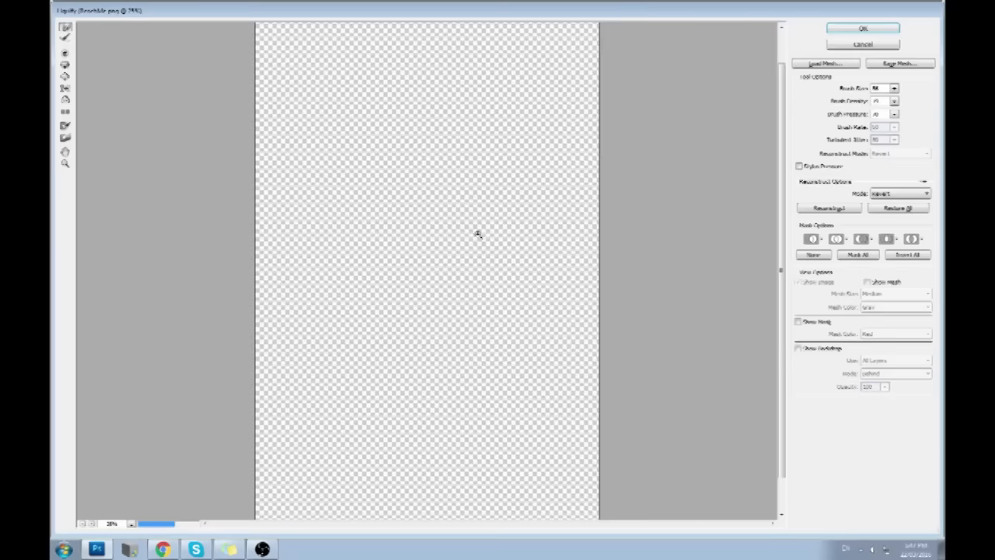
{"action": "key", "text": "ctrl+plus"}
{"action": "key", "text": "ctrl+plus"}
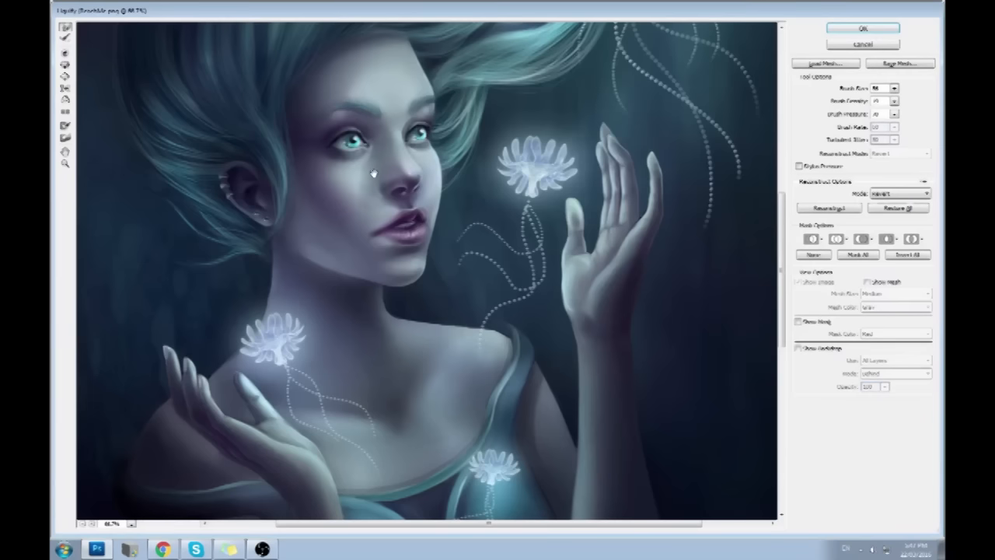
{"action": "left_click_drag", "start_coordinate": [374, 179], "coordinate": [413, 266]}
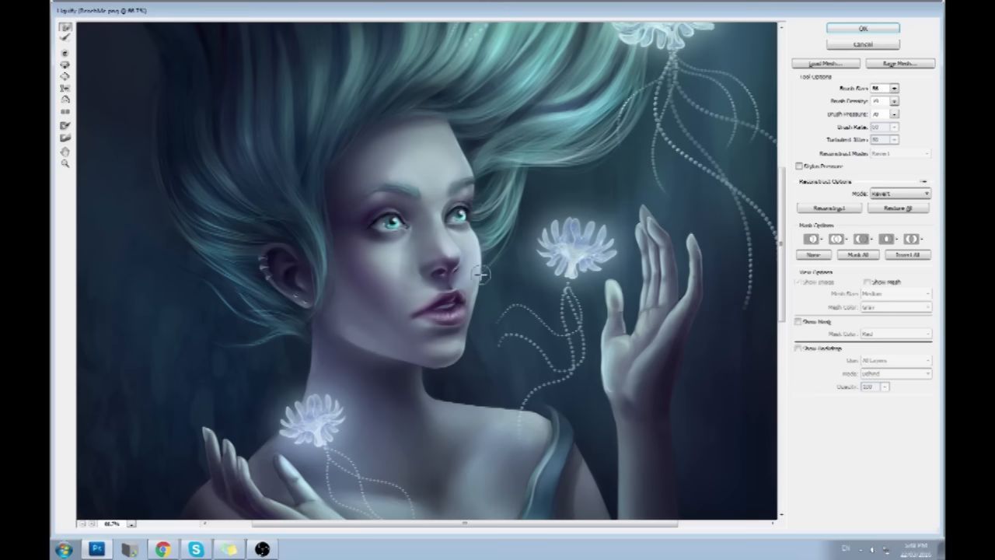
{"action": "left_click", "coordinate": [851, 30]}
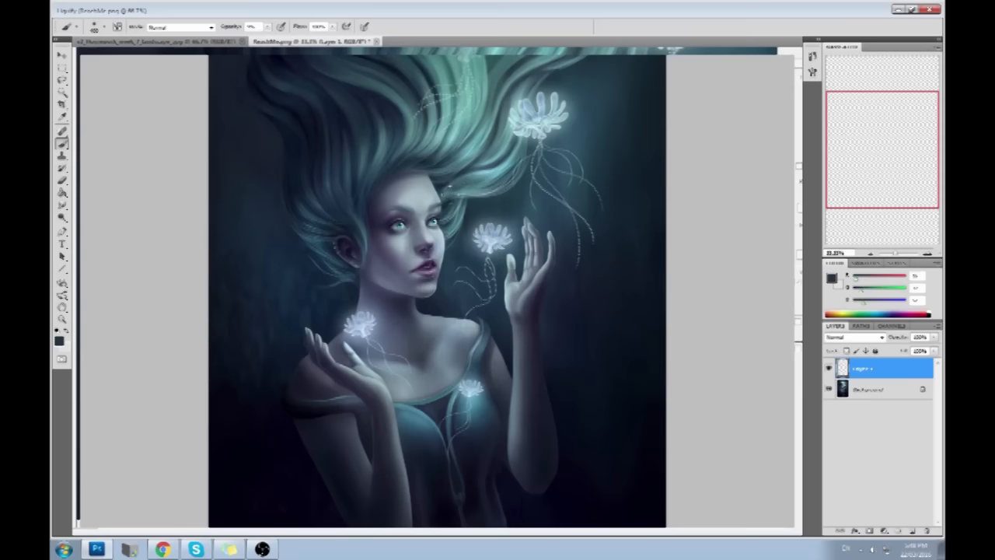
Step: Smudge the hair beside the woman's face, and touch up the hairline with the Brush using tones sampled there
{"action": "key", "text": "z"}
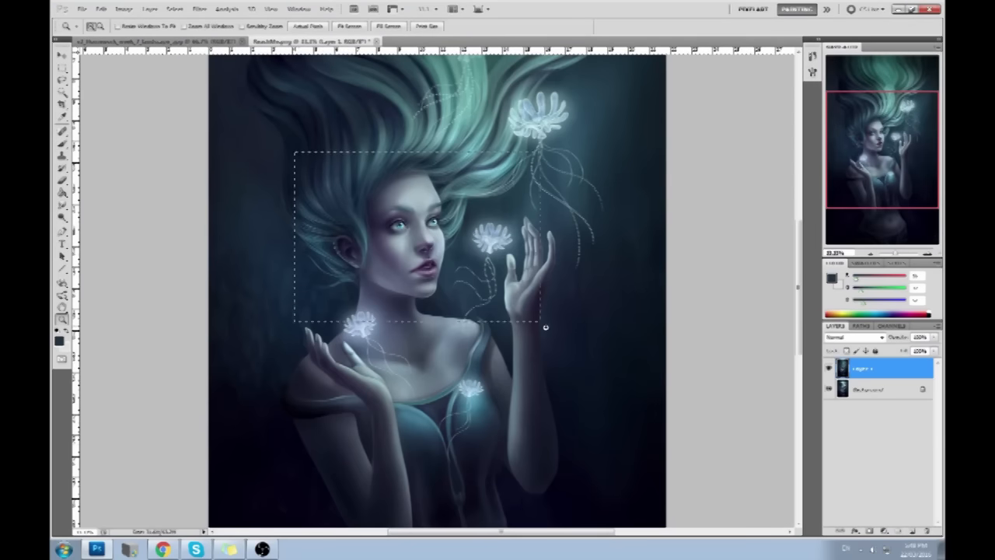
{"action": "left_click_drag", "start_coordinate": [544, 327], "coordinate": [545, 327]}
{"action": "left_click", "coordinate": [62, 205]}
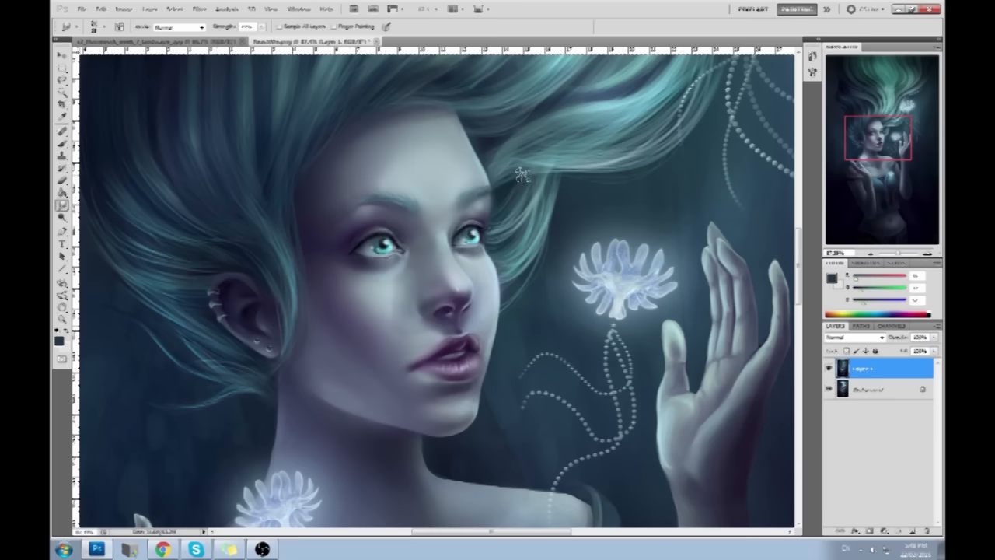
{"action": "key", "text": "b"}
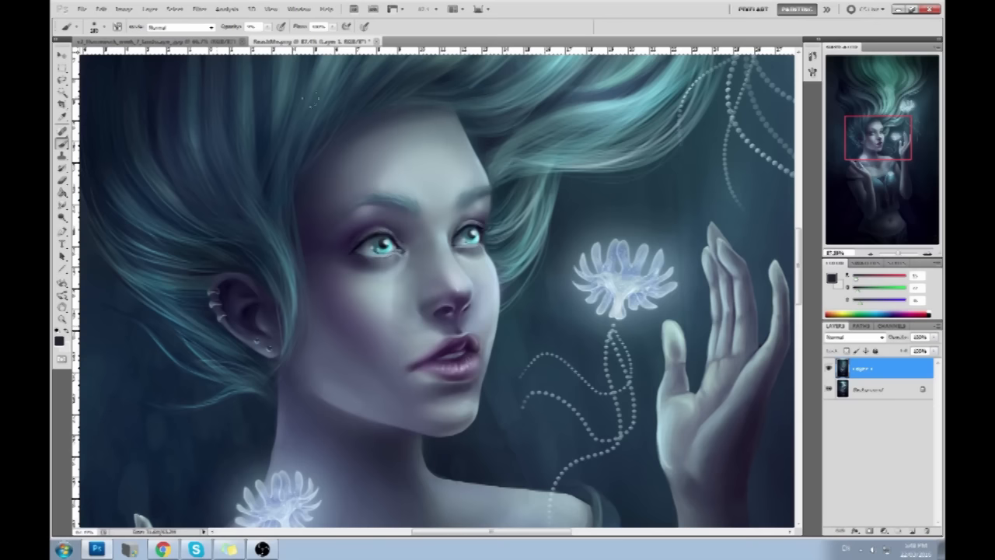
{"action": "left_click", "coordinate": [276, 144], "text": "alt"}
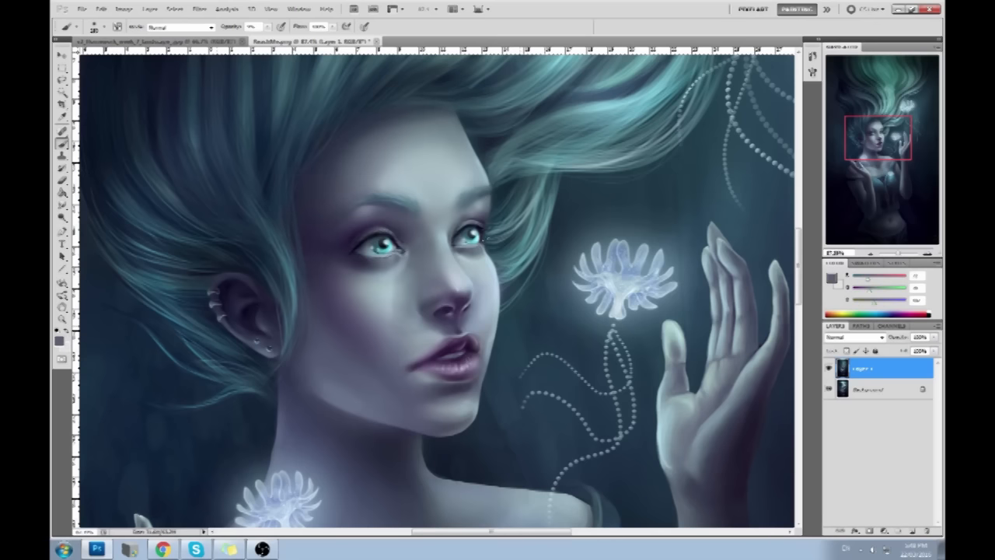
Step: Reopen Liquify on the face, enlarge the Forward Warp brush, nudge the shape around the mouth and jaw, and apply the distortion
{"action": "left_click", "coordinate": [201, 10]}
{"action": "left_click", "coordinate": [224, 74]}
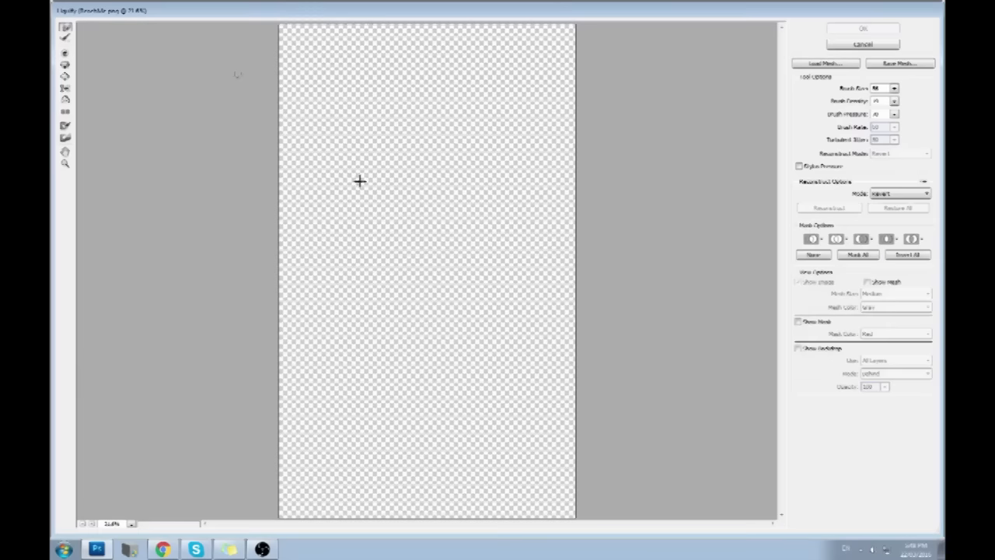
{"action": "left_click_drag", "start_coordinate": [341, 171], "coordinate": [523, 342]}
{"action": "left_click", "coordinate": [65, 26]}
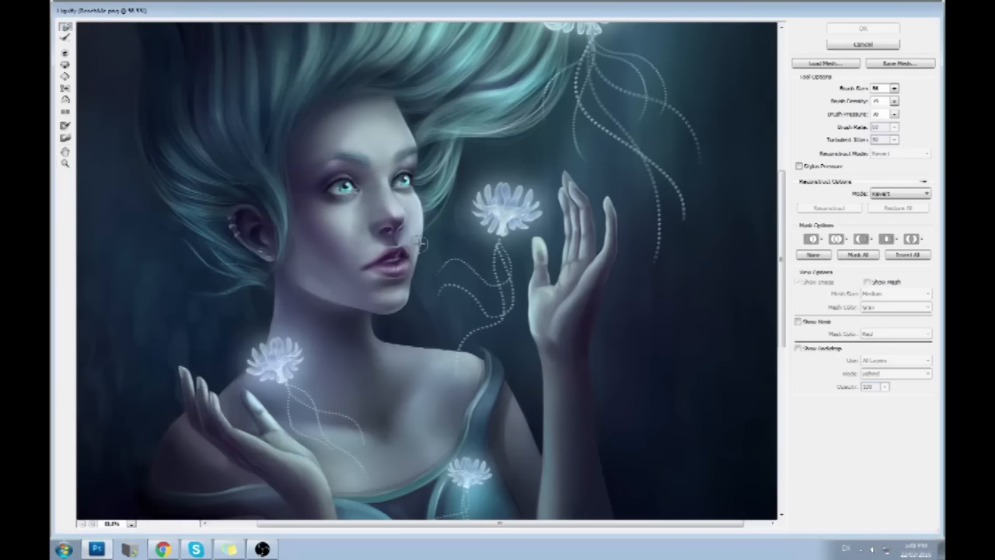
{"action": "left_click", "coordinate": [893, 88]}
{"action": "left_click_drag", "start_coordinate": [842, 102], "coordinate": [848, 102]}
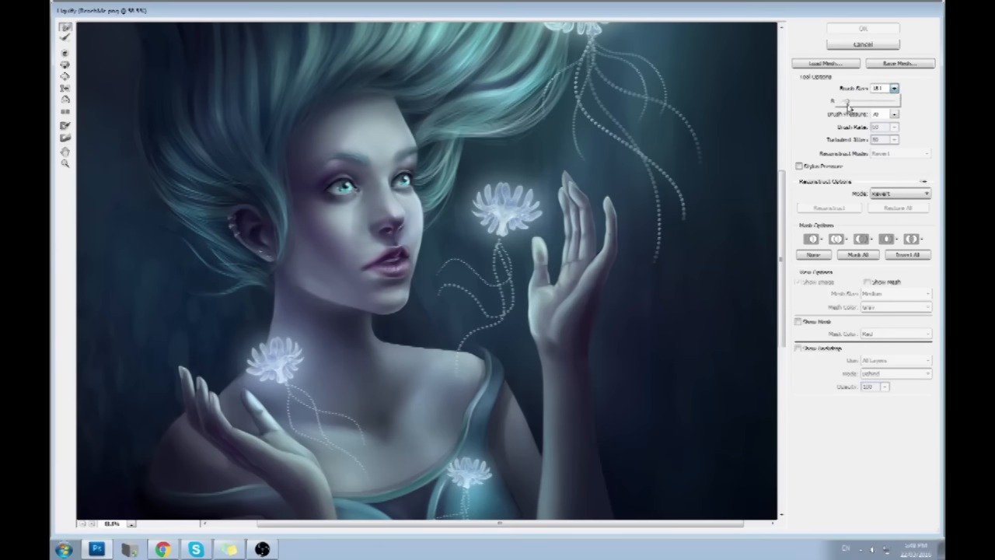
{"action": "left_click", "coordinate": [360, 269]}
{"action": "left_click", "coordinate": [361, 269]}
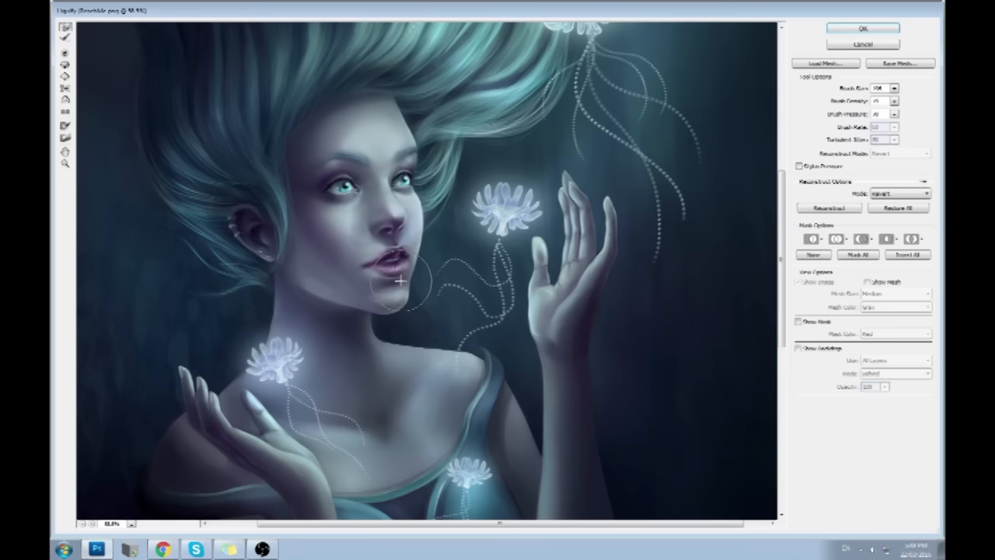
{"action": "left_click", "coordinate": [855, 29]}
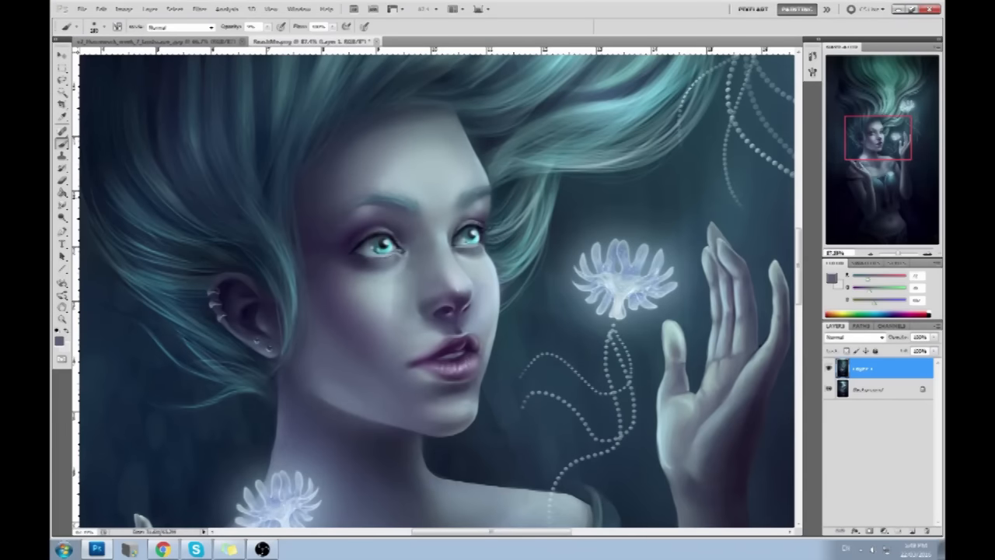
Step: Retouch the far cheek, the lips and the near mouth corner close up with the Brush, using tones sampled there
{"action": "key", "text": "ctrl+space"}
{"action": "mouse_move", "coordinate": [282, 158]}
{"action": "left_mouse_down"}
{"action": "mouse_move", "coordinate": [555, 437]}
{"action": "mouse_move", "coordinate": [599, 462]}
{"action": "left_mouse_up"}
{"action": "left_click", "coordinate": [505, 334], "text": "alt"}
{"action": "left_click", "coordinate": [501, 305], "text": "alt"}
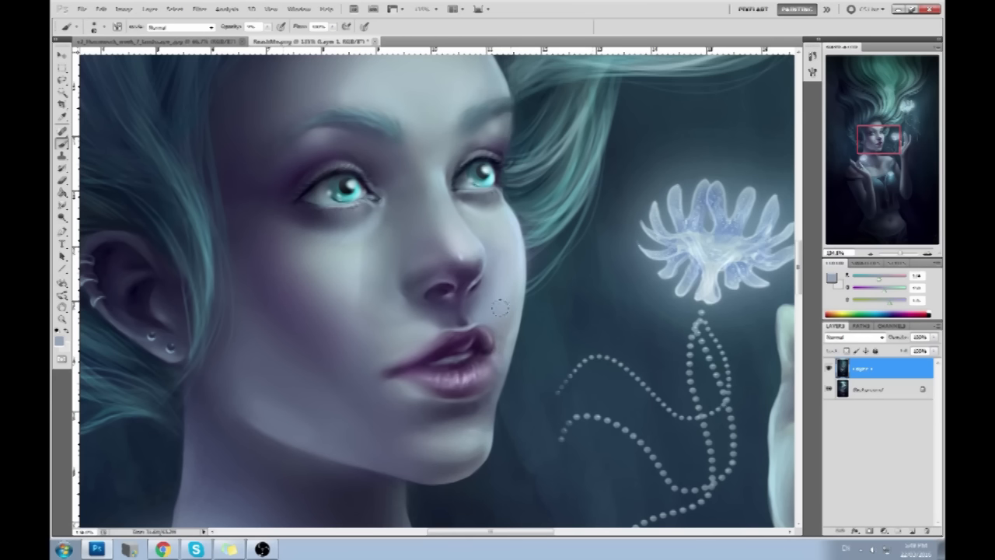
{"action": "left_click", "coordinate": [472, 343], "text": "alt"}
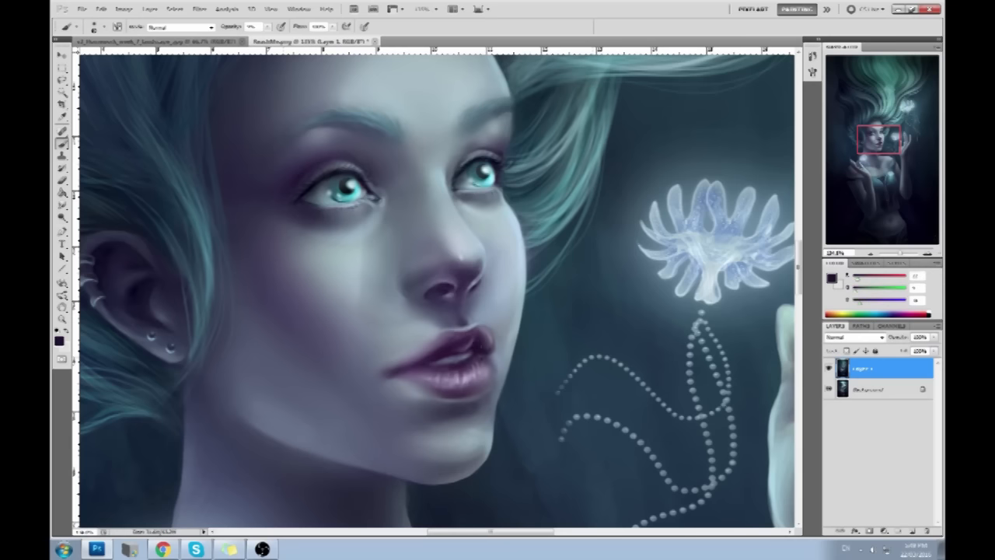
{"action": "left_click", "coordinate": [386, 362], "text": "alt"}
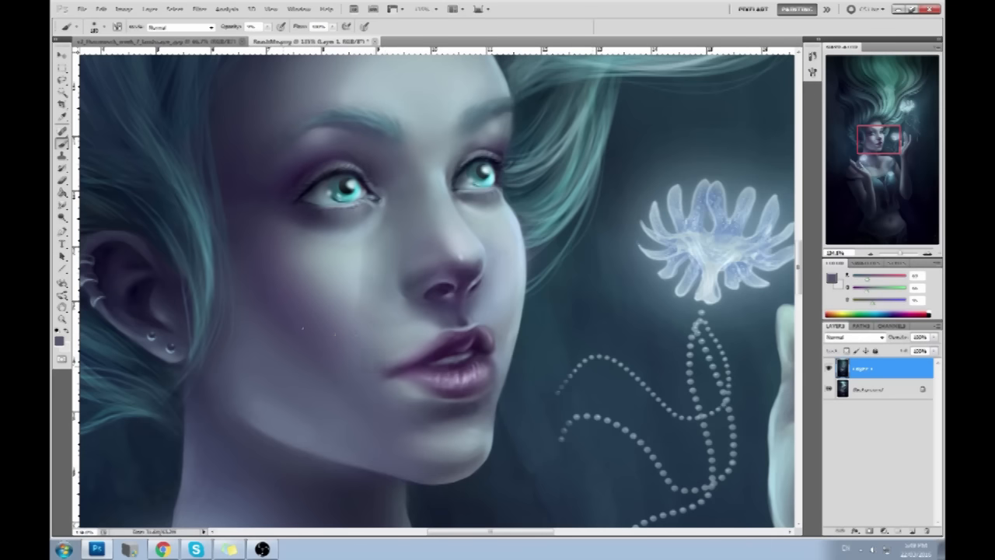
{"action": "left_click", "coordinate": [396, 360], "text": "alt"}
Step: Touch up the nostril and the area between the nose and upper lip with sampled skin tones
{"action": "left_click", "coordinate": [445, 276], "text": "alt"}
{"action": "left_click", "coordinate": [419, 286], "text": "alt"}
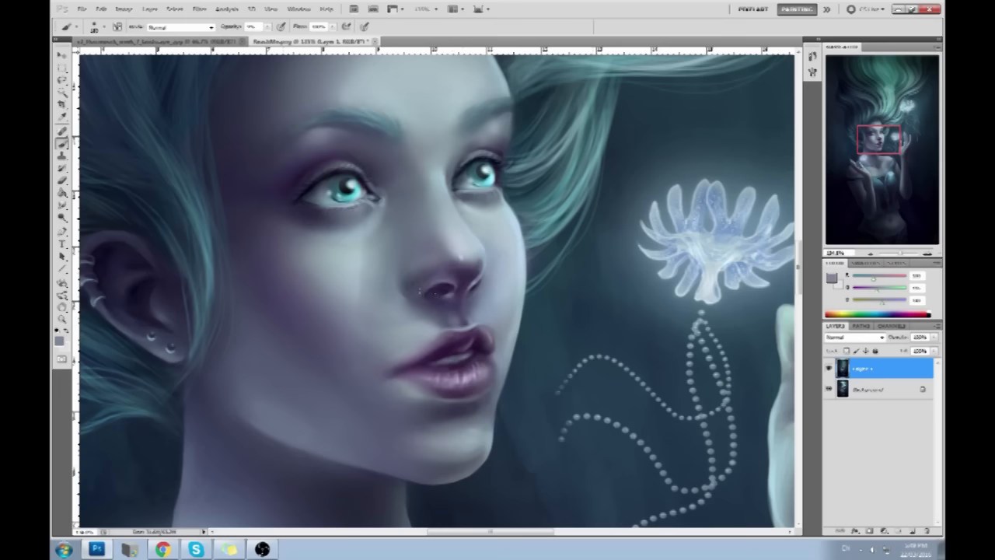
{"action": "left_click", "coordinate": [444, 313], "text": "alt"}
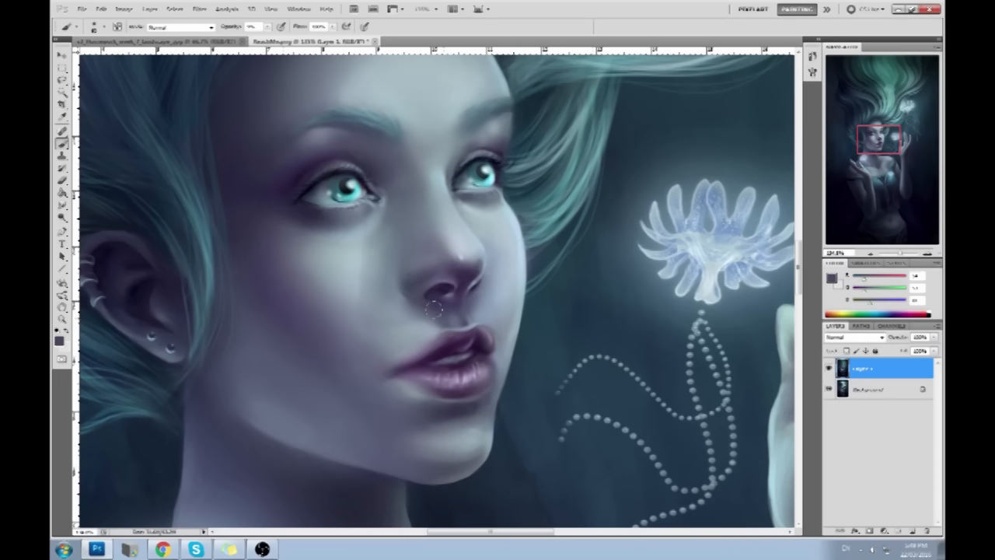
{"action": "left_click", "coordinate": [469, 317], "text": "alt"}
{"action": "left_click", "coordinate": [476, 319], "text": "alt"}
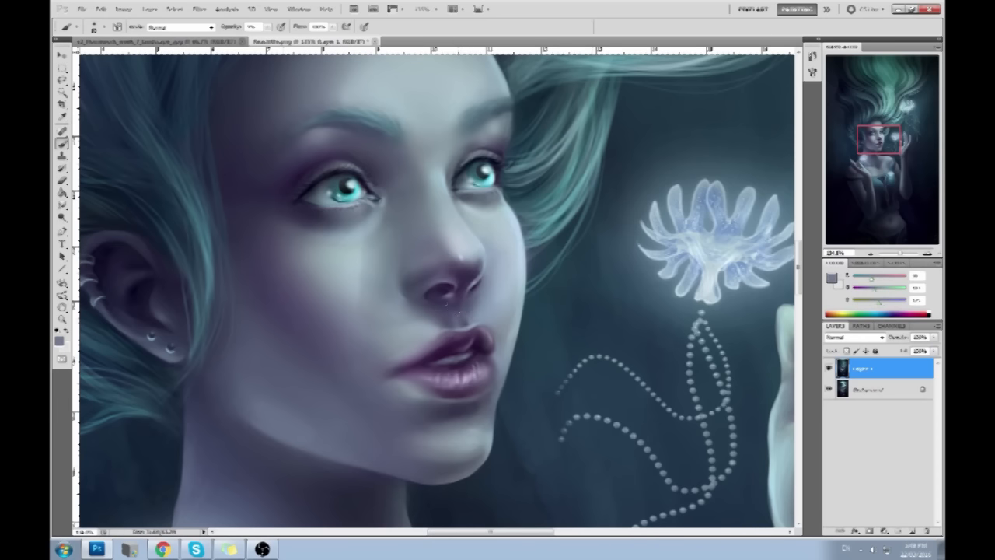
Step: Check the figure in a wider view, and refine the lip line and near mouth corner with light and dark tones sampled around them
{"action": "key", "text": "ctrl+0"}
{"action": "key", "text": "ctrl+plus"}
{"action": "key", "text": "ctrl+plus"}
{"action": "key", "text": "ctrl+plus"}
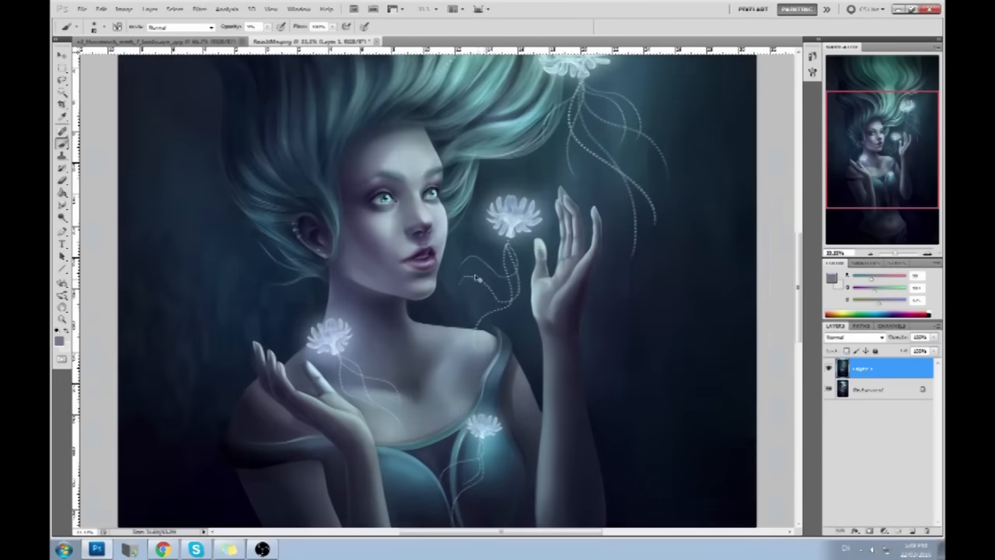
{"action": "key", "text": "ctrl+plus"}
{"action": "left_click", "coordinate": [423, 247], "text": "alt"}
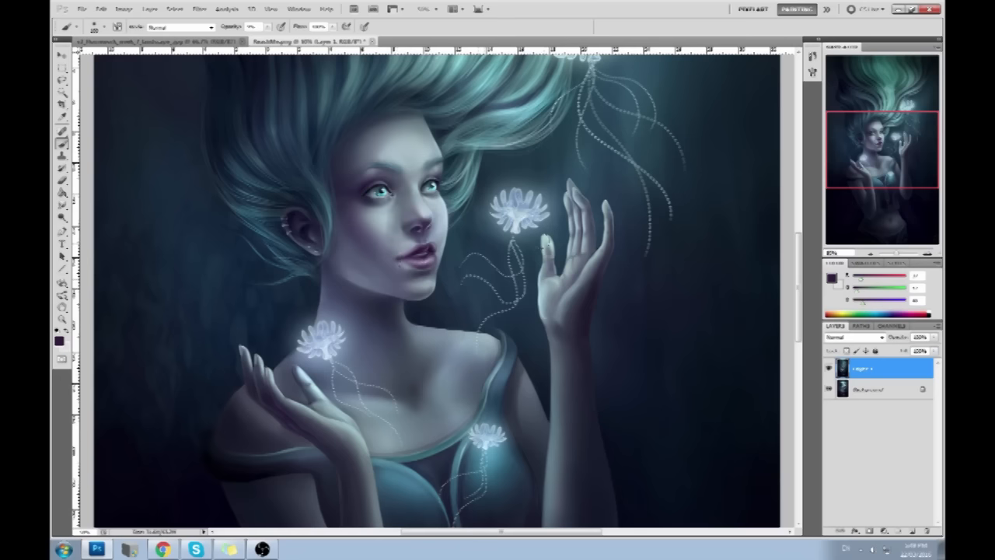
{"action": "key", "text": "ctrl+plus"}
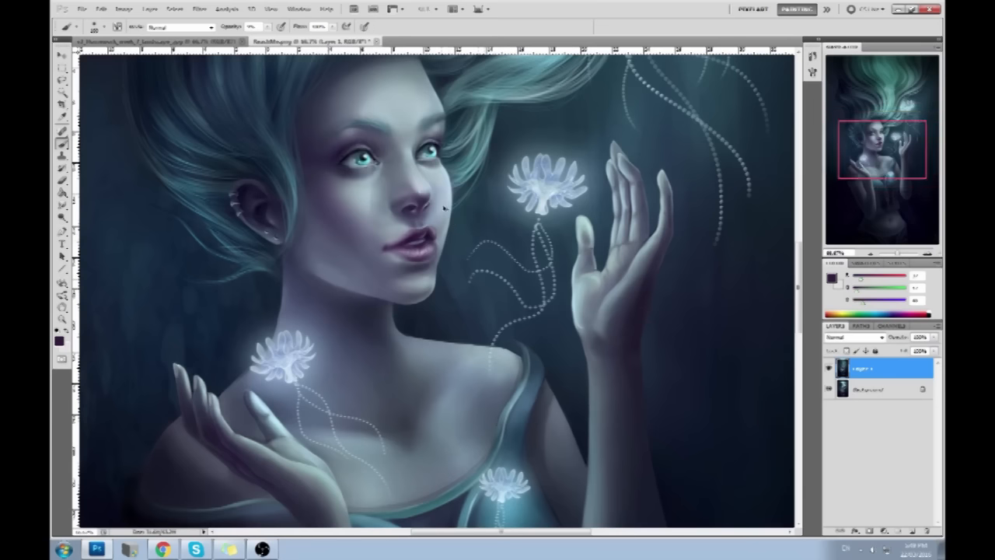
{"action": "left_click", "coordinate": [395, 234], "text": "alt"}
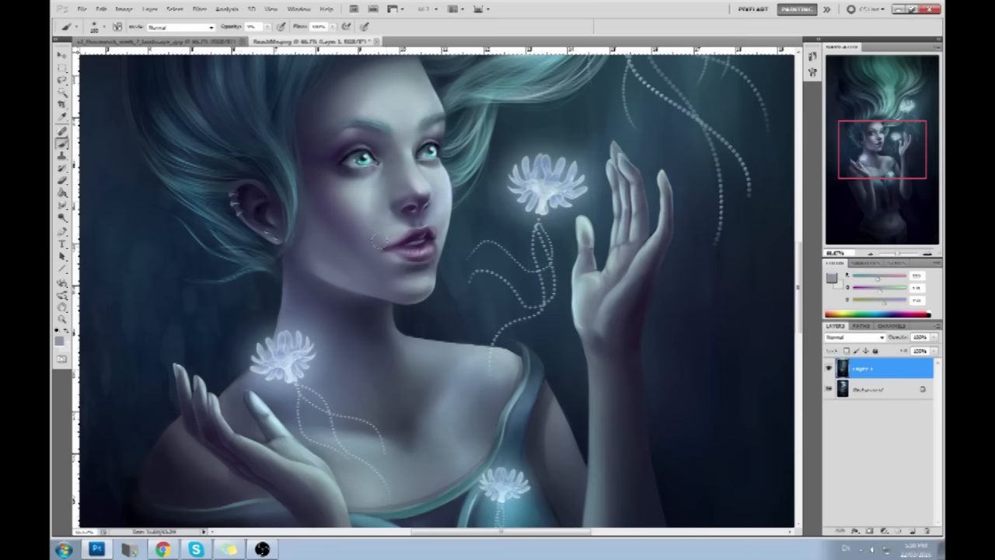
{"action": "left_click", "coordinate": [379, 235], "text": "alt"}
{"action": "left_click", "coordinate": [406, 237], "text": "alt"}
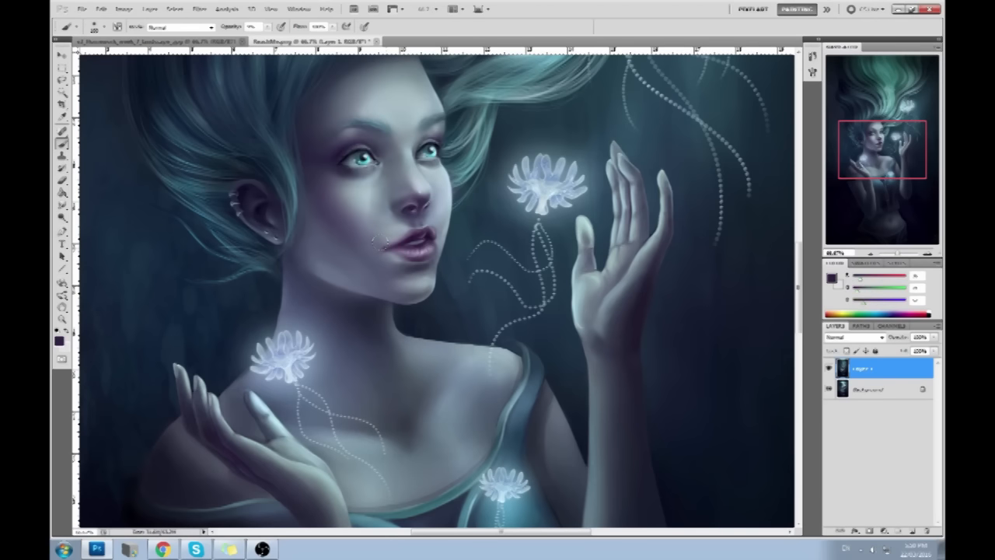
{"action": "left_click", "coordinate": [388, 243], "text": "alt"}
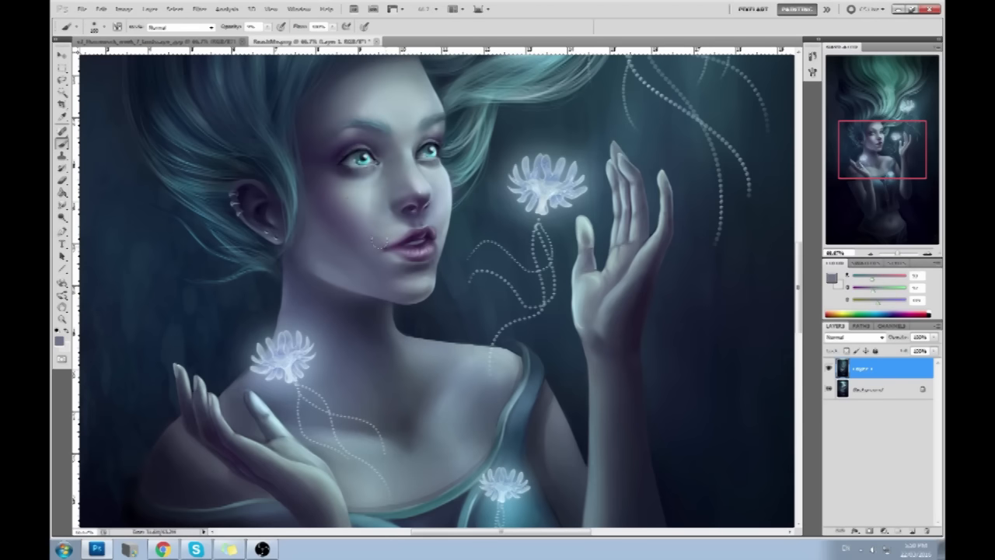
{"action": "left_click", "coordinate": [401, 244], "text": "alt"}
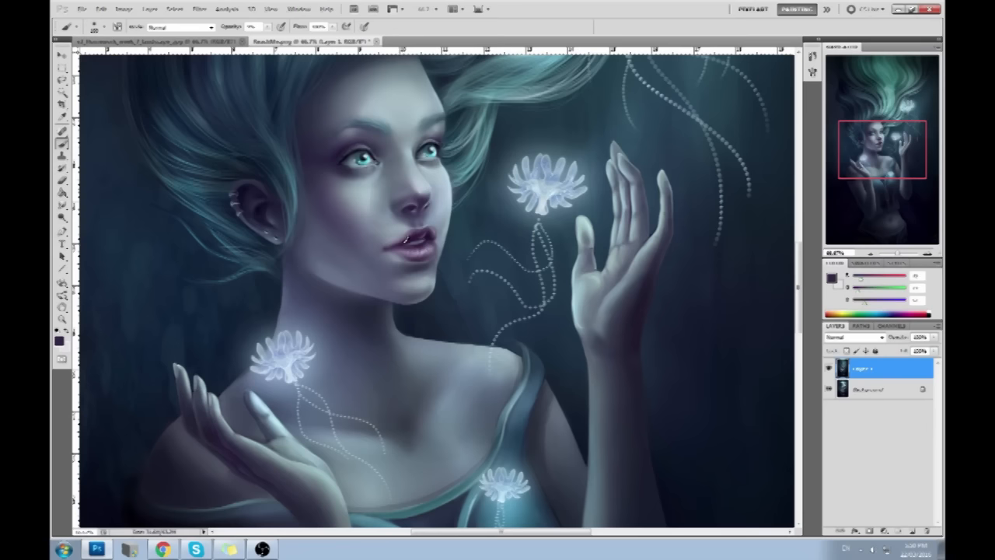
{"action": "left_click", "coordinate": [545, 200], "text": "alt"}
{"action": "left_click_drag", "start_coordinate": [266, 28], "coordinate": [362, 92]}
{"action": "left_click_drag", "start_coordinate": [495, 291], "coordinate": [278, 269]}
{"action": "mouse_move", "coordinate": [497, 333]}
{"action": "left_mouse_down"}
{"action": "mouse_move", "coordinate": [522, 287]}
{"action": "mouse_move", "coordinate": [570, 276]}
{"action": "left_mouse_up"}
{"action": "left_click_drag", "start_coordinate": [482, 345], "coordinate": [636, 195]}
{"action": "left_click_drag", "start_coordinate": [577, 184], "coordinate": [666, 175]}
{"action": "left_click_drag", "start_coordinate": [639, 257], "coordinate": [651, 266]}
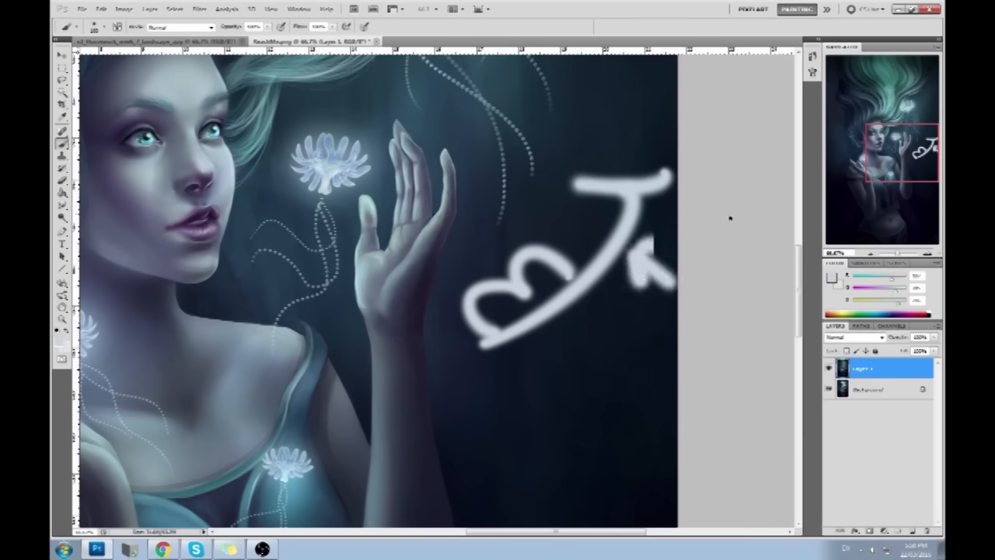
{"action": "key", "text": "ctrl+alt+z"}
{"action": "key", "text": "ctrl+alt+z"}
{"action": "key", "text": "ctrl+alt+z"}
{"action": "key", "text": "ctrl+alt+z"}
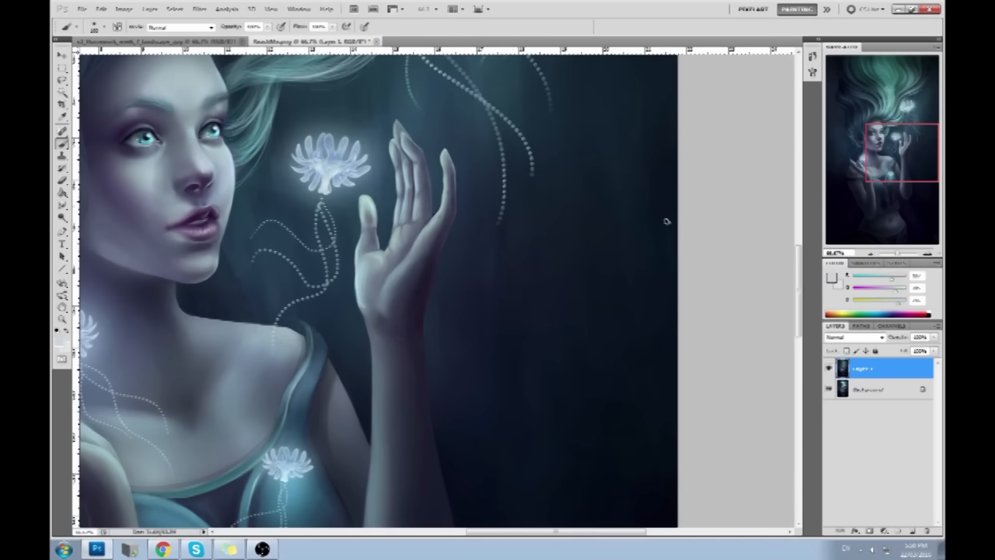
Step: Lower the brush opacity and refine the mouth corner and lips with tones sampled on them
{"action": "mouse_move", "coordinate": [350, 227]}
{"action": "left_mouse_down"}
{"action": "mouse_move", "coordinate": [601, 262]}
{"action": "mouse_move", "coordinate": [580, 255]}
{"action": "left_mouse_up"}
{"action": "left_click_drag", "start_coordinate": [269, 30], "coordinate": [233, 40]}
{"action": "left_click", "coordinate": [382, 252], "text": "alt"}
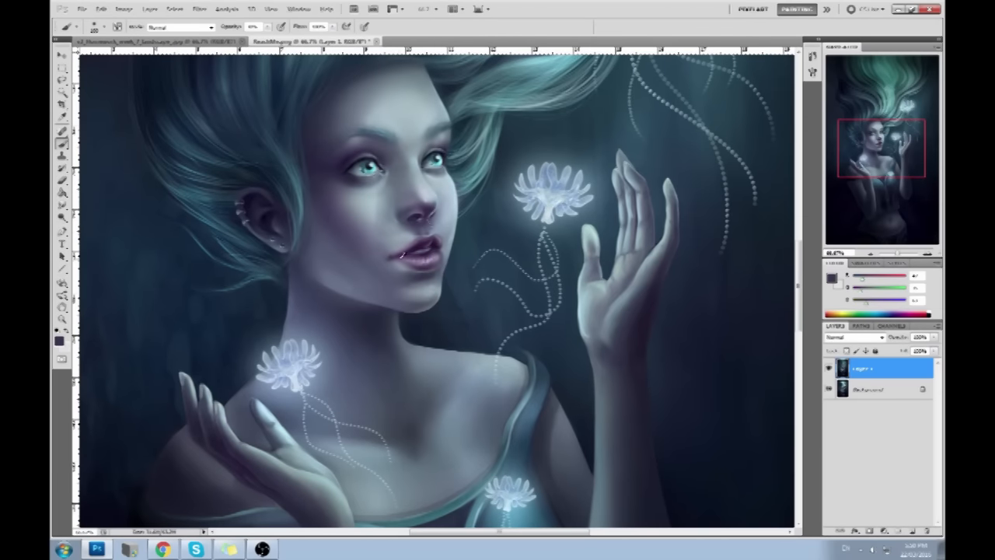
{"action": "left_click", "coordinate": [399, 255], "text": "alt"}
{"action": "left_click", "coordinate": [440, 238], "text": "alt"}
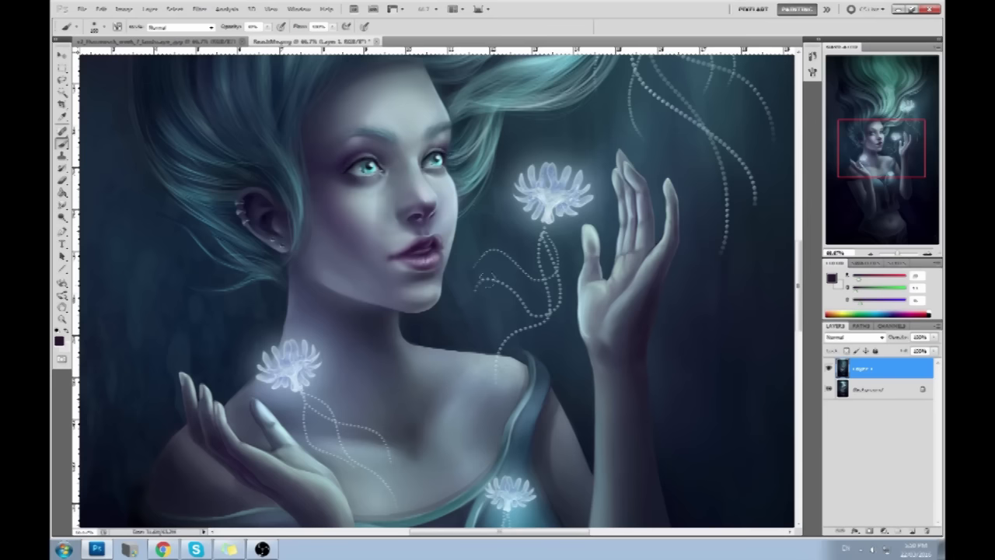
Step: Retouch the shading around the nostril and the near mouth corner with tones sampled from the surrounding skin and lips
{"action": "key", "text": "ctrl+minus"}
{"action": "key", "text": "ctrl+minus"}
{"action": "key", "text": "ctrl+plus"}
{"action": "key", "text": "ctrl+plus"}
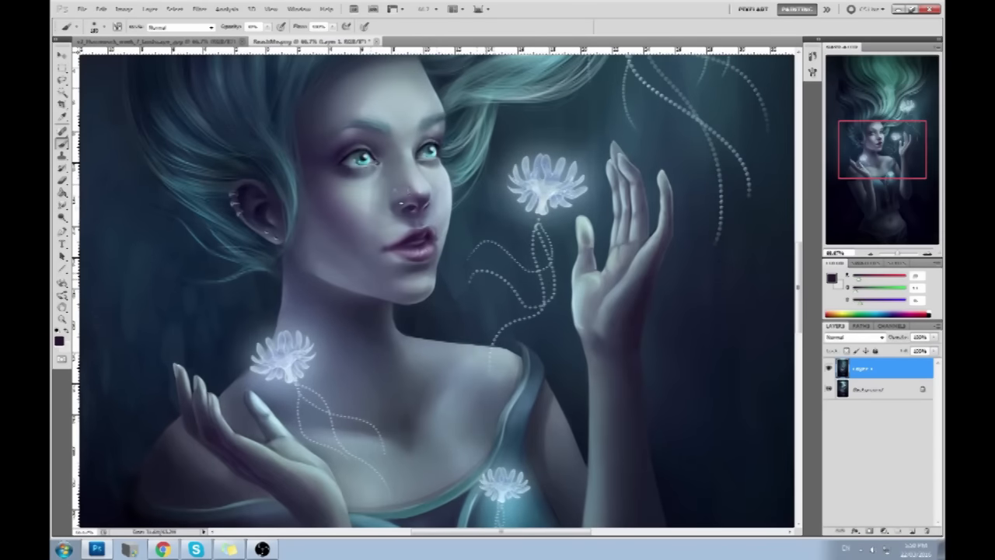
{"action": "left_click", "coordinate": [403, 264], "text": "alt"}
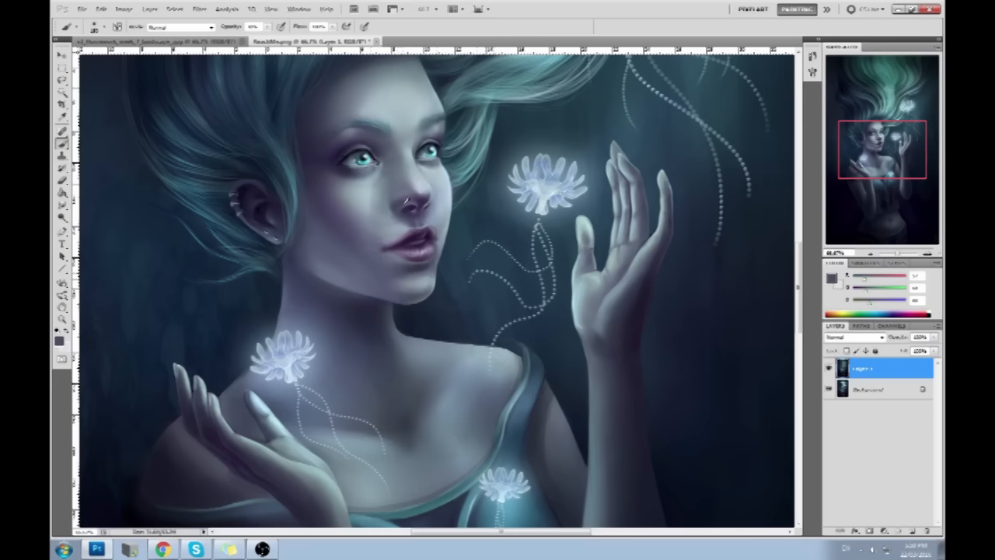
{"action": "left_click", "coordinate": [393, 213], "text": "alt"}
{"action": "left_click", "coordinate": [405, 209], "text": "alt"}
{"action": "left_click", "coordinate": [401, 213], "text": "alt"}
{"action": "mouse_move", "coordinate": [397, 212]}
{"action": "left_mouse_down", "text": "alt"}
{"action": "mouse_move", "coordinate": [382, 195]}
{"action": "mouse_move", "coordinate": [408, 204]}
{"action": "left_mouse_up", "text": "alt"}
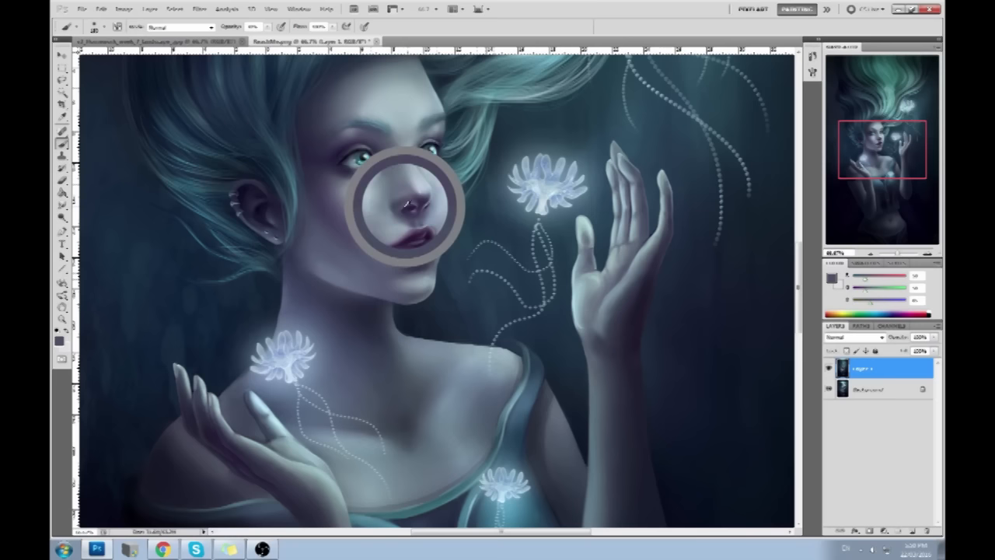
{"action": "left_click", "coordinate": [412, 256], "text": "alt"}
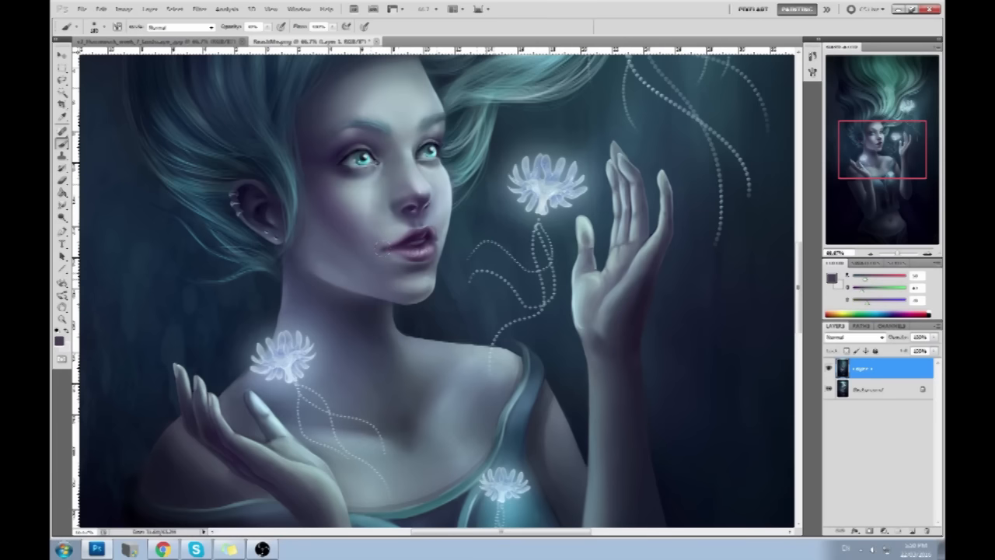
{"action": "left_click", "coordinate": [392, 266], "text": "alt"}
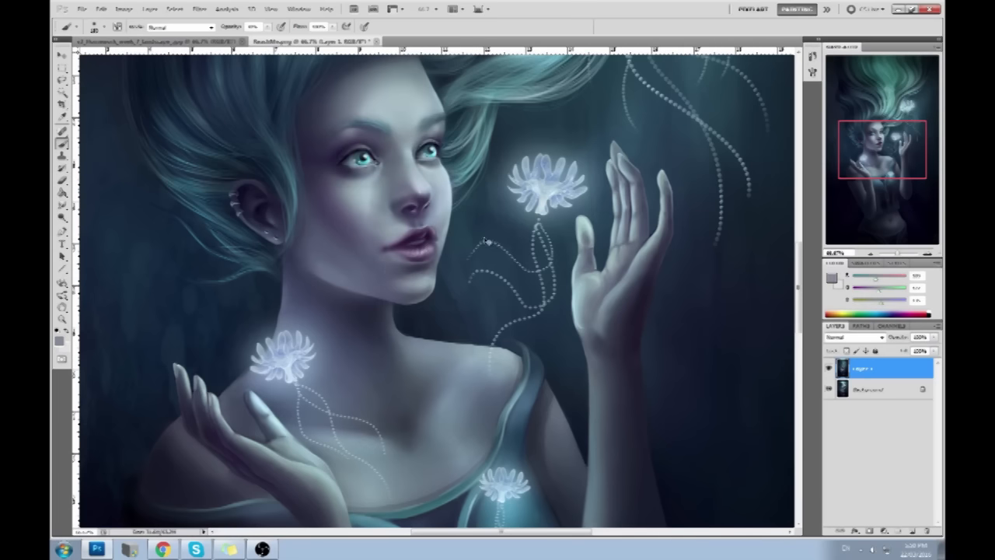
Step: Review the whole painting, and brush lighter tones sampled from the cheek onto the woman's face
{"action": "key", "text": "ctrl+0"}
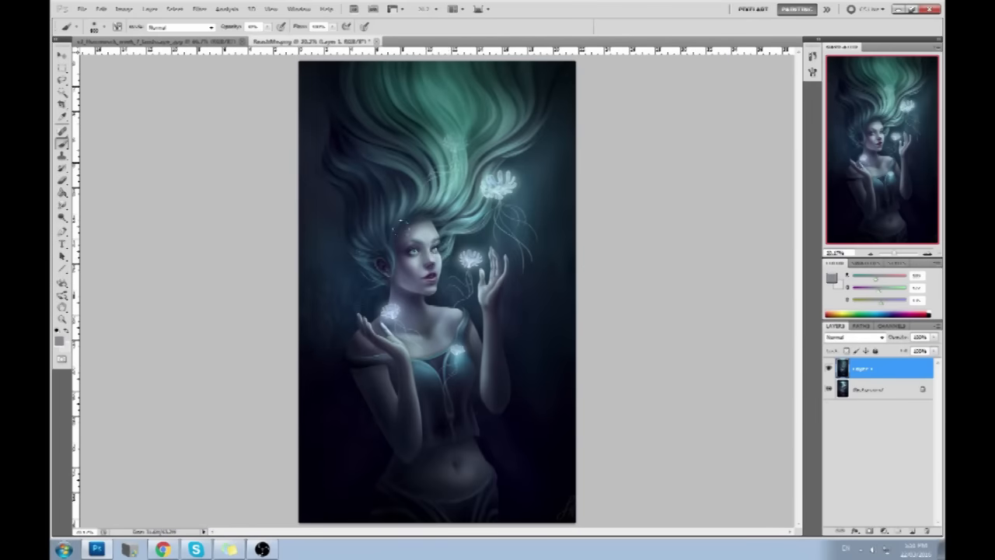
{"action": "key", "text": "ctrl+plus"}
{"action": "key", "text": "ctrl+plus"}
{"action": "left_click", "coordinate": [406, 237], "text": "alt"}
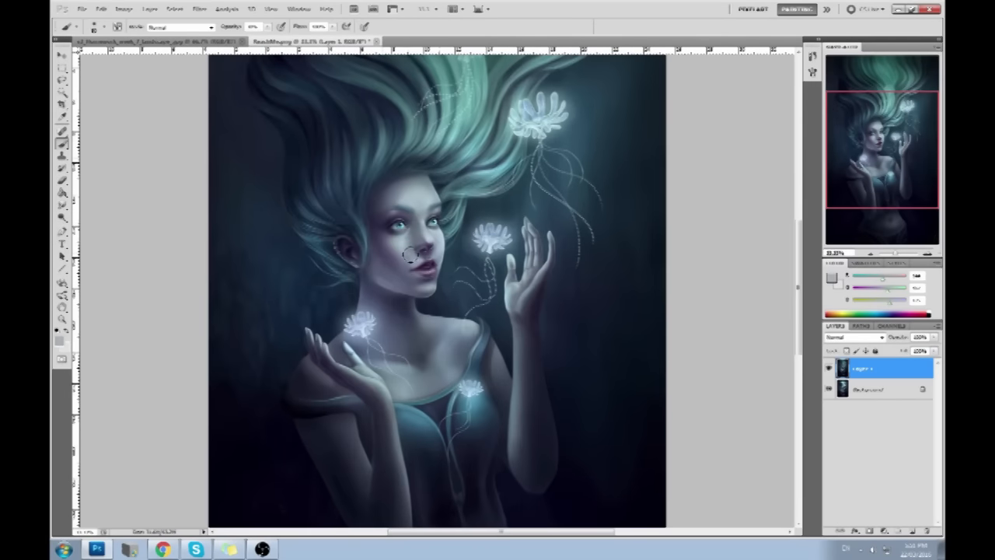
{"action": "left_click", "coordinate": [404, 247], "text": "alt"}
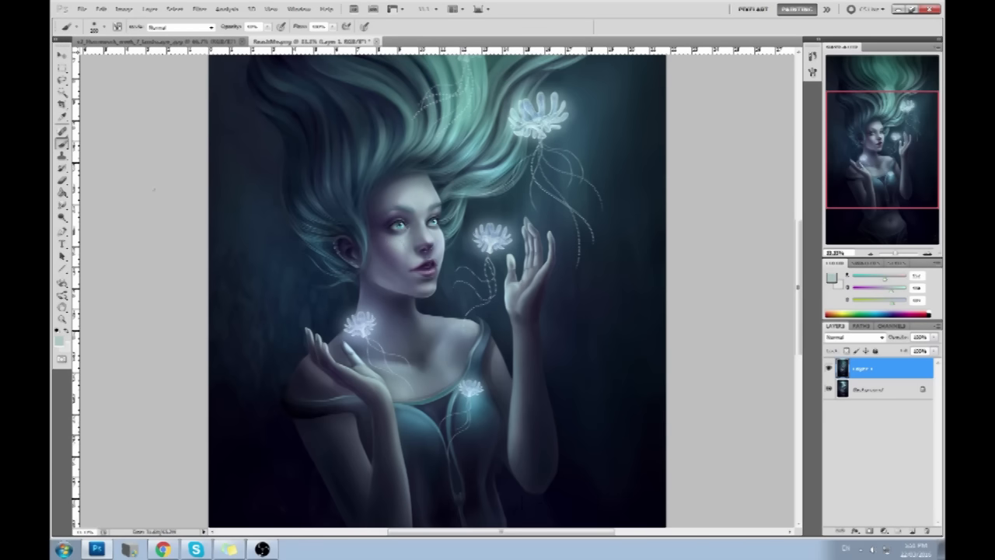
Step: Select the Dodge tool with an enlarged brush, and switch to the Burn tool for the painting's shadows
{"action": "left_click", "coordinate": [62, 216]}
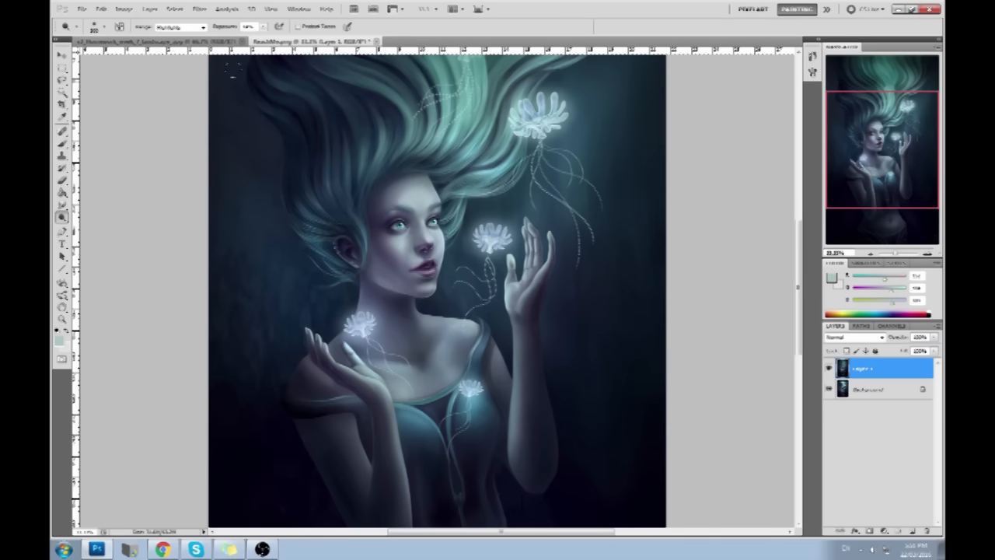
{"action": "key", "text": "]"}
{"action": "key", "text": "]"}
{"action": "right_click", "coordinate": [62, 216]}
{"action": "left_click", "coordinate": [101, 229]}
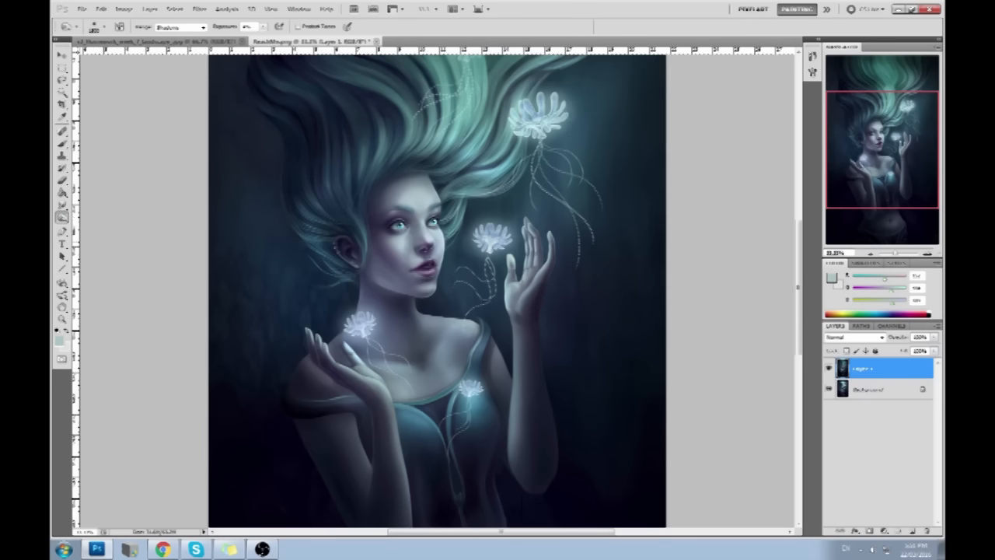
Step: Compare the retouched layer with the original by hiding and showing it, and examine the face up close
{"action": "left_click", "coordinate": [829, 369]}
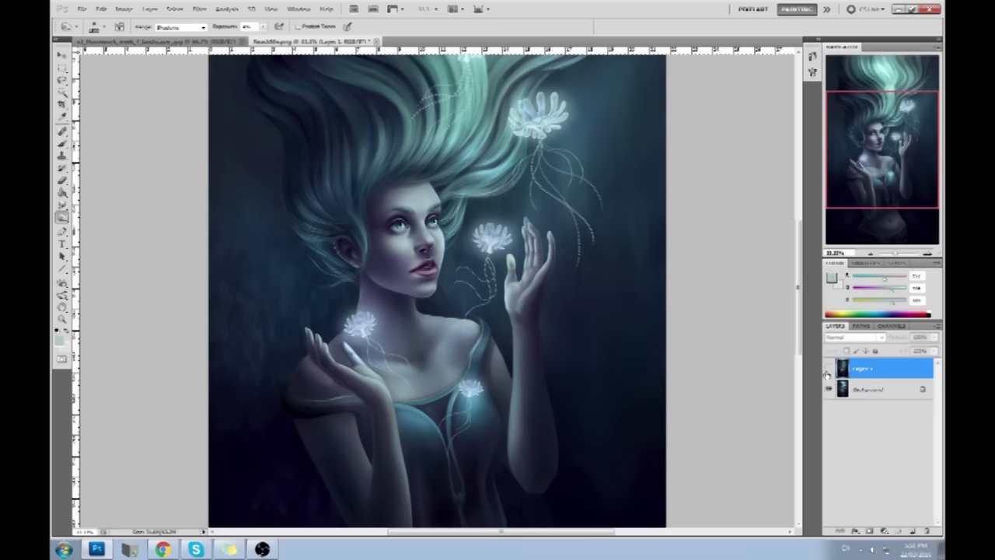
{"action": "left_click", "coordinate": [829, 370]}
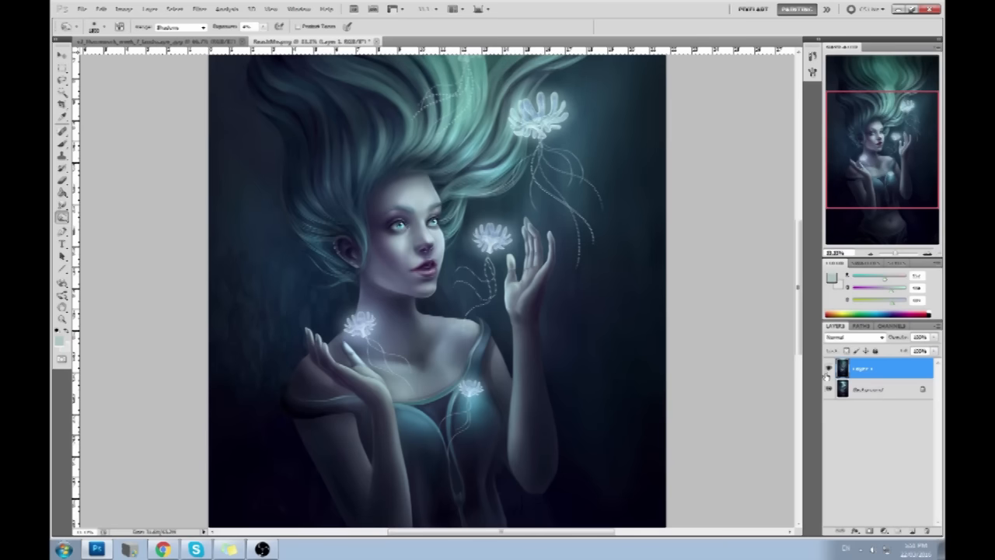
{"action": "key", "text": "ctrl+plus"}
{"action": "key", "text": "ctrl+plus"}
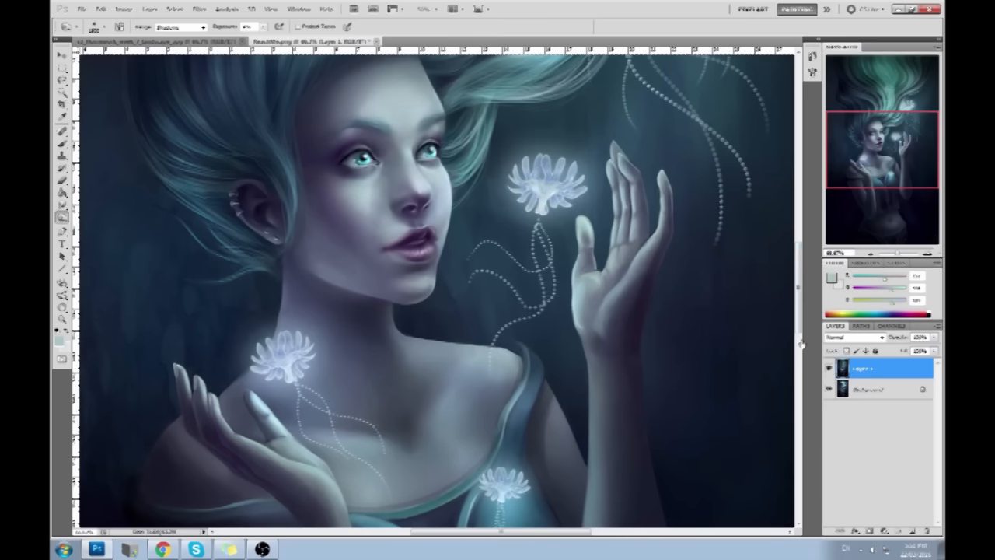
Step: Compare the retouched layer with the original by hiding and showing it, both close to the face and across the whole painting
{"action": "left_click_drag", "start_coordinate": [677, 257], "coordinate": [633, 391]}
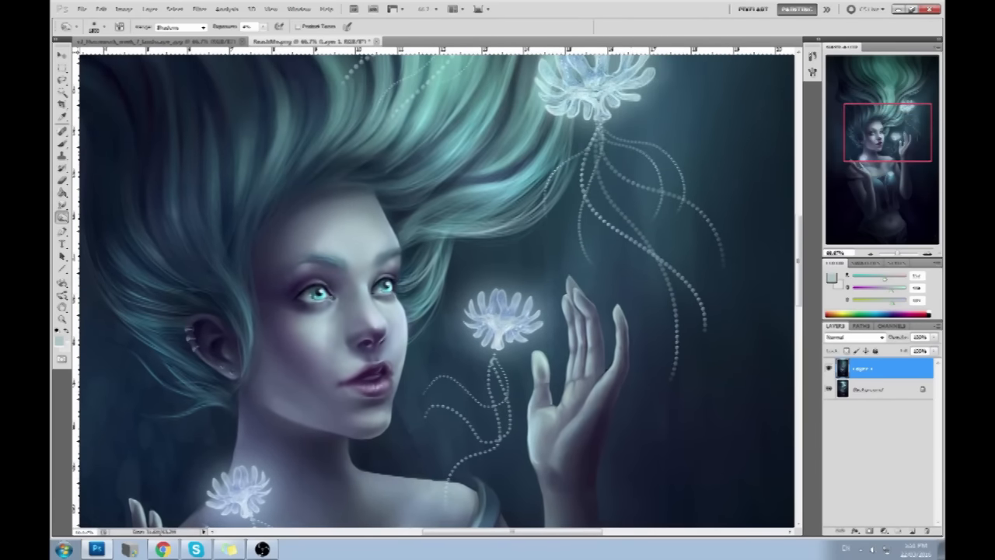
{"action": "left_click", "coordinate": [829, 370]}
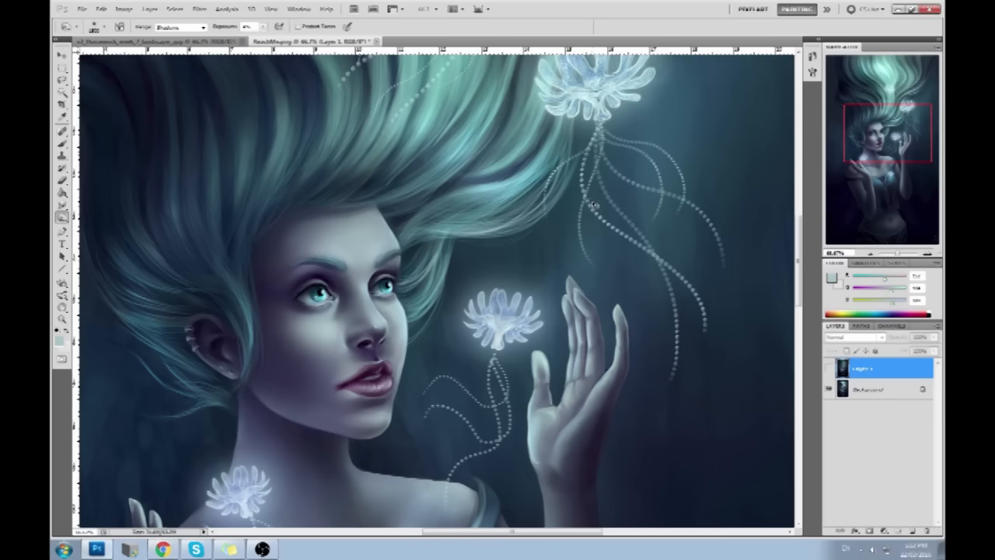
{"action": "key", "text": "ctrl+minus"}
{"action": "key", "text": "ctrl+minus"}
{"action": "key", "text": "ctrl+minus"}
{"action": "key", "text": "ctrl+minus"}
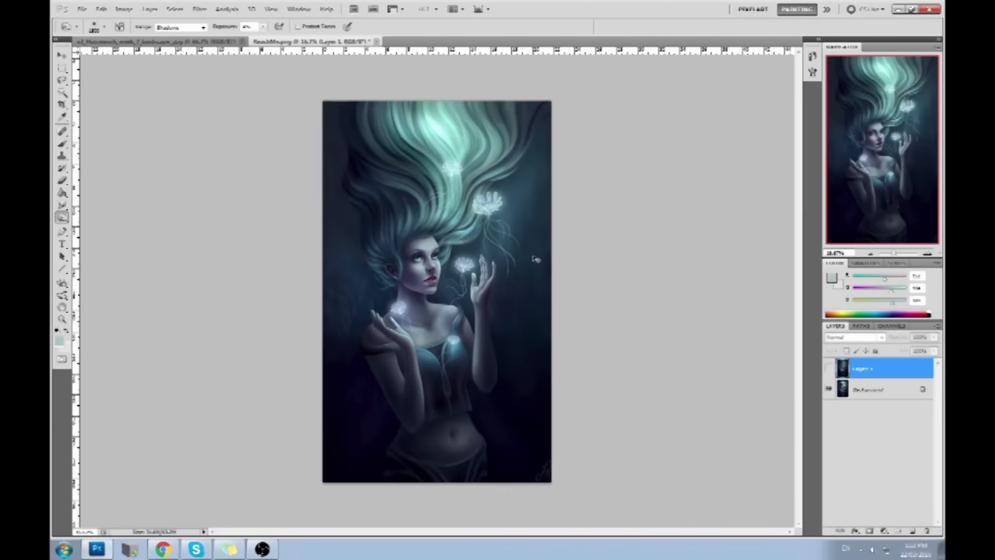
{"action": "key", "text": "ctrl+plus"}
{"action": "key", "text": "ctrl+plus"}
{"action": "left_click", "coordinate": [829, 367]}
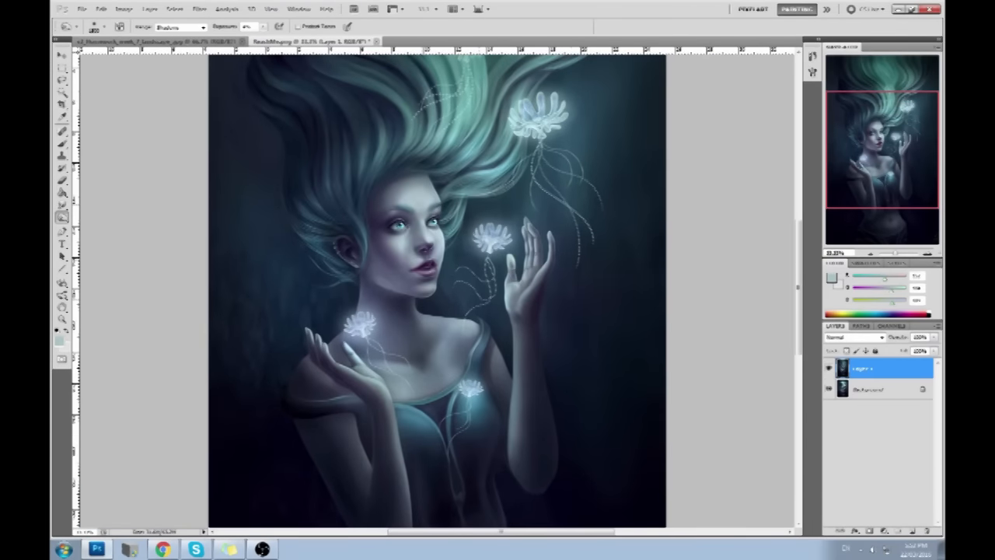
{"action": "left_click", "coordinate": [830, 370]}
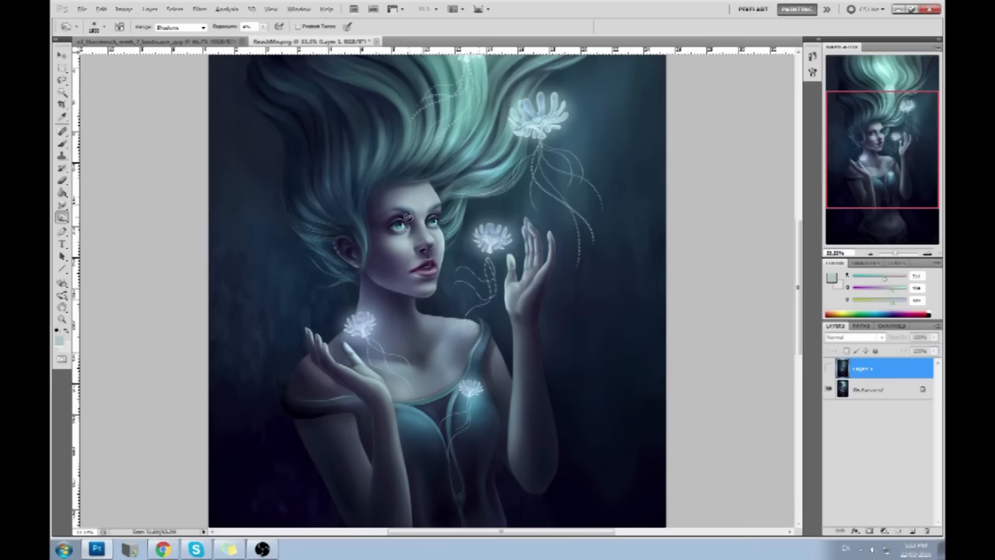
{"action": "key", "text": "alt"}
{"action": "left_click", "coordinate": [829, 370]}
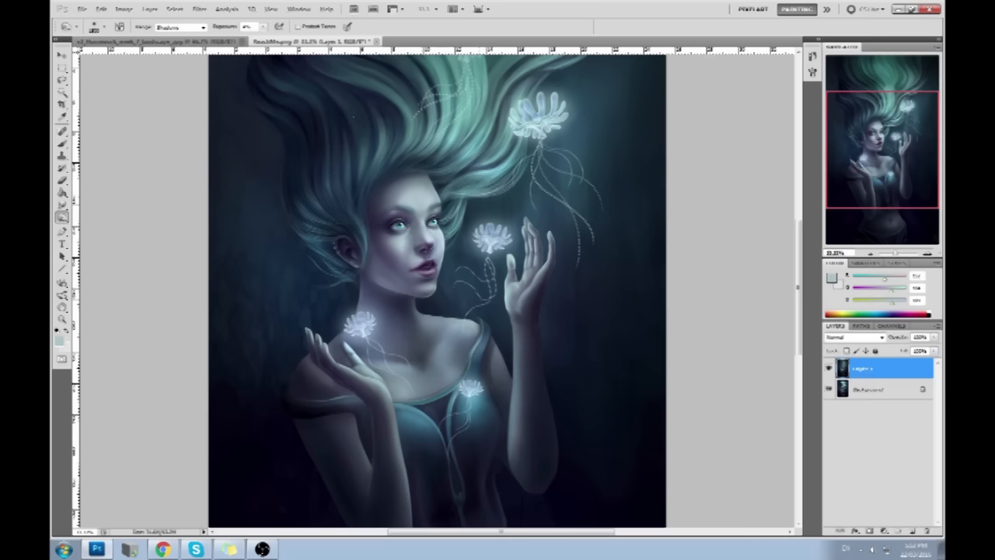
Step: Sample skin tones near the hairline and far cheek with the Brush, and compare the retouched face with the original
{"action": "key", "text": "b"}
{"action": "left_click", "coordinate": [443, 200], "text": "alt"}
{"action": "left_click", "coordinate": [446, 233], "text": "alt"}
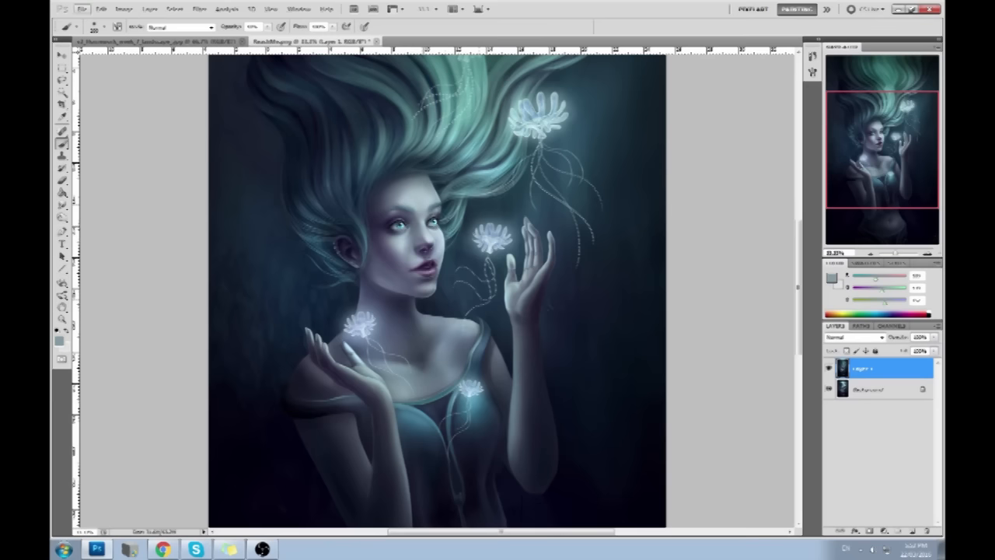
{"action": "left_click", "coordinate": [828, 370]}
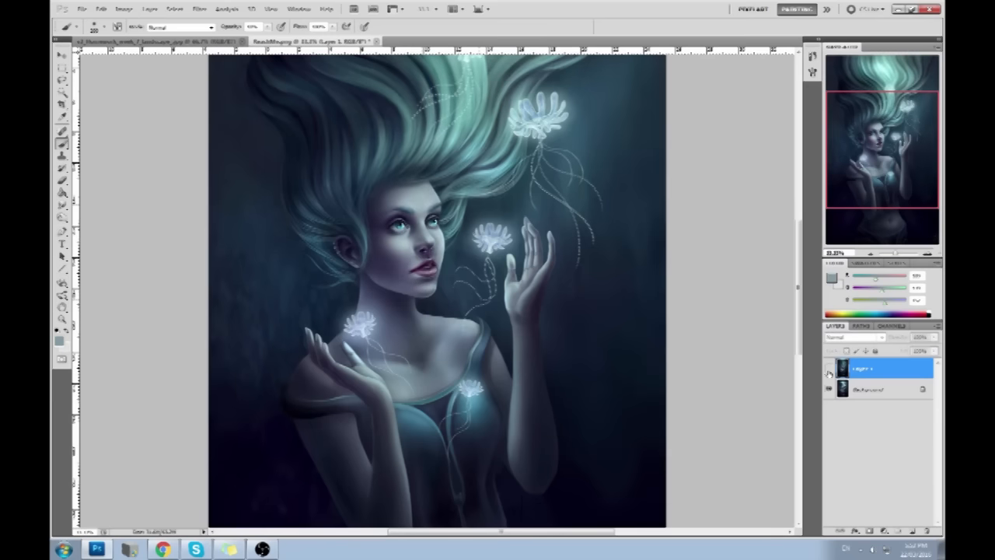
{"action": "key", "text": "ctrl+plus"}
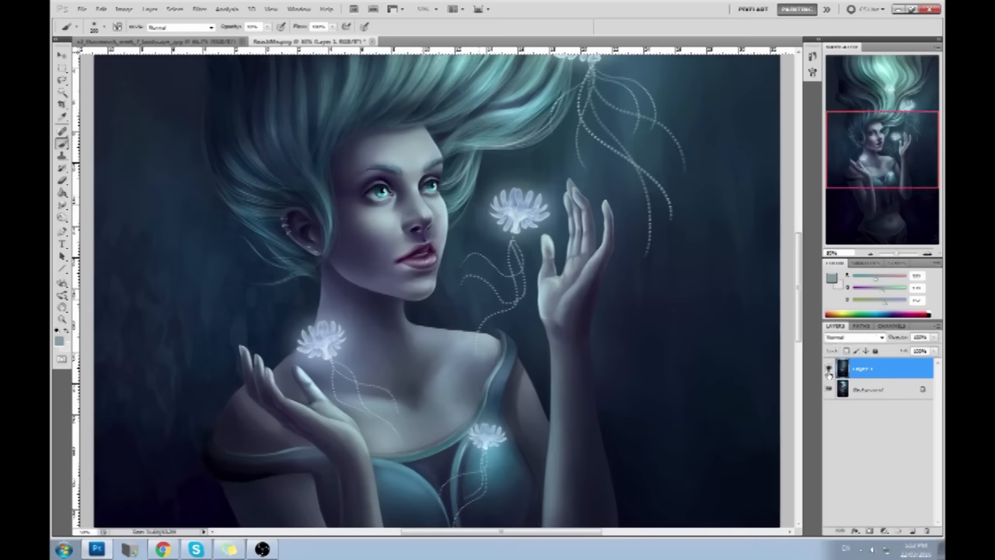
{"action": "left_click", "coordinate": [829, 371]}
{"action": "left_click_drag", "start_coordinate": [640, 271], "coordinate": [629, 269]}
Step: Review the whole painting and the woman's upper body, switching from the Burn tool back to the Brush
{"action": "key", "text": "o"}
{"action": "key", "text": "ctrl+minus"}
{"action": "key", "text": "ctrl+0"}
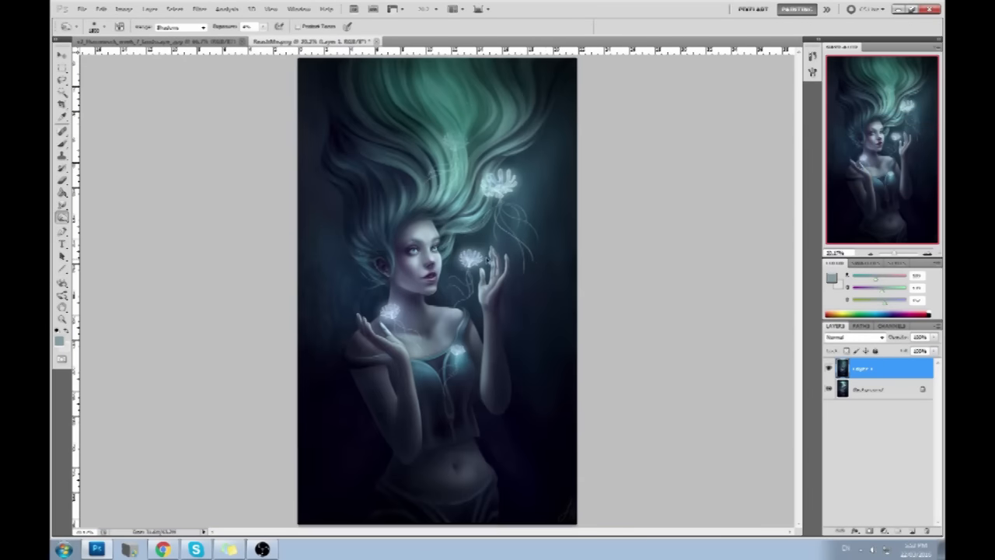
{"action": "key", "text": "ctrl+plus"}
{"action": "key", "text": "ctrl+plus"}
{"action": "left_click_drag", "start_coordinate": [573, 203], "coordinate": [598, 251]}
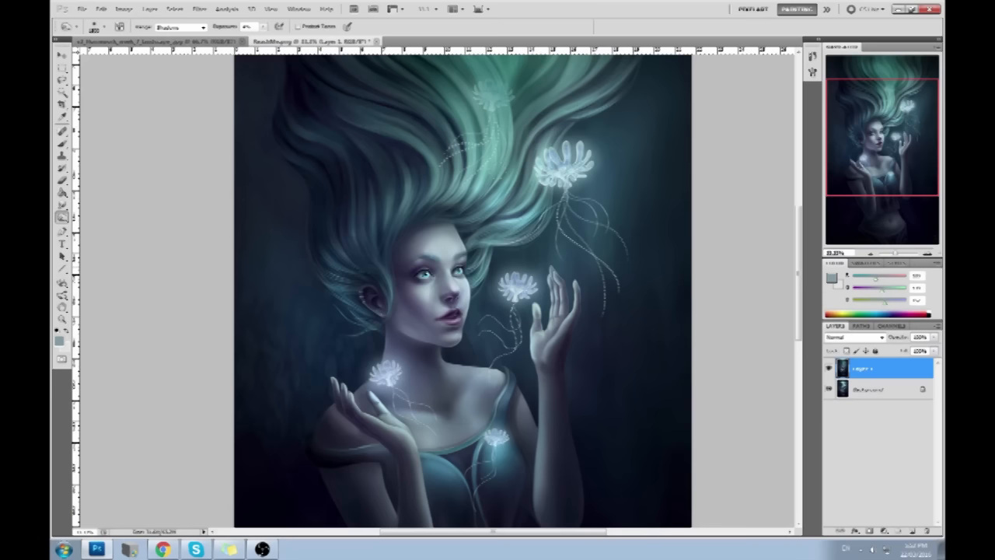
{"action": "key", "text": "b"}
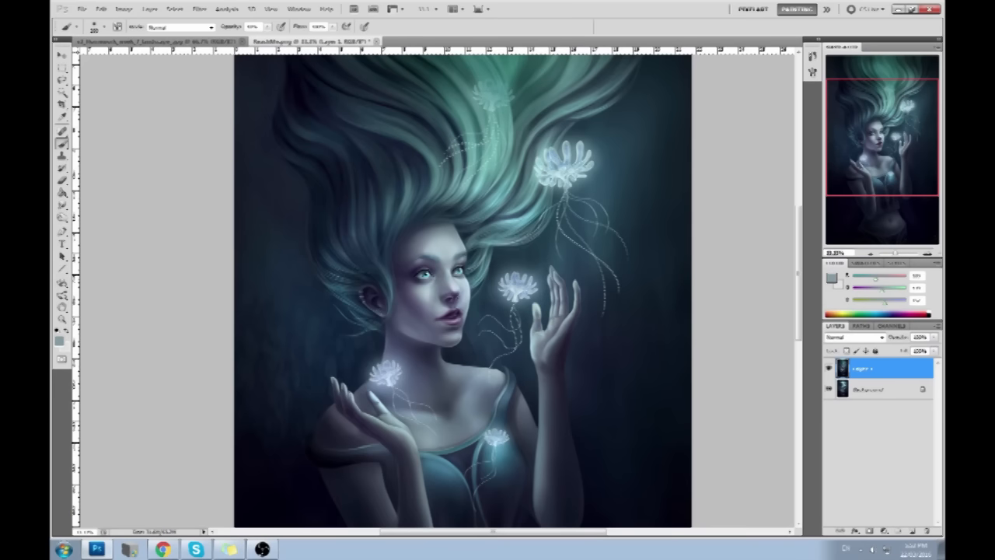
{"action": "scroll", "coordinate": [462, 291], "scroll_direction": "down", "scroll_amount": 2}
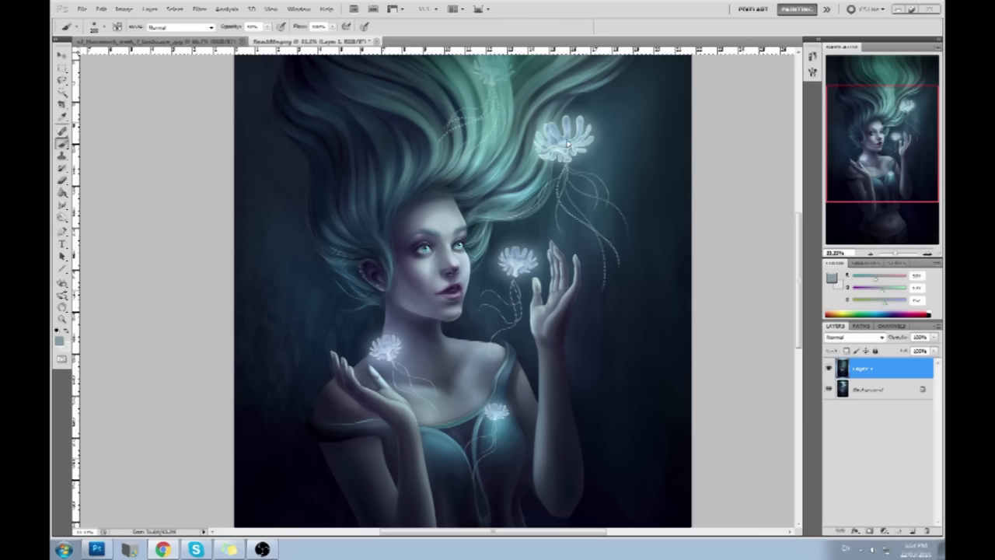
Step: Compare the lighting of the hair, jellyfish and background with the original by repeatedly hiding and showing the retouched layer
{"action": "left_click", "coordinate": [828, 369]}
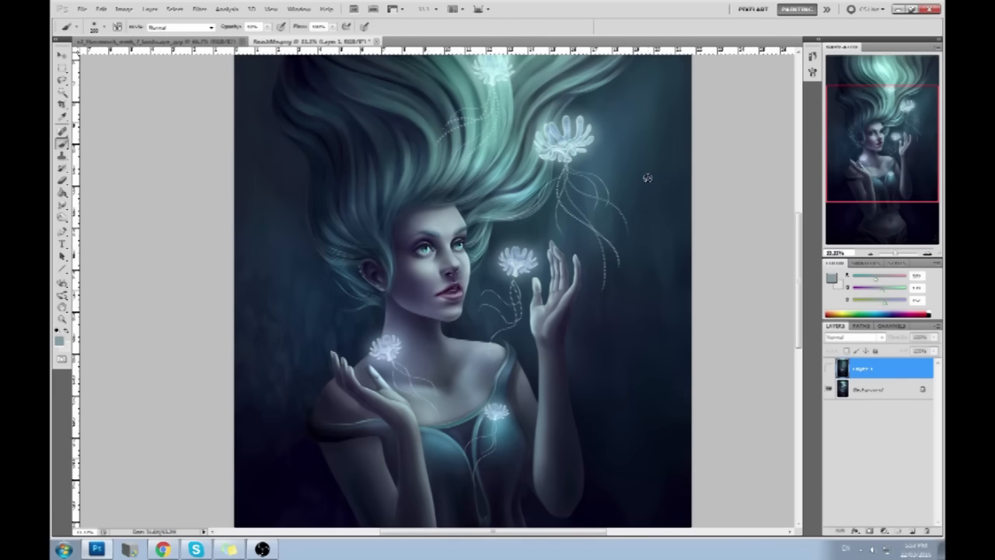
{"action": "left_click", "coordinate": [829, 369]}
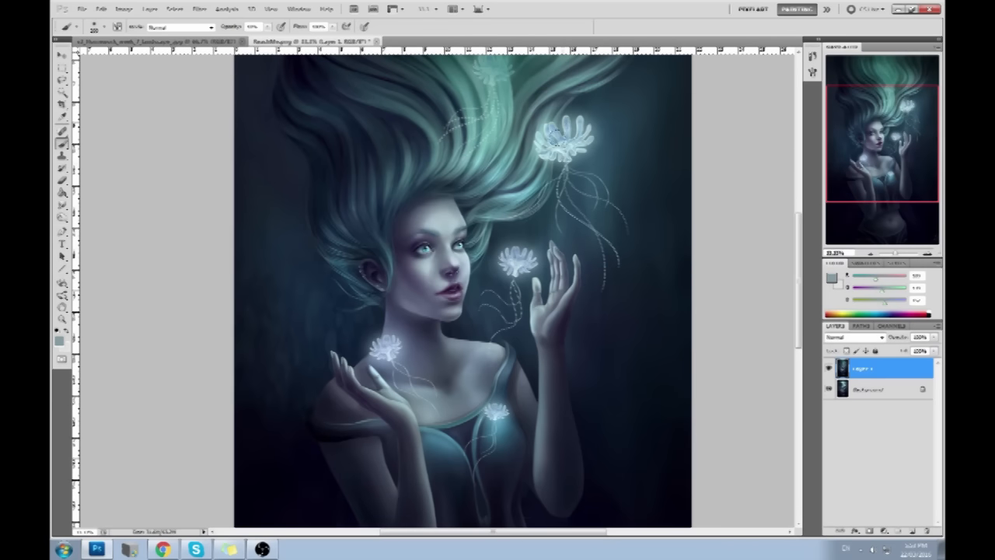
{"action": "left_click", "coordinate": [559, 144]}
{"action": "left_click", "coordinate": [829, 369]}
{"action": "left_click", "coordinate": [829, 368]}
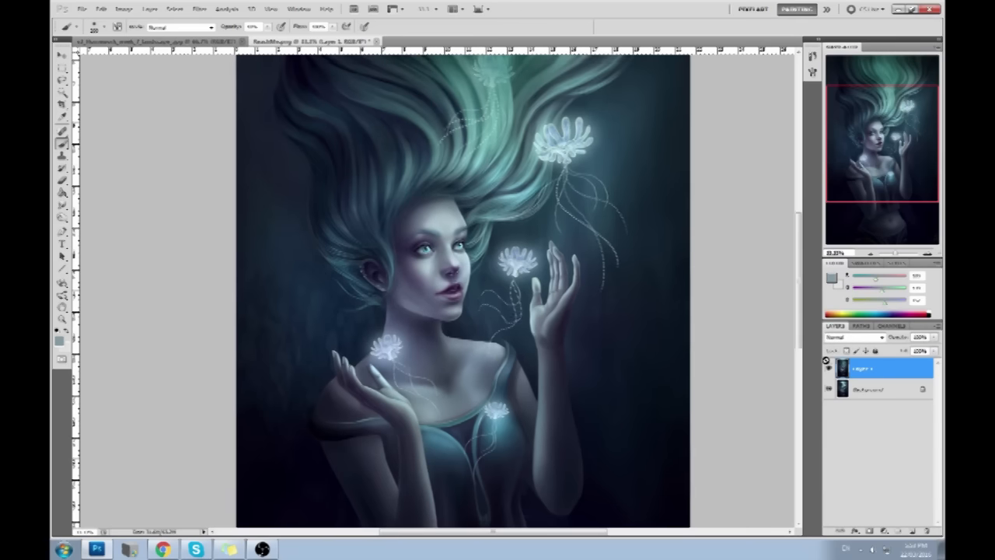
{"action": "key", "text": "ctrl+minus"}
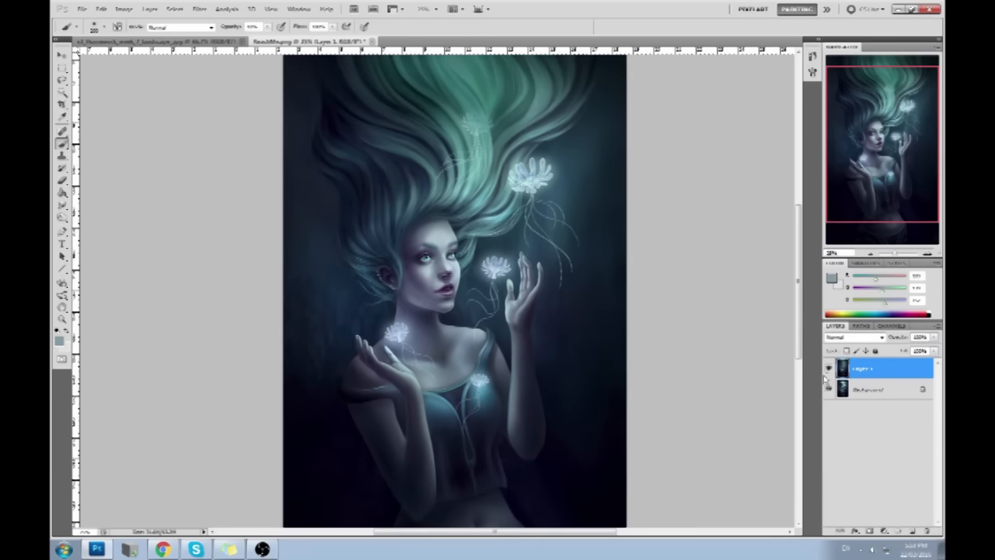
{"action": "left_click", "coordinate": [828, 368]}
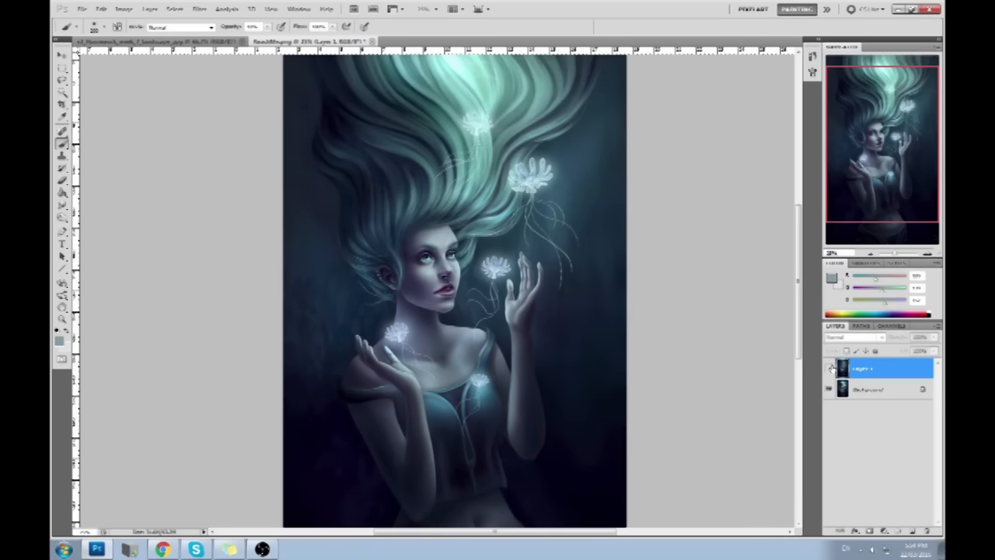
{"action": "left_click", "coordinate": [830, 369]}
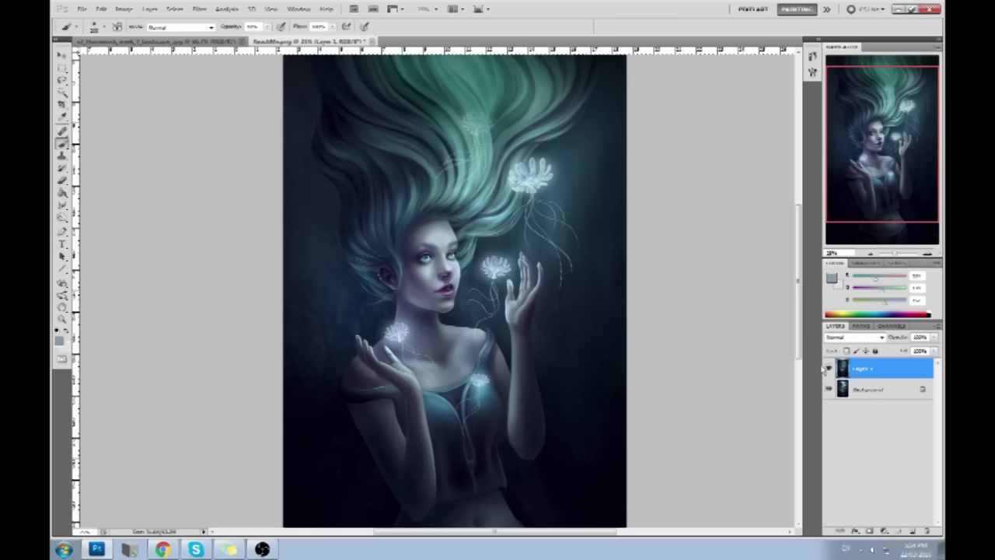
{"action": "key", "text": "ctrl+minus"}
{"action": "key", "text": "ctrl+plus"}
{"action": "key", "text": "ctrl+minus"}
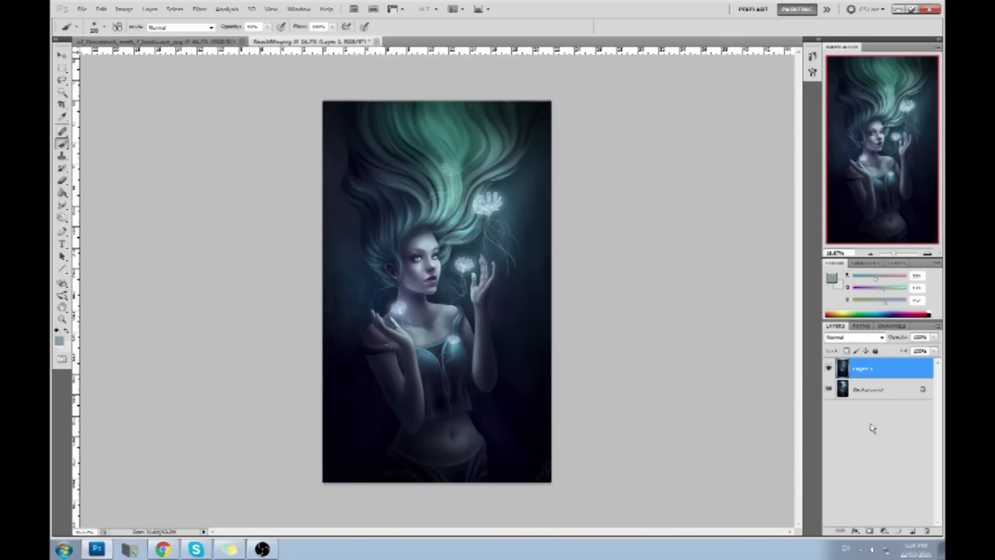
Step: Add a new layer above the retouched layer, reset the colours to default and enlarge the brush
{"action": "left_click", "coordinate": [913, 531]}
{"action": "key", "text": "d"}
{"action": "key", "text": "bracketright"}
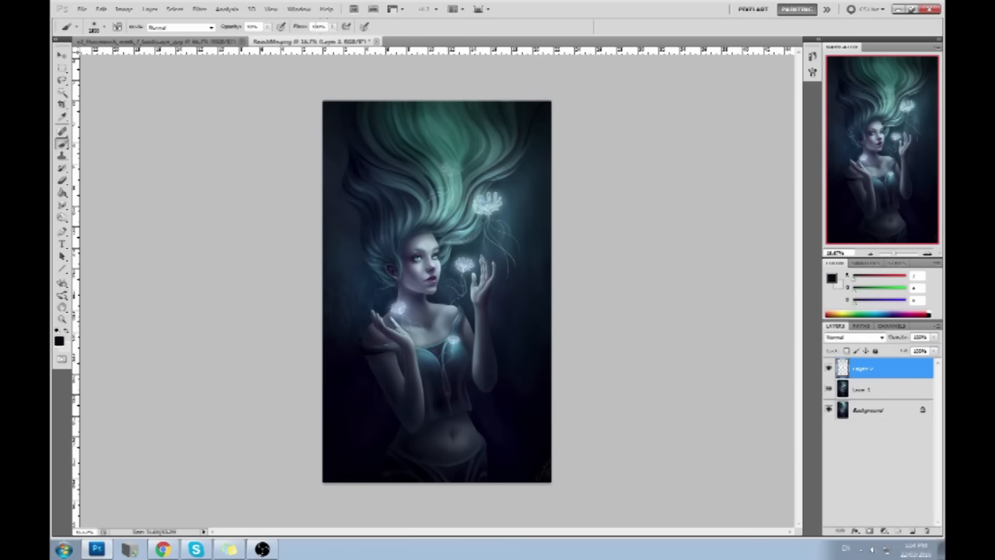
Step: Select the Dodge tool with the Highlights range, and remove the empty new layer to return to the retouched layer
{"action": "left_click", "coordinate": [67, 220]}
{"action": "left_click", "coordinate": [100, 225]}
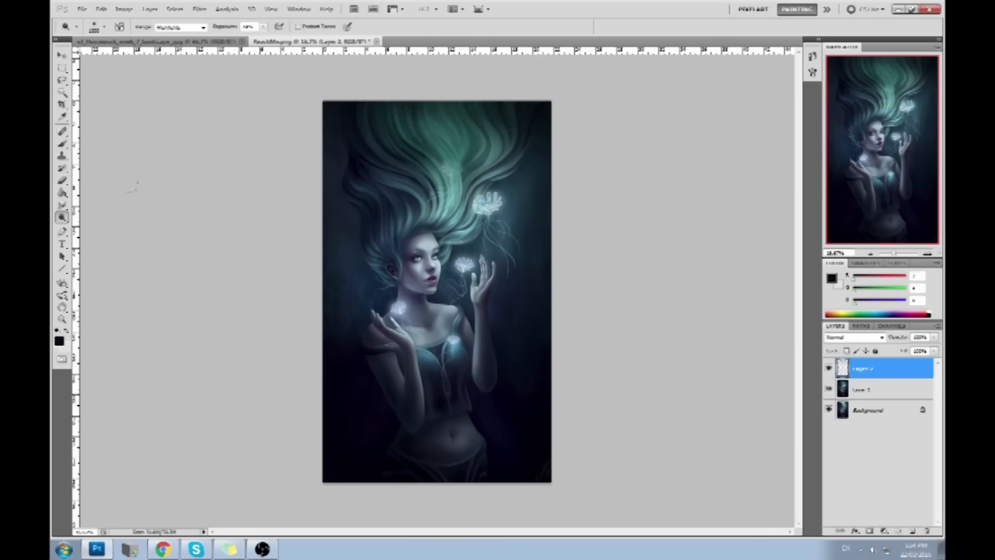
{"action": "right_click", "coordinate": [890, 368]}
{"action": "left_click", "coordinate": [865, 333]}
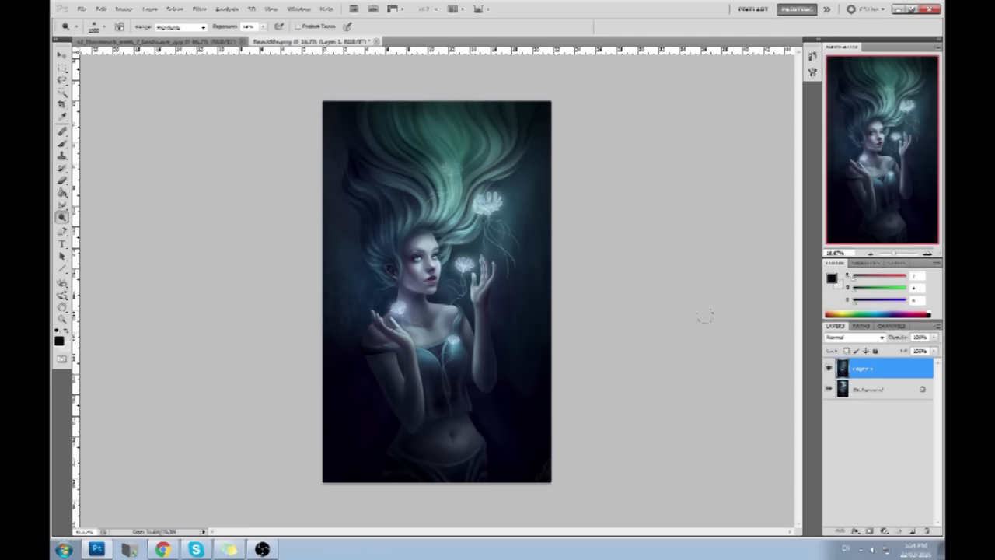
Step: Dodge small bright highlights into the flowing hair strands above the head with a smaller brush, undoing a misplaced stroke
{"action": "key", "text": "bracketleft"}
{"action": "key", "text": "bracketleft"}
{"action": "key", "text": "4"}
{"action": "mouse_move", "coordinate": [464, 202]}
{"action": "left_mouse_down"}
{"action": "mouse_move", "coordinate": [460, 214]}
{"action": "mouse_move", "coordinate": [464, 204]}
{"action": "left_mouse_up"}
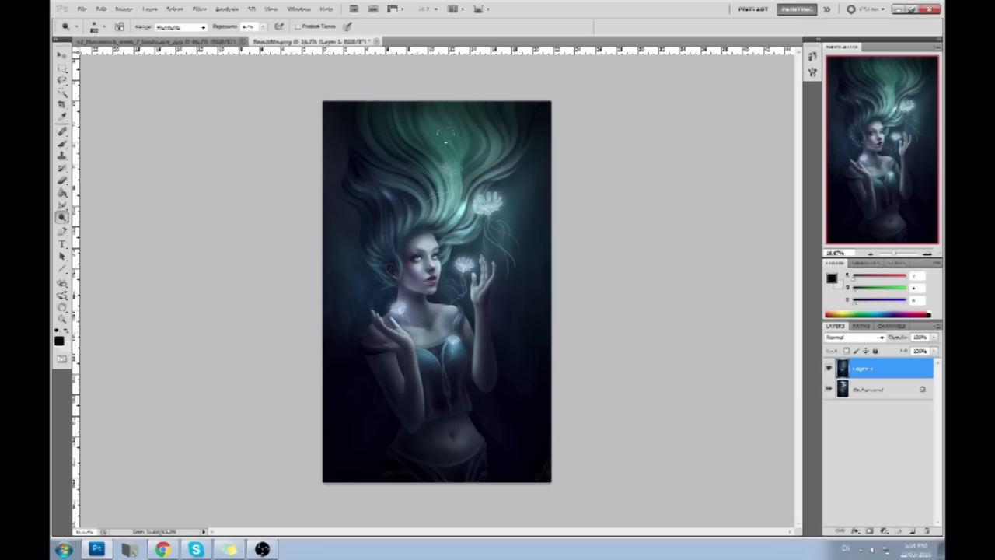
{"action": "key", "text": "ctrl+z"}
{"action": "left_click_drag", "start_coordinate": [419, 131], "coordinate": [429, 132]}
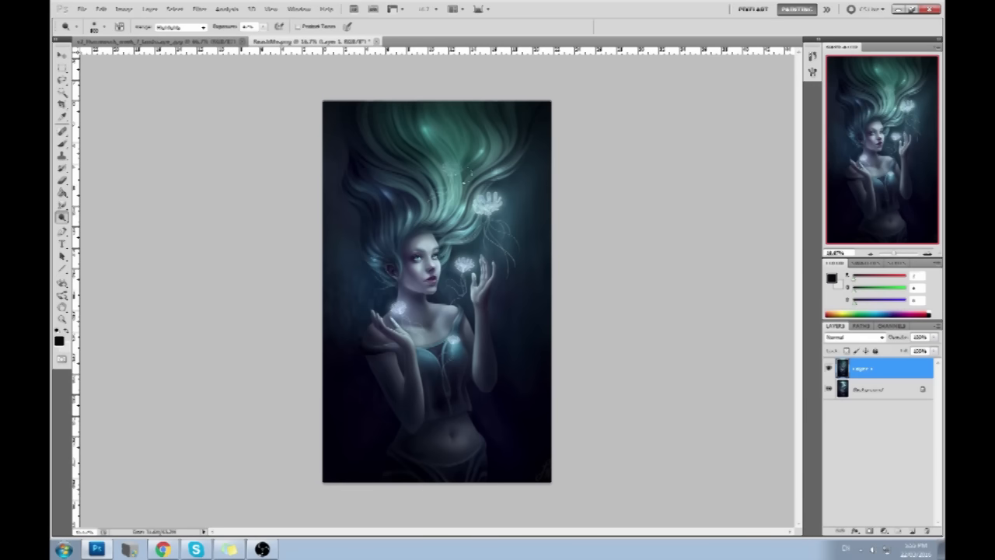
Step: Sample the dark background tone beside the upper hair for the Brush
{"action": "key", "text": "b"}
{"action": "left_click", "coordinate": [536, 116], "text": "alt"}
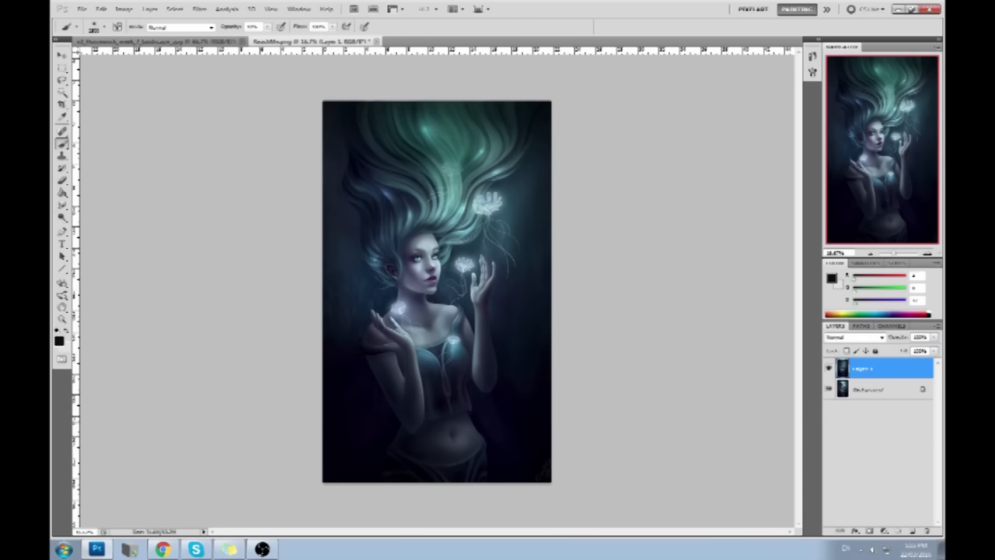
{"action": "left_click", "coordinate": [198, 549]}
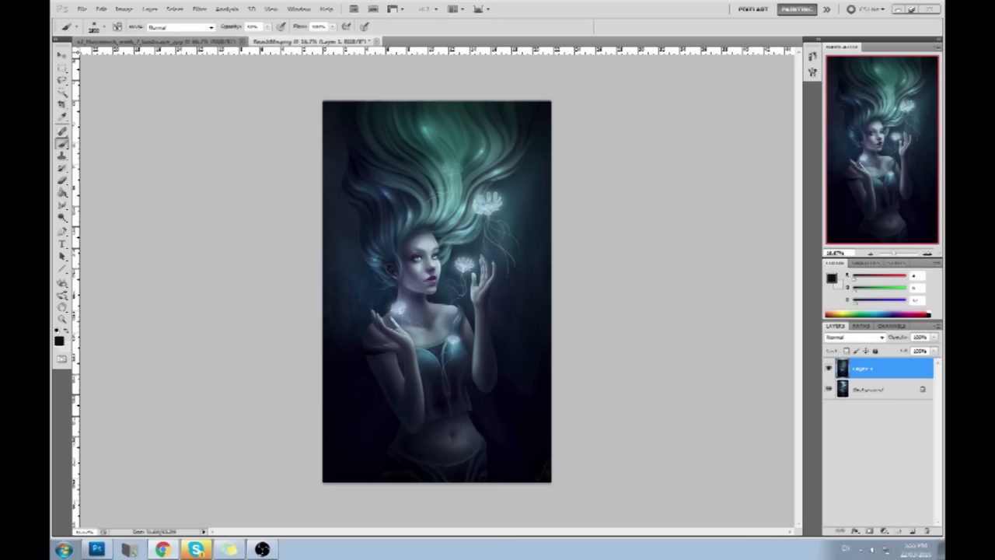
{"action": "left_click", "coordinate": [658, 231]}
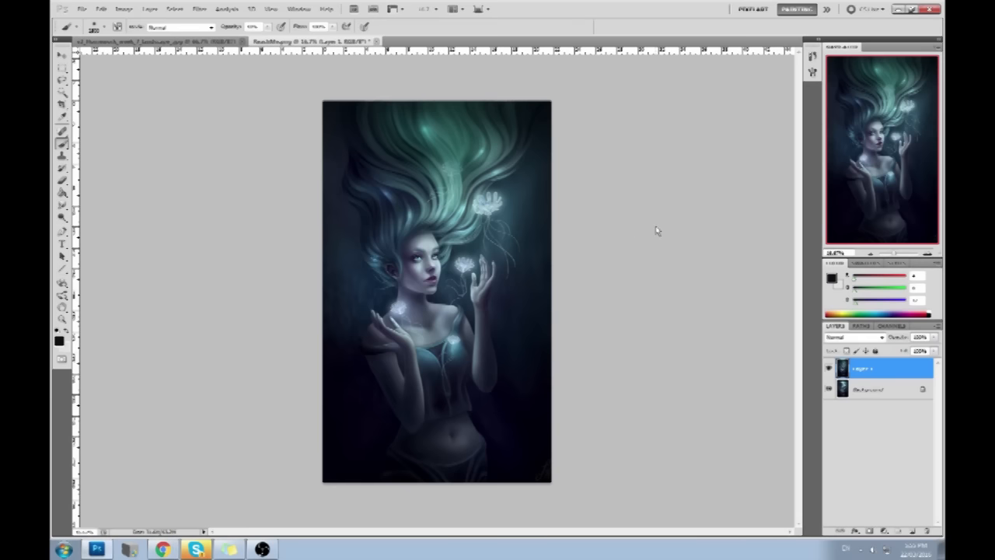
Step: Show the original painting, examine its bright hair glow in the Color Picker without keeping the colour, and show the retouched layer again
{"action": "left_click", "coordinate": [830, 369]}
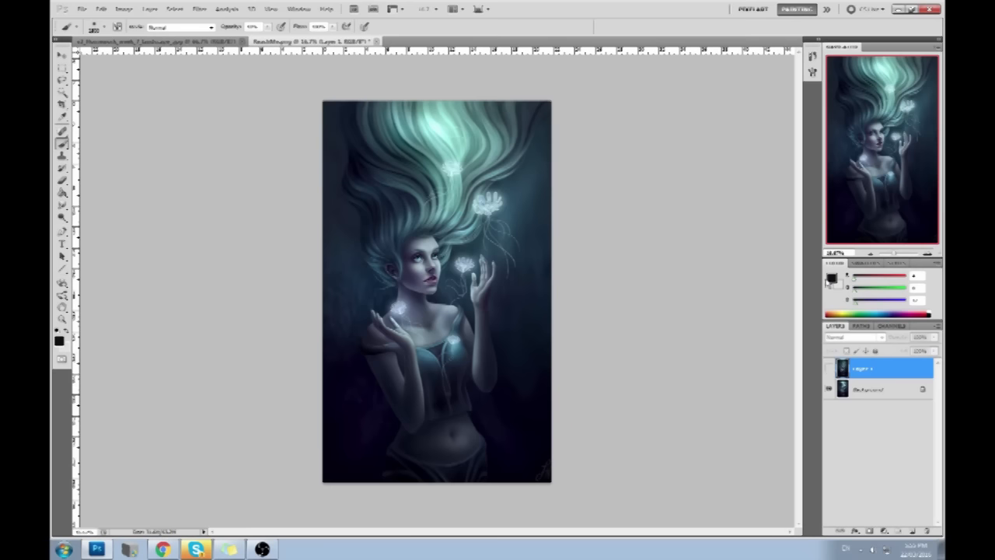
{"action": "left_click", "coordinate": [831, 279]}
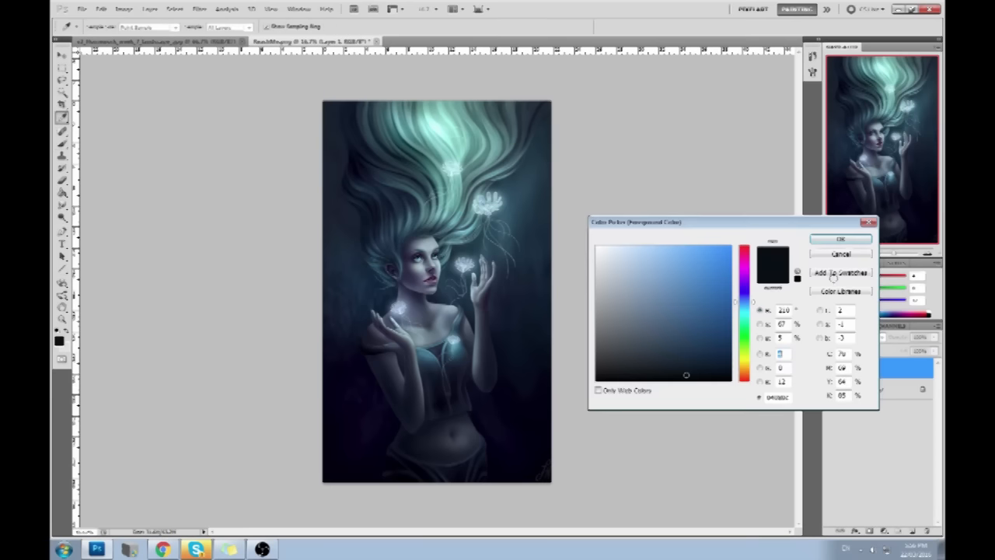
{"action": "left_click", "coordinate": [436, 124]}
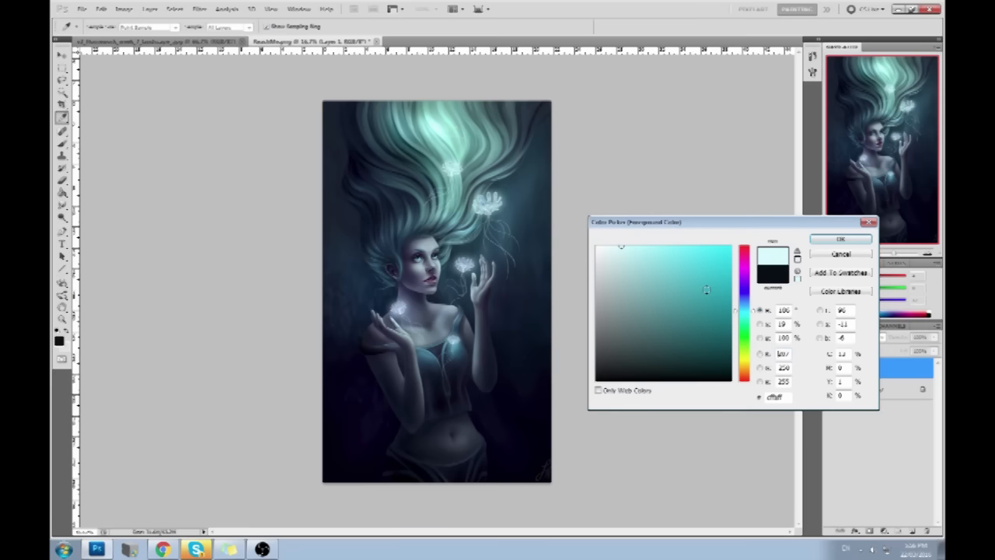
{"action": "left_click", "coordinate": [862, 256]}
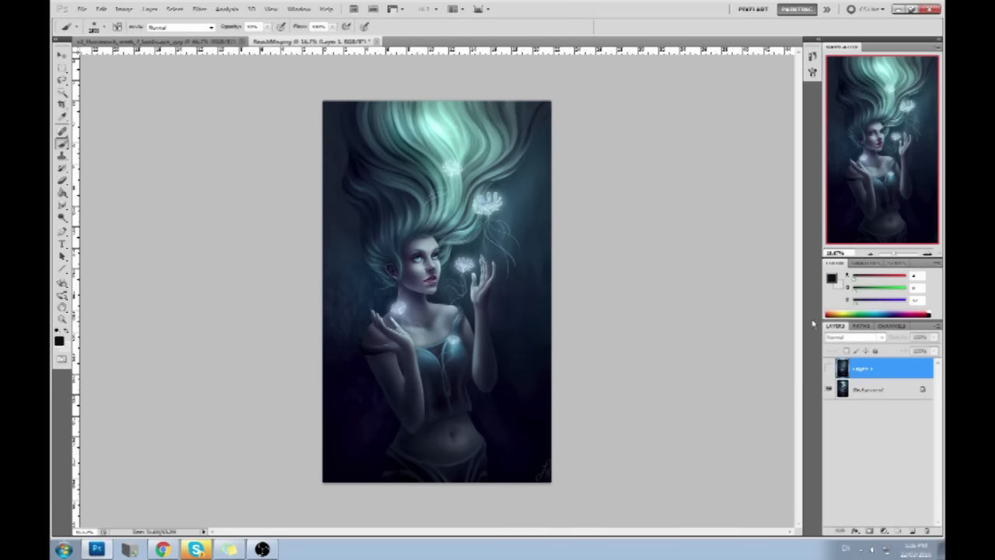
{"action": "left_click", "coordinate": [829, 368]}
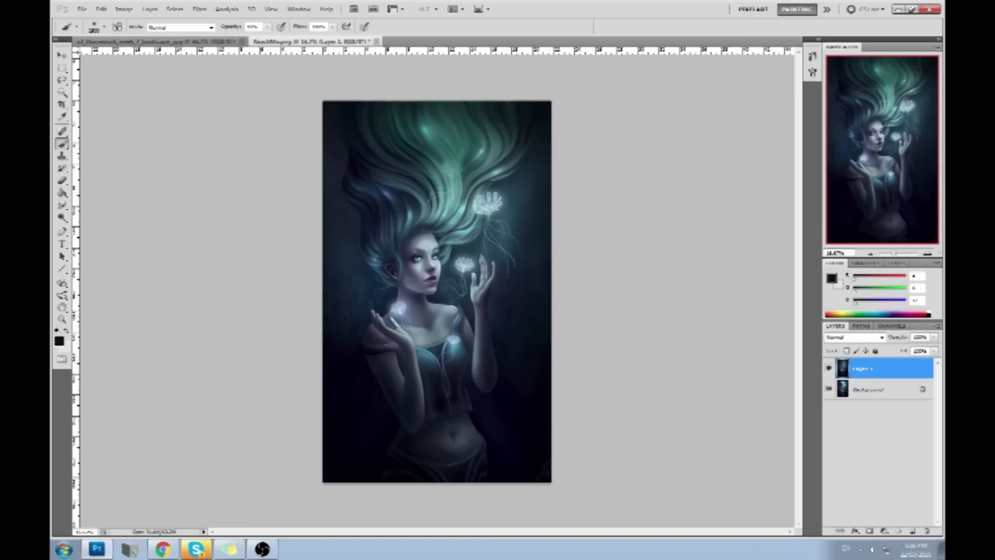
Step: Darken the woman's belly and hips with a dark tone sampled from the lower background, and add a new layer above
{"action": "left_click", "coordinate": [526, 446], "text": "alt"}
{"action": "left_click", "coordinate": [464, 437]}
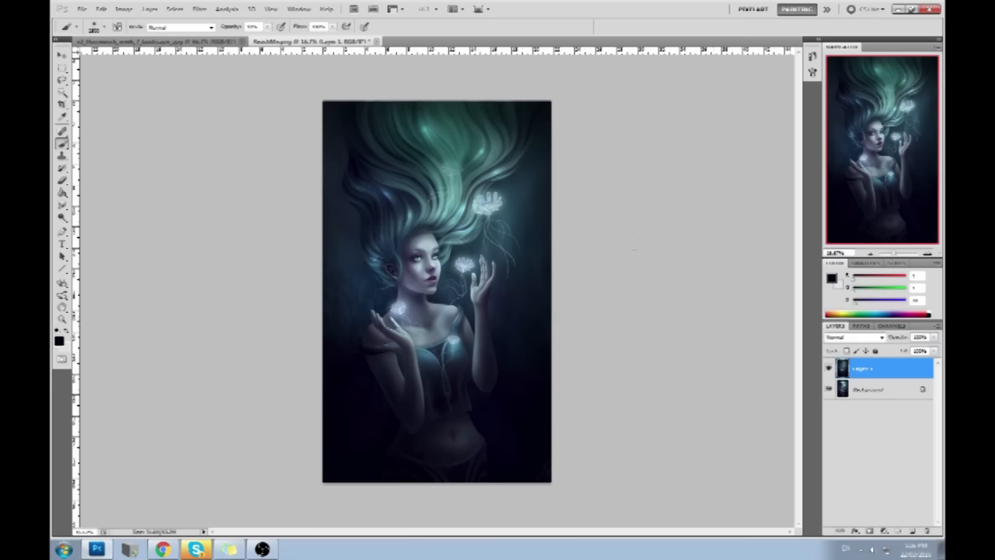
{"action": "left_click", "coordinate": [912, 530]}
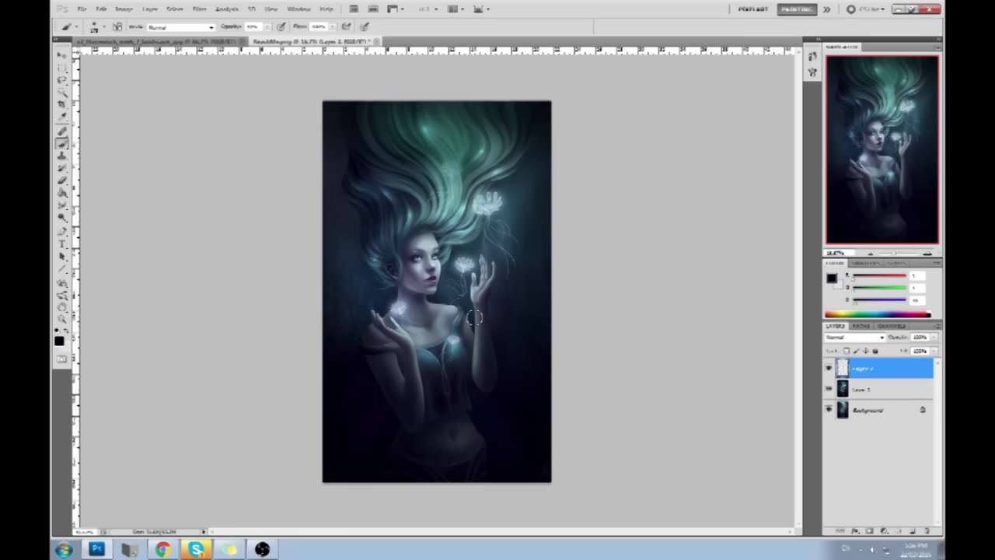
Step: Dab small glowing specks into the dark lower background on both sides of the body with light tones sampled from the flowers
{"action": "left_click", "coordinate": [469, 264], "text": "alt"}
{"action": "left_click", "coordinate": [535, 400]}
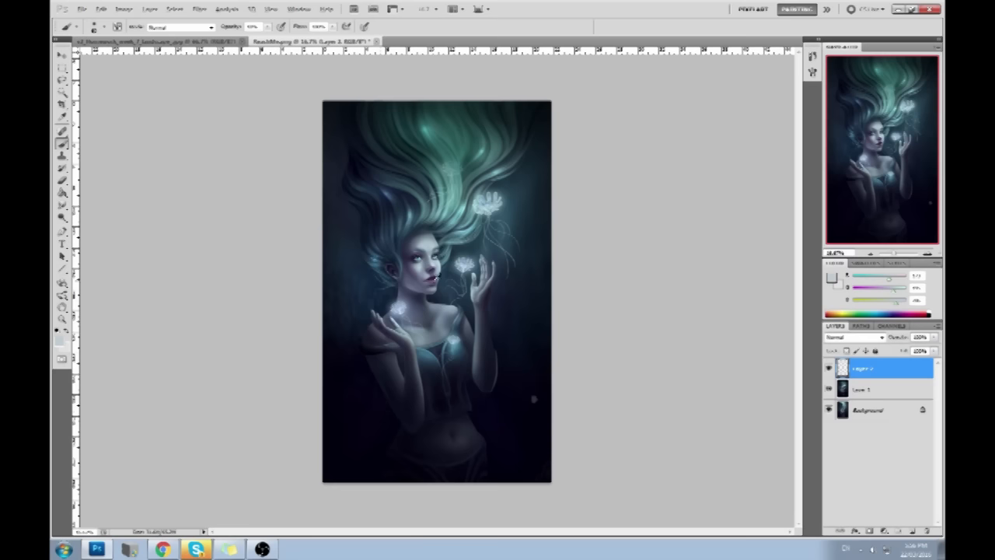
{"action": "left_click", "coordinate": [401, 308], "text": "alt"}
{"action": "left_click", "coordinate": [356, 471]}
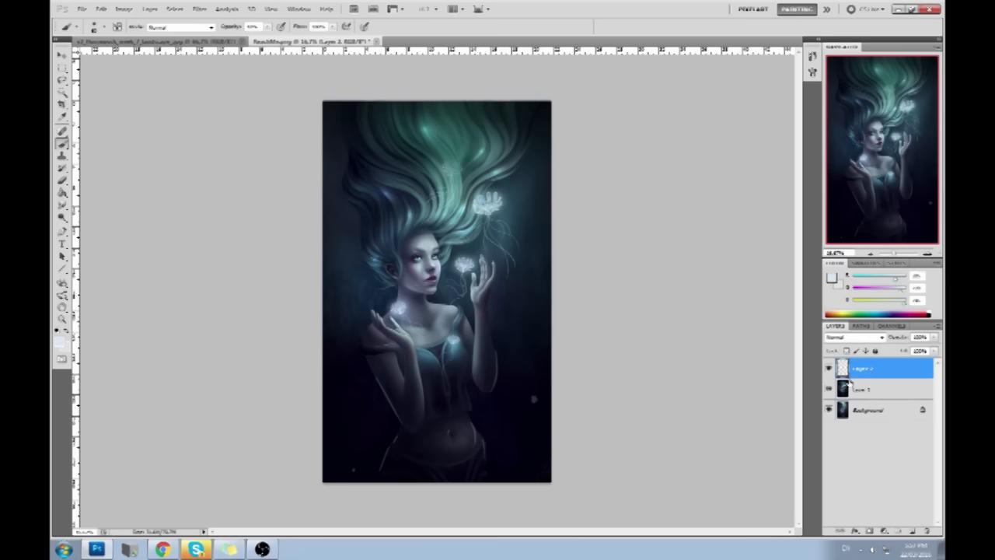
Step: Merge both upper layers into the Background and close ReachMe.png, saving its changes
{"action": "right_click", "coordinate": [869, 393]}
{"action": "left_click", "coordinate": [867, 371]}
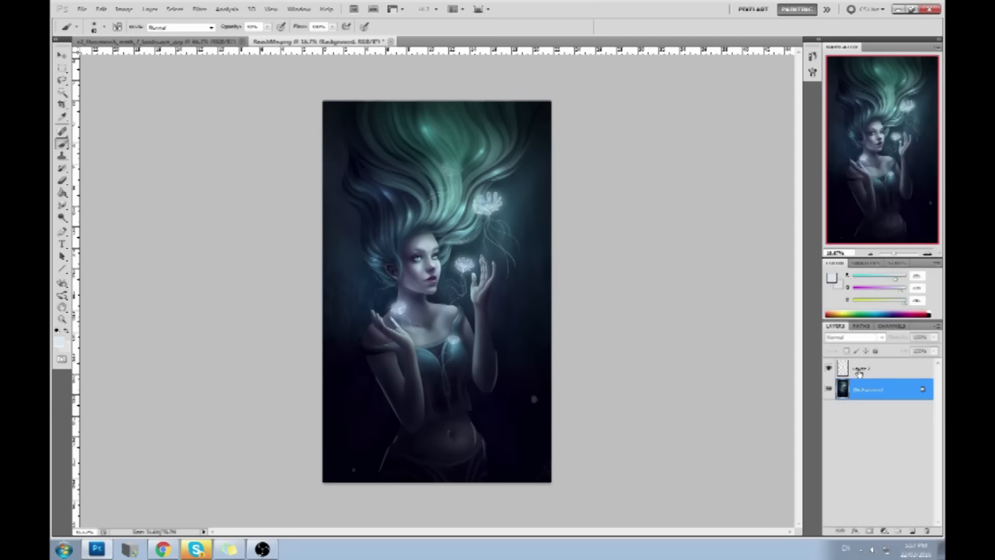
{"action": "right_click", "coordinate": [861, 371]}
{"action": "left_click", "coordinate": [859, 342]}
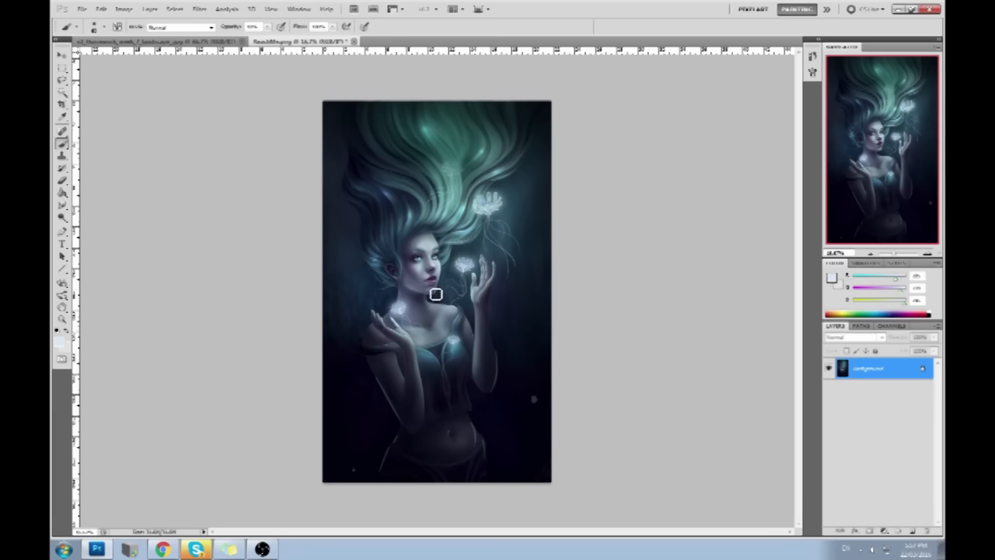
{"action": "left_click", "coordinate": [354, 43]}
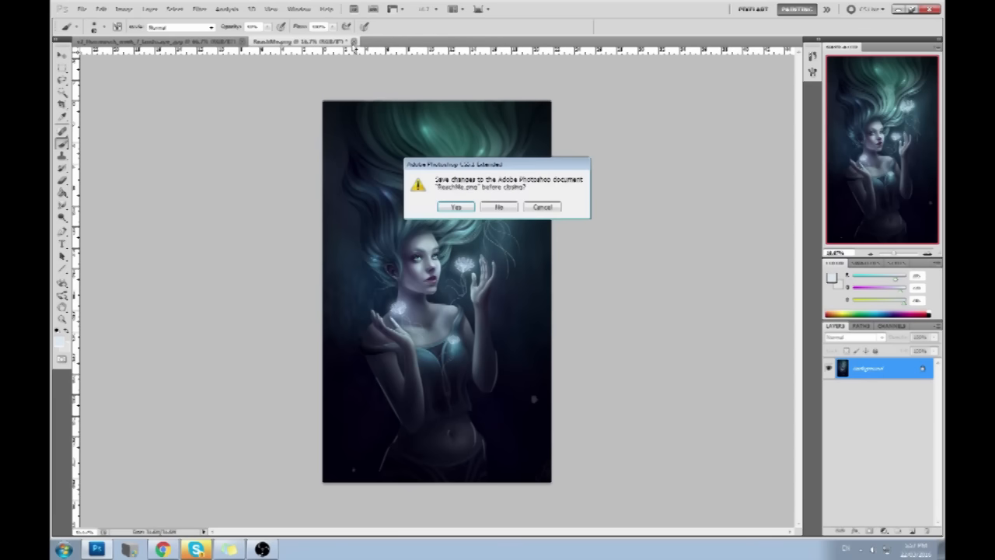
{"action": "left_click", "coordinate": [456, 207]}
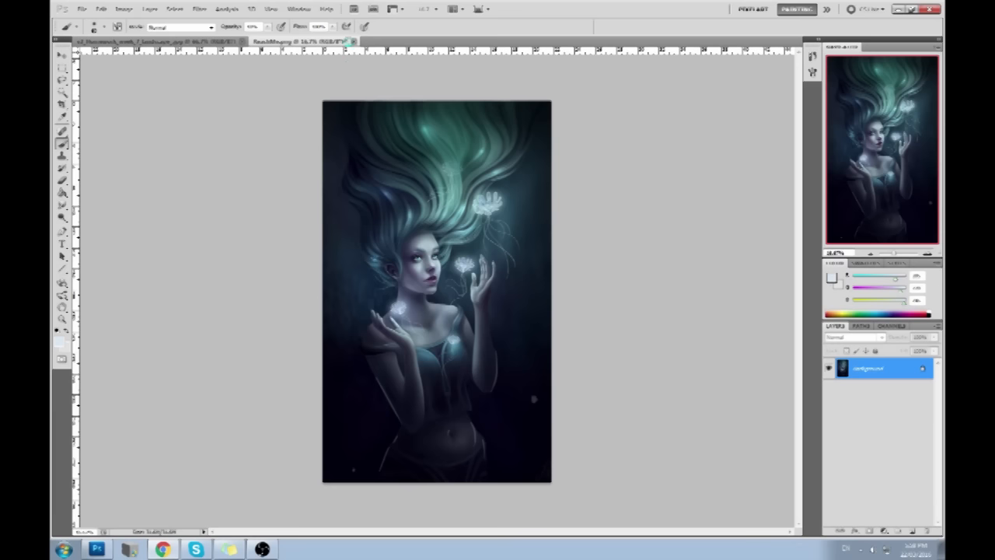
Step: Check the status of the ReachMe.png task and Photoshop's processor and memory use in Windows Task Manager, and minimize it
{"action": "right_click", "coordinate": [308, 553]}
{"action": "left_click", "coordinate": [334, 516]}
{"action": "left_click", "coordinate": [635, 160]}
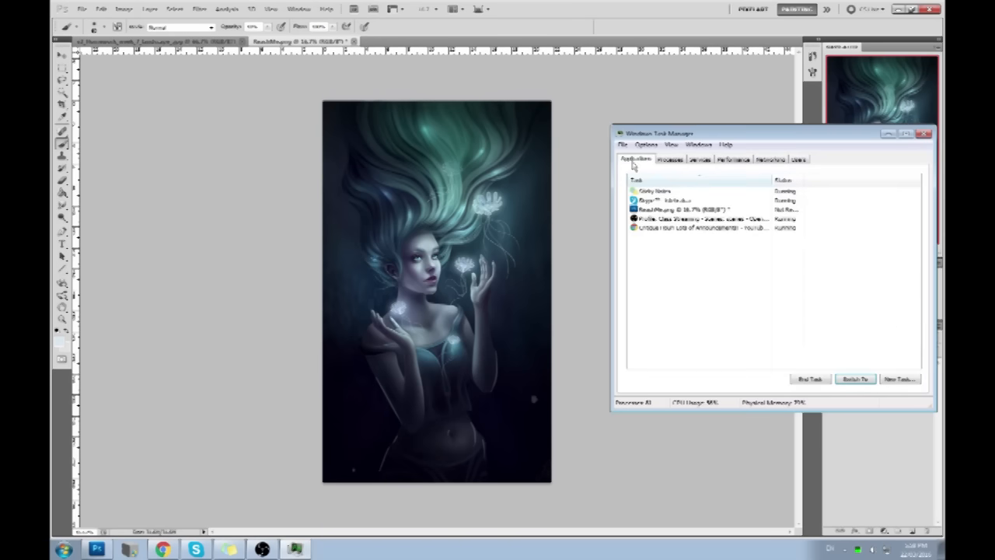
{"action": "left_click", "coordinate": [739, 209]}
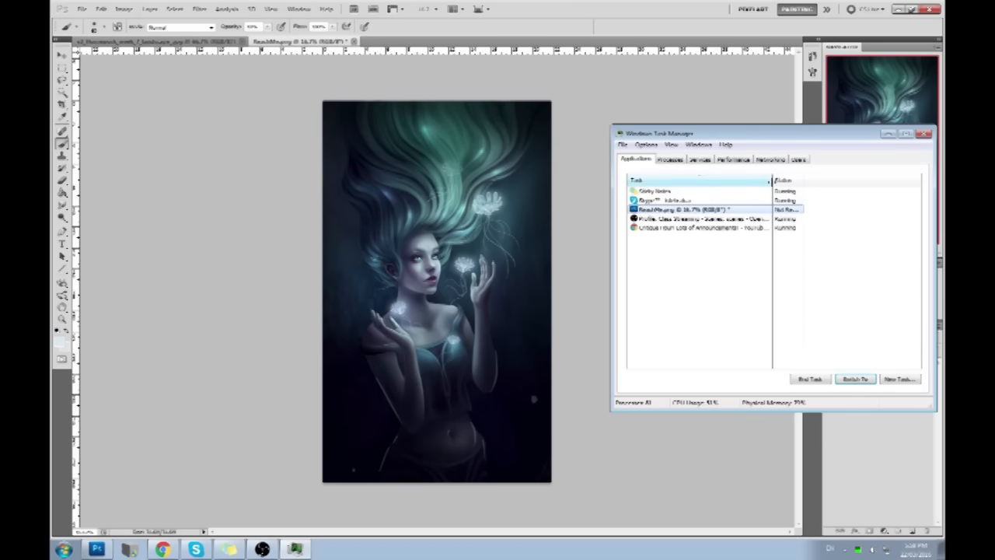
{"action": "left_click_drag", "start_coordinate": [773, 180], "coordinate": [823, 181]}
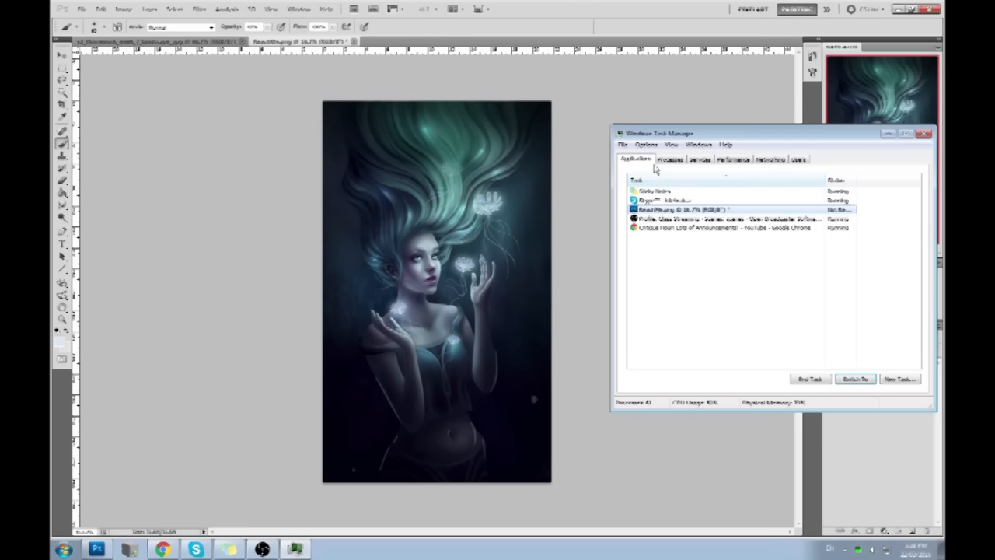
{"action": "left_click", "coordinate": [666, 160]}
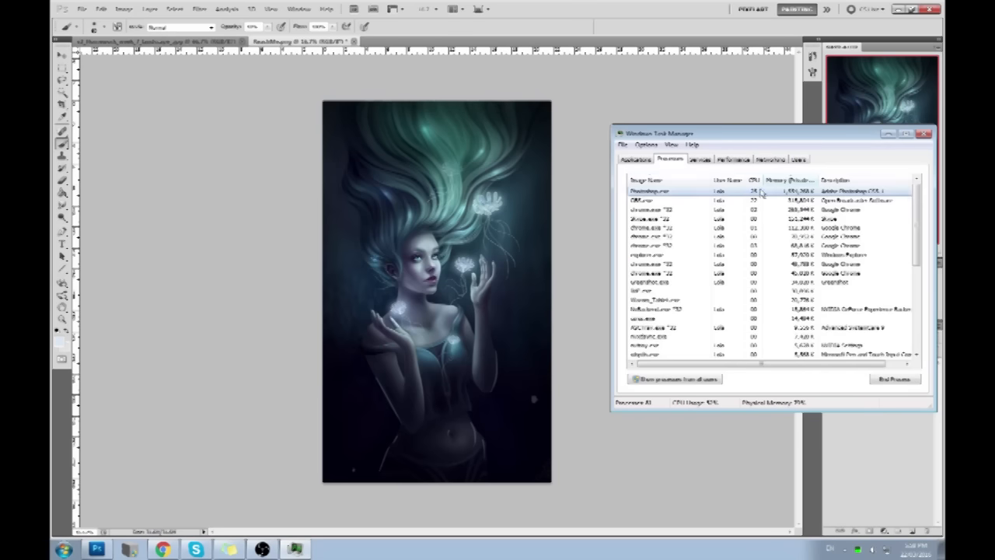
{"action": "left_click", "coordinate": [889, 134]}
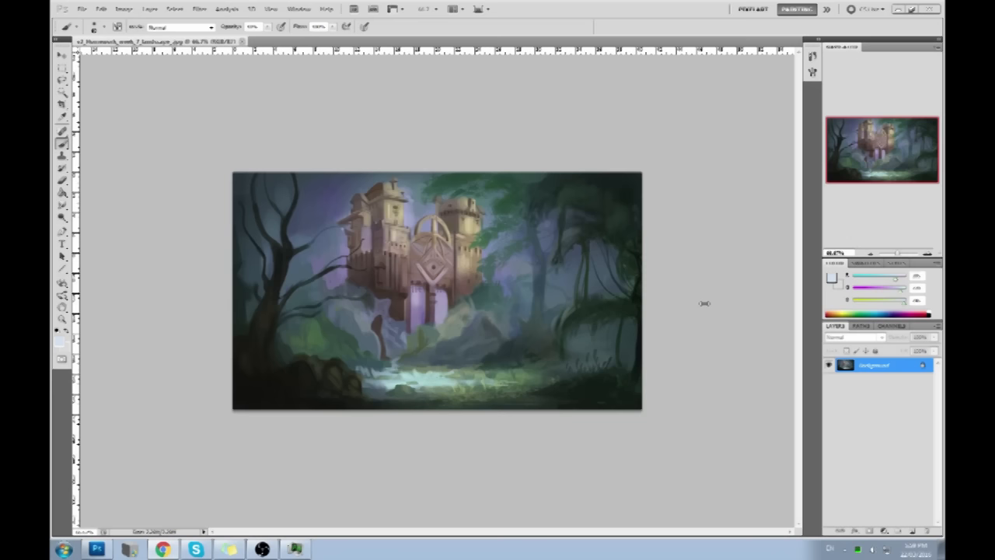
Step: Select the forest foreground and the castle's shaded side in the landscape with the Polygonal Lasso, and hide the selection outline
{"action": "key", "text": "l"}
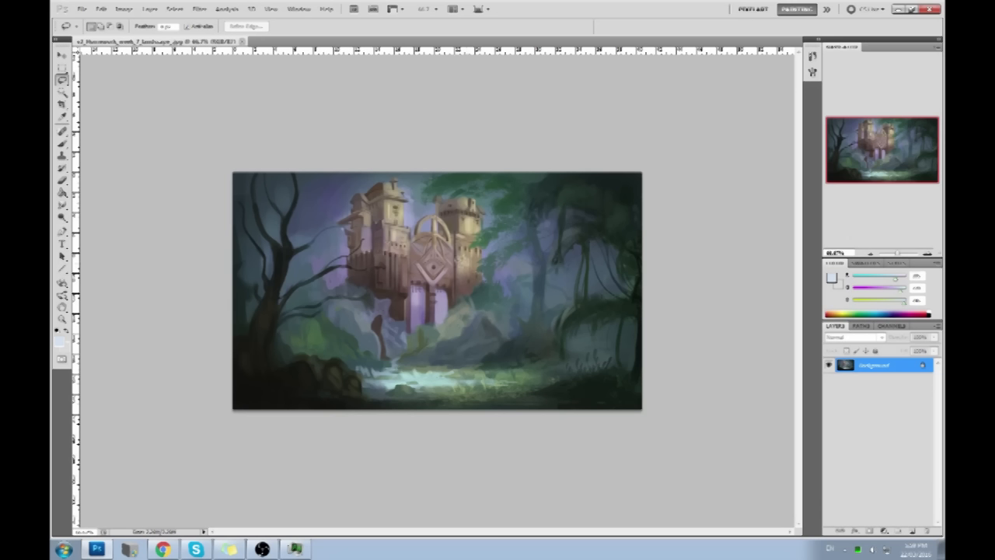
{"action": "right_click", "coordinate": [67, 83]}
{"action": "left_click", "coordinate": [109, 86]}
{"action": "left_click", "coordinate": [457, 265]}
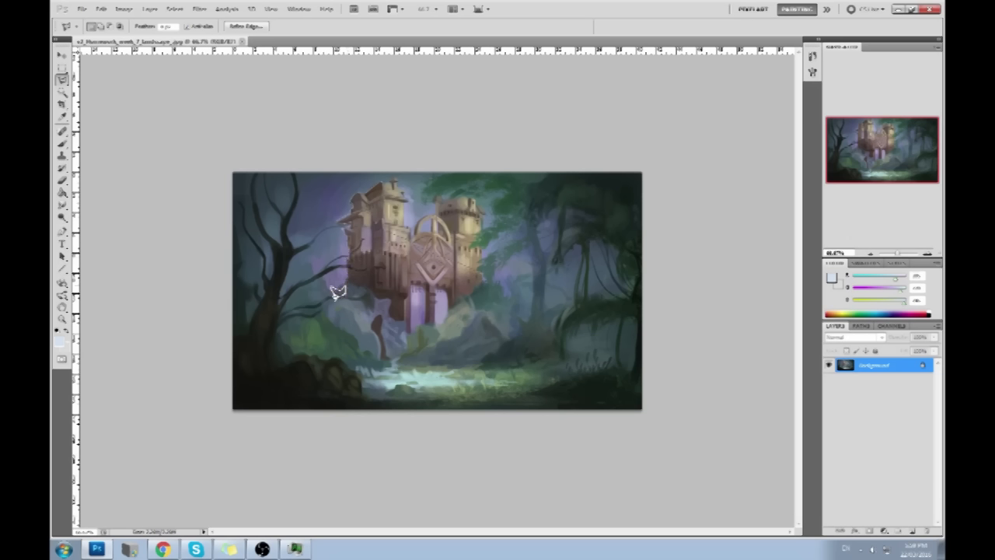
{"action": "mouse_move", "coordinate": [317, 262]}
{"action": "left_mouse_down"}
{"action": "mouse_move", "coordinate": [308, 205]}
{"action": "mouse_move", "coordinate": [265, 166]}
{"action": "mouse_move", "coordinate": [201, 174]}
{"action": "mouse_move", "coordinate": [182, 304]}
{"action": "mouse_move", "coordinate": [195, 471]}
{"action": "mouse_move", "coordinate": [454, 510]}
{"action": "mouse_move", "coordinate": [662, 464]}
{"action": "mouse_move", "coordinate": [734, 361]}
{"action": "mouse_move", "coordinate": [699, 211]}
{"action": "mouse_move", "coordinate": [613, 154]}
{"action": "mouse_move", "coordinate": [553, 175]}
{"action": "mouse_move", "coordinate": [430, 185]}
{"action": "left_mouse_up"}
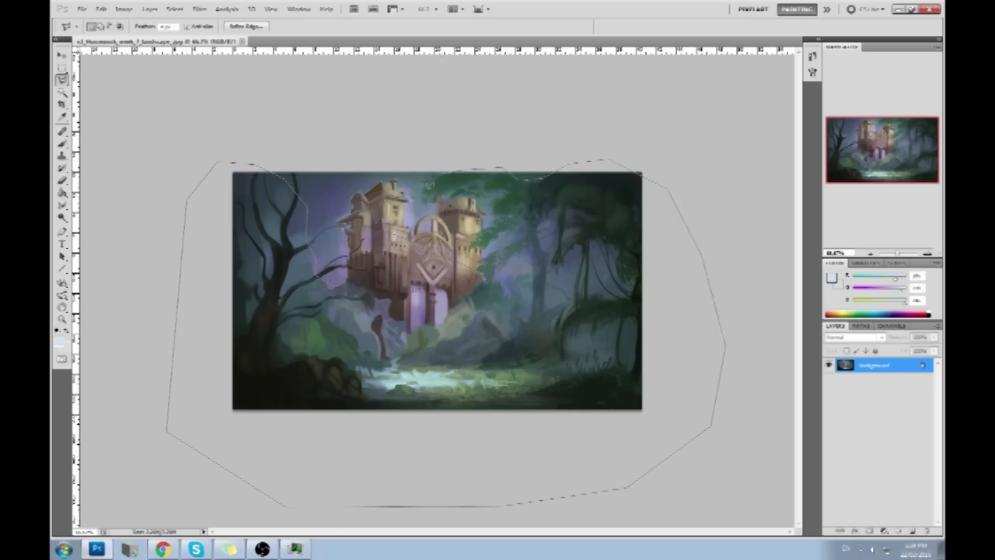
{"action": "mouse_move", "coordinate": [492, 252]}
{"action": "left_mouse_down"}
{"action": "mouse_move", "coordinate": [482, 268]}
{"action": "mouse_move", "coordinate": [496, 262]}
{"action": "left_mouse_up"}
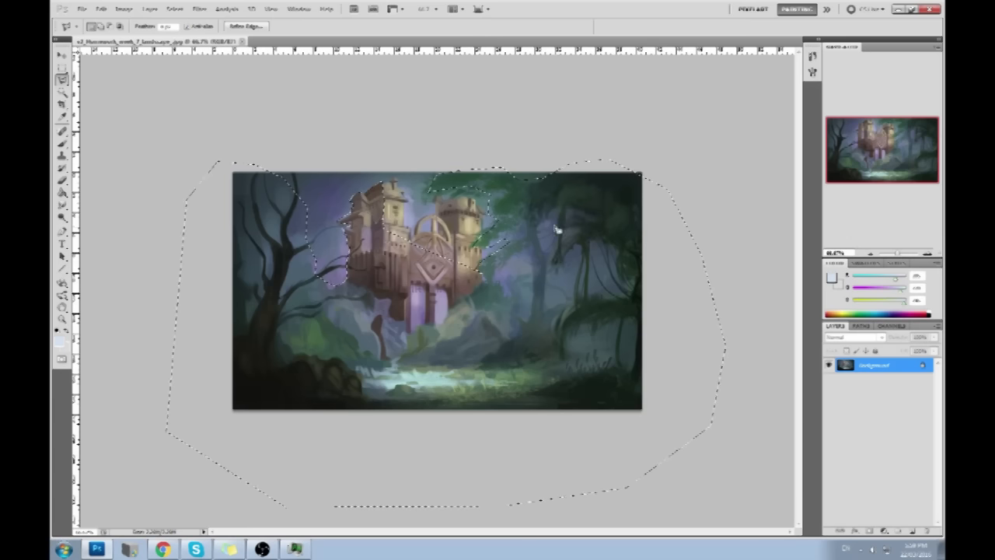
{"action": "key", "text": "ctrl+d"}
{"action": "key", "text": "b"}
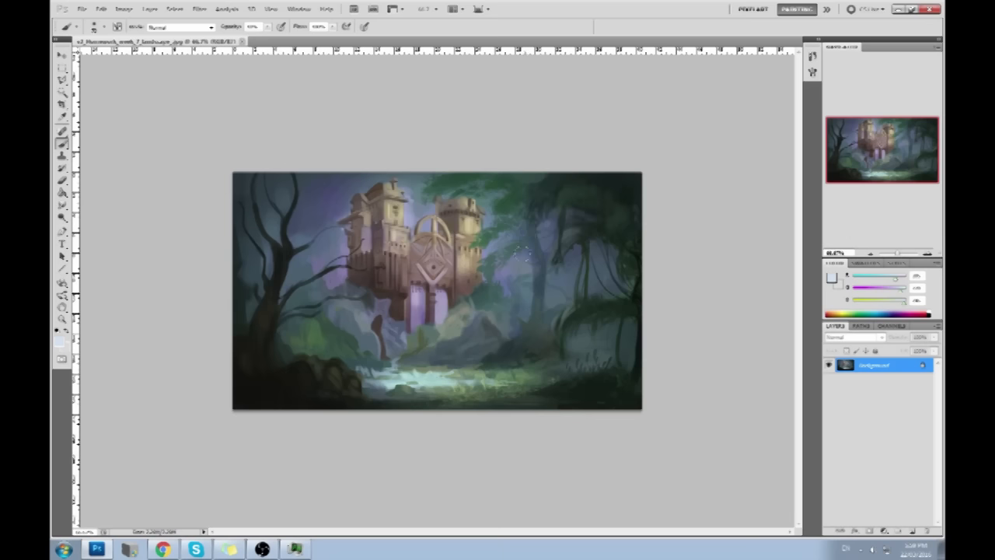
Step: Add a new layer and set the foreground colour to a dark magenta red with hue 339, saturation 57 and brightness 49
{"action": "left_click", "coordinate": [910, 530]}
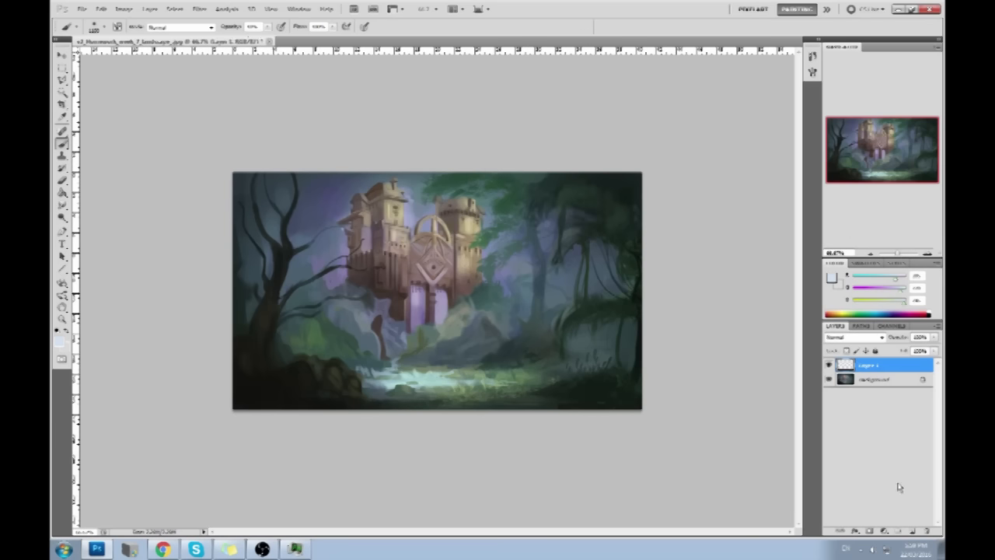
{"action": "left_click", "coordinate": [871, 289]}
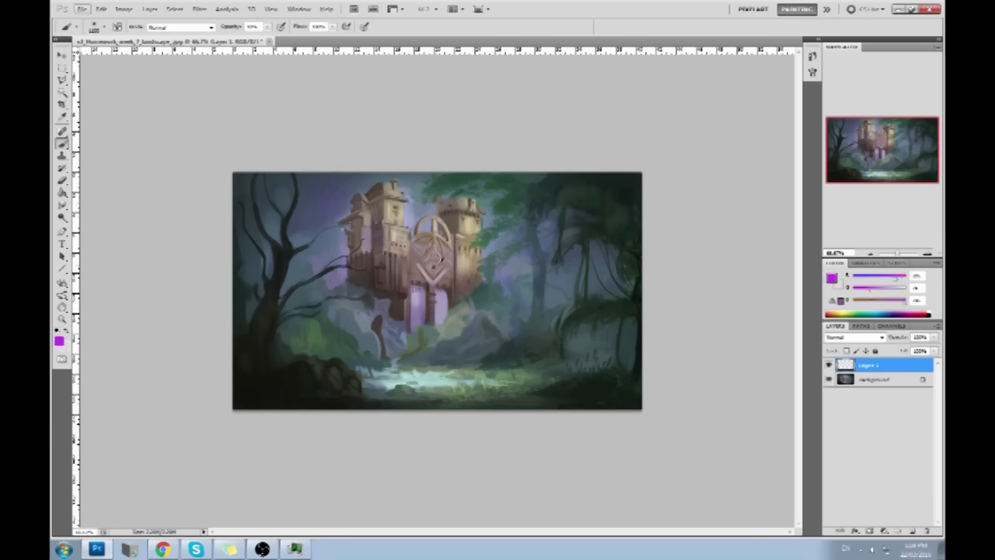
{"action": "key", "text": "i"}
{"action": "left_click", "coordinate": [425, 275]}
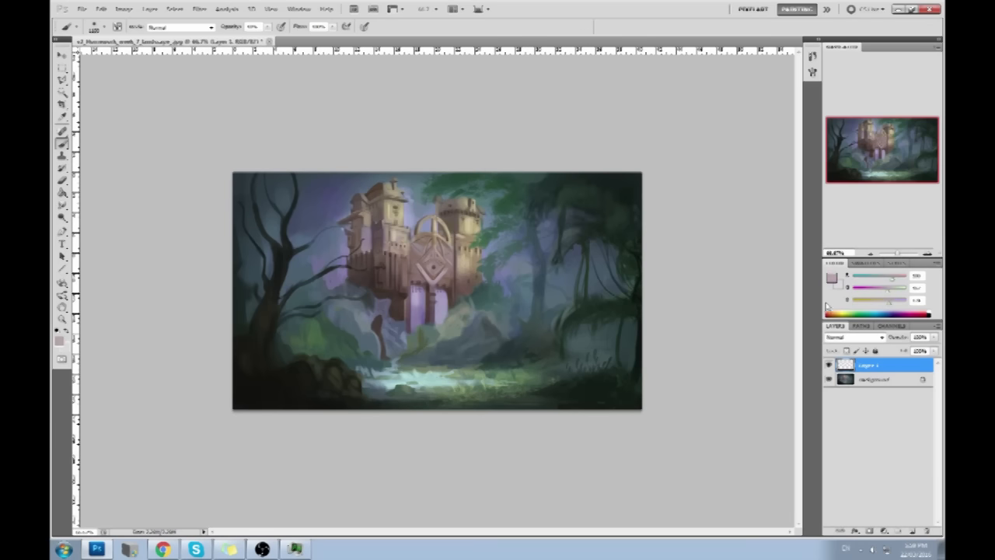
{"action": "left_click", "coordinate": [832, 277]}
{"action": "left_click_drag", "start_coordinate": [709, 295], "coordinate": [679, 325]}
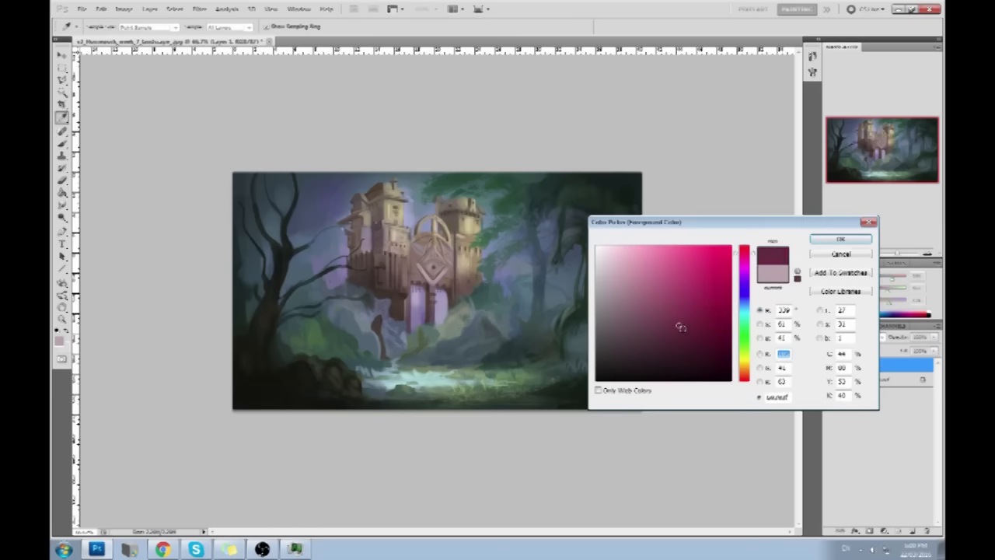
{"action": "left_click", "coordinate": [666, 316]}
{"action": "left_click_drag", "start_coordinate": [666, 315], "coordinate": [673, 314]}
{"action": "left_click", "coordinate": [822, 242]}
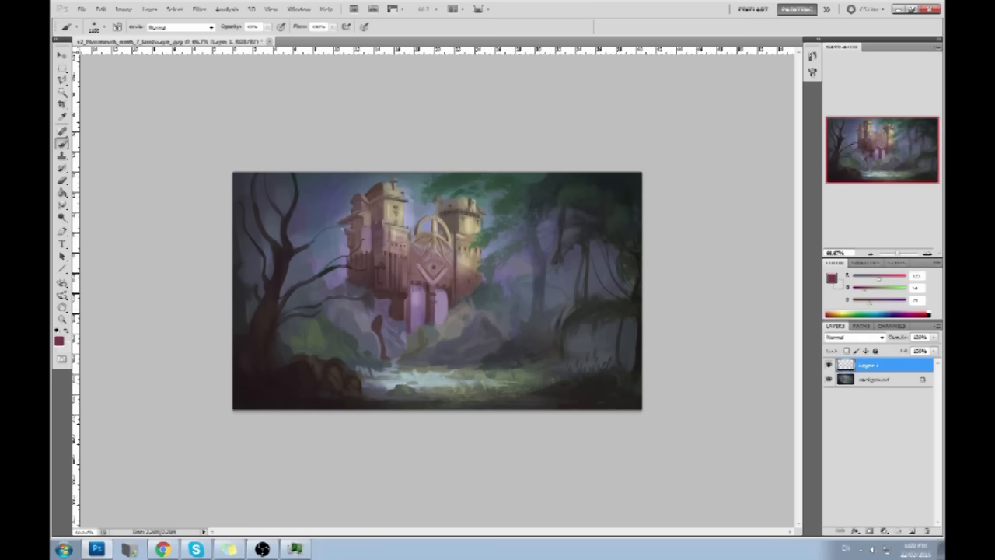
Step: Paint the dark magenta tone with a large soft Brush over the selected forest, water and shaded castle side
{"action": "left_click", "coordinate": [437, 311]}
{"action": "left_click", "coordinate": [436, 326]}
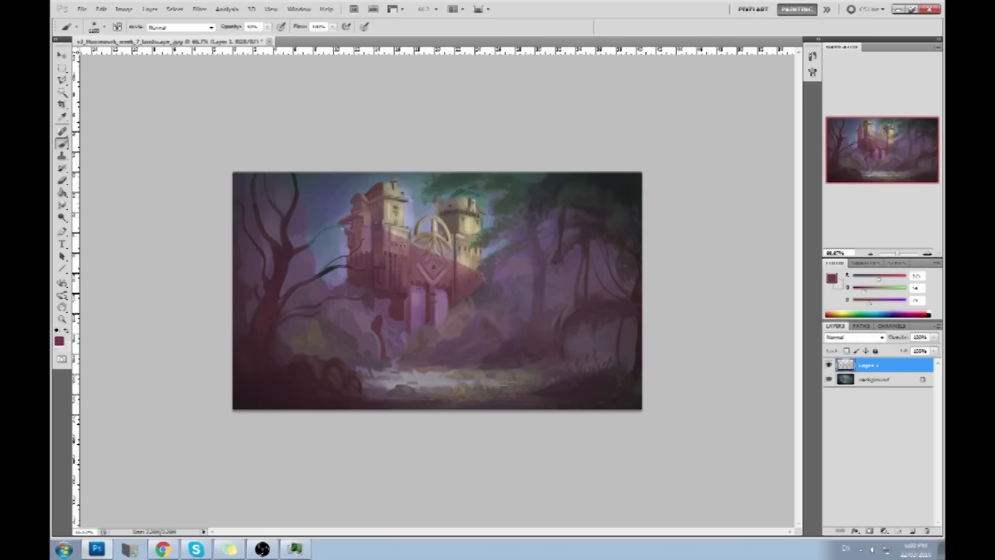
{"action": "left_click", "coordinate": [419, 372]}
Step: Deselect the area and try the Multiply blend mode on the painted shadow layer
{"action": "key", "text": "m"}
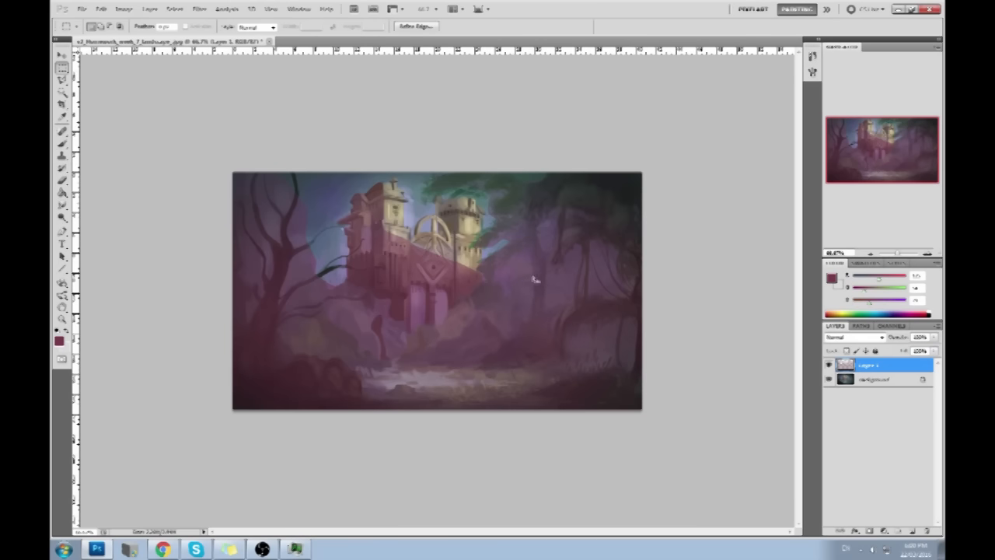
{"action": "left_click", "coordinate": [855, 337]}
{"action": "left_click", "coordinate": [852, 66]}
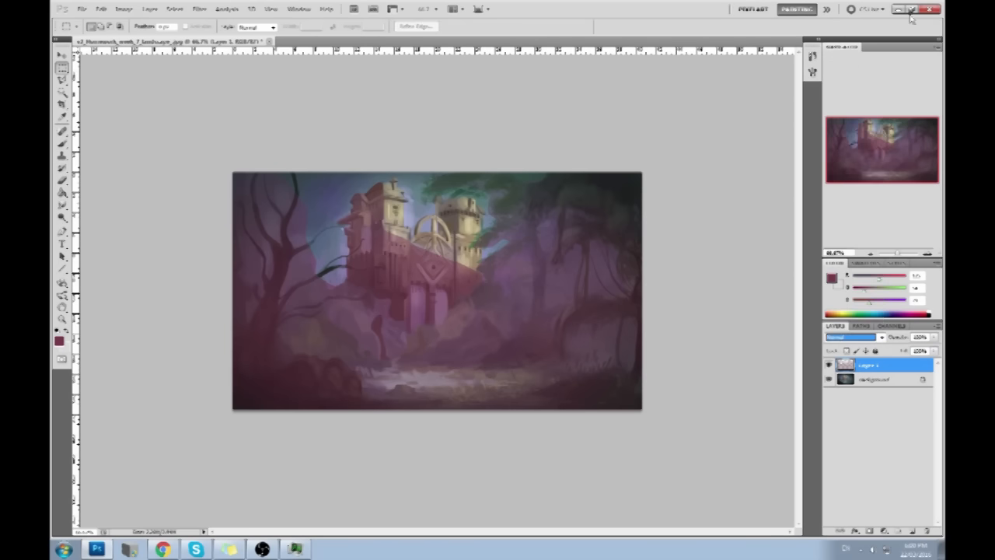
{"action": "key", "text": "Down"}
{"action": "key", "text": "Down"}
{"action": "key", "text": "Down"}
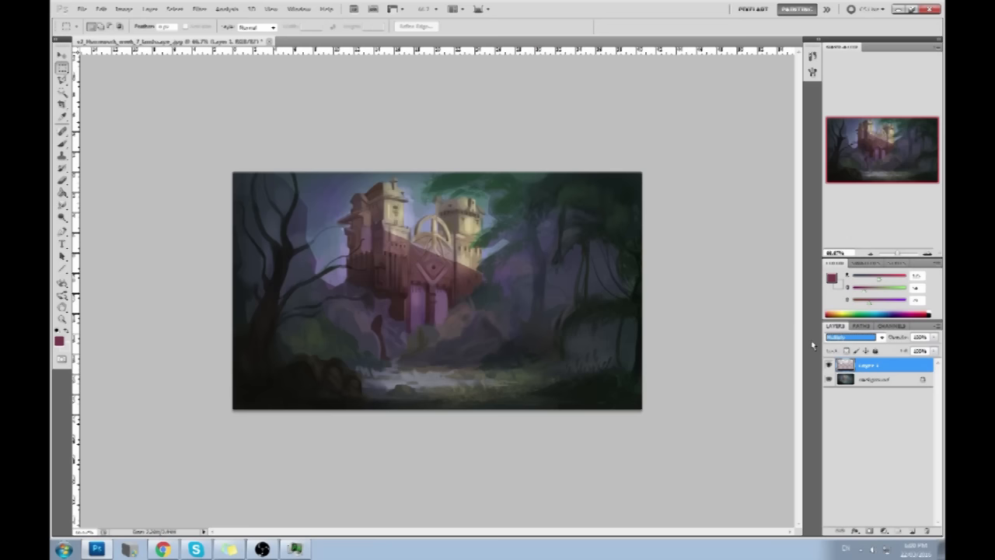
{"action": "right_click", "coordinate": [502, 233]}
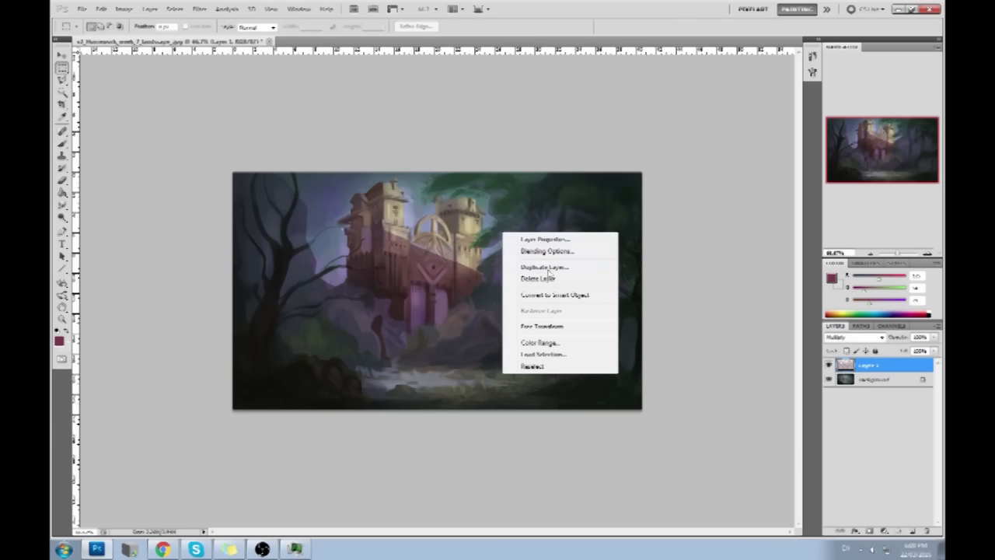
{"action": "left_click", "coordinate": [659, 263]}
{"action": "right_click", "coordinate": [497, 264]}
{"action": "left_click", "coordinate": [728, 236]}
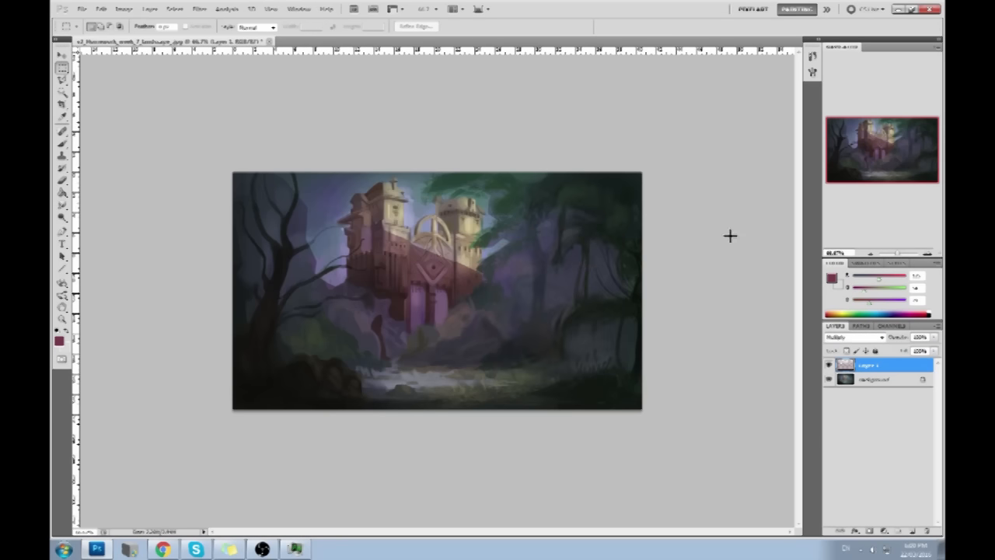
Step: Step back through the History to the last brush stroke, undoing the deselection and the blend mode changes
{"action": "key", "text": "ctrl+z"}
{"action": "left_click", "coordinate": [811, 59]}
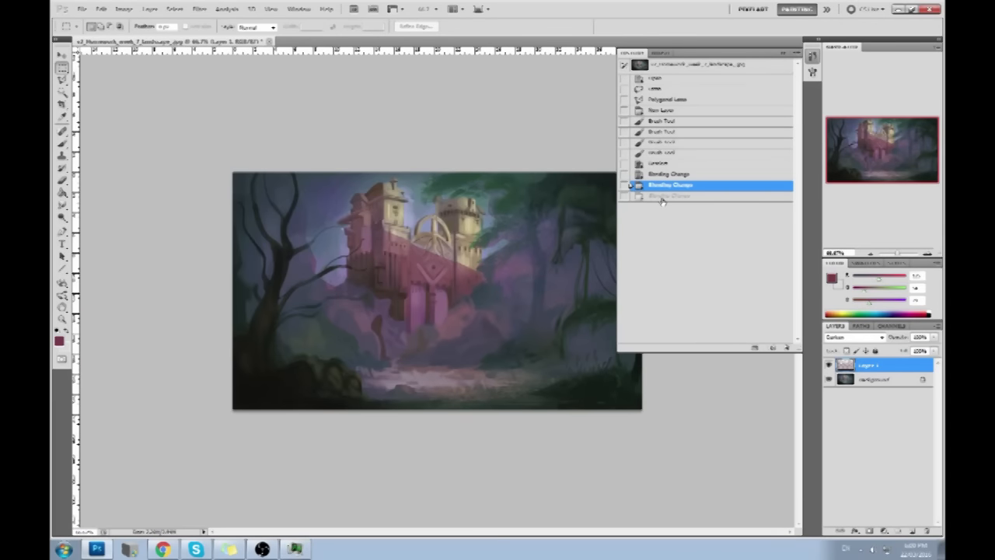
{"action": "left_click", "coordinate": [662, 196]}
{"action": "left_click", "coordinate": [660, 164]}
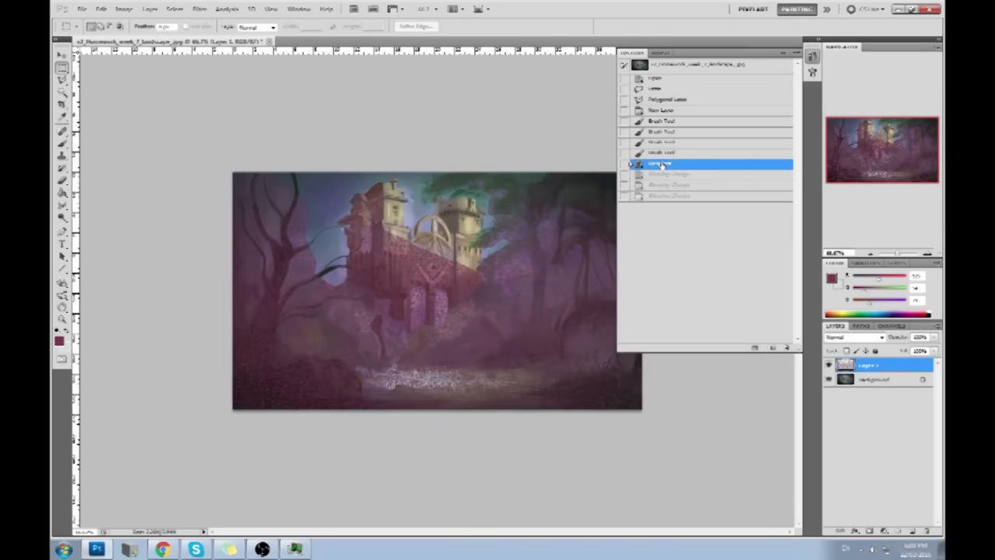
{"action": "left_click", "coordinate": [669, 153]}
{"action": "left_click", "coordinate": [661, 165]}
{"action": "left_click", "coordinate": [666, 197]}
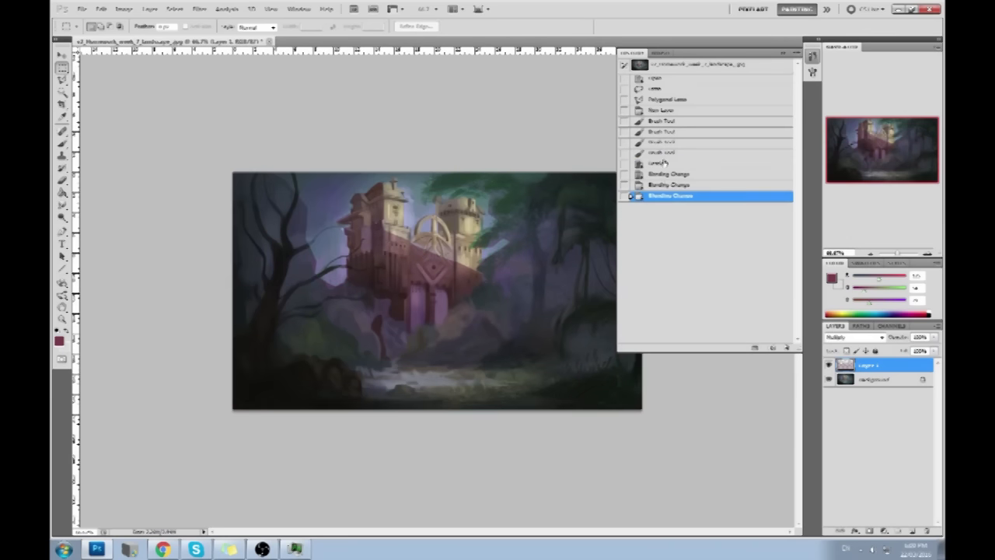
{"action": "left_click", "coordinate": [666, 164]}
{"action": "left_click", "coordinate": [670, 154]}
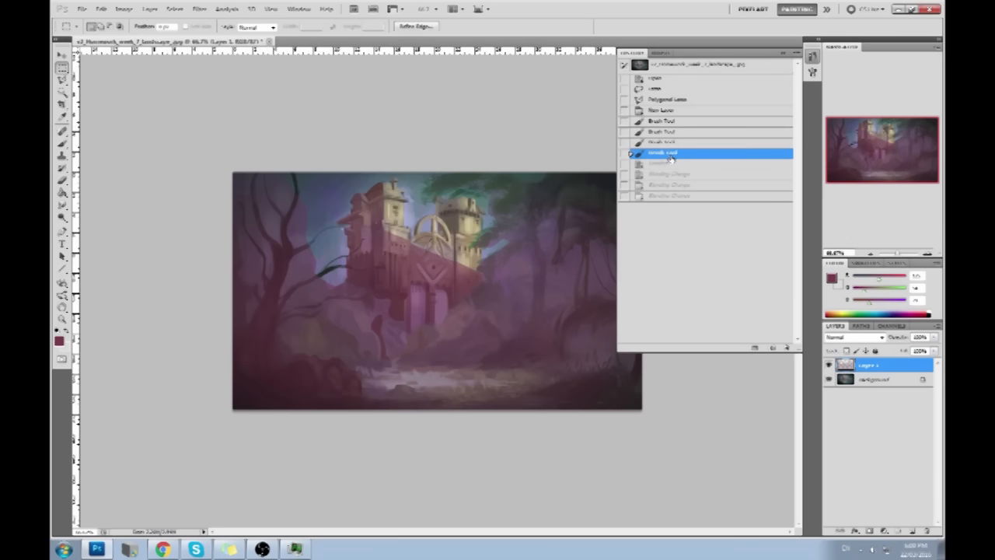
{"action": "left_click", "coordinate": [784, 55]}
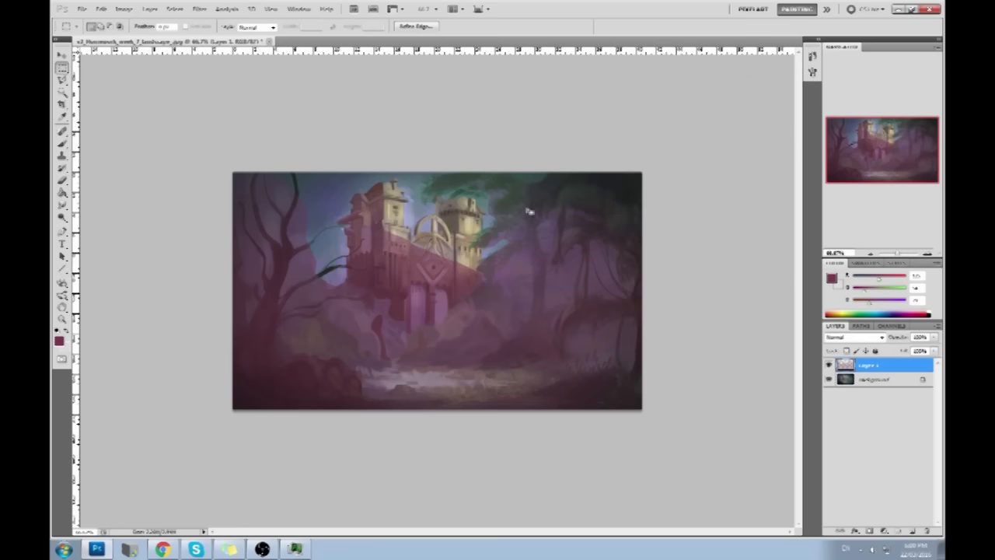
Step: Invert the selection to cover the sky and the sunlit castle towers, and add a new layer for it
{"action": "right_click", "coordinate": [519, 293]}
{"action": "left_click", "coordinate": [544, 309]}
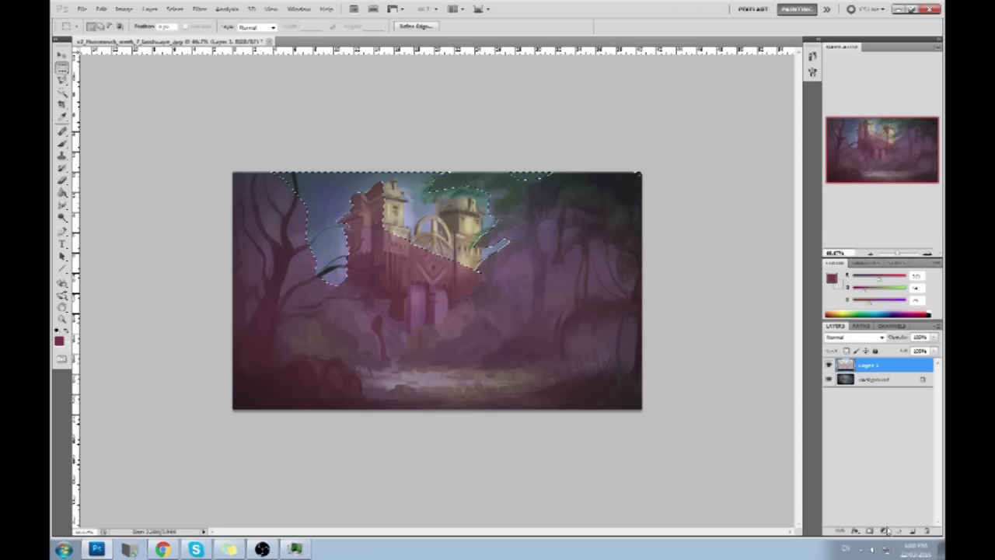
{"action": "left_click", "coordinate": [914, 531]}
Step: Set the foreground colour to a pale gold with a hue of about 38°, 34% saturation and 92% brightness
{"action": "left_click", "coordinate": [831, 278]}
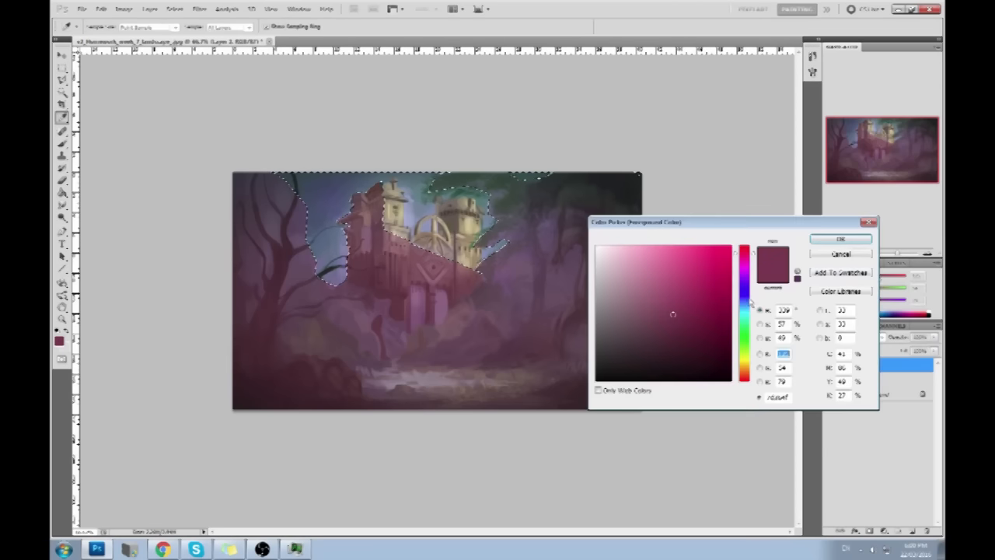
{"action": "left_click_drag", "start_coordinate": [747, 370], "coordinate": [746, 365]}
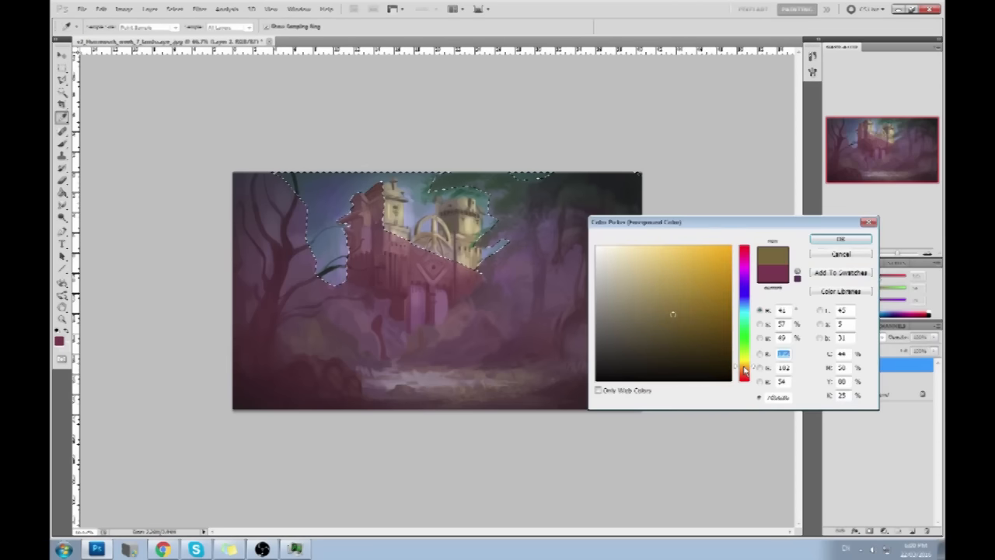
{"action": "mouse_move", "coordinate": [669, 310]}
{"action": "left_mouse_down"}
{"action": "mouse_move", "coordinate": [668, 267]}
{"action": "mouse_move", "coordinate": [640, 267]}
{"action": "mouse_move", "coordinate": [642, 256]}
{"action": "left_mouse_up"}
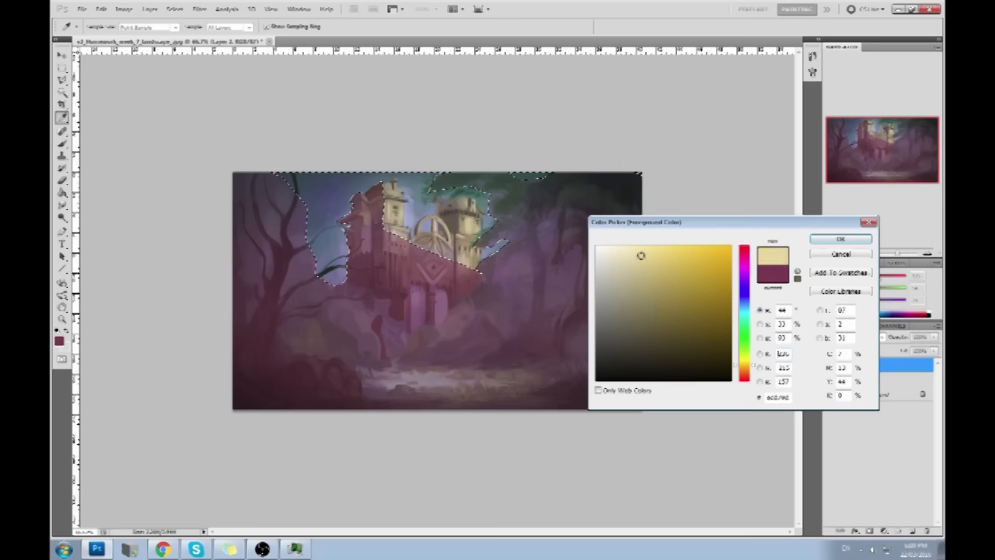
{"action": "left_click_drag", "start_coordinate": [758, 371], "coordinate": [753, 369]}
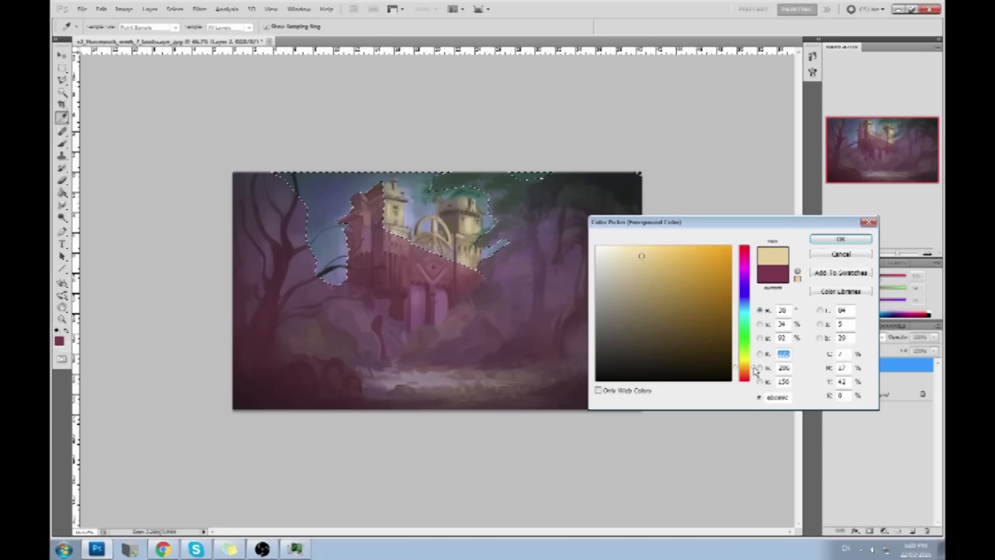
{"action": "left_click", "coordinate": [840, 238]}
Step: Paint pale gold over the selected sky and sunlit castle towers with the large soft Brush, and remove the selection
{"action": "key", "text": "b"}
{"action": "left_click_drag", "start_coordinate": [474, 233], "coordinate": [411, 195]}
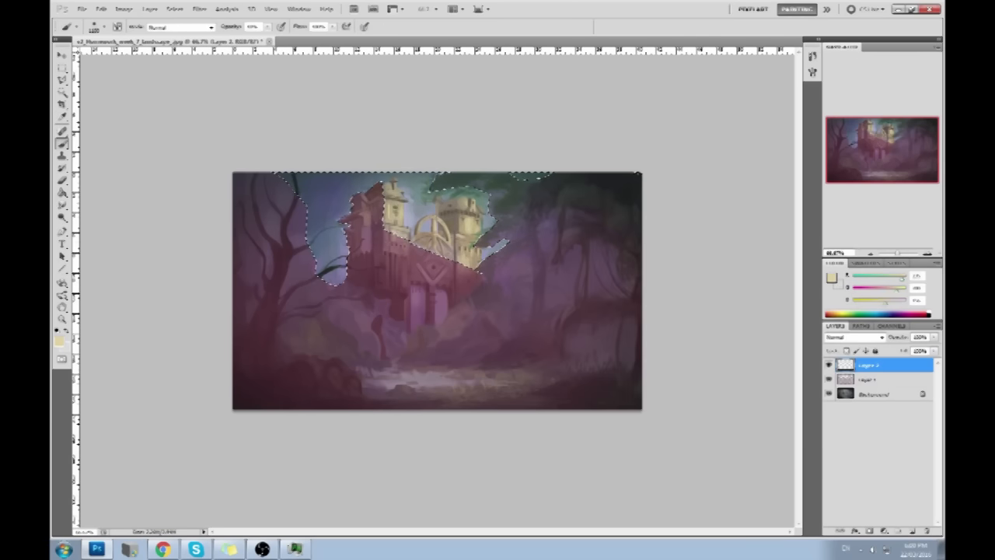
{"action": "left_click_drag", "start_coordinate": [466, 237], "coordinate": [412, 198]}
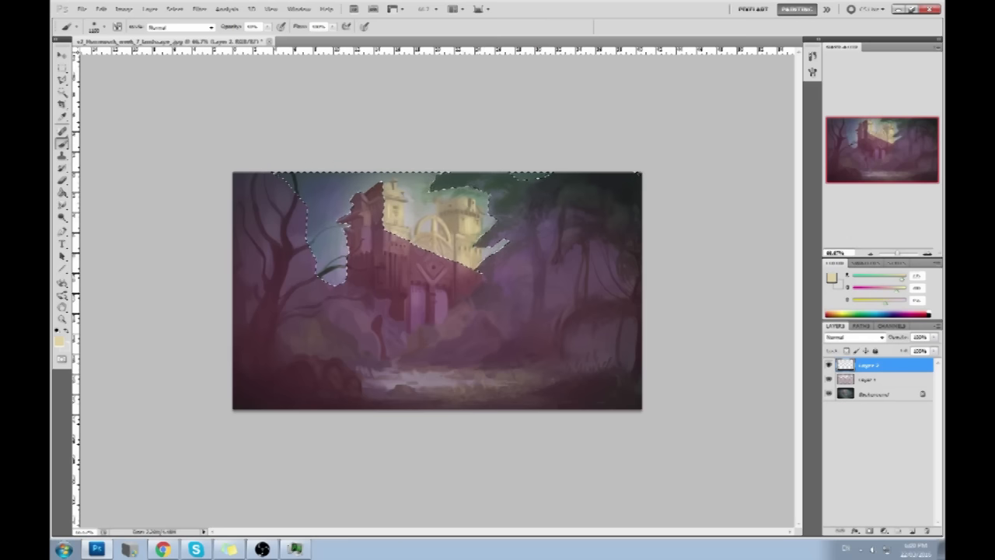
{"action": "key", "text": "m"}
{"action": "right_click", "coordinate": [456, 257]}
{"action": "left_click", "coordinate": [482, 264]}
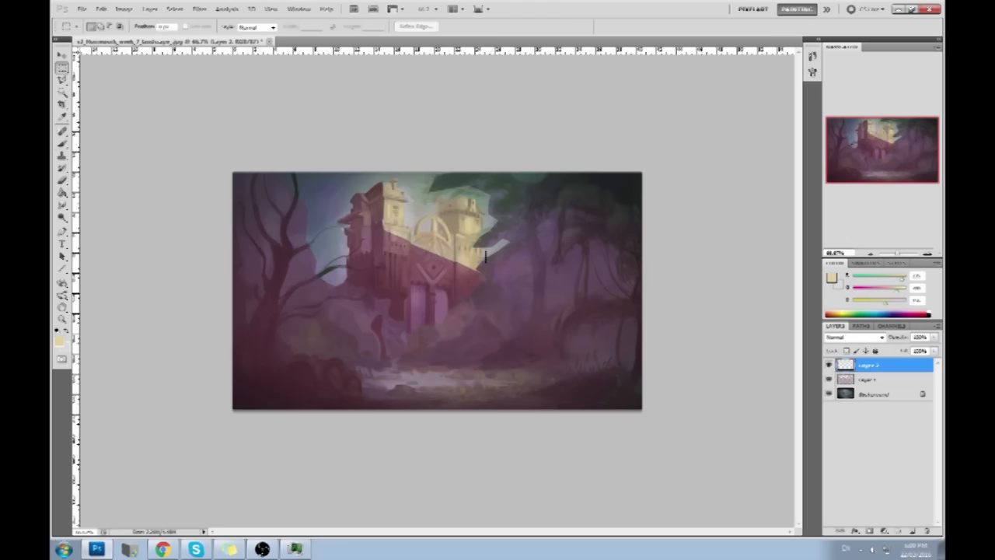
Step: Sample the colour of the sunlit tower and that of the shaded castle wall to compare them
{"action": "key", "text": "ctrl+s"}
{"action": "key", "text": "b"}
{"action": "left_click", "coordinate": [464, 226], "text": "alt"}
{"action": "left_click", "coordinate": [459, 289], "text": "alt"}
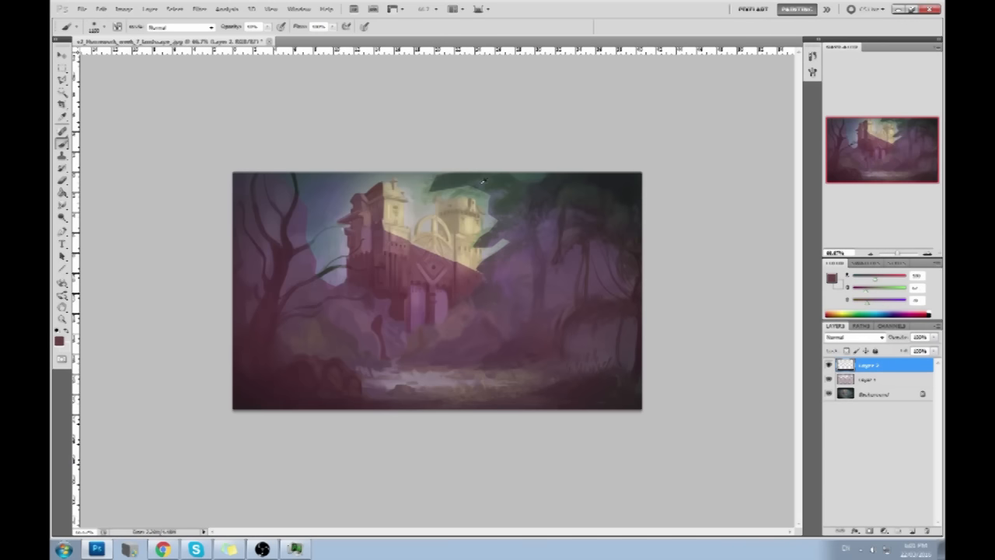
Step: Set the blend mode of the magenta shadow layer, Layer 1, to Multiply
{"action": "left_click", "coordinate": [868, 379]}
{"action": "left_click", "coordinate": [859, 337]}
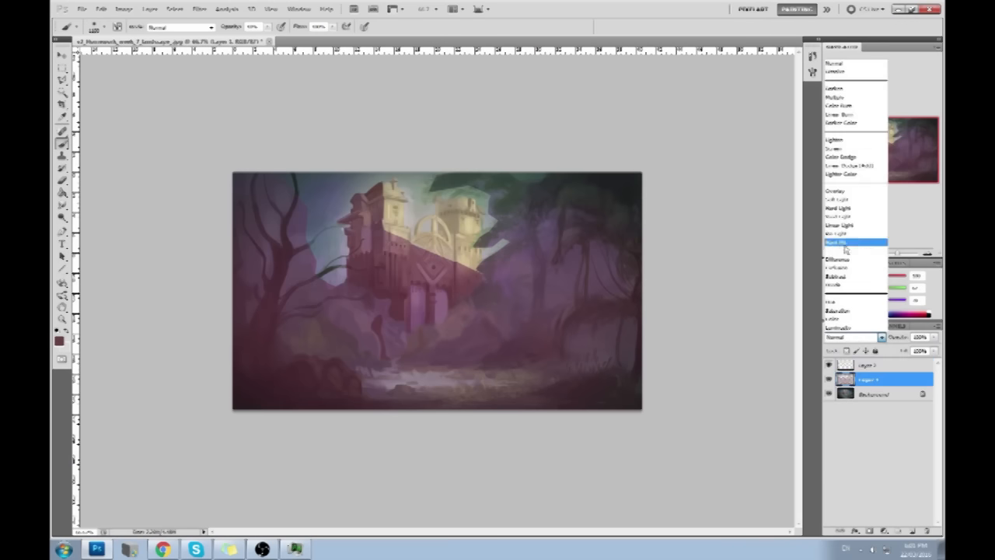
{"action": "left_click", "coordinate": [838, 97]}
Step: Try successive blend modes on the golden light layer, Layer 2, and settle on Hard Light
{"action": "left_click", "coordinate": [861, 363]}
{"action": "left_click", "coordinate": [859, 338]}
{"action": "left_click", "coordinate": [839, 64]}
{"action": "key", "text": "Down"}
{"action": "key", "text": "Down"}
{"action": "key", "text": "Down"}
{"action": "key", "text": "Down"}
{"action": "key", "text": "Down"}
{"action": "key", "text": "Down"}
{"action": "key", "text": "Down"}
{"action": "key", "text": "Down"}
{"action": "key", "text": "Down"}
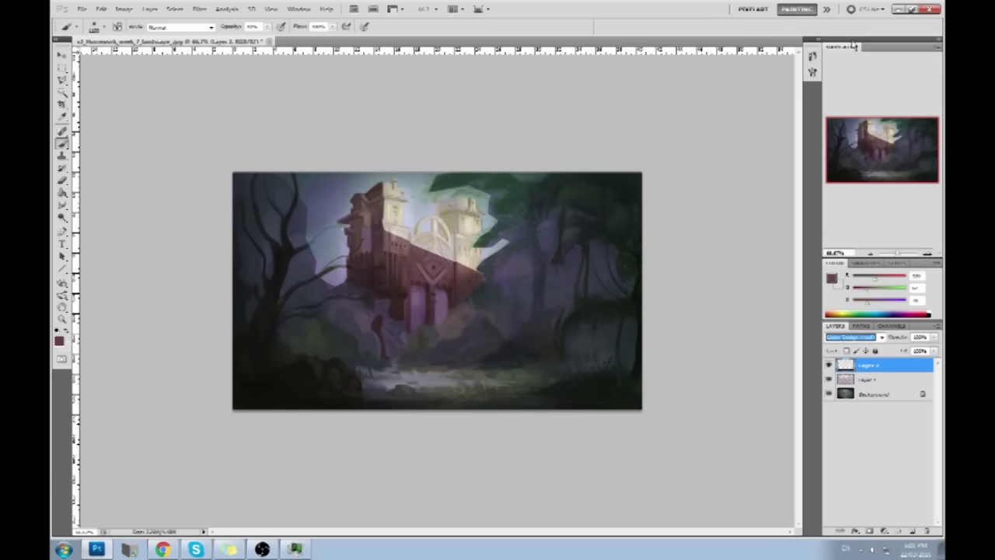
{"action": "key", "text": "Down"}
{"action": "key", "text": "Down"}
{"action": "key", "text": "Down"}
{"action": "key", "text": "Down"}
{"action": "key", "text": "Down"}
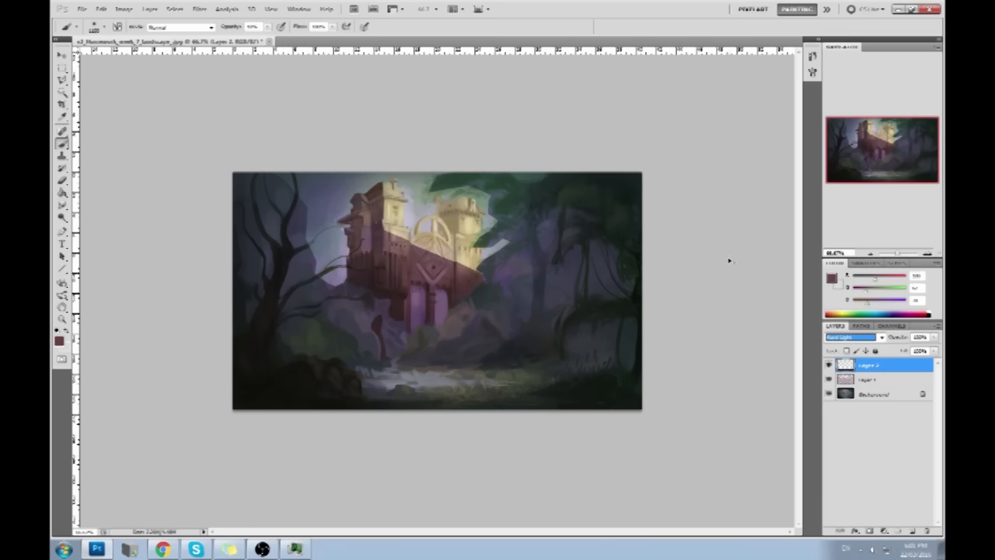
Step: Reduce the golden light layer's saturation to about -24 with Hue/Saturation, leaving hue and lightness at 0
{"action": "key", "text": "ctrl+u"}
{"action": "left_click_drag", "start_coordinate": [687, 346], "coordinate": [681, 350]}
{"action": "type", "text": "0"}
{"action": "left_click_drag", "start_coordinate": [688, 316], "coordinate": [671, 317]}
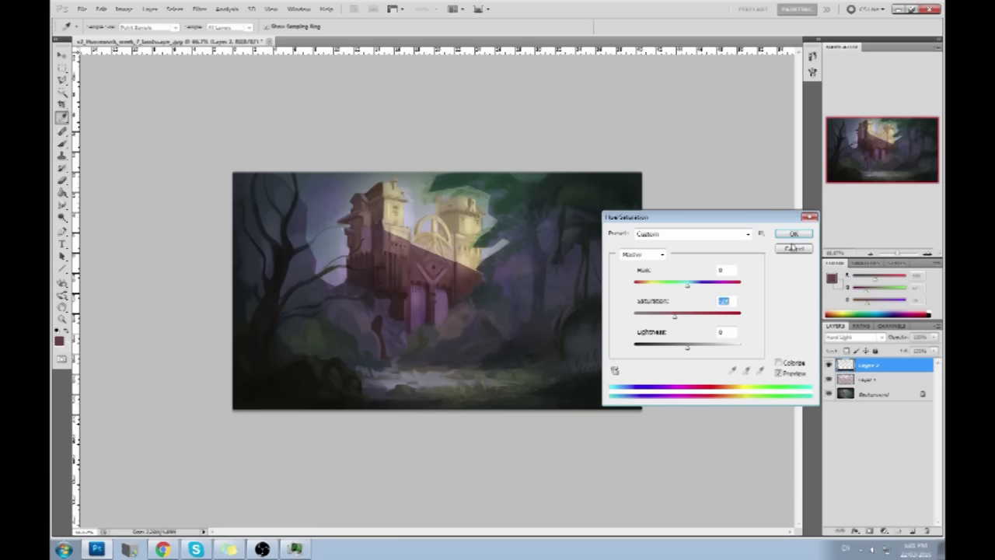
{"action": "left_click", "coordinate": [793, 234]}
Step: Raise the saturation of the magenta shadow layer slightly with Hue/Saturation
{"action": "left_click", "coordinate": [881, 378]}
{"action": "key", "text": "ctrl+u"}
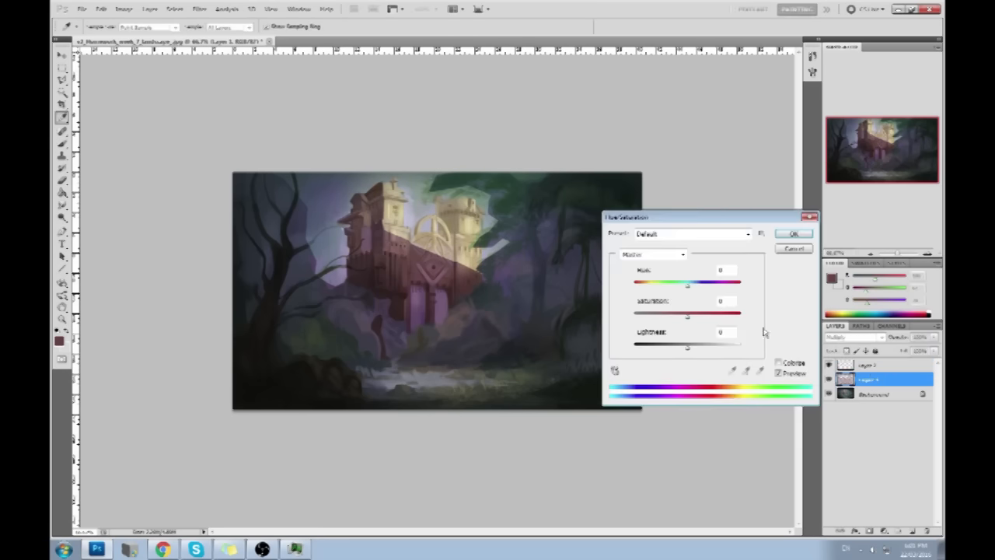
{"action": "left_click_drag", "start_coordinate": [689, 320], "coordinate": [702, 321]}
{"action": "left_click", "coordinate": [791, 234]}
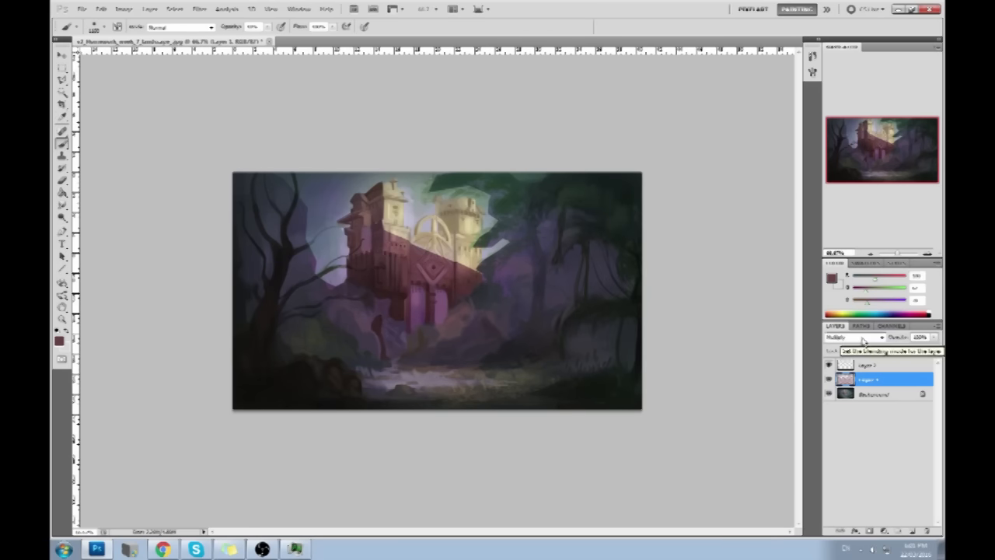
{"action": "key", "text": "m"}
{"action": "right_click", "coordinate": [460, 205]}
{"action": "key", "text": "Escape"}
{"action": "key", "text": "b"}
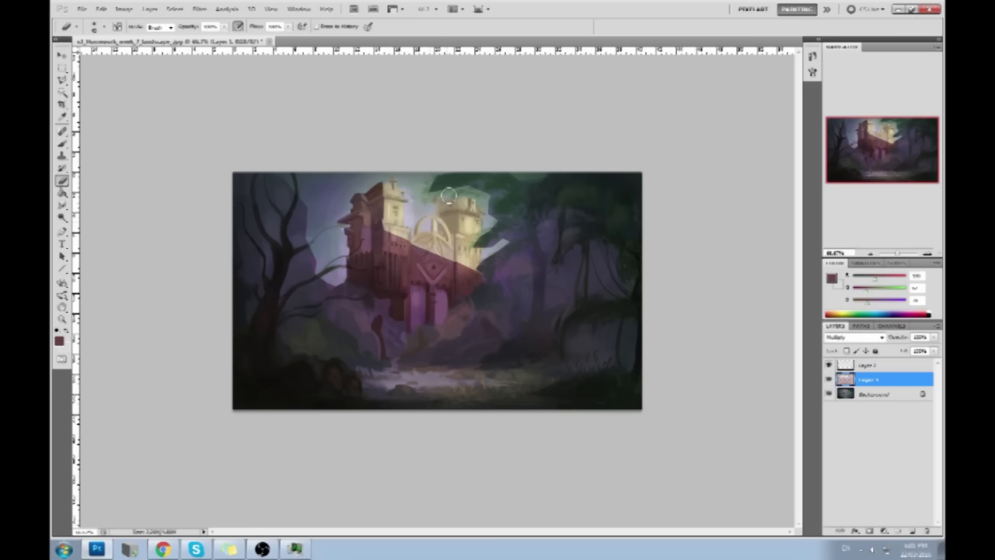
Step: Compare the painting with the shadow layer's fill at 0% and the light layer hidden, and set the shadow fill to about 80%
{"action": "left_click", "coordinate": [935, 351]}
{"action": "left_click", "coordinate": [893, 363]}
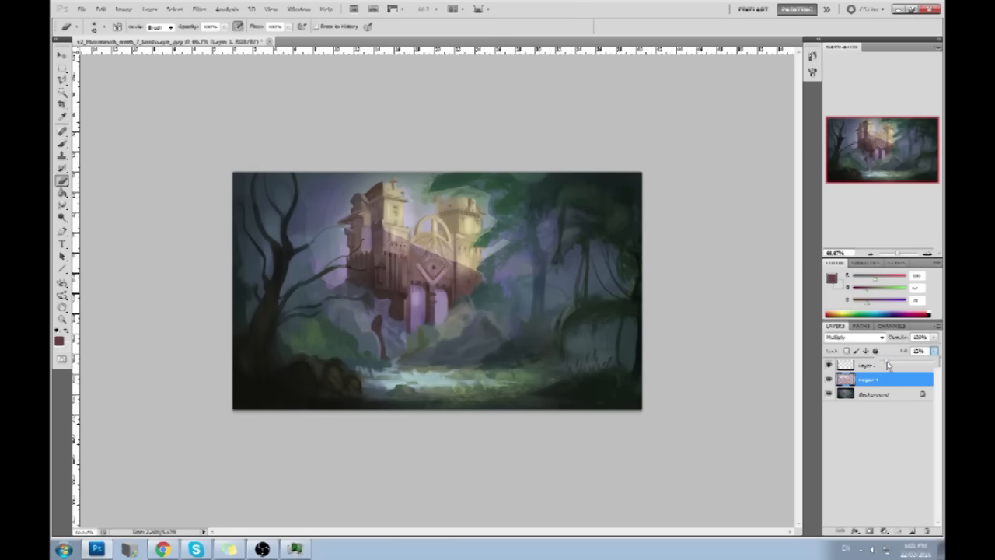
{"action": "left_click_drag", "start_coordinate": [888, 366], "coordinate": [849, 370]}
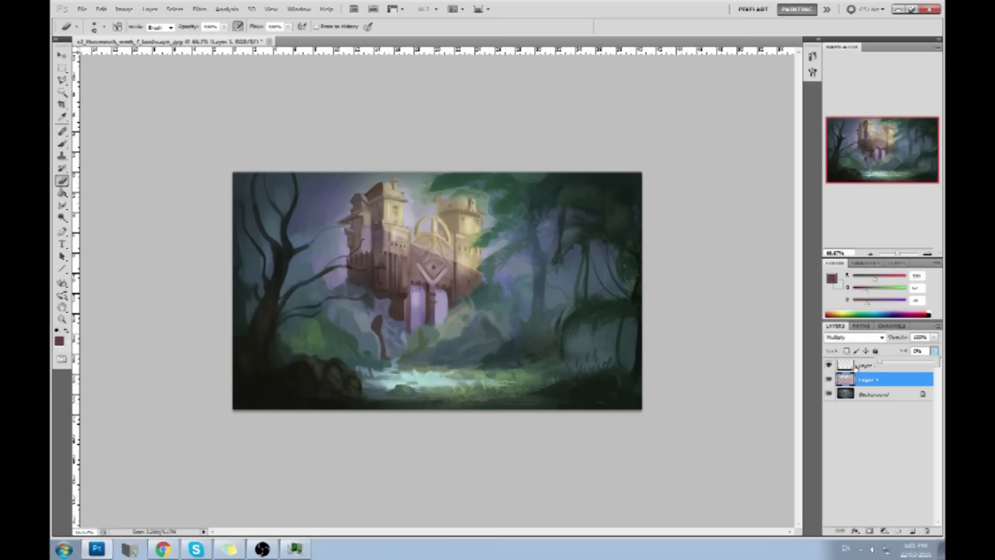
{"action": "left_click", "coordinate": [829, 364]}
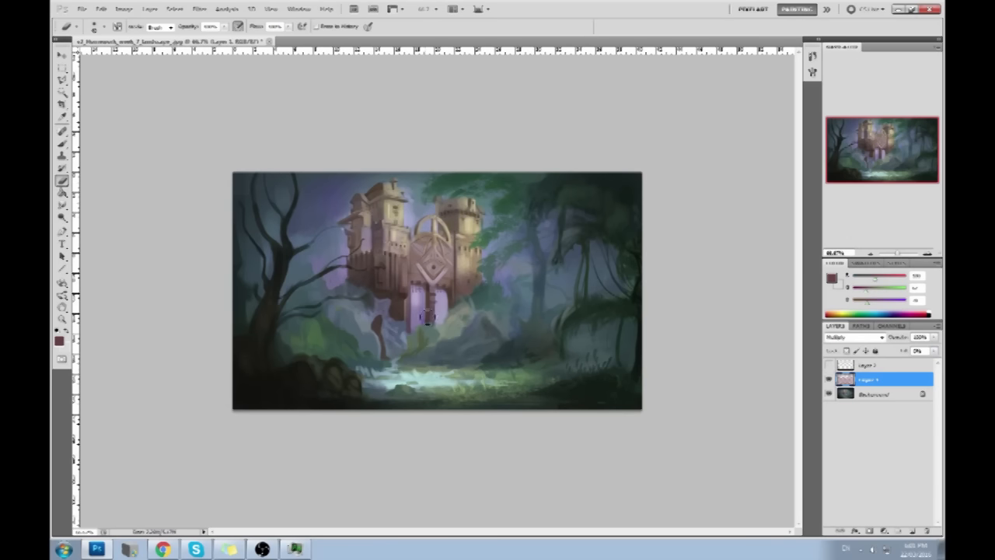
{"action": "left_click", "coordinate": [828, 365]}
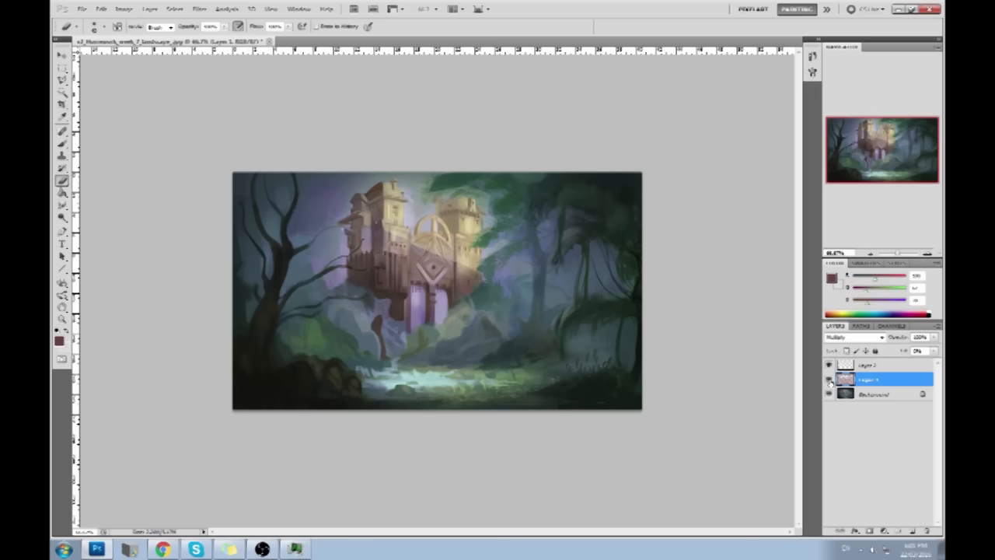
{"action": "left_click_drag", "start_coordinate": [936, 354], "coordinate": [929, 366]}
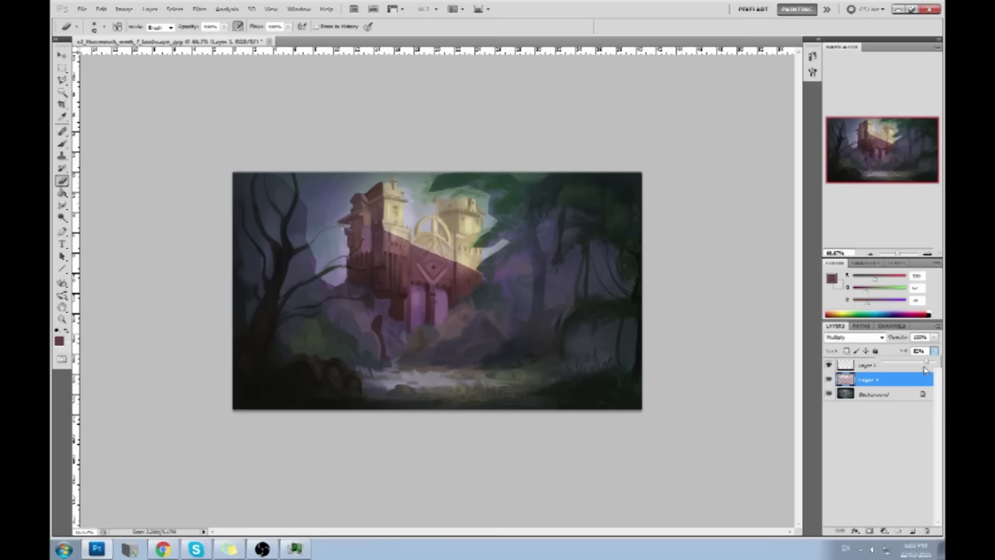
Step: Hide both colour layers, sample the original sky colour beside the castle tower, and show the layers again
{"action": "left_click", "coordinate": [828, 378]}
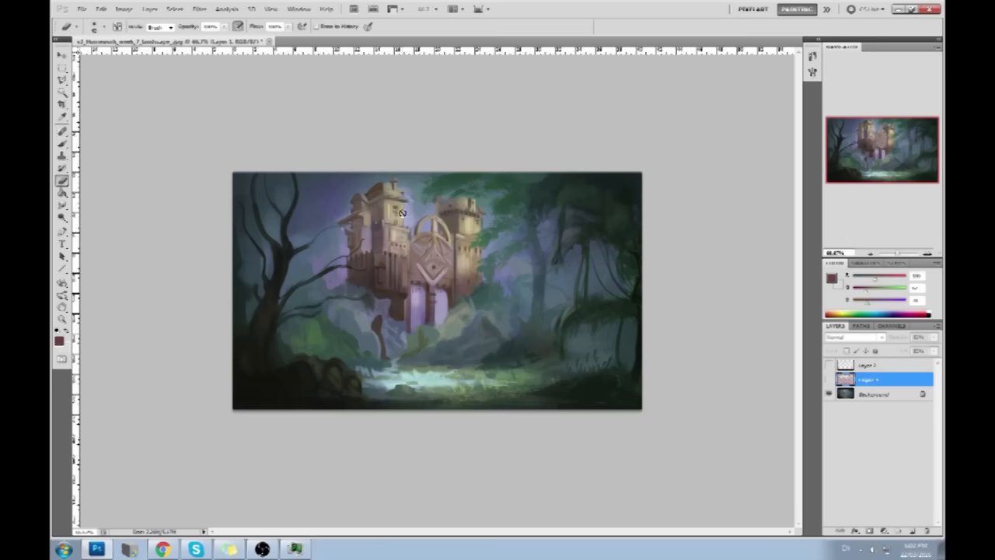
{"action": "key", "text": "b"}
{"action": "left_click", "coordinate": [410, 175], "text": "alt"}
{"action": "left_click", "coordinate": [829, 365]}
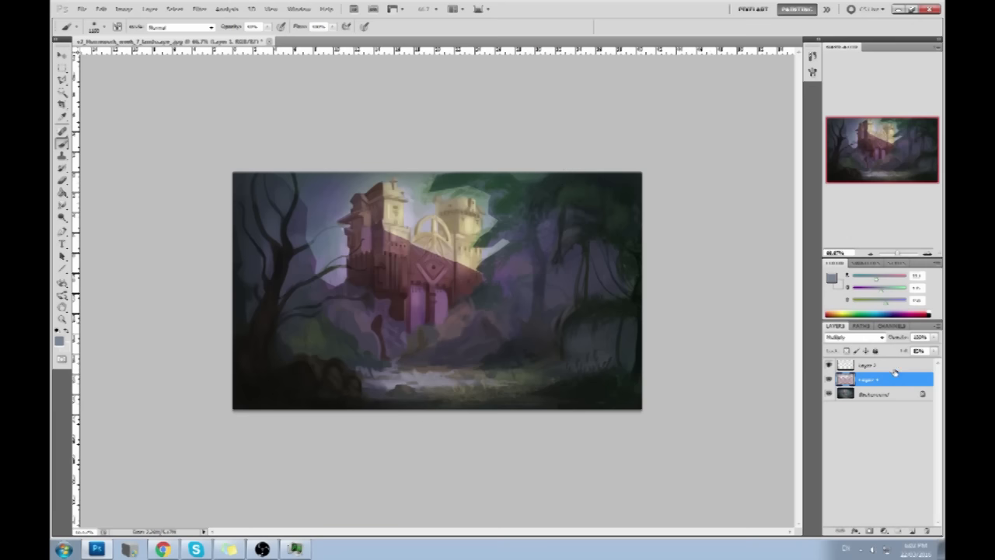
Step: Erase the magenta shadow tone over the stream and foreground with an enlarged soft Eraser, and reduce the Eraser's opacity and size
{"action": "key", "text": "e"}
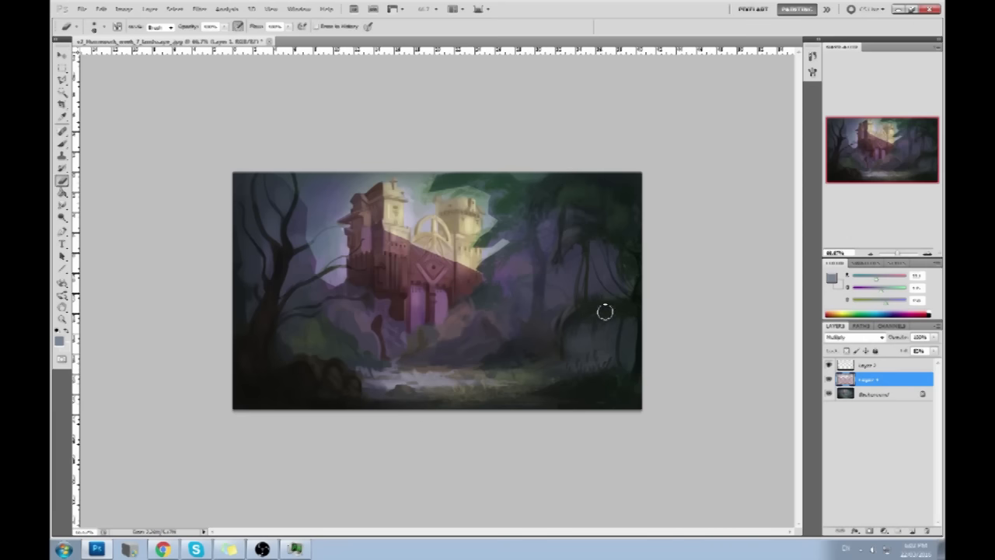
{"action": "key", "text": "]"}
{"action": "key", "text": "]"}
{"action": "key", "text": "]"}
{"action": "key", "text": "]"}
{"action": "left_click_drag", "start_coordinate": [536, 365], "coordinate": [420, 377]}
{"action": "key", "text": "5"}
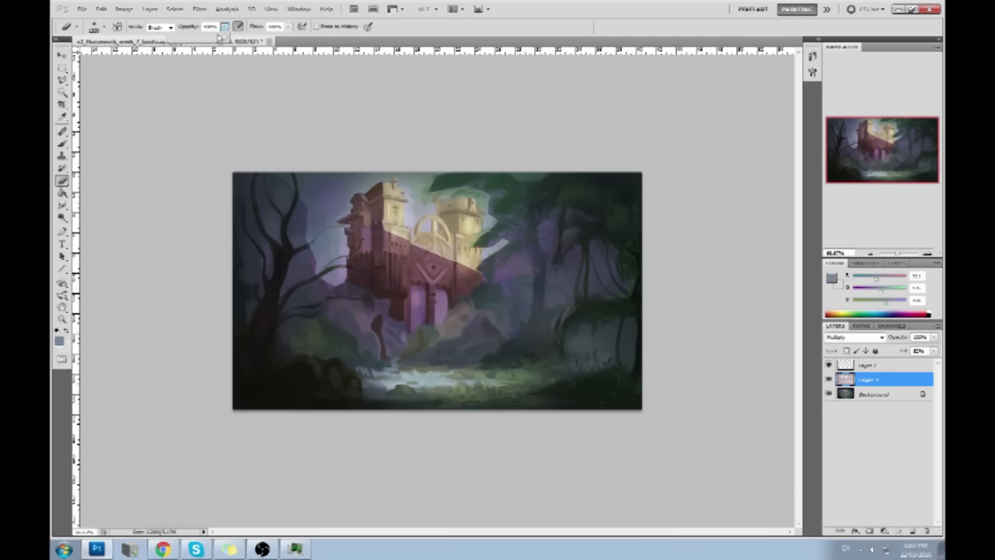
{"action": "key", "text": "["}
{"action": "key", "text": "["}
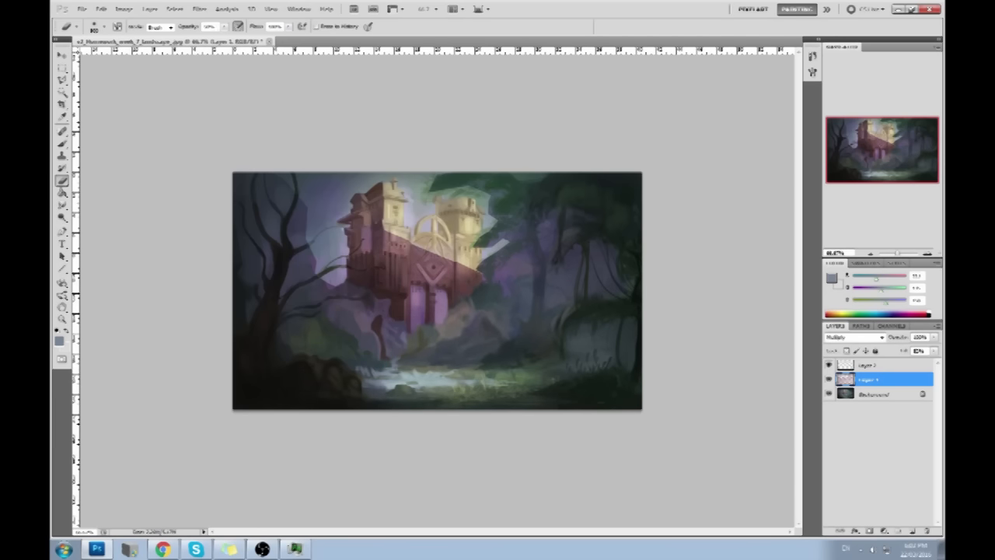
Step: Soften the edges of the magenta shadow layer with a Gaussian Blur of small radius
{"action": "left_click_drag", "start_coordinate": [63, 205], "coordinate": [89, 201]}
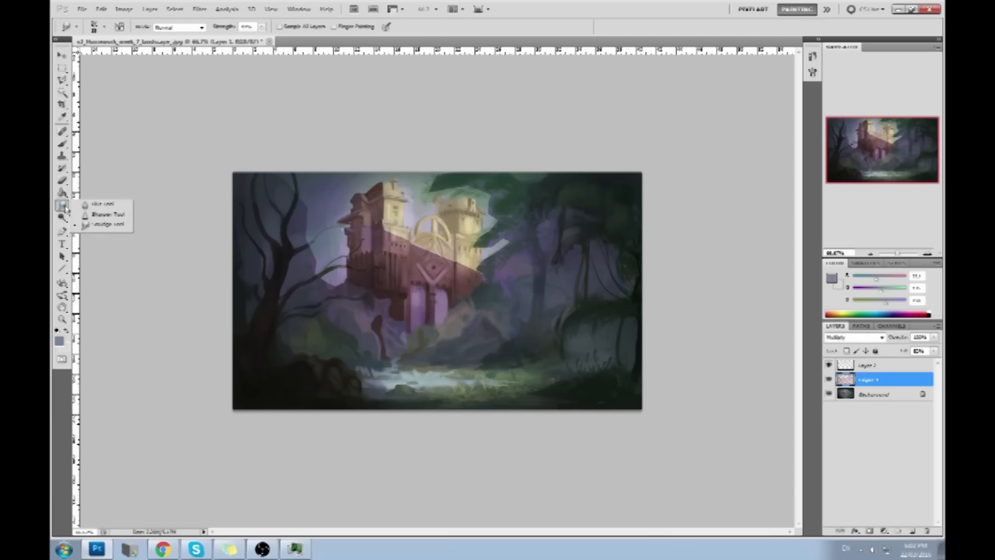
{"action": "left_click", "coordinate": [199, 8]}
{"action": "mouse_move", "coordinate": [124, 8]}
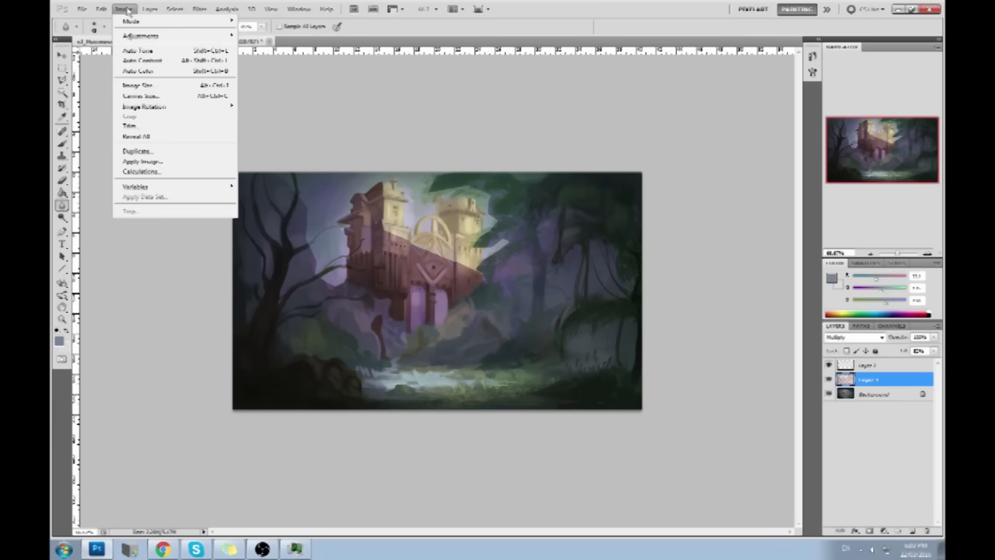
{"action": "mouse_move", "coordinate": [200, 8]}
{"action": "mouse_move", "coordinate": [226, 105]}
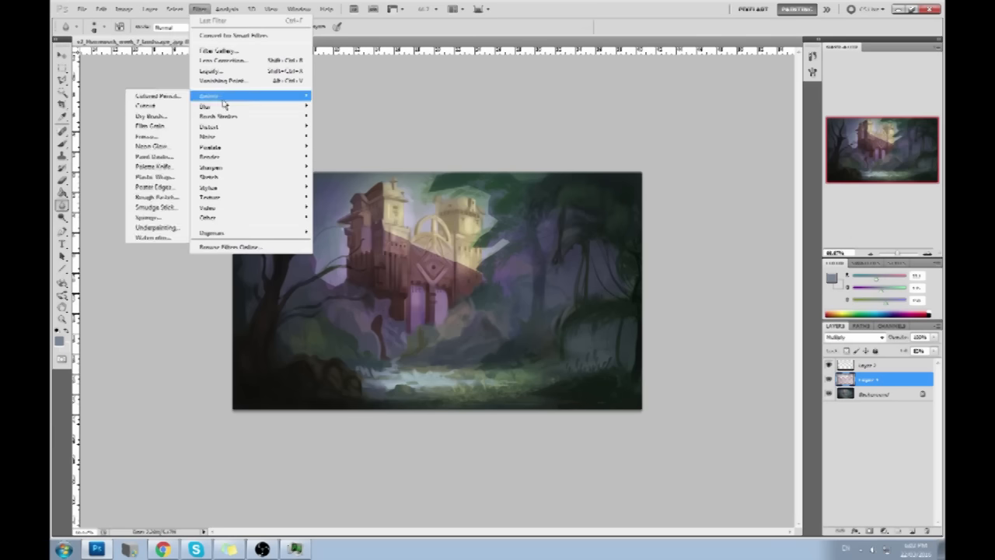
{"action": "left_click", "coordinate": [158, 147]}
{"action": "mouse_move", "coordinate": [681, 390]}
{"action": "left_mouse_down"}
{"action": "mouse_move", "coordinate": [690, 388]}
{"action": "mouse_move", "coordinate": [679, 391]}
{"action": "left_mouse_up"}
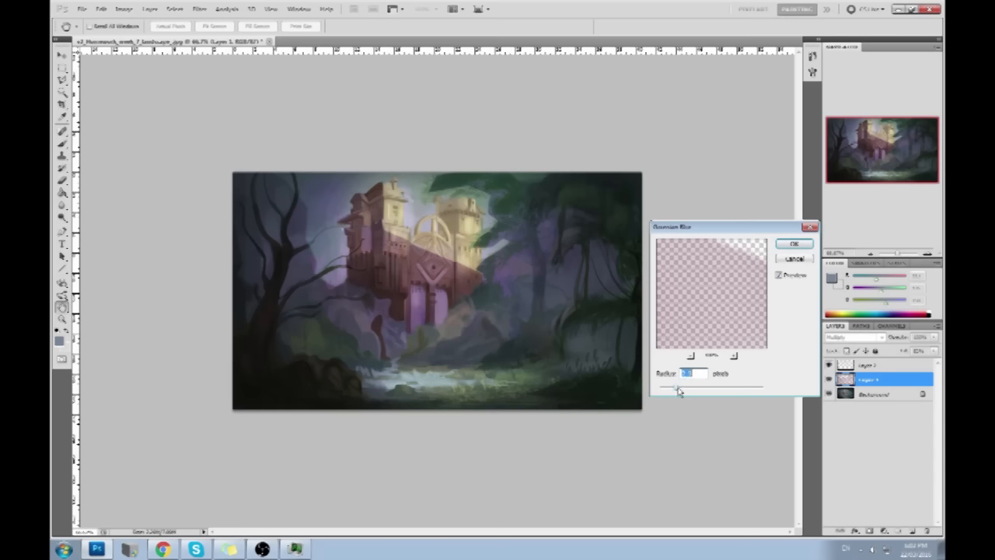
{"action": "left_click", "coordinate": [793, 244]}
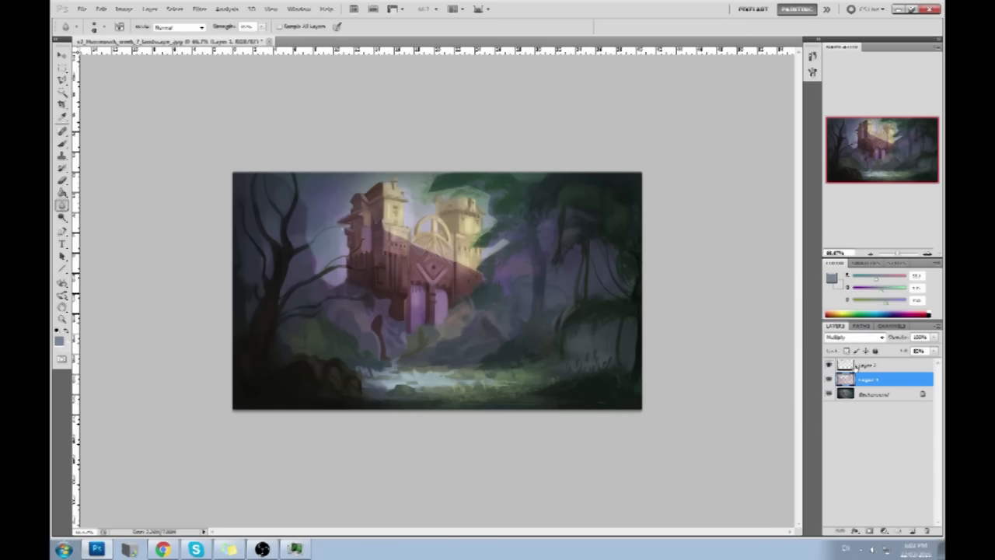
Step: Apply a light Gaussian Blur to the golden light layer
{"action": "left_click", "coordinate": [867, 365]}
{"action": "left_click", "coordinate": [199, 9]}
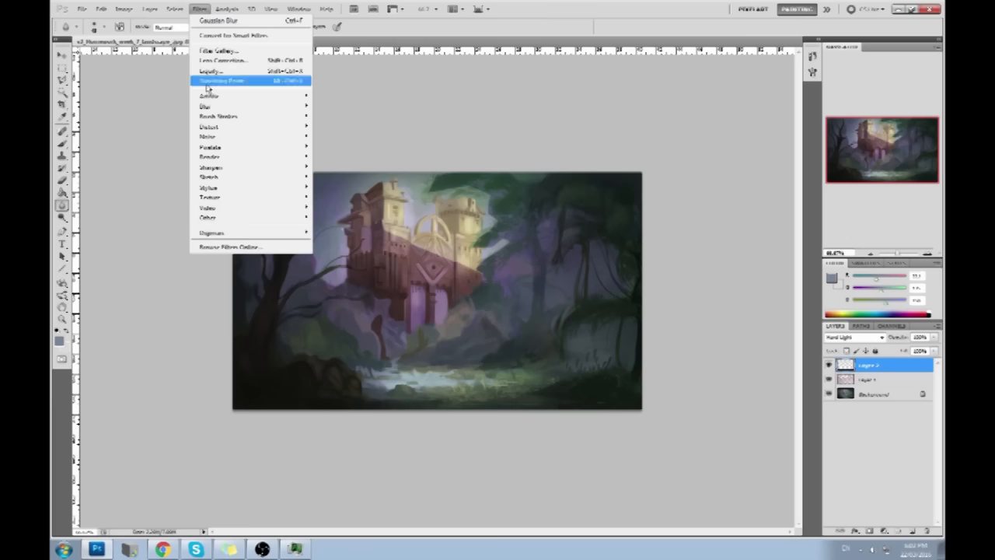
{"action": "mouse_move", "coordinate": [210, 106]}
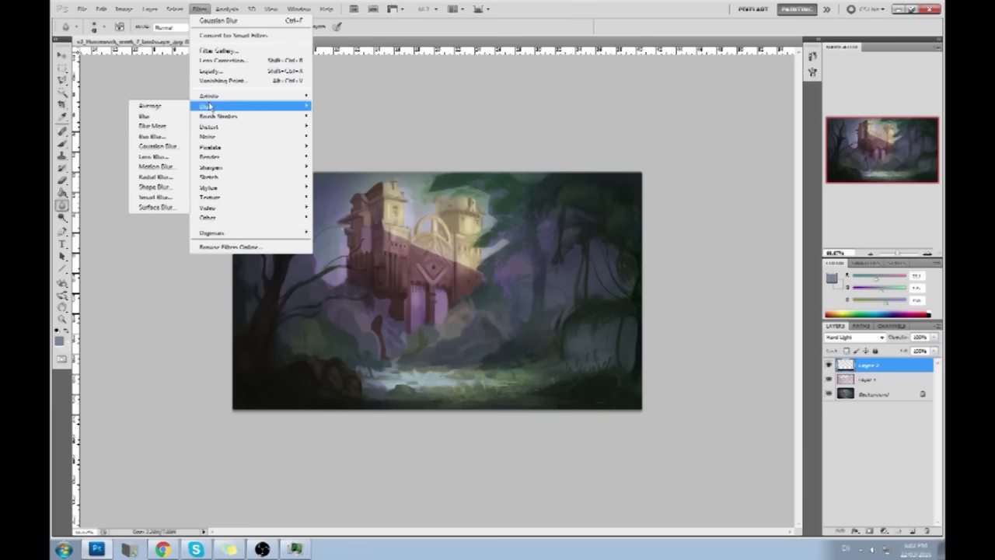
{"action": "left_click", "coordinate": [172, 150]}
{"action": "left_click_drag", "start_coordinate": [682, 395], "coordinate": [668, 392]}
{"action": "left_click", "coordinate": [794, 244]}
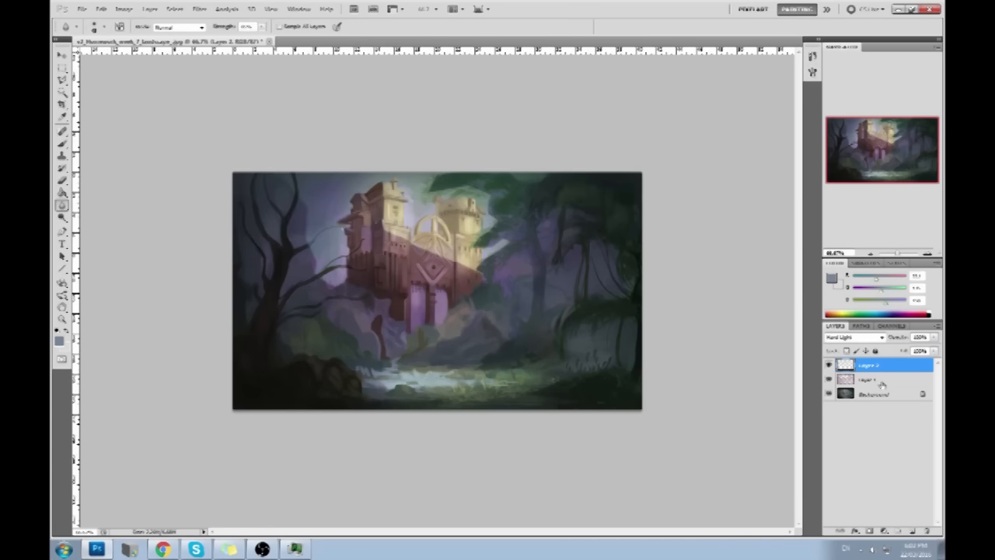
Step: Lower the fill of the magenta shadow layer to weaken its tint
{"action": "left_click", "coordinate": [871, 381]}
{"action": "left_click", "coordinate": [932, 351]}
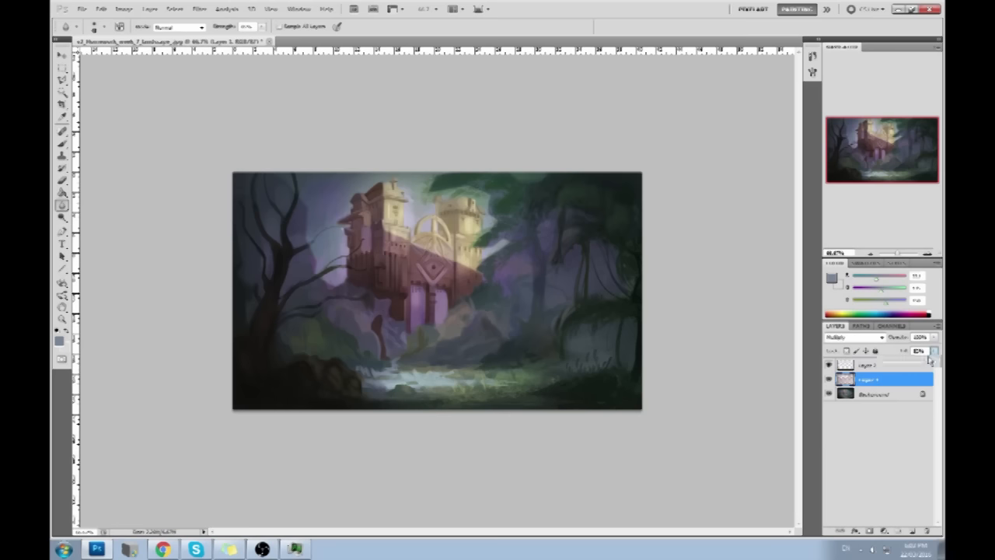
{"action": "left_click_drag", "start_coordinate": [913, 367], "coordinate": [911, 367]}
Step: Merge the magenta shadow layer and the golden light layer down into the background
{"action": "right_click", "coordinate": [866, 381]}
{"action": "left_click", "coordinate": [874, 349]}
{"action": "right_click", "coordinate": [867, 366]}
{"action": "left_click", "coordinate": [878, 336]}
Step: Try to lighten the castle towers with the Dodge tool in the Highlights range at reduced exposure
{"action": "left_click_drag", "start_coordinate": [62, 217], "coordinate": [99, 230]}
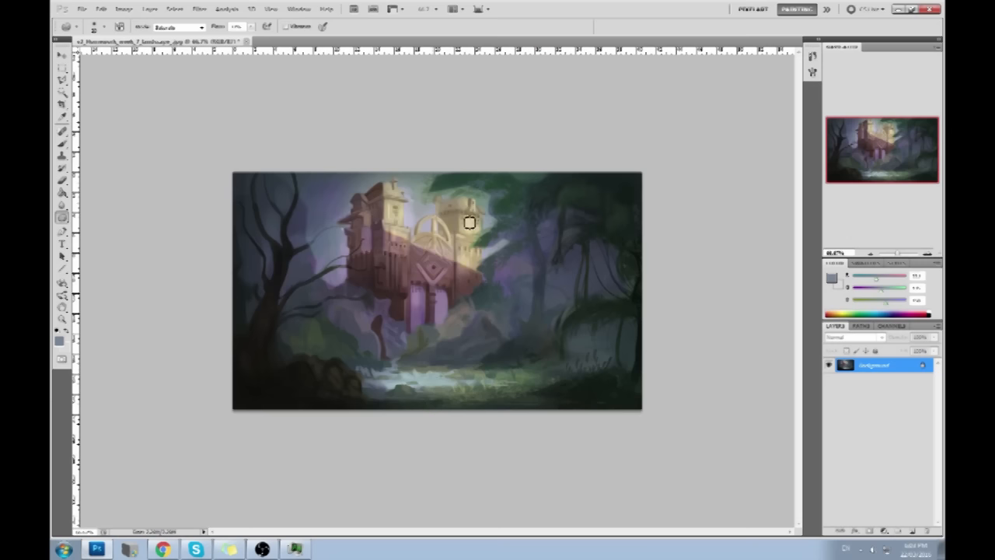
{"action": "right_click", "coordinate": [62, 217]}
{"action": "left_click", "coordinate": [87, 219]}
{"action": "left_click_drag", "start_coordinate": [393, 209], "coordinate": [392, 193]}
{"action": "key", "text": "ctrl+z"}
{"action": "left_click", "coordinate": [264, 26]}
{"action": "left_click_drag", "start_coordinate": [263, 39], "coordinate": [253, 39]}
{"action": "left_click", "coordinate": [450, 206]}
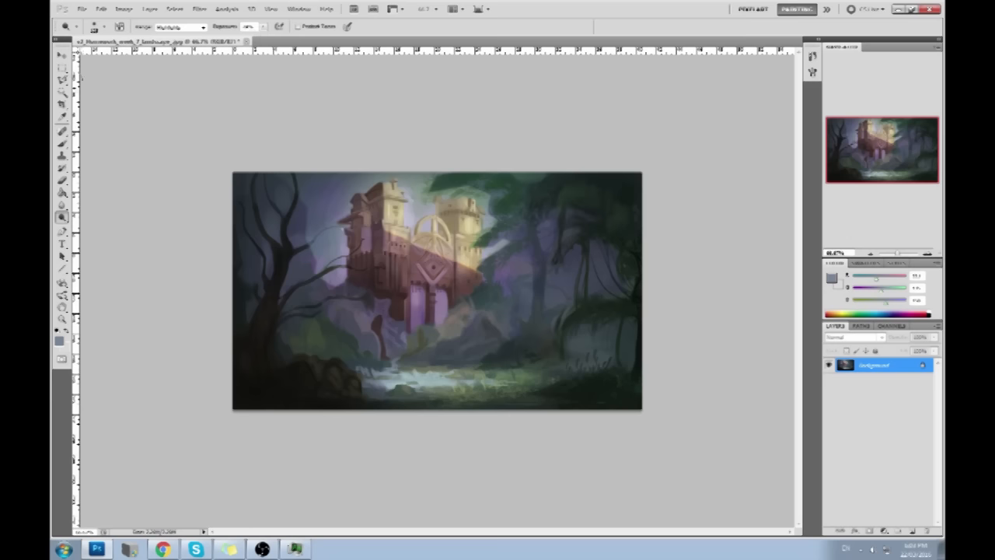
Step: Try to brighten the castle's right tower with the Dodge tool in the Midtones range
{"action": "right_click", "coordinate": [63, 78]}
{"action": "left_click", "coordinate": [110, 80]}
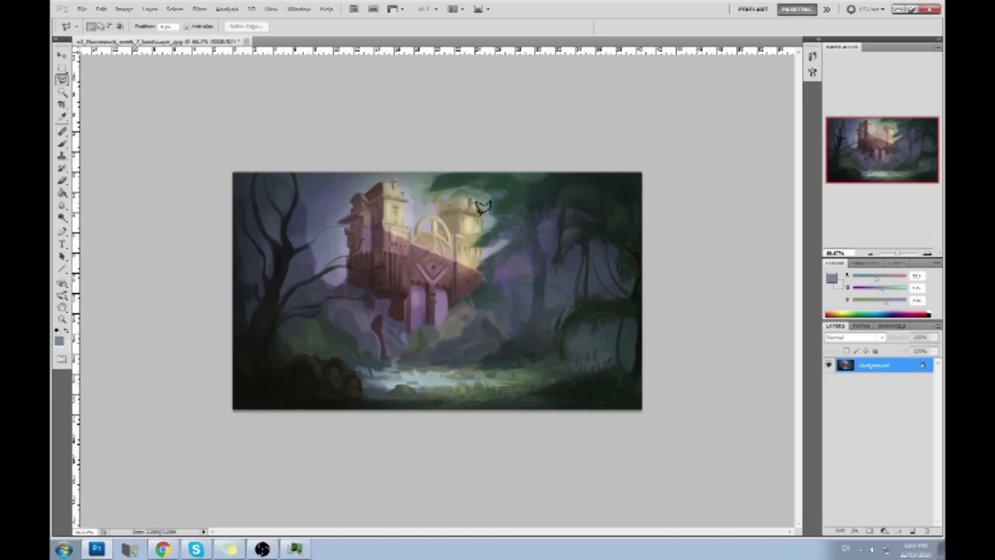
{"action": "mouse_move", "coordinate": [479, 210]}
{"action": "left_mouse_down"}
{"action": "mouse_move", "coordinate": [484, 241]}
{"action": "mouse_move", "coordinate": [467, 236]}
{"action": "mouse_move", "coordinate": [460, 204]}
{"action": "left_mouse_up"}
{"action": "key", "text": "b"}
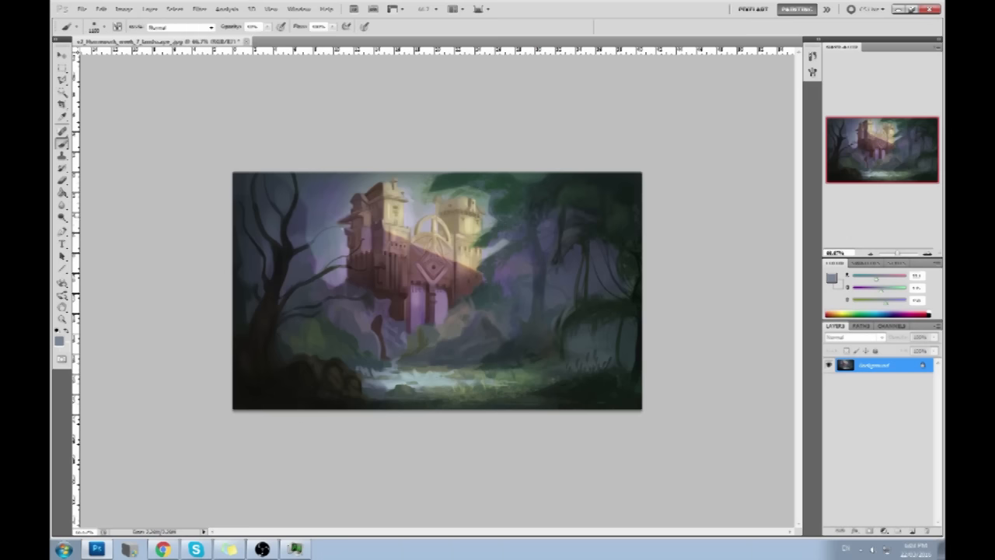
{"action": "key", "text": "o"}
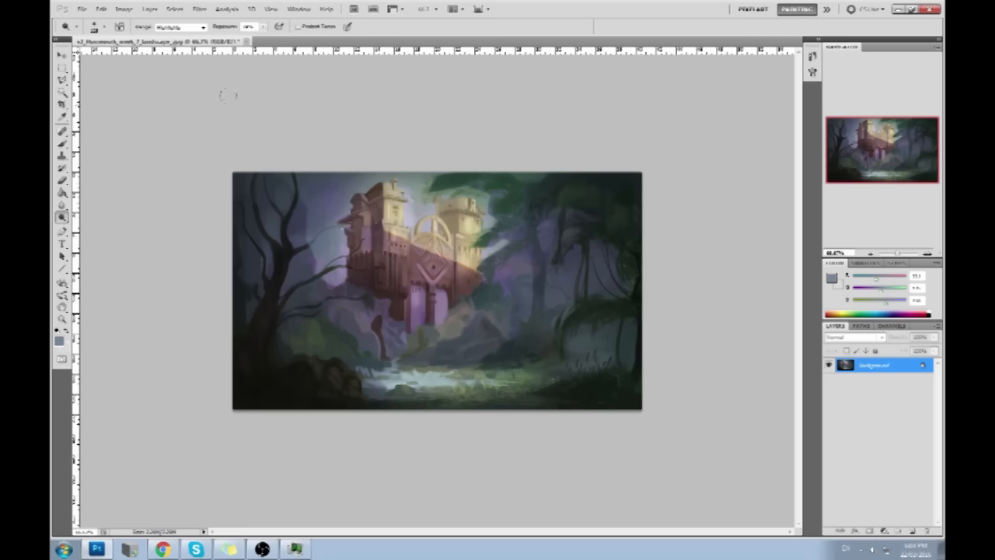
{"action": "left_click", "coordinate": [201, 29]}
{"action": "left_click", "coordinate": [175, 44]}
{"action": "left_click", "coordinate": [470, 211]}
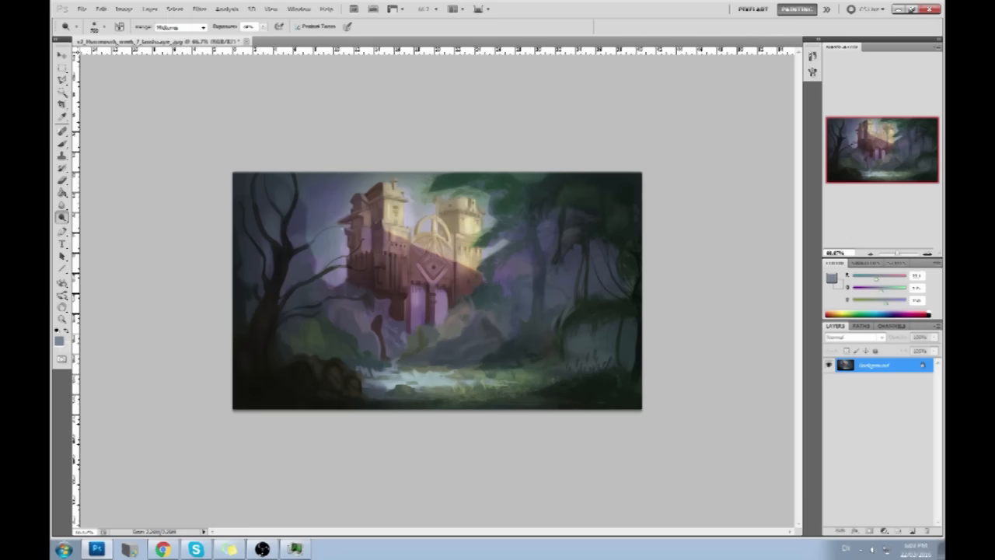
{"action": "mouse_move", "coordinate": [469, 204]}
{"action": "left_mouse_down"}
{"action": "mouse_move", "coordinate": [468, 227]}
{"action": "mouse_move", "coordinate": [471, 203]}
{"action": "left_mouse_up"}
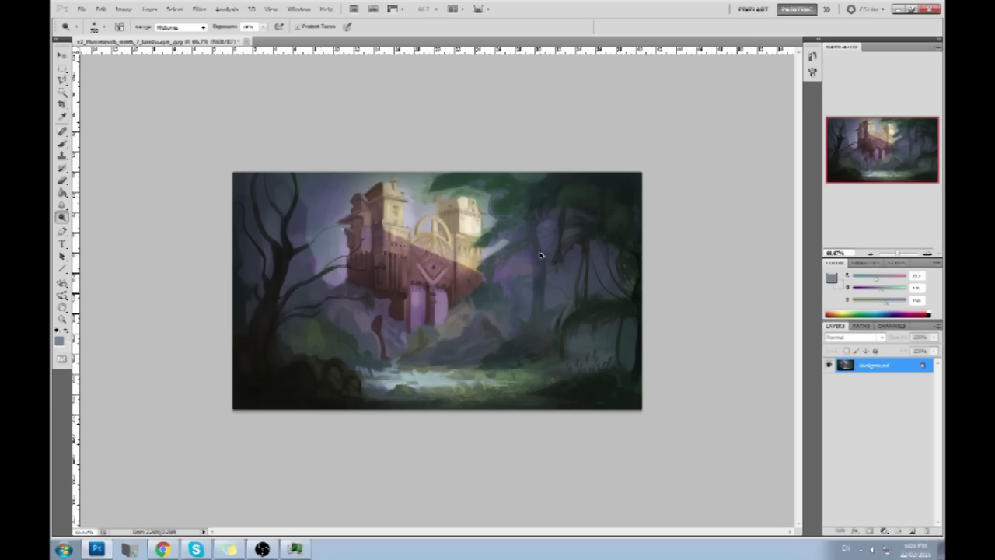
{"action": "key", "text": "ctrl+alt+z"}
{"action": "key", "text": "ctrl+alt+z"}
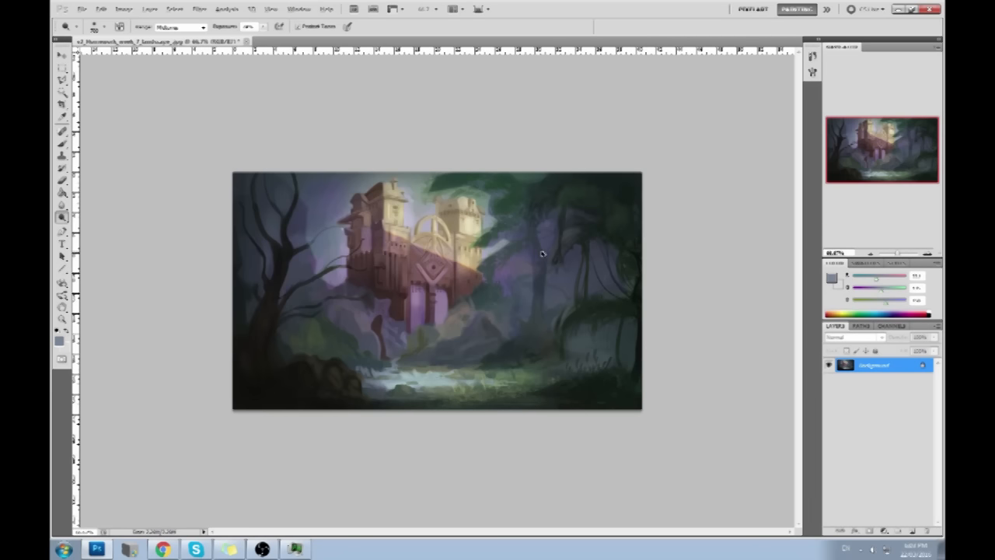
Step: Try to select the sky patches beside the castle's left wall with the Magic Wand
{"action": "key", "text": "ctrl+s"}
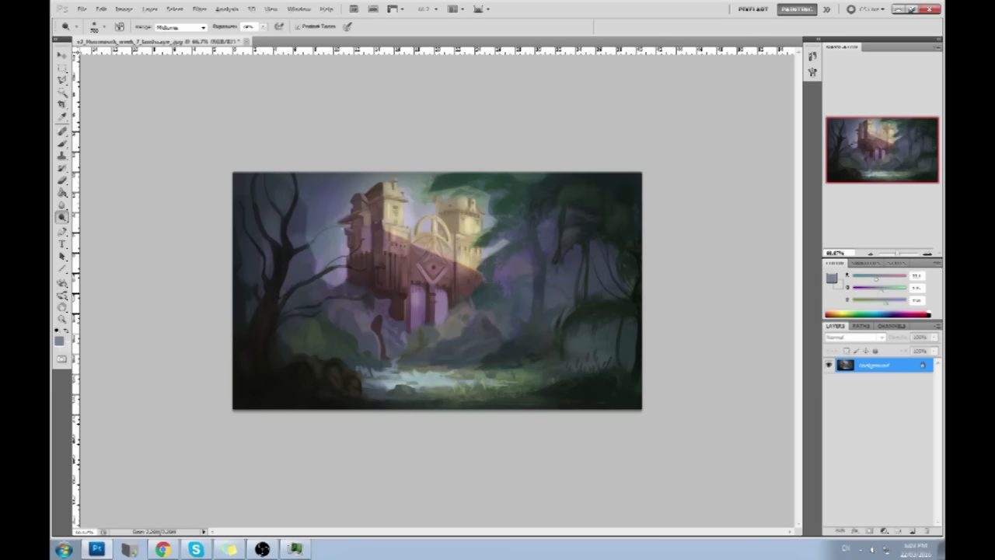
{"action": "key", "text": "m"}
{"action": "right_click", "coordinate": [491, 231]}
{"action": "left_click", "coordinate": [514, 240]}
{"action": "left_click", "coordinate": [61, 93]}
{"action": "left_click", "coordinate": [345, 274]}
{"action": "left_click", "coordinate": [346, 266], "text": "shift"}
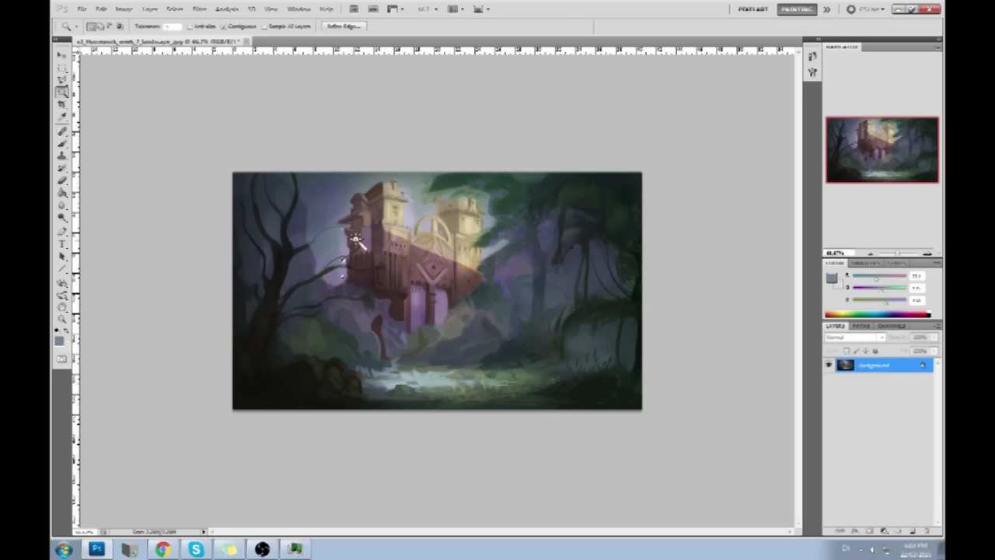
Step: Try to select the sky around the castle with the Magic Wand at a higher tolerance
{"action": "left_click", "coordinate": [168, 27]}
{"action": "type", "text": "0"}
{"action": "left_click", "coordinate": [698, 137]}
{"action": "left_click", "coordinate": [353, 276]}
{"action": "left_click", "coordinate": [340, 274], "text": "shift"}
{"action": "left_click", "coordinate": [343, 261], "text": "shift"}
{"action": "left_click", "coordinate": [430, 233], "text": "shift"}
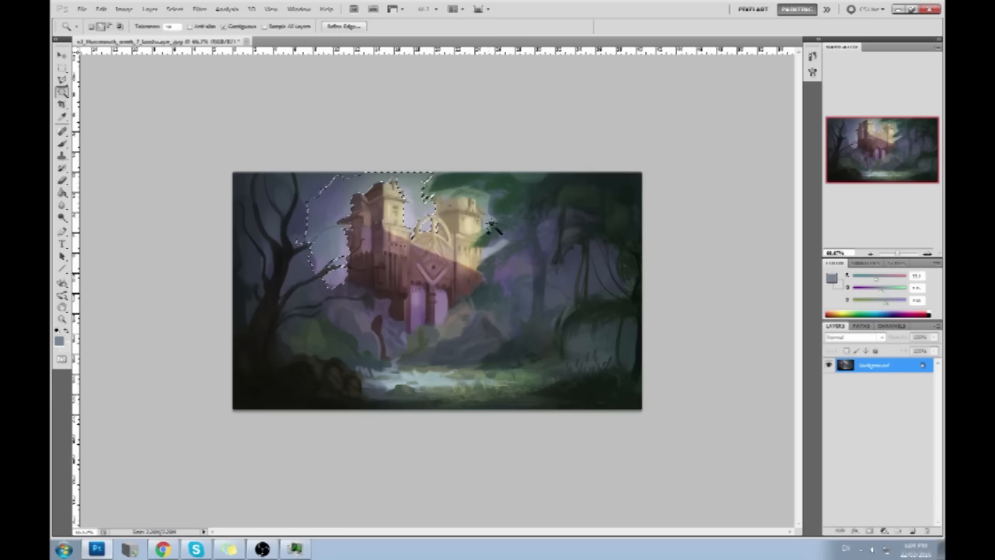
{"action": "key", "text": "ctrl+d"}
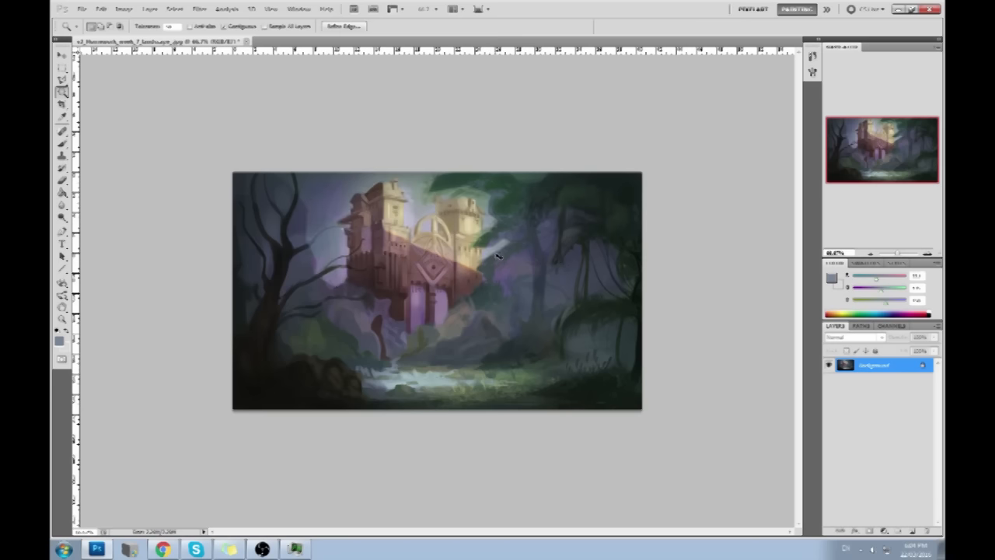
{"action": "left_click", "coordinate": [62, 217]}
{"action": "left_click", "coordinate": [90, 216]}
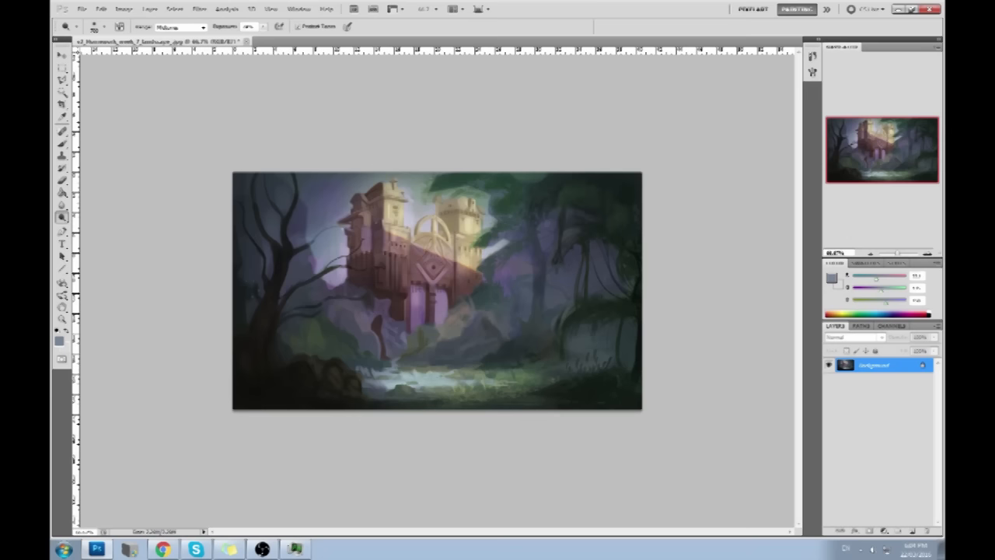
{"action": "key", "text": "m"}
{"action": "right_click", "coordinate": [407, 245]}
{"action": "left_click", "coordinate": [426, 254]}
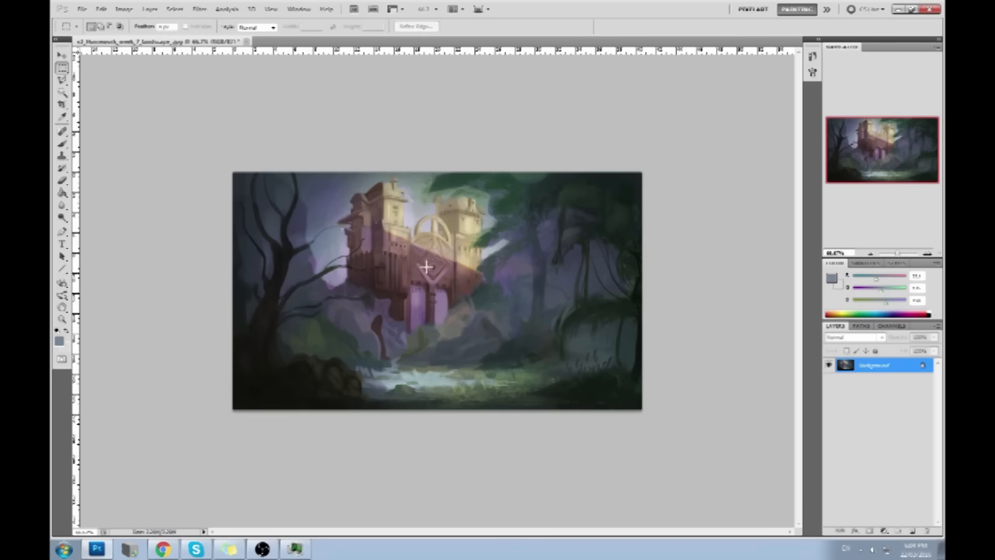
Step: Sample the castle's dark shadow colour for the brush and add a new layer in Darken mode
{"action": "key", "text": "b"}
{"action": "left_click", "coordinate": [373, 246], "text": "alt"}
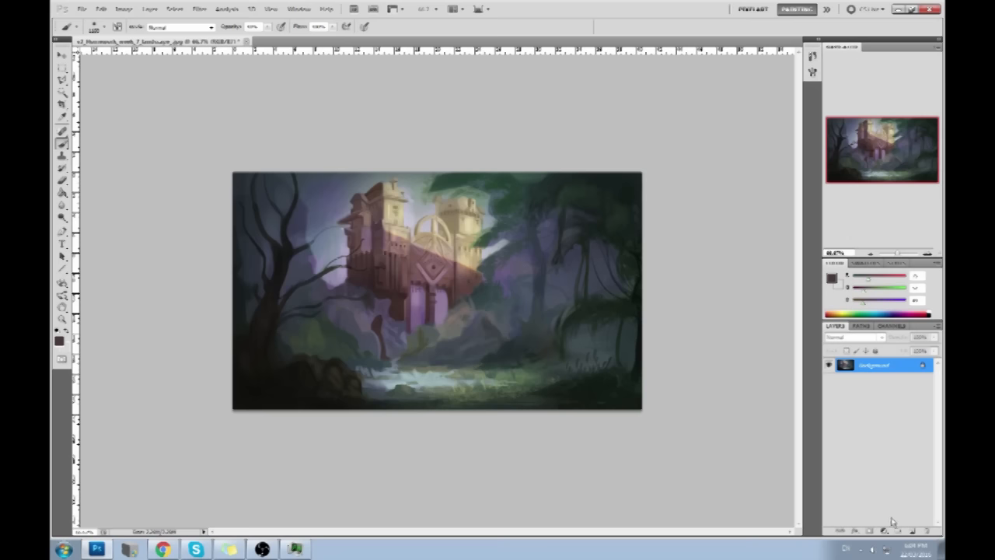
{"action": "left_click", "coordinate": [910, 531]}
{"action": "left_click", "coordinate": [853, 339]}
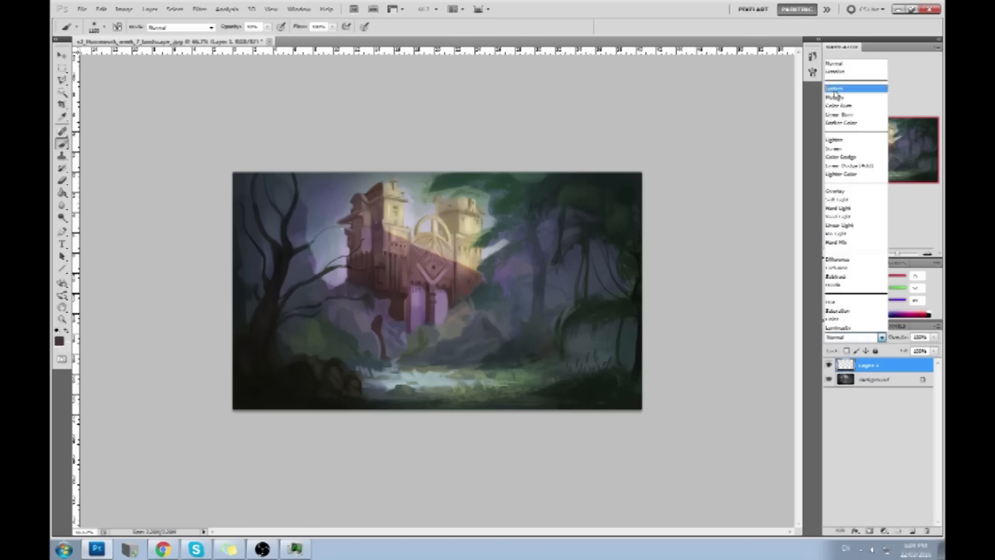
{"action": "left_click", "coordinate": [840, 93]}
{"action": "key", "text": "Return"}
Step: Reduce the brush size to 200 px and lower its opacity for painting on the Darken layer
{"action": "key", "text": "bracketleft"}
{"action": "key", "text": "bracketleft"}
{"action": "key", "text": "bracketleft"}
{"action": "key", "text": "bracketleft"}
{"action": "key", "text": "bracketleft"}
{"action": "key", "text": "bracketleft"}
{"action": "key", "text": "bracketleft"}
{"action": "key", "text": "bracketleft"}
{"action": "key", "text": "bracketleft"}
{"action": "left_click_drag", "start_coordinate": [267, 27], "coordinate": [261, 38]}
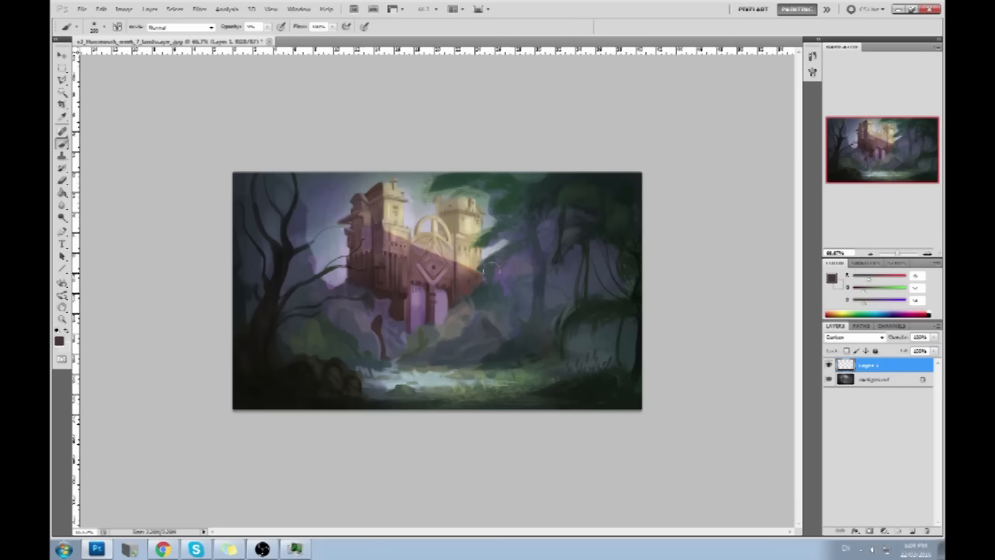
Step: Add a new layer in Color mode and sample a muted magenta from the castle's shadow side
{"action": "left_click", "coordinate": [912, 530]}
{"action": "left_click", "coordinate": [853, 337]}
{"action": "left_click", "coordinate": [848, 326]}
{"action": "left_click", "coordinate": [408, 246], "text": "alt"}
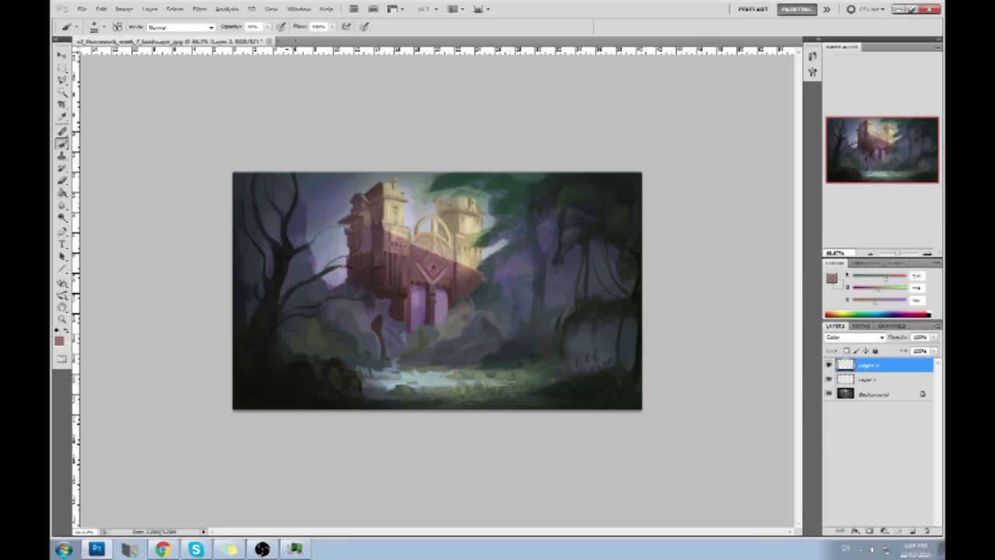
{"action": "left_click", "coordinate": [418, 251], "text": "alt"}
{"action": "left_click", "coordinate": [428, 269], "text": "alt"}
Step: Tint the dark left tree and foreground rocks with the sampled magenta and merge the layers into the background
{"action": "mouse_move", "coordinate": [260, 326]}
{"action": "left_mouse_down"}
{"action": "mouse_move", "coordinate": [278, 306]}
{"action": "mouse_move", "coordinate": [238, 312]}
{"action": "mouse_move", "coordinate": [256, 228]}
{"action": "mouse_move", "coordinate": [252, 373]}
{"action": "mouse_move", "coordinate": [313, 384]}
{"action": "left_mouse_up"}
{"action": "right_click", "coordinate": [876, 384]}
{"action": "left_click", "coordinate": [851, 375]}
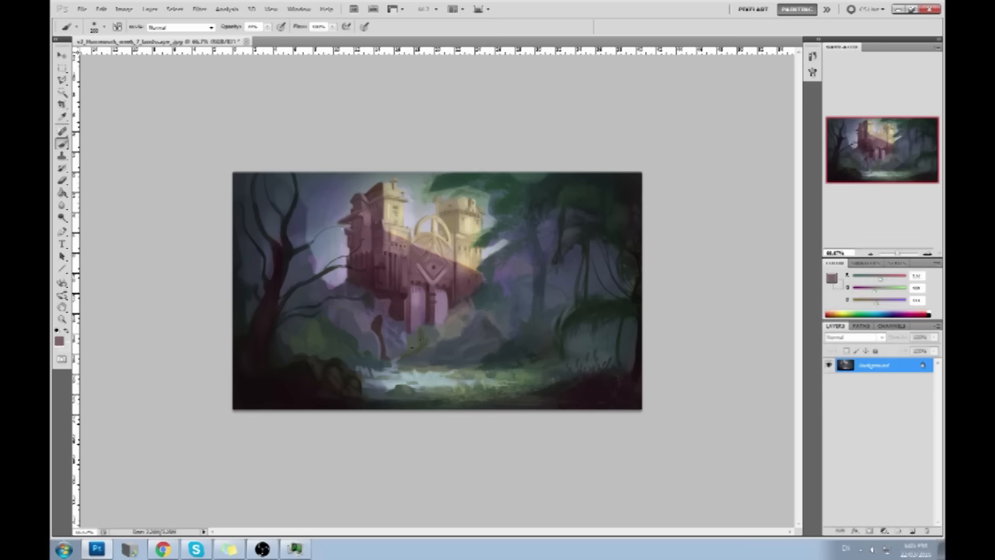
Step: Select the castle's central front down to the rocks with a freehand Lasso and copy it to a new layer
{"action": "key", "text": "l"}
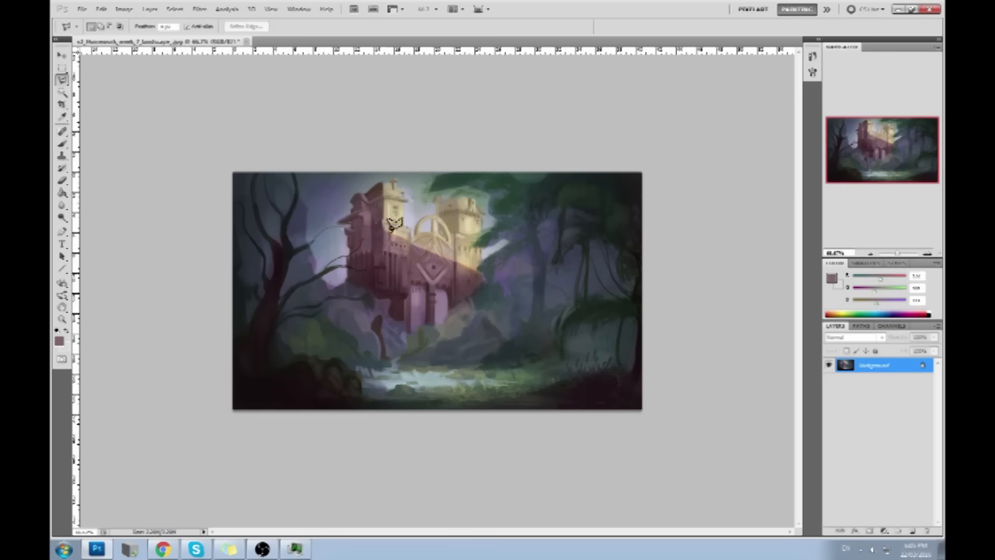
{"action": "right_click", "coordinate": [63, 81]}
{"action": "left_click", "coordinate": [88, 81]}
{"action": "mouse_move", "coordinate": [462, 238]}
{"action": "left_mouse_down"}
{"action": "mouse_move", "coordinate": [410, 325]}
{"action": "mouse_move", "coordinate": [479, 309]}
{"action": "left_mouse_up"}
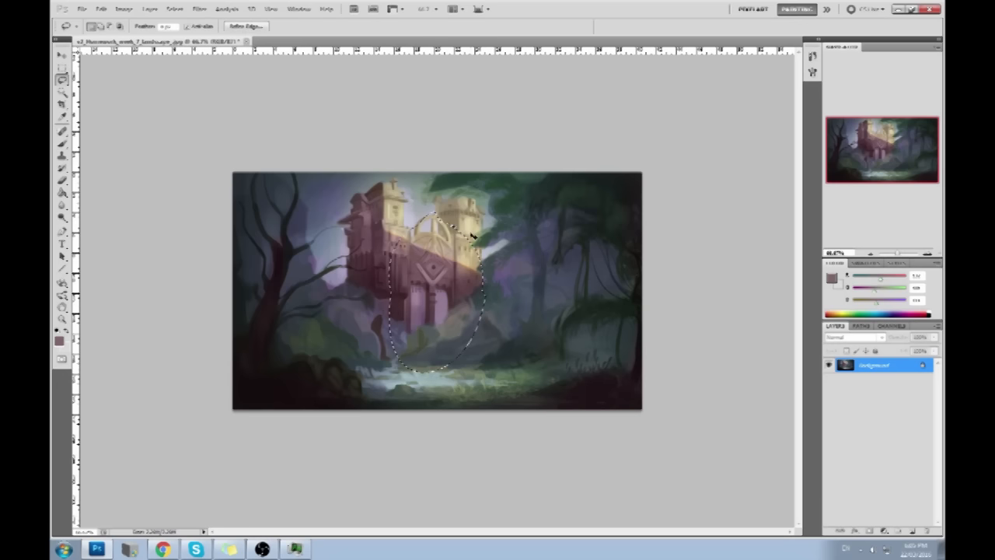
{"action": "key", "text": "ctrl+d"}
{"action": "mouse_move", "coordinate": [453, 331]}
{"action": "left_mouse_down"}
{"action": "mouse_move", "coordinate": [397, 272]}
{"action": "mouse_move", "coordinate": [471, 315]}
{"action": "left_mouse_up"}
{"action": "key", "text": "ctrl+j"}
Step: Flip the copied castle piece vertically, compress its height and place it over the river as a reflection
{"action": "key", "text": "v"}
{"action": "key", "text": "ctrl+t"}
{"action": "right_click", "coordinate": [435, 268]}
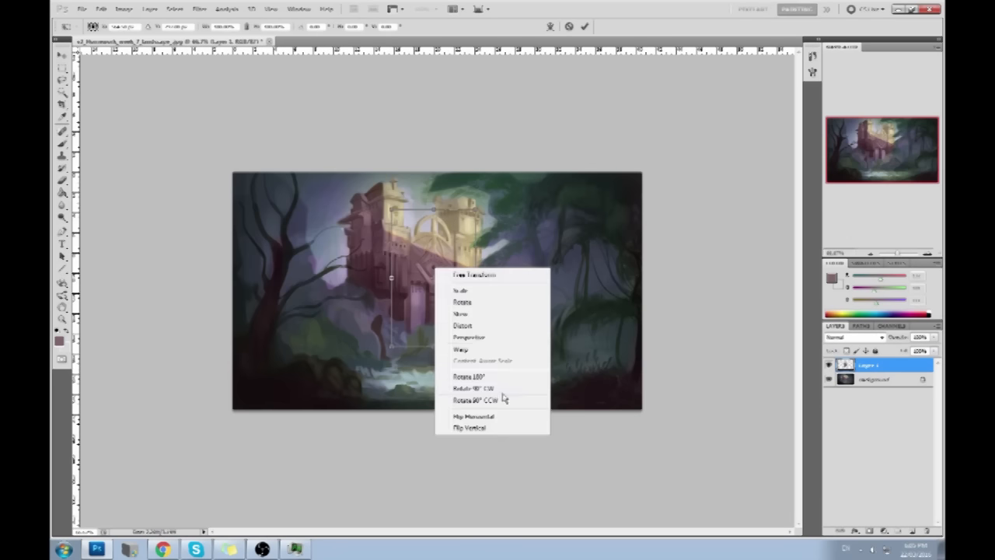
{"action": "left_click", "coordinate": [484, 429]}
{"action": "left_click_drag", "start_coordinate": [442, 263], "coordinate": [441, 397]}
{"action": "left_click_drag", "start_coordinate": [433, 478], "coordinate": [427, 432]}
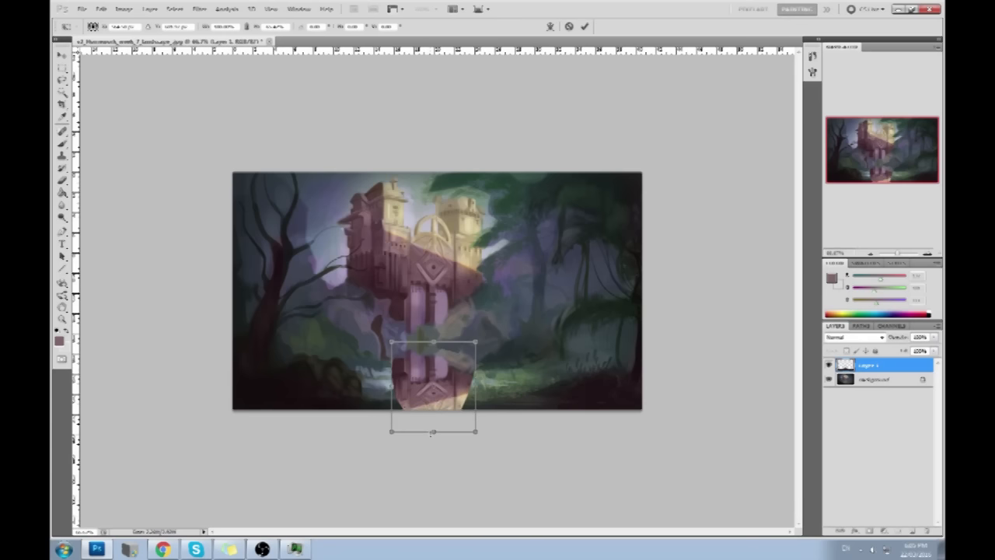
{"action": "mouse_move", "coordinate": [440, 377]}
{"action": "left_mouse_down"}
{"action": "mouse_move", "coordinate": [440, 418]}
{"action": "mouse_move", "coordinate": [439, 391]}
{"action": "left_mouse_up"}
{"action": "left_click", "coordinate": [584, 26]}
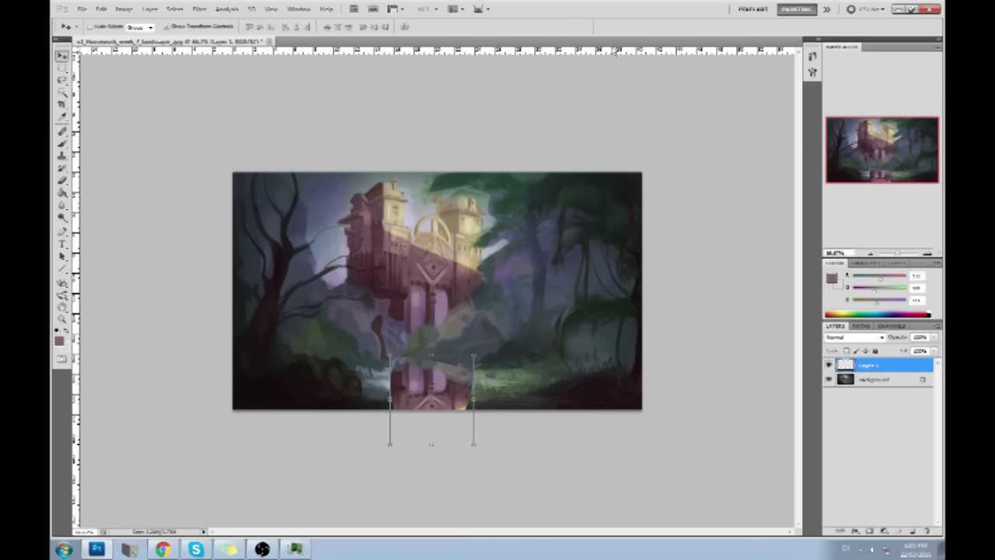
Step: Lower the reflection layer's fill to 47% and set its blend mode to Darken
{"action": "left_click_drag", "start_coordinate": [916, 363], "coordinate": [902, 369]}
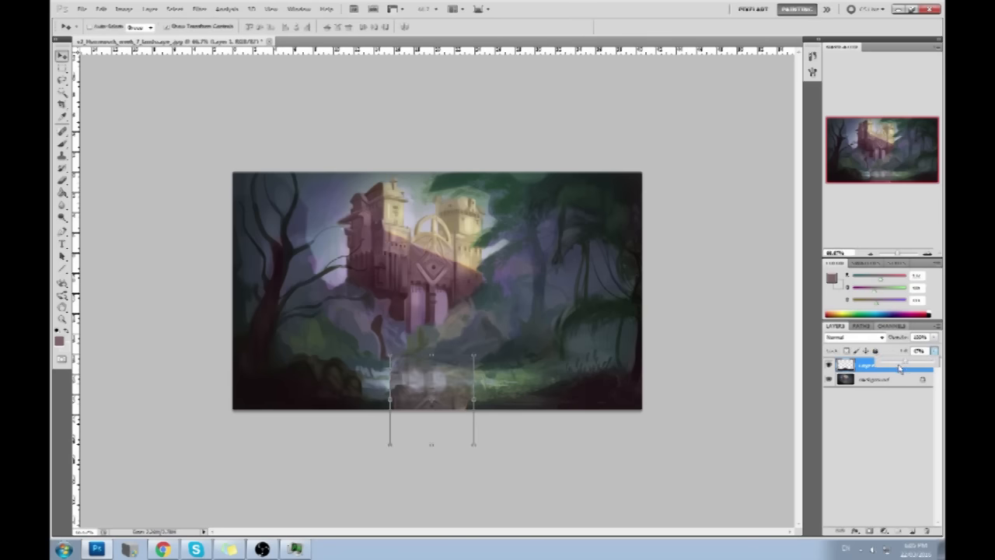
{"action": "left_click", "coordinate": [861, 337]}
{"action": "left_click", "coordinate": [870, 66]}
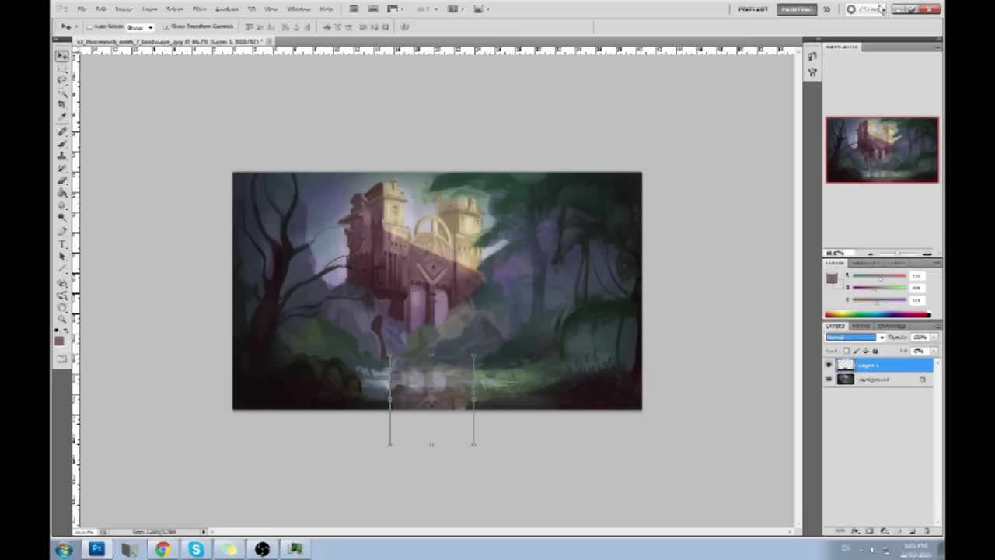
{"action": "key", "text": "b"}
{"action": "left_click", "coordinate": [855, 336]}
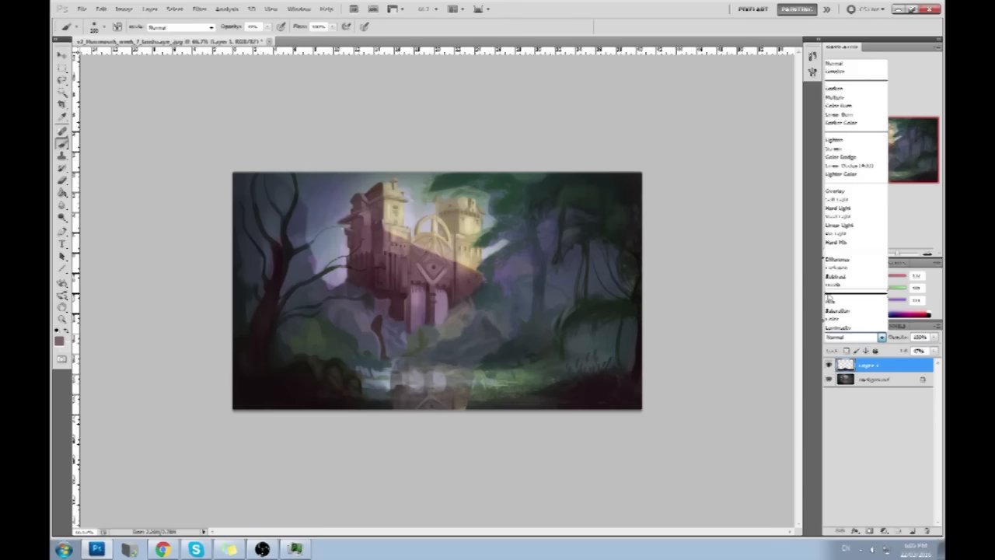
{"action": "left_click", "coordinate": [854, 67]}
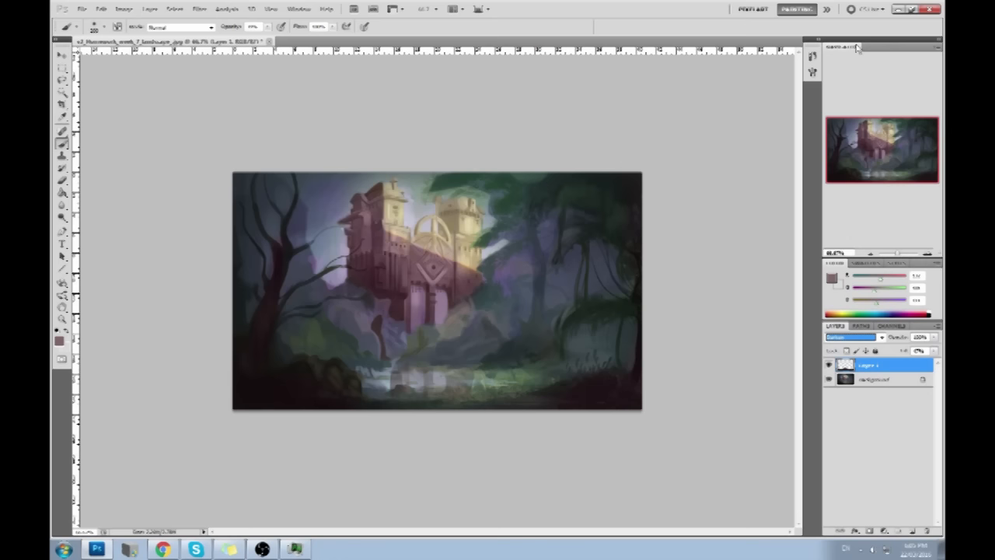
Step: Erase the excess parts of the castle reflection with a smaller eraser at 100% opacity and merge it into the background
{"action": "key", "text": "e"}
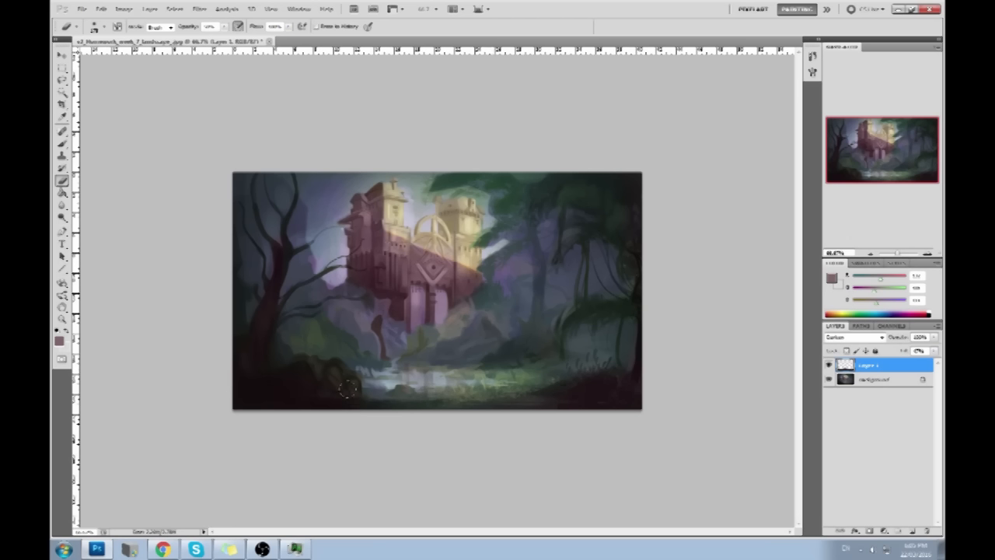
{"action": "left_click", "coordinate": [828, 364]}
{"action": "left_click", "coordinate": [828, 364]}
{"action": "left_click_drag", "start_coordinate": [223, 26], "coordinate": [277, 65]}
{"action": "key", "text": "bracketleft"}
{"action": "key", "text": "bracketleft"}
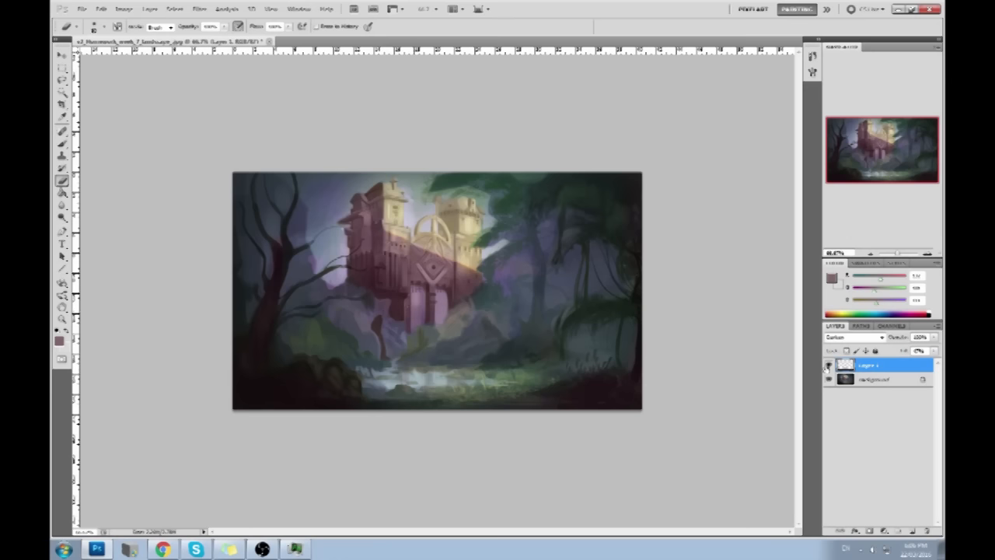
{"action": "right_click", "coordinate": [894, 364]}
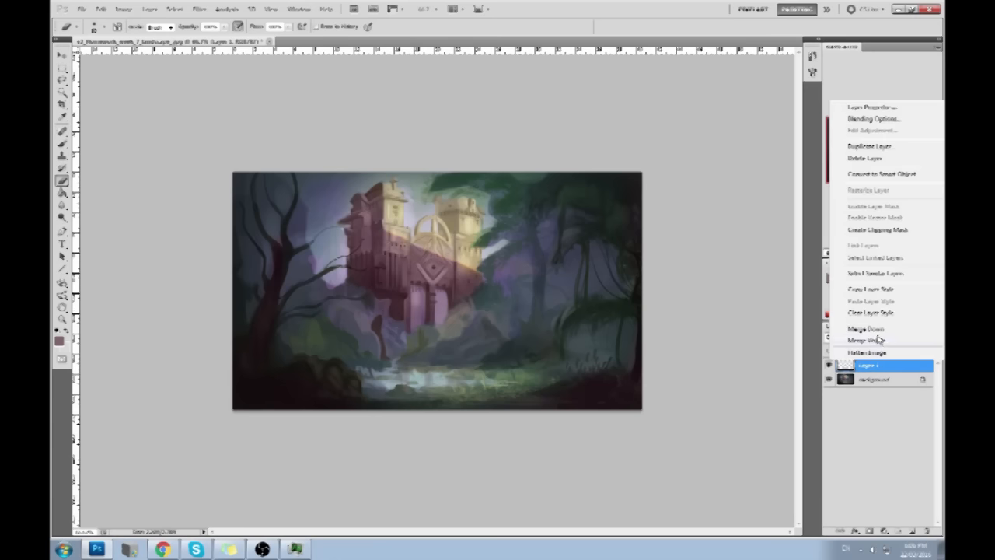
{"action": "left_click", "coordinate": [883, 336]}
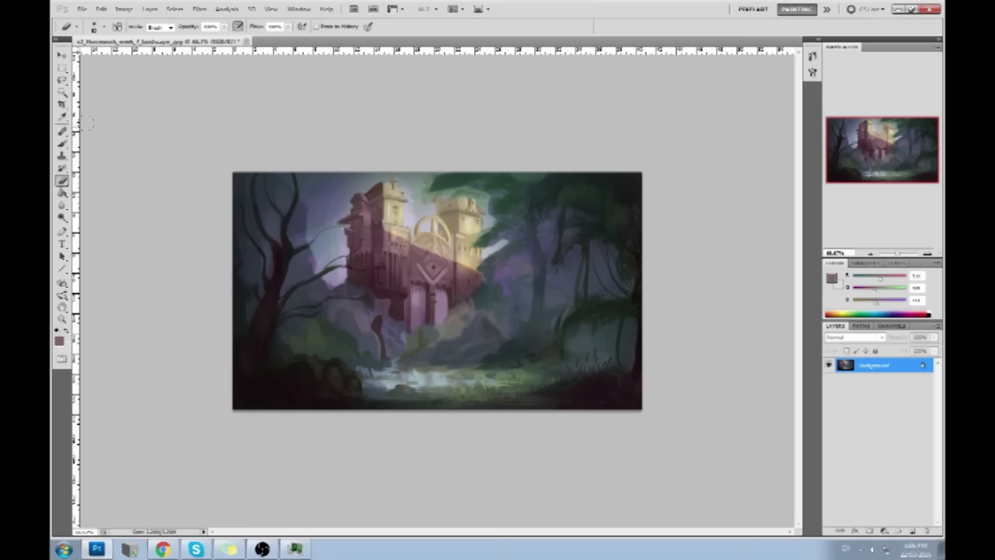
Step: Try to select the misty background between the trees with the Magic Wand
{"action": "left_click", "coordinate": [62, 92]}
{"action": "left_click", "coordinate": [581, 288]}
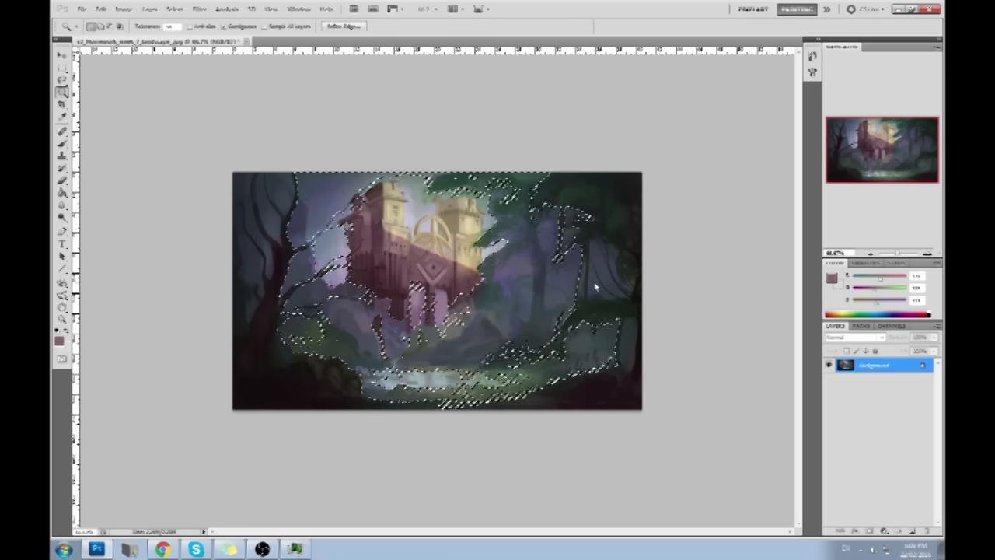
{"action": "left_click", "coordinate": [604, 272], "text": "shift"}
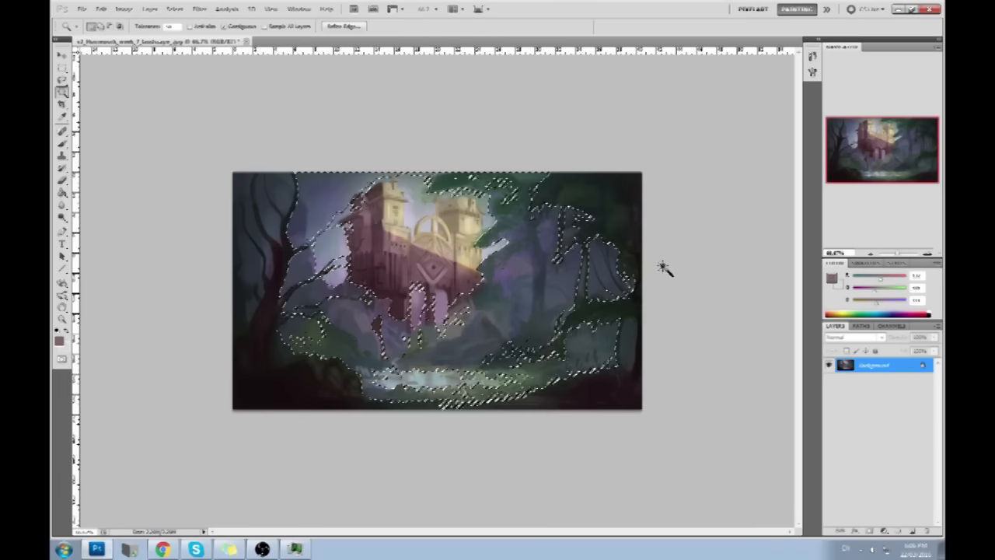
{"action": "key", "text": "ctrl+d"}
{"action": "key", "text": "b"}
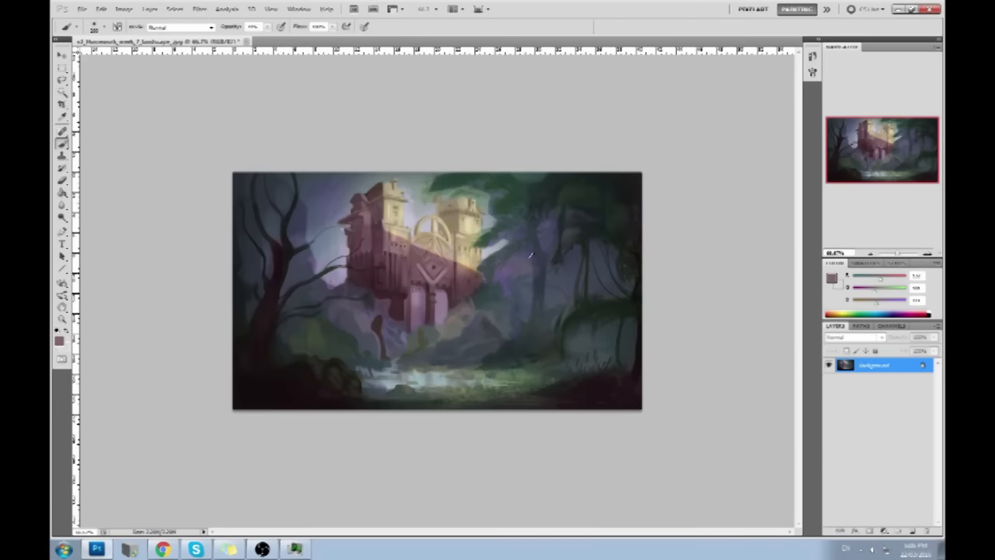
Step: Sample the pale lavender light beside the castle's right tower and lower the brush opacity
{"action": "left_click", "coordinate": [497, 247], "text": "alt"}
{"action": "left_click", "coordinate": [267, 27]}
{"action": "left_click_drag", "start_coordinate": [274, 39], "coordinate": [253, 38]}
{"action": "left_click", "coordinate": [199, 67]}
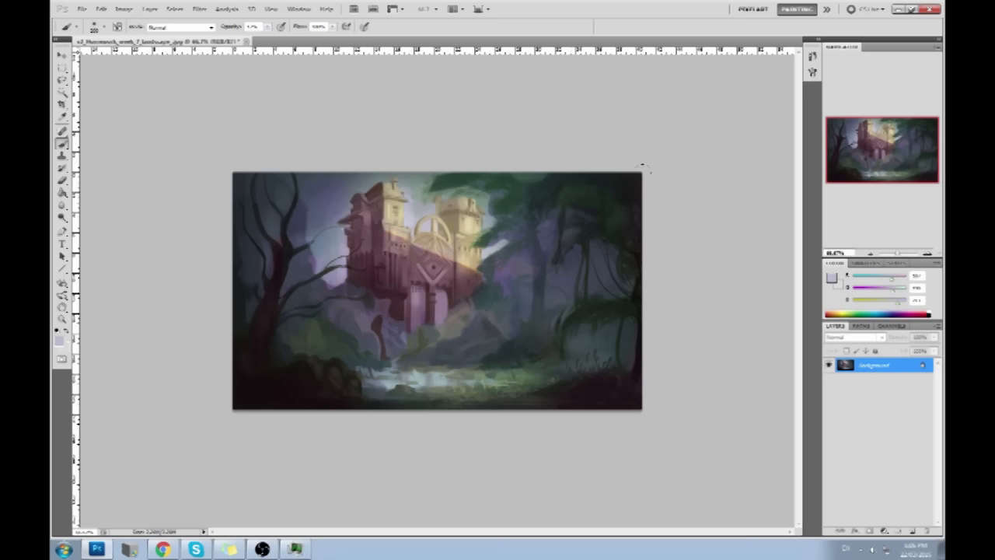
Step: Try to brush pale lavender mist between the right-hand trees, then enlarge the brush and undo the strokes
{"action": "left_click_drag", "start_coordinate": [591, 272], "coordinate": [521, 300]}
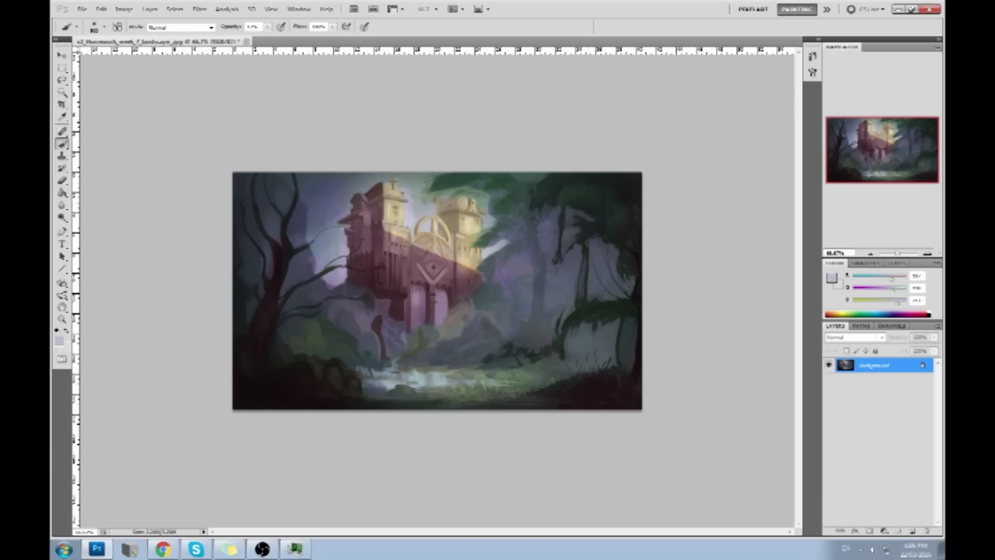
{"action": "key", "text": "bracketright"}
{"action": "key", "text": "bracketright"}
{"action": "key", "text": "bracketright"}
{"action": "key", "text": "bracketright"}
{"action": "key", "text": "bracketright"}
{"action": "key", "text": "ctrl+z"}
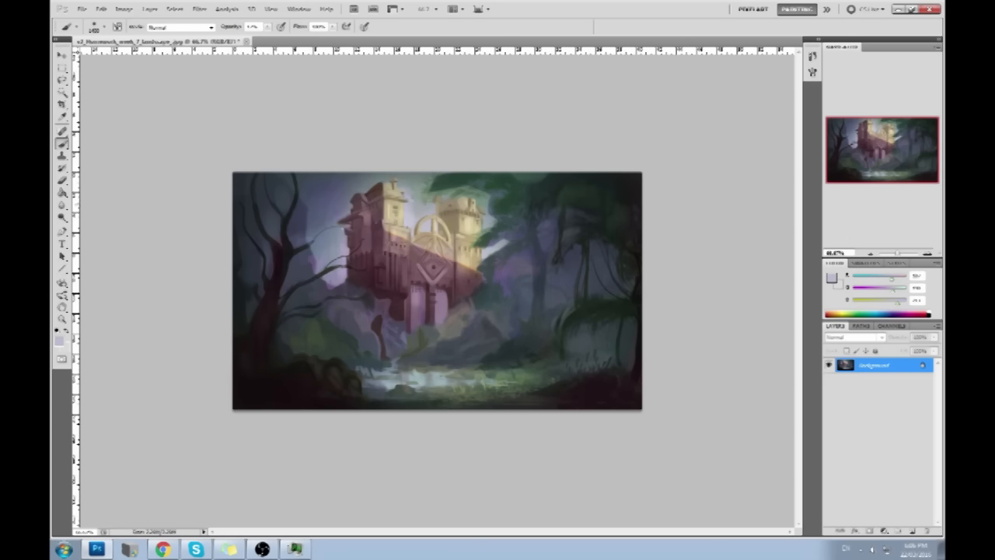
Step: Brush faint lavender light shafts slanting down through the right-hand trees towards the river, undoing unwanted strokes
{"action": "key", "text": "ctrl+z"}
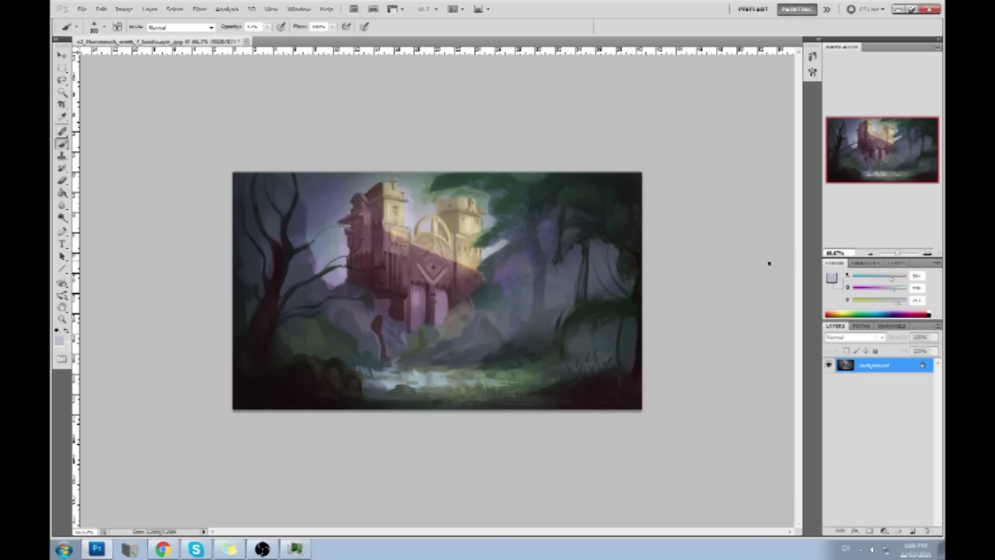
{"action": "key", "text": "ctrl+z"}
{"action": "key", "text": "ctrl+z"}
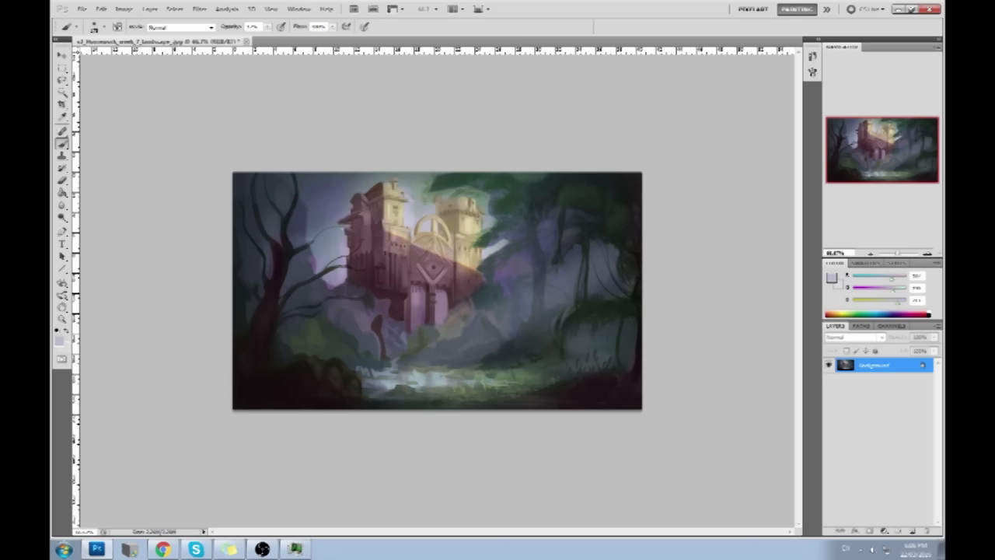
{"action": "key", "text": "ctrl+z"}
{"action": "key", "text": "alt"}
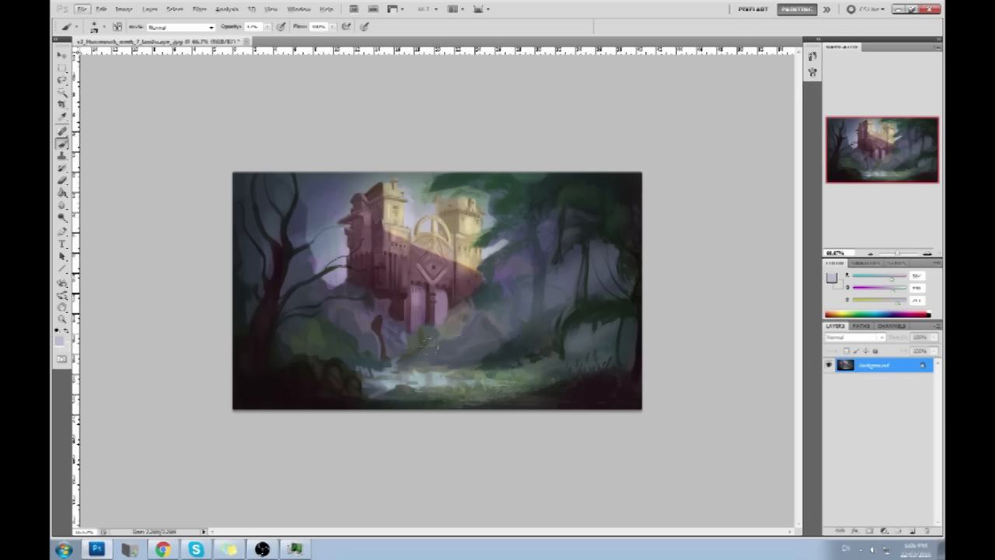
{"action": "key", "text": "ctrl+z"}
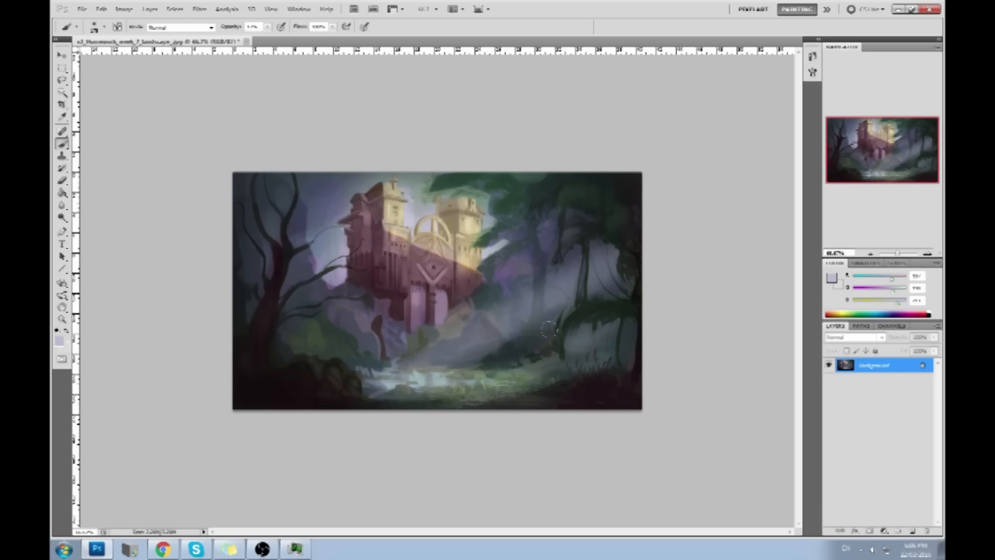
{"action": "key", "text": "ctrl+z"}
{"action": "key", "text": "ctrl+z"}
{"action": "key", "text": "ctrl+z"}
{"action": "key", "text": "ctrl+z"}
{"action": "key", "text": "ctrl+z"}
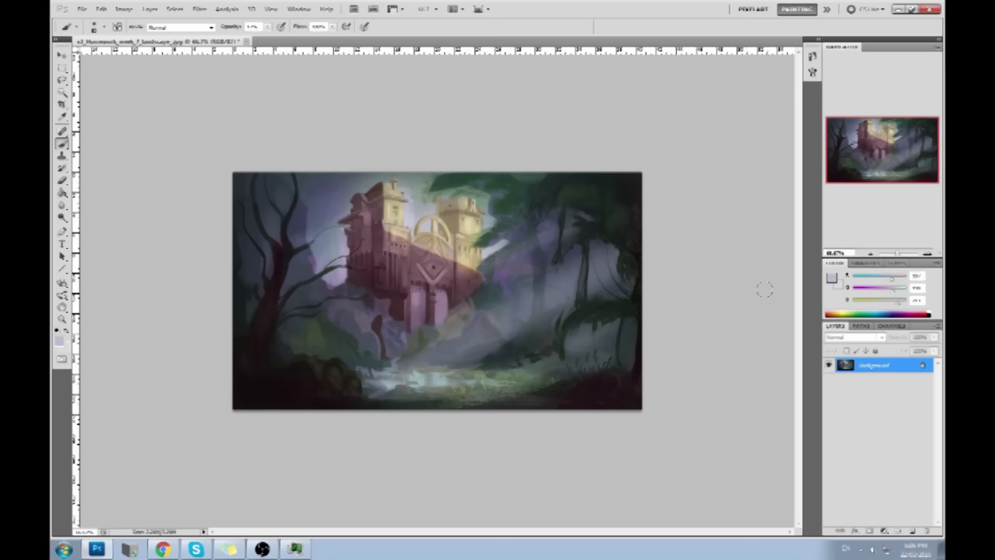
{"action": "left_click", "coordinate": [539, 336], "text": "alt"}
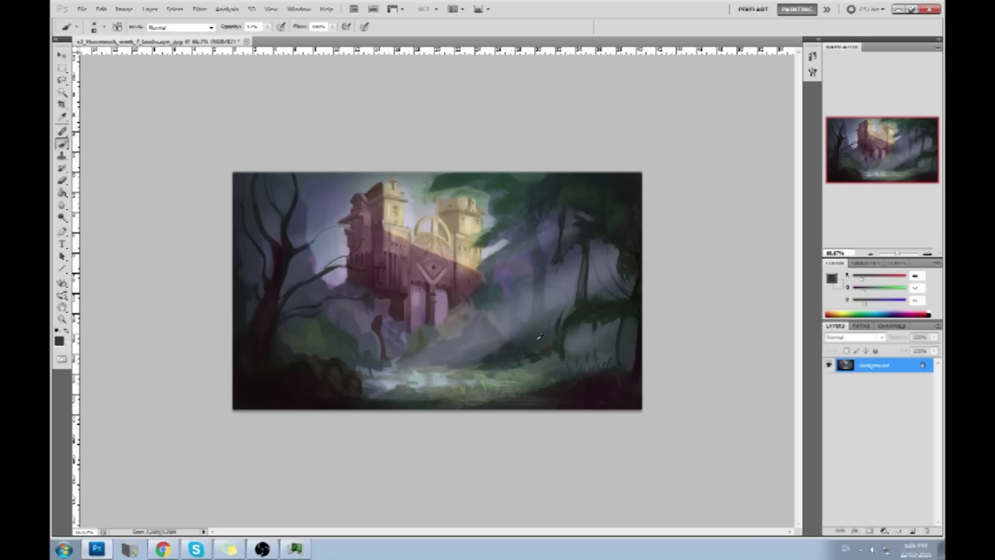
{"action": "key", "text": "e"}
{"action": "left_click_drag", "start_coordinate": [521, 351], "coordinate": [529, 342]}
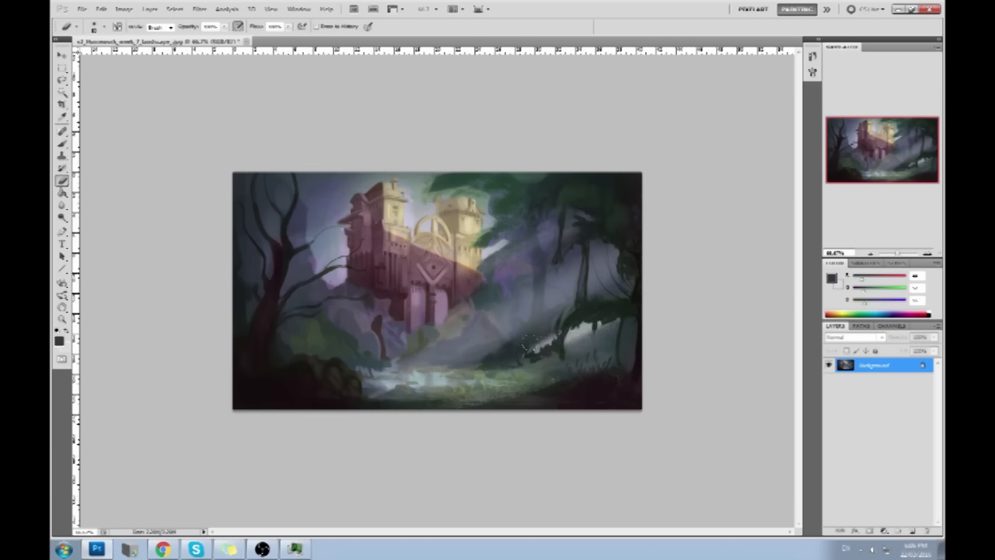
{"action": "key", "text": "ctrl+z"}
Step: Sample dark tones from the right-hand trees and shade around the light shafts with an enlarged brush
{"action": "key", "text": "b"}
{"action": "left_click", "coordinate": [613, 309], "text": "alt"}
{"action": "left_click", "coordinate": [625, 223], "text": "alt"}
{"action": "key", "text": "bracketright"}
{"action": "key", "text": "bracketright"}
{"action": "key", "text": "bracketright"}
{"action": "key", "text": "bracketright"}
{"action": "key", "text": "bracketright"}
{"action": "key", "text": "bracketright"}
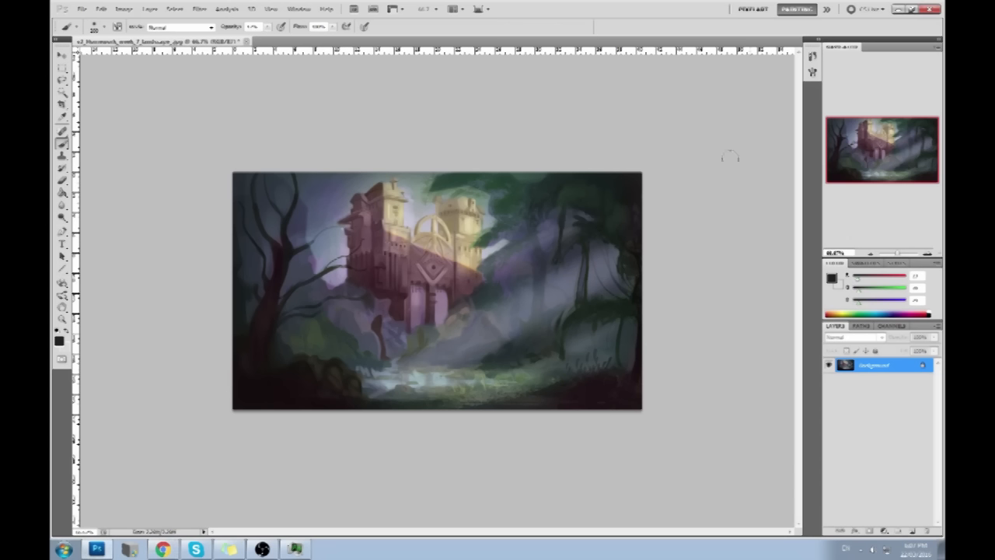
Step: Compare the Merge Down history state with the latest brush state to judge the added light shafts
{"action": "left_click", "coordinate": [813, 56]}
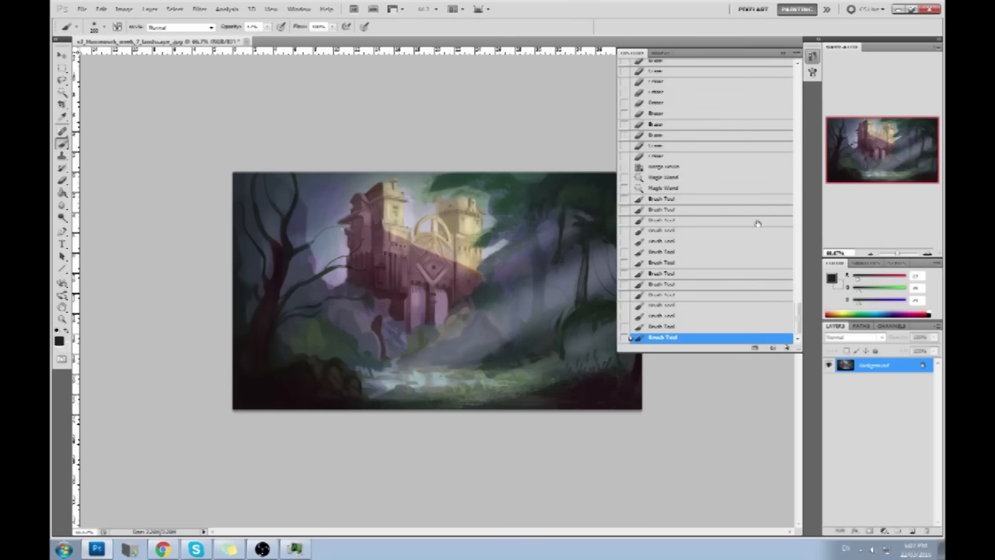
{"action": "left_click", "coordinate": [691, 168]}
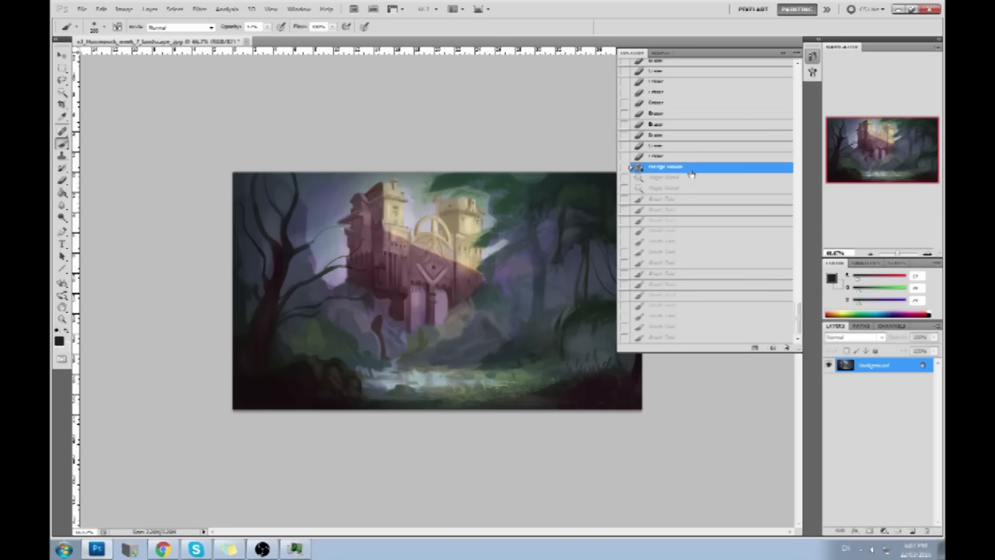
{"action": "left_click", "coordinate": [684, 338]}
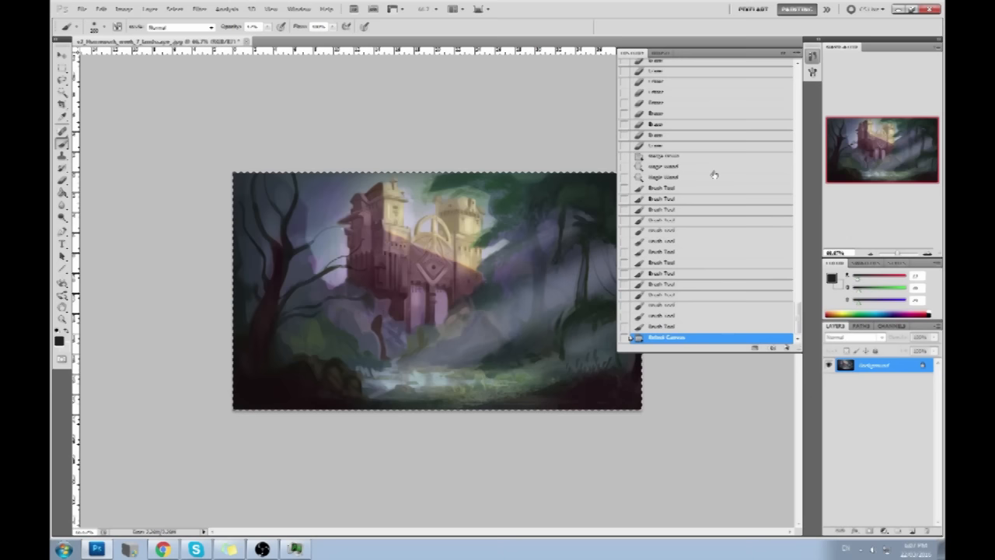
Step: Return to the merged history state, paste the light-shaft version in place as a new layer and set its fill to 27%
{"action": "left_click", "coordinate": [673, 159]}
{"action": "key", "text": "ctrl+shift+v"}
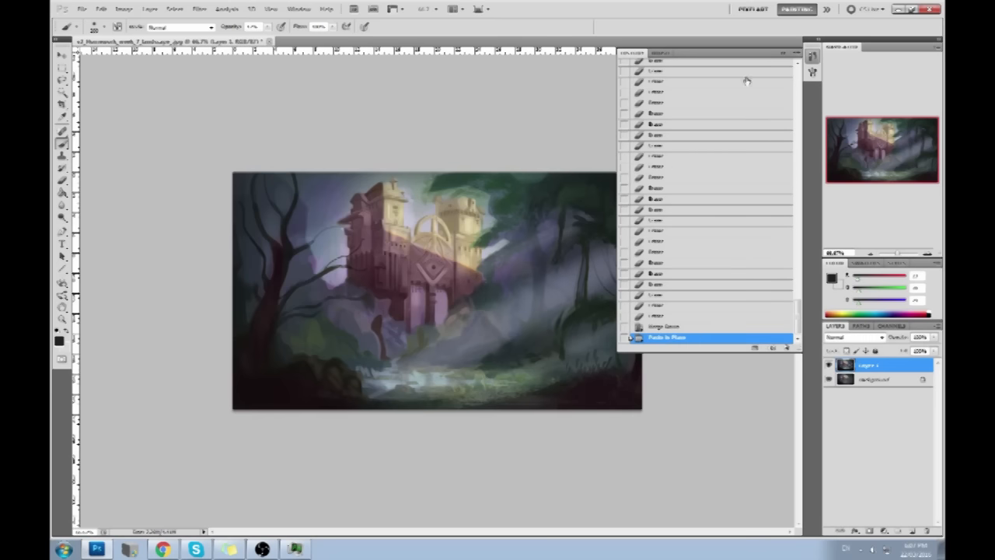
{"action": "left_click", "coordinate": [785, 54]}
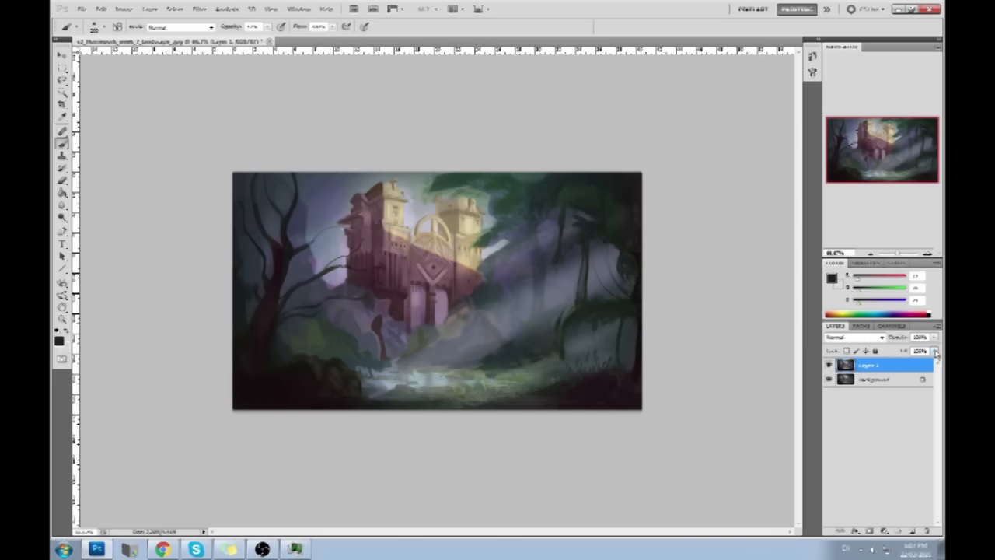
{"action": "left_click_drag", "start_coordinate": [910, 364], "coordinate": [896, 364]}
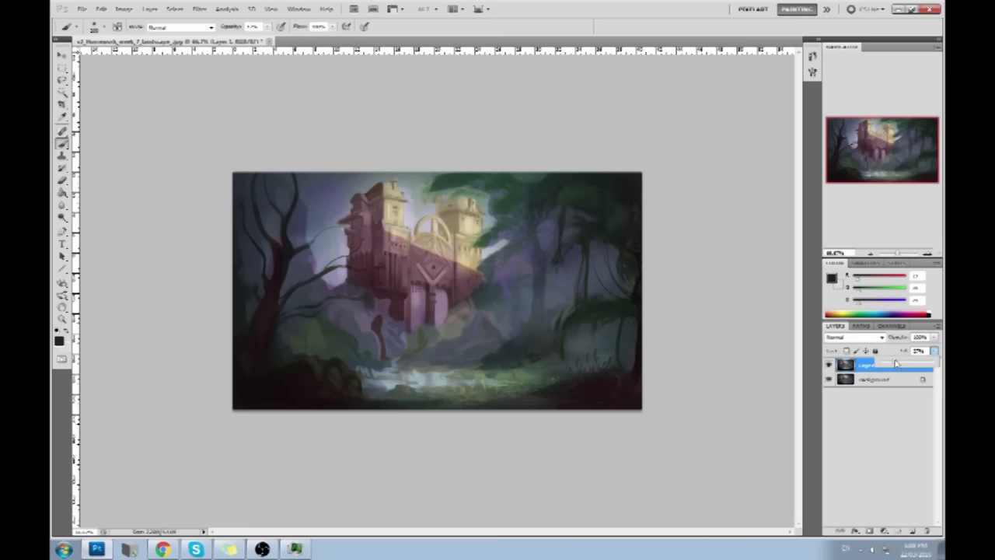
Step: Toggle the visibility of Layer 1 to compare the painting with and without the light shafts
{"action": "left_click", "coordinate": [829, 364]}
{"action": "left_click", "coordinate": [828, 364]}
{"action": "left_click", "coordinate": [828, 364]}
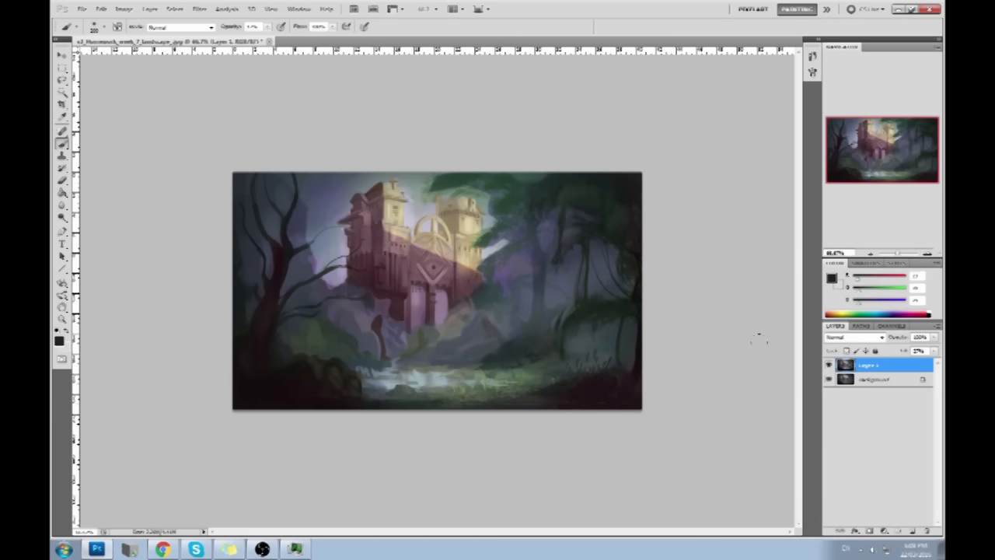
{"action": "left_click", "coordinate": [829, 365]}
{"action": "left_click", "coordinate": [828, 365]}
{"action": "key", "text": "alt+Tab"}
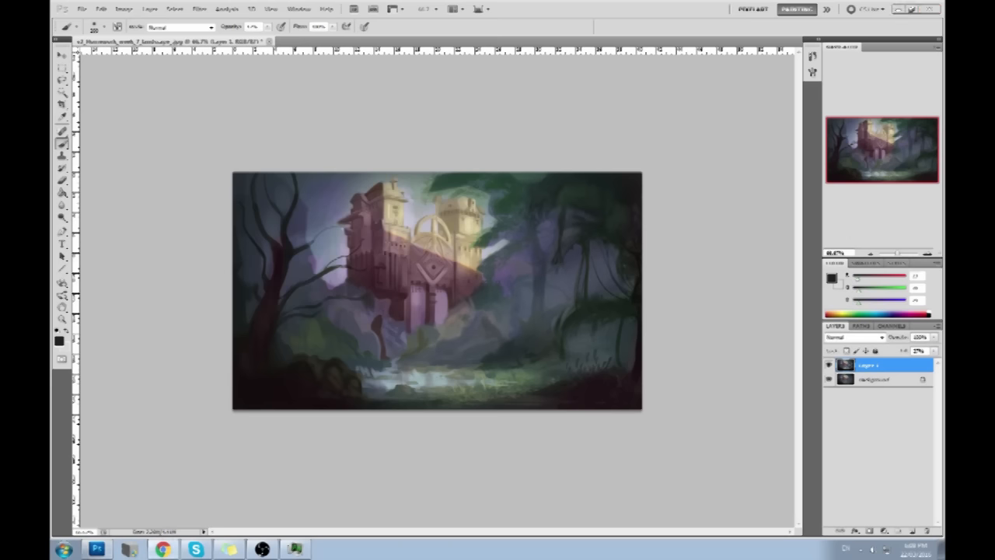
{"action": "left_click", "coordinate": [699, 191]}
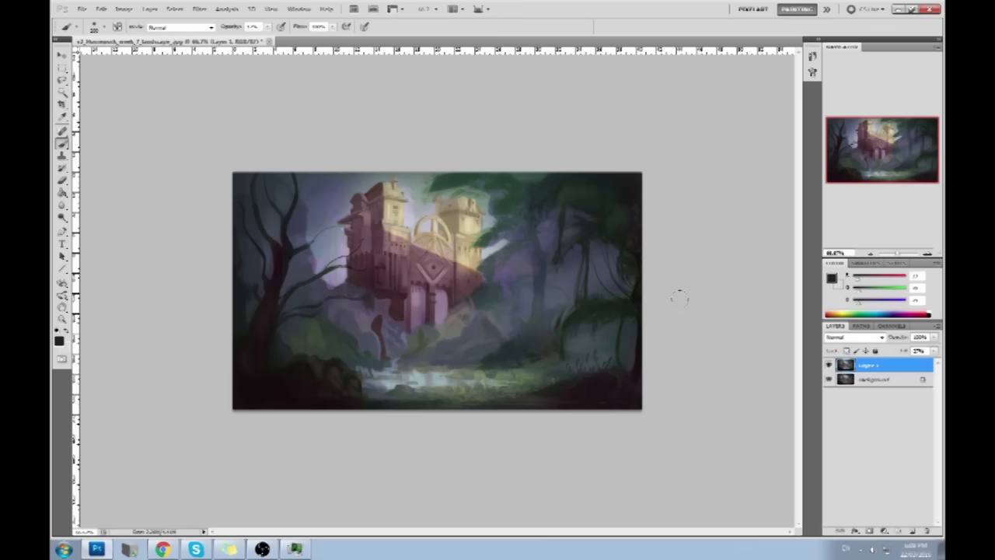
Step: Add a new layer in Color blend mode and mute the castle's magenta shadows with tones sampled from the painting
{"action": "left_click", "coordinate": [912, 532]}
{"action": "left_click", "coordinate": [855, 337]}
{"action": "left_click", "coordinate": [847, 325]}
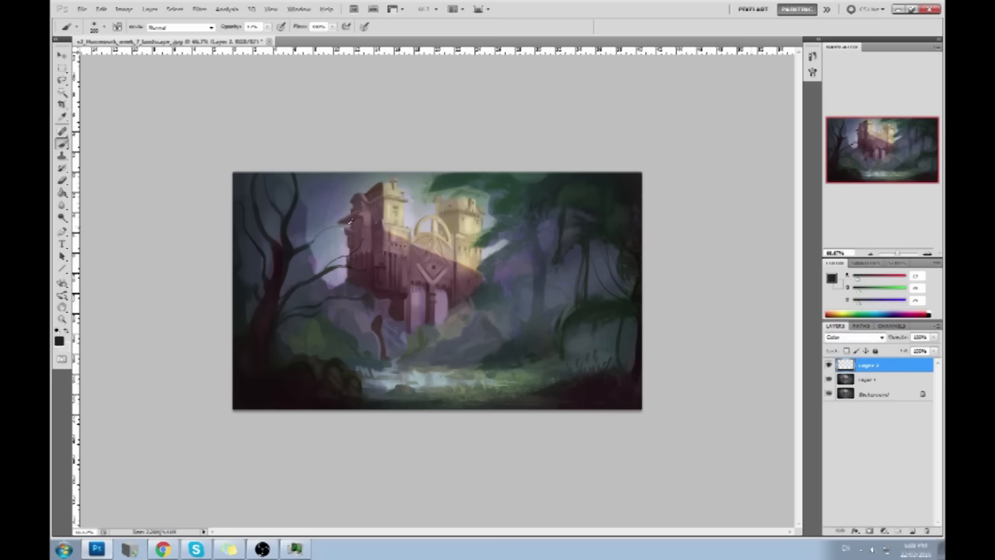
{"action": "left_click", "coordinate": [303, 204], "text": "alt"}
{"action": "left_click", "coordinate": [365, 237], "text": "alt"}
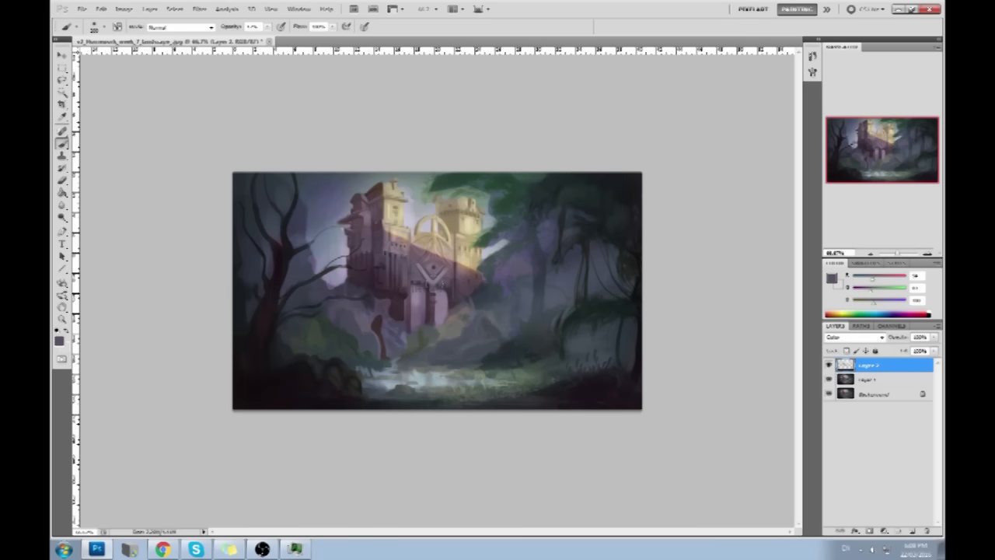
Step: Tone down the castle's golden light with a near-white colour and sample a muted blue-violet from the forest mist
{"action": "left_click", "coordinate": [411, 207], "text": "alt"}
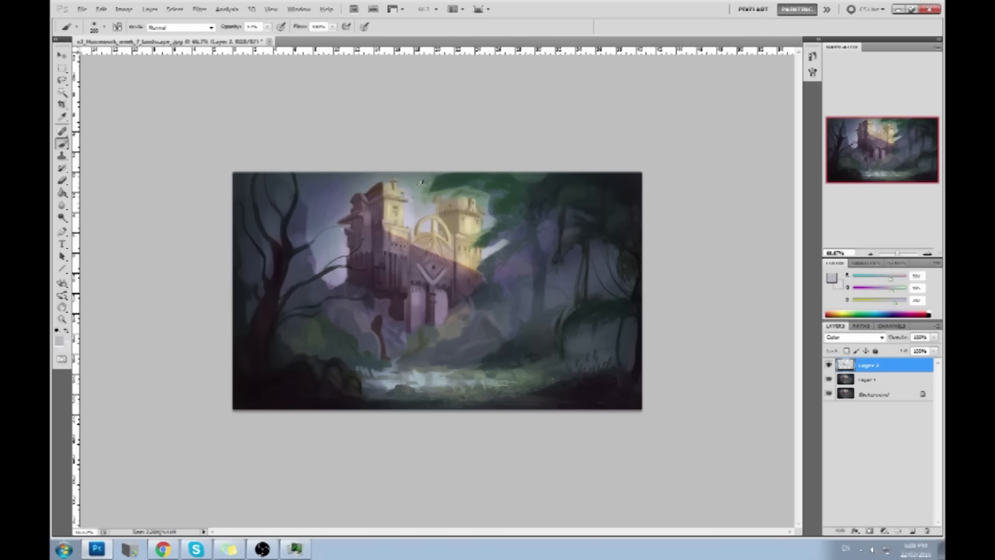
{"action": "left_click", "coordinate": [831, 277]}
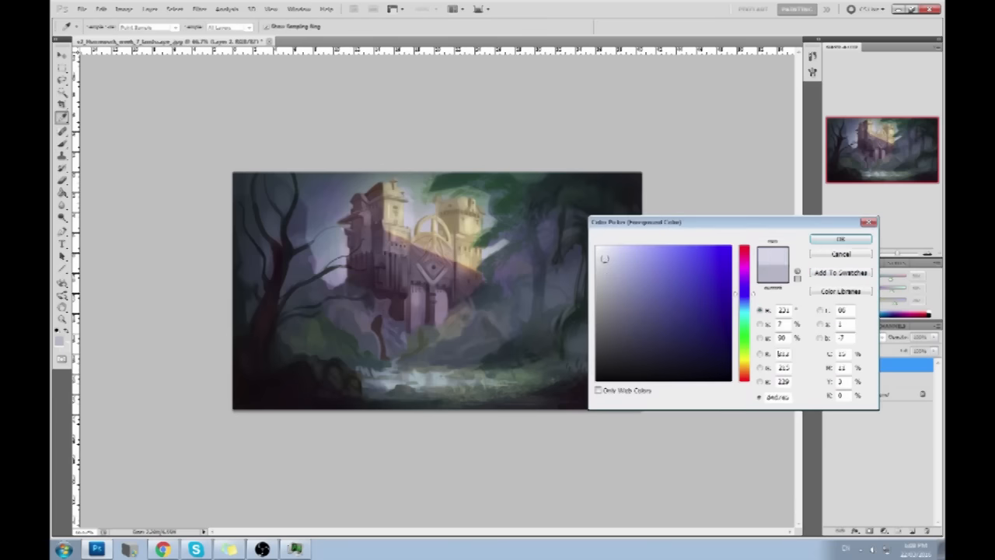
{"action": "left_click", "coordinate": [840, 241]}
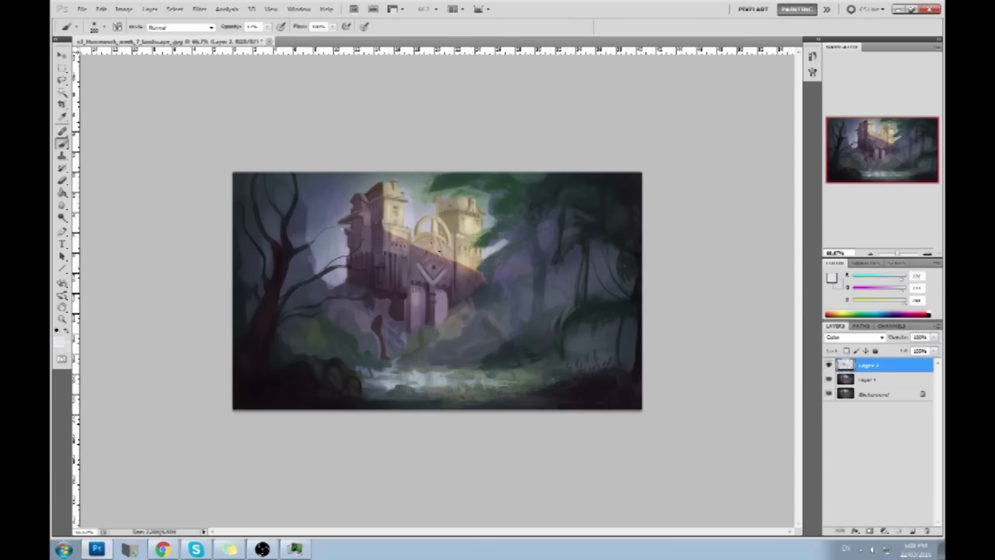
{"action": "left_click", "coordinate": [517, 264], "text": "alt"}
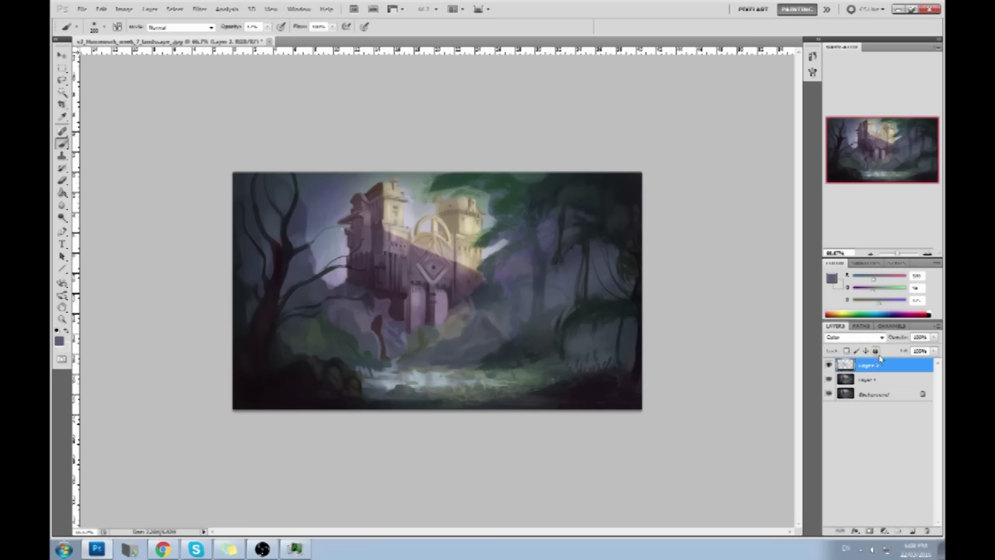
Step: Select the castle with the Lasso, following its lower edge, and hide the selection outline
{"action": "key", "text": "l"}
{"action": "mouse_move", "coordinate": [342, 280]}
{"action": "left_mouse_down"}
{"action": "mouse_move", "coordinate": [392, 296]}
{"action": "mouse_move", "coordinate": [398, 314]}
{"action": "mouse_move", "coordinate": [429, 323]}
{"action": "mouse_move", "coordinate": [483, 274]}
{"action": "left_mouse_up"}
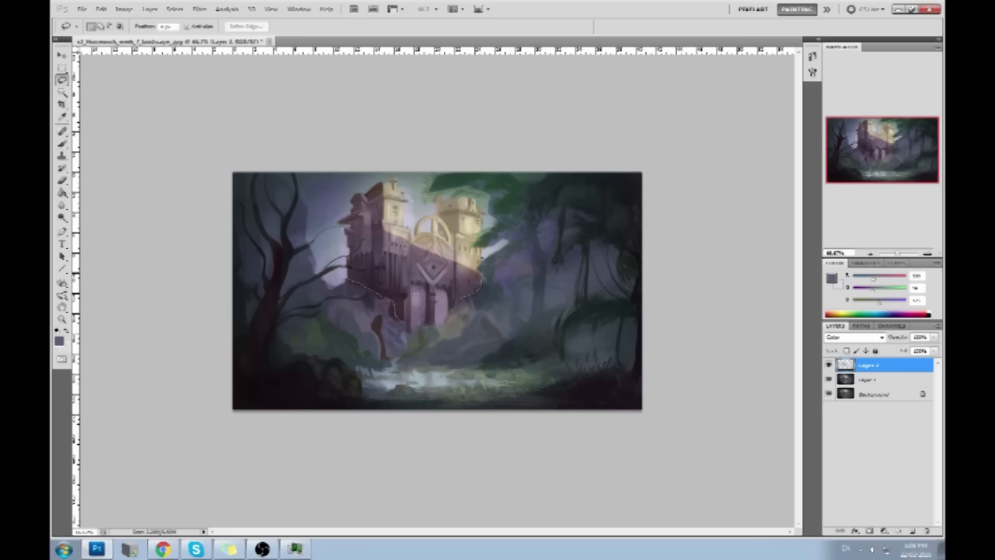
{"action": "left_click_drag", "start_coordinate": [337, 265], "coordinate": [341, 269]}
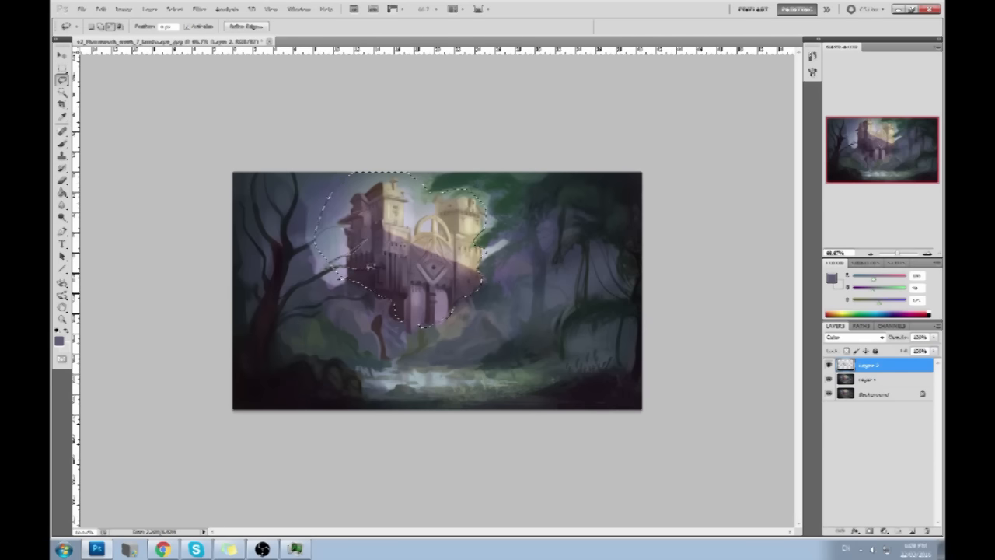
{"action": "key", "text": "ctrl+d"}
Step: Brush a lavender haze sampled from the sky over the castle's lower walls on a new layer with a larger brush
{"action": "key", "text": "b"}
{"action": "left_click", "coordinate": [341, 244], "text": "alt"}
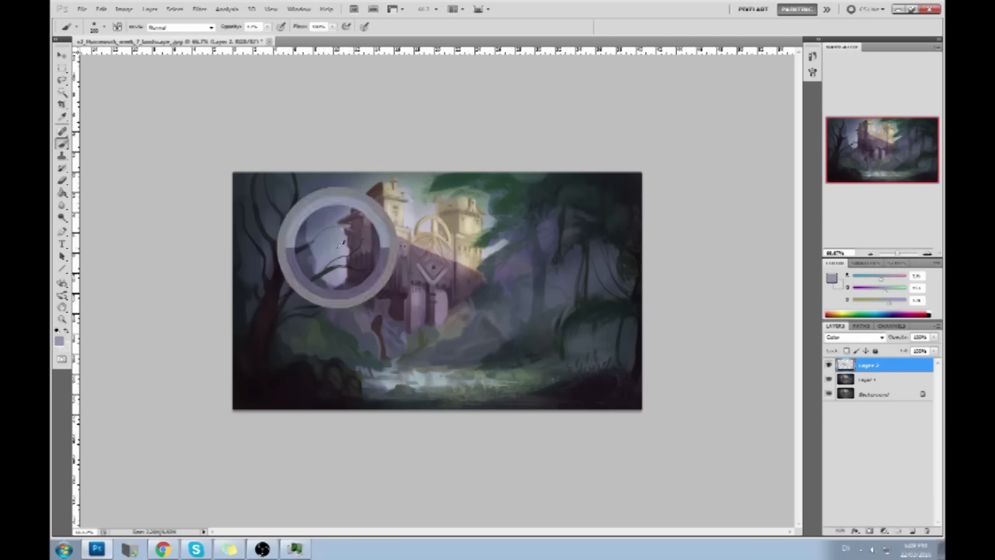
{"action": "key", "text": "bracketright"}
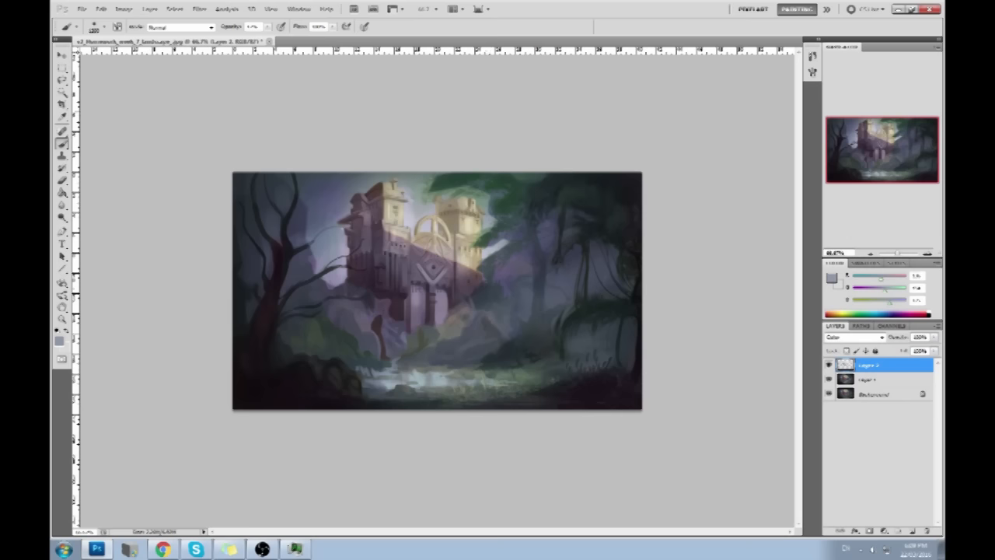
{"action": "left_click", "coordinate": [911, 532]}
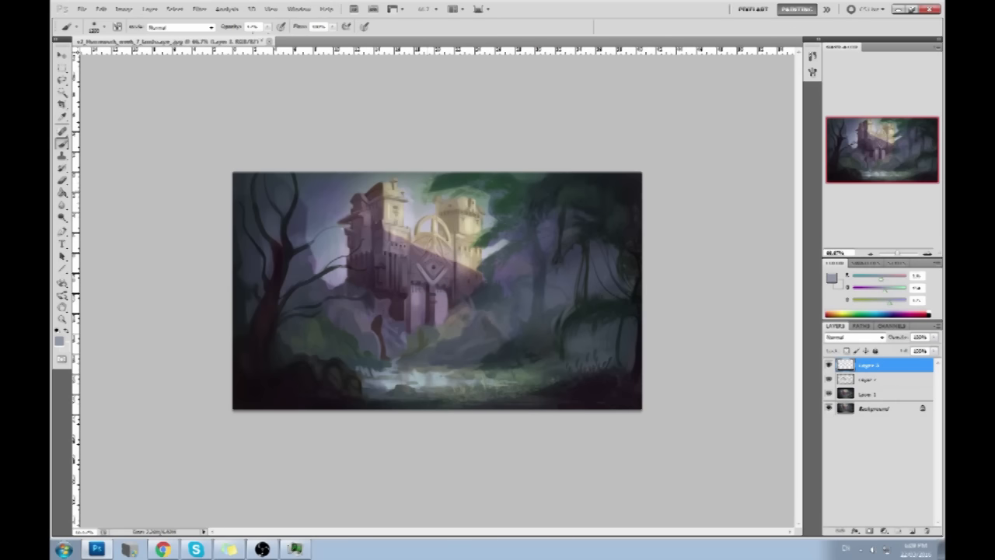
{"action": "left_click_drag", "start_coordinate": [469, 284], "coordinate": [392, 289]}
{"action": "left_click_drag", "start_coordinate": [459, 289], "coordinate": [381, 289]}
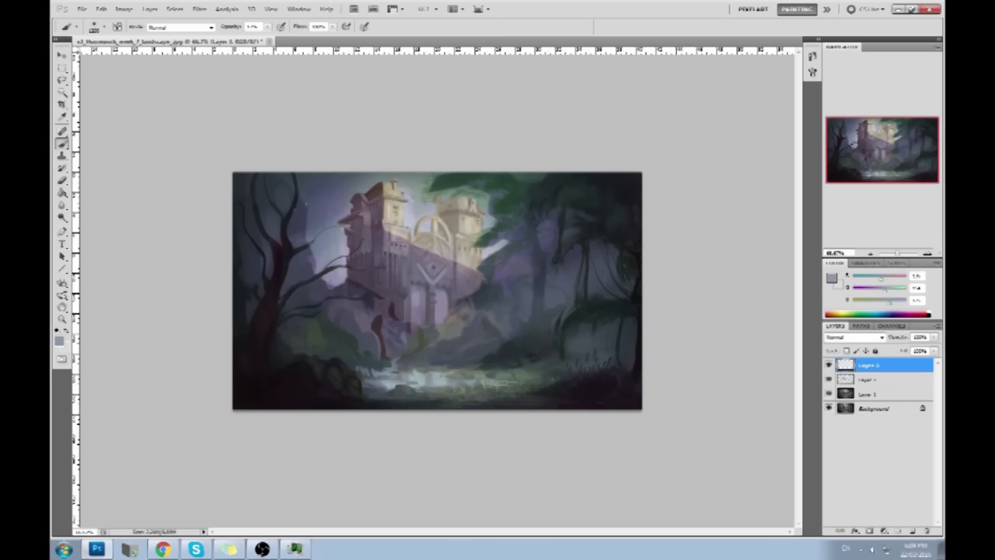
{"action": "left_click_drag", "start_coordinate": [420, 303], "coordinate": [366, 283]}
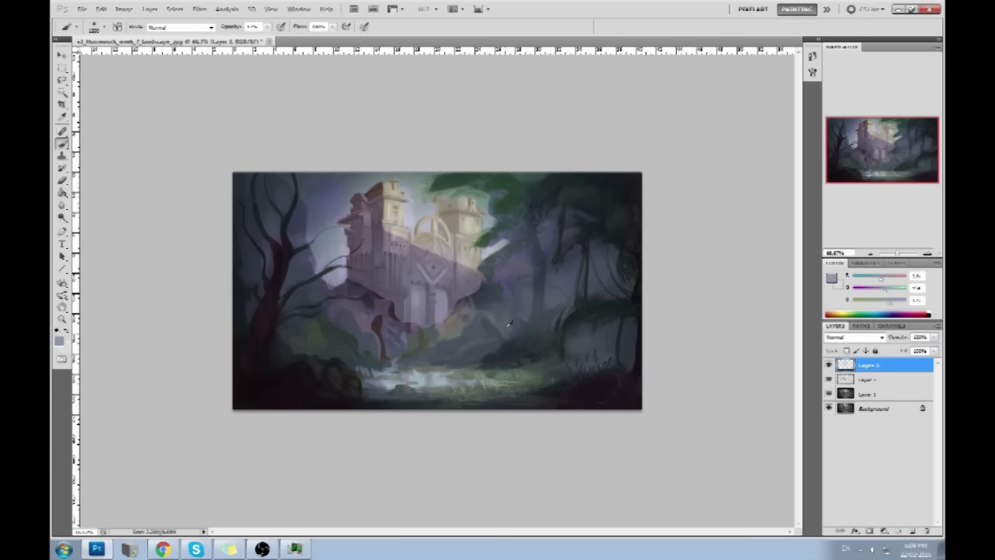
{"action": "left_click", "coordinate": [342, 249], "text": "alt"}
{"action": "left_click_drag", "start_coordinate": [369, 276], "coordinate": [416, 307]}
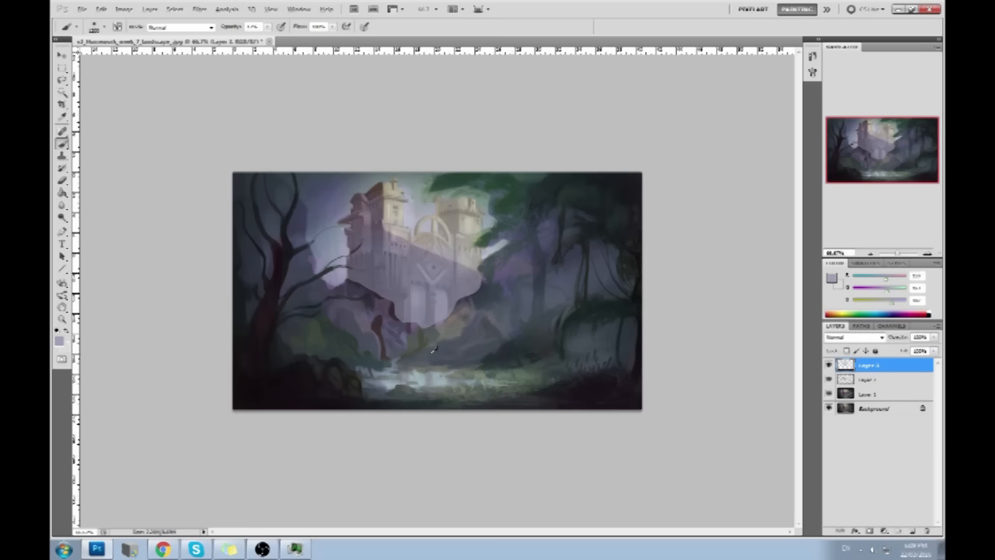
Step: Outline a cloaked standing figure with the Lasso on a new layer, on the riverbank beside the castle
{"action": "left_click", "coordinate": [912, 531]}
{"action": "key", "text": "l"}
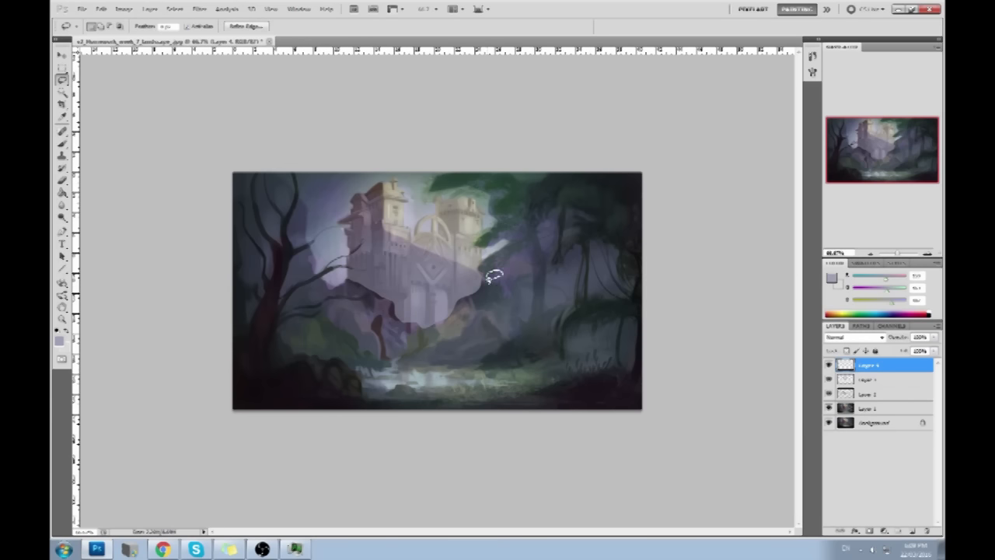
{"action": "key", "text": "ctrl+d"}
{"action": "mouse_move", "coordinate": [471, 302]}
{"action": "left_mouse_down"}
{"action": "mouse_move", "coordinate": [500, 329]}
{"action": "mouse_move", "coordinate": [499, 299]}
{"action": "mouse_move", "coordinate": [483, 281]}
{"action": "left_mouse_up"}
{"action": "mouse_move", "coordinate": [513, 328]}
{"action": "left_mouse_down"}
{"action": "mouse_move", "coordinate": [501, 363]}
{"action": "mouse_move", "coordinate": [485, 359]}
{"action": "mouse_move", "coordinate": [474, 319]}
{"action": "left_mouse_up"}
{"action": "left_click_drag", "start_coordinate": [485, 362], "coordinate": [505, 382]}
{"action": "left_click_drag", "start_coordinate": [482, 311], "coordinate": [460, 331]}
{"action": "key", "text": "ctrl+z"}
{"action": "mouse_move", "coordinate": [473, 313]}
{"action": "left_mouse_down"}
{"action": "mouse_move", "coordinate": [453, 371]}
{"action": "mouse_move", "coordinate": [482, 367]}
{"action": "mouse_move", "coordinate": [487, 349]}
{"action": "left_mouse_up"}
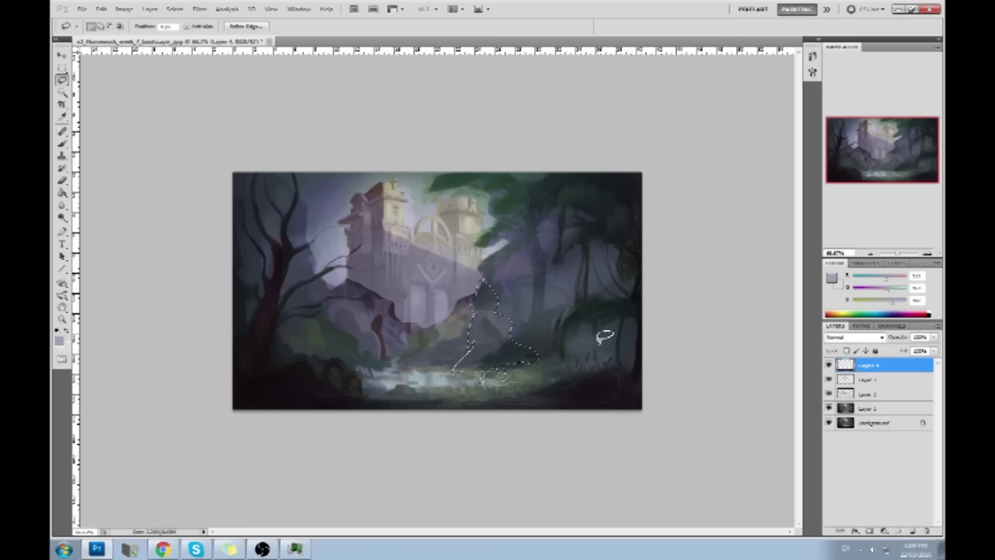
Step: Fill the cloaked figure's outline with black using the Paint Bucket and deselect it
{"action": "key", "text": "ctrl+d"}
{"action": "key", "text": "b"}
{"action": "key", "text": "d"}
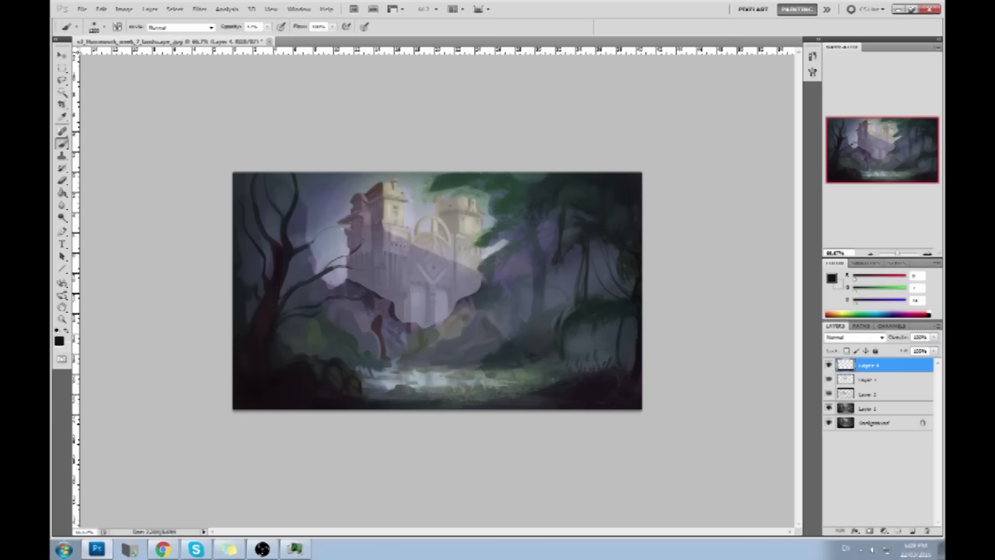
{"action": "key", "text": "g"}
{"action": "left_click", "coordinate": [501, 315]}
{"action": "key", "text": "b"}
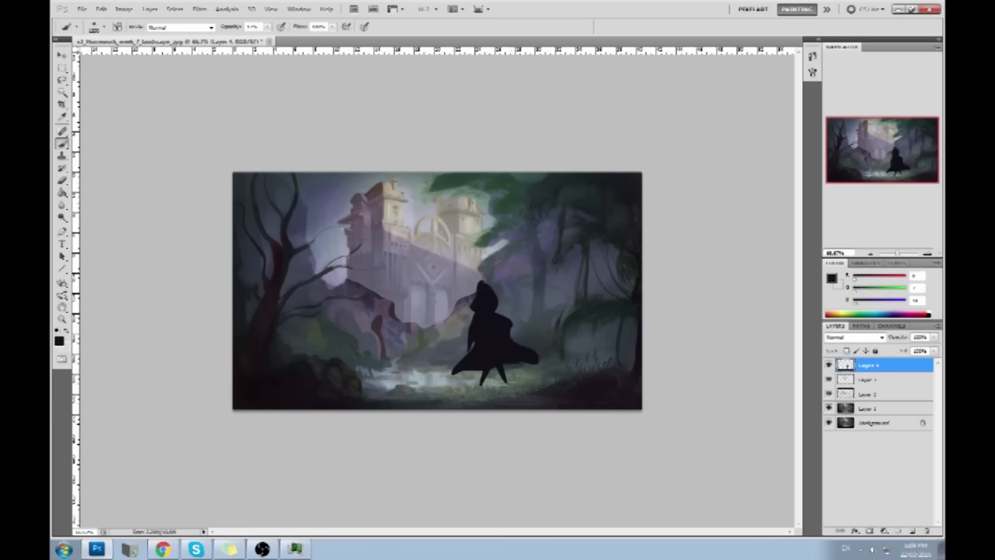
{"action": "key", "text": "alt"}
{"action": "key", "text": "v"}
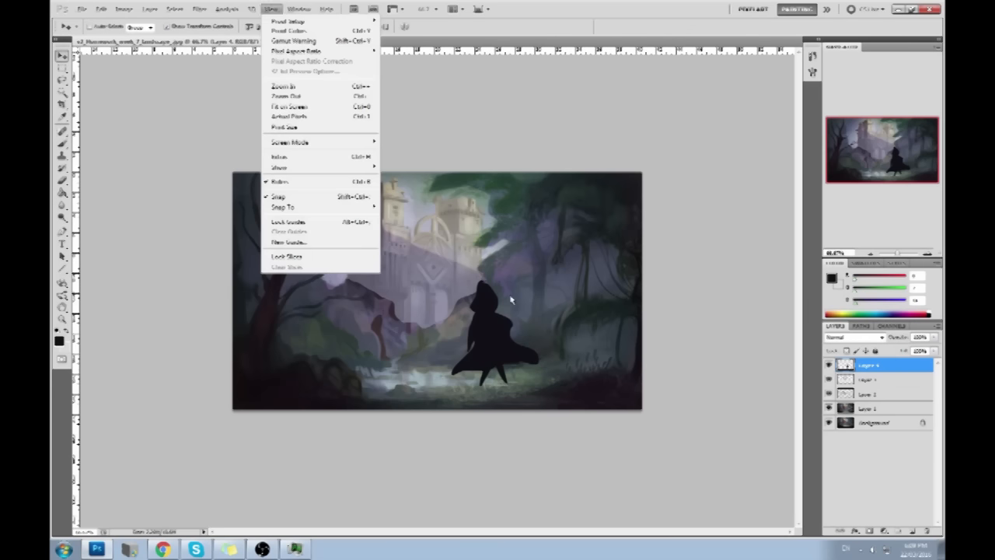
{"action": "right_click", "coordinate": [514, 306]}
{"action": "left_click", "coordinate": [523, 313]}
{"action": "right_click", "coordinate": [522, 286]}
{"action": "left_click", "coordinate": [535, 302]}
Step: Scale the black figure down and place it at the water's edge below the castle
{"action": "left_click_drag", "start_coordinate": [494, 341], "coordinate": [465, 346]}
{"action": "key", "text": "ctrl+t"}
{"action": "left_click_drag", "start_coordinate": [509, 383], "coordinate": [434, 365]}
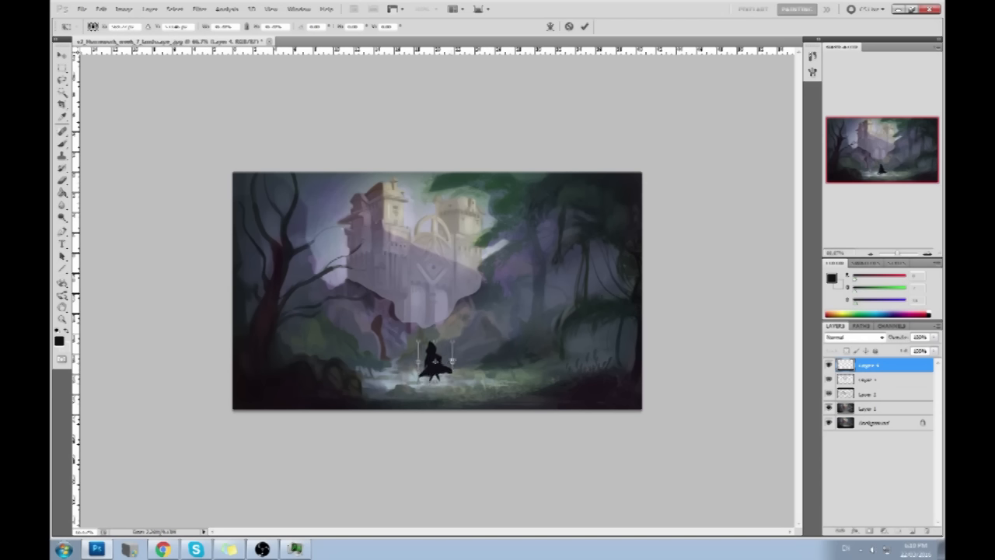
{"action": "left_click_drag", "start_coordinate": [442, 373], "coordinate": [457, 371]}
{"action": "left_click", "coordinate": [812, 56]}
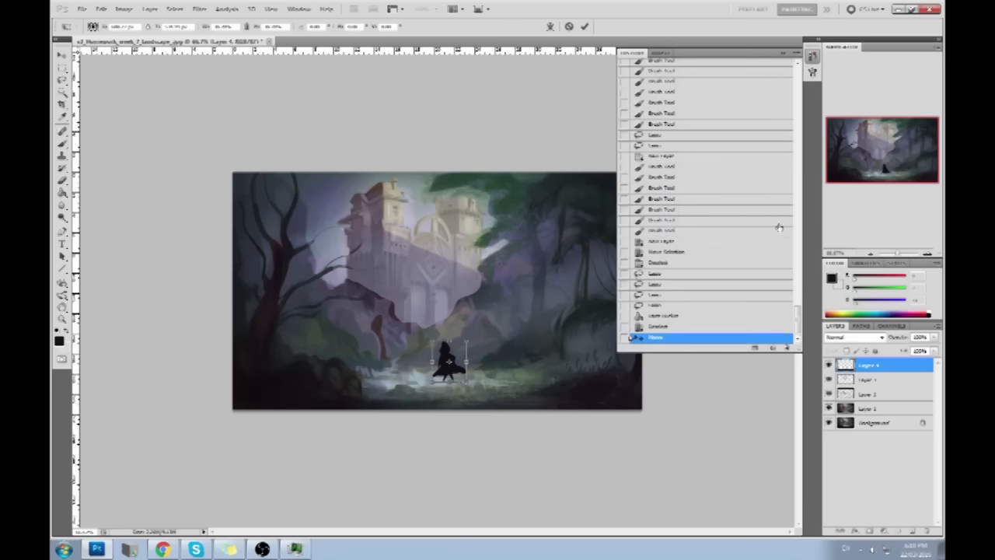
{"action": "left_click", "coordinate": [584, 27]}
Step: Copy the figure and roll the history back to the first haze brush stroke over the castle
{"action": "key", "text": "ctrl+a"}
{"action": "left_click_drag", "start_coordinate": [798, 321], "coordinate": [798, 312]}
{"action": "left_click", "coordinate": [703, 256]}
{"action": "left_click", "coordinate": [667, 208]}
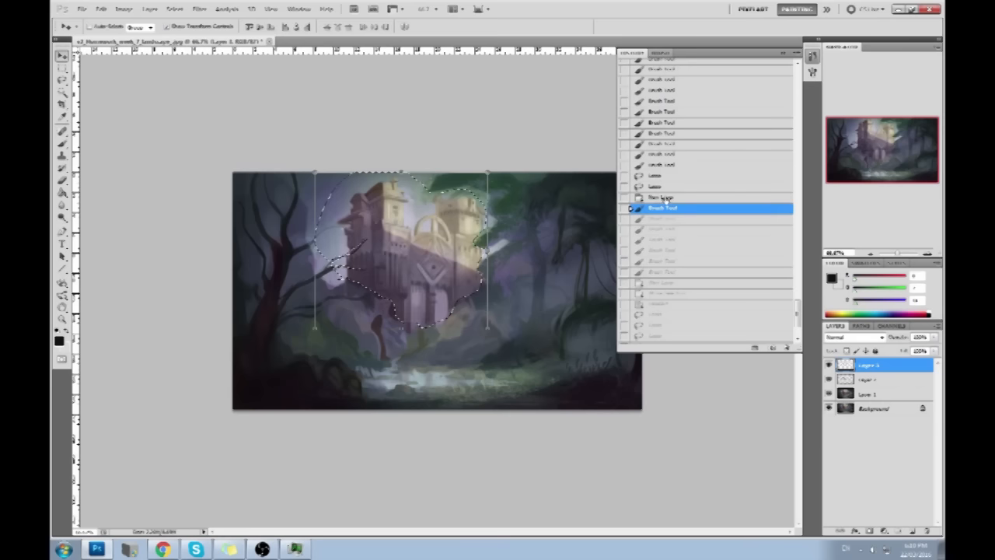
{"action": "left_click", "coordinate": [665, 197]}
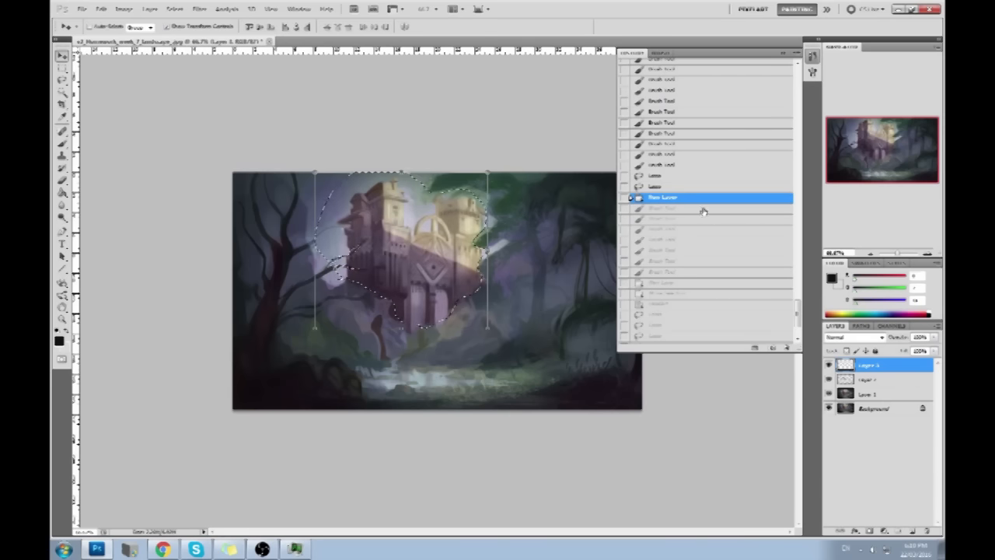
{"action": "left_click", "coordinate": [658, 208]}
{"action": "left_click", "coordinate": [658, 198]}
{"action": "left_click", "coordinate": [657, 209]}
{"action": "left_click", "coordinate": [660, 200]}
{"action": "left_click", "coordinate": [657, 209]}
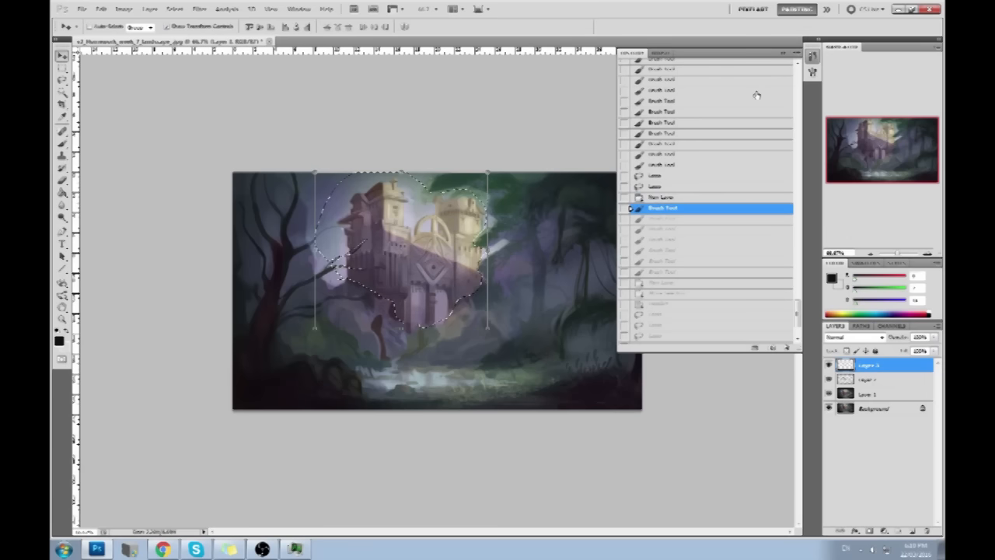
Step: Deselect the castle, paste the figure as a new layer and place it on the grassy bank beside the water
{"action": "left_click", "coordinate": [783, 53]}
{"action": "key", "text": "n"}
{"action": "key", "text": "m"}
{"action": "right_click", "coordinate": [542, 205]}
{"action": "left_click", "coordinate": [555, 212]}
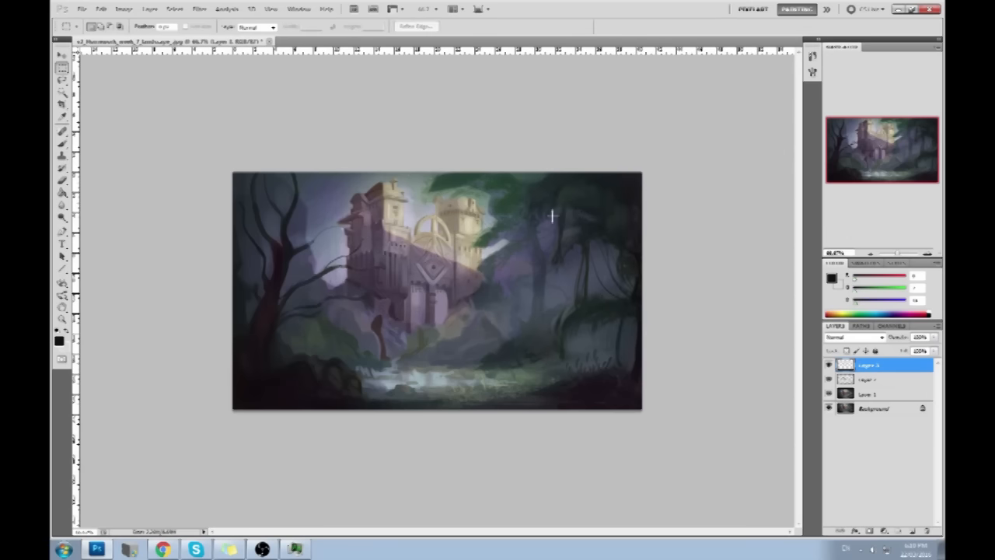
{"action": "key", "text": "ctrl+v"}
{"action": "key", "text": "v"}
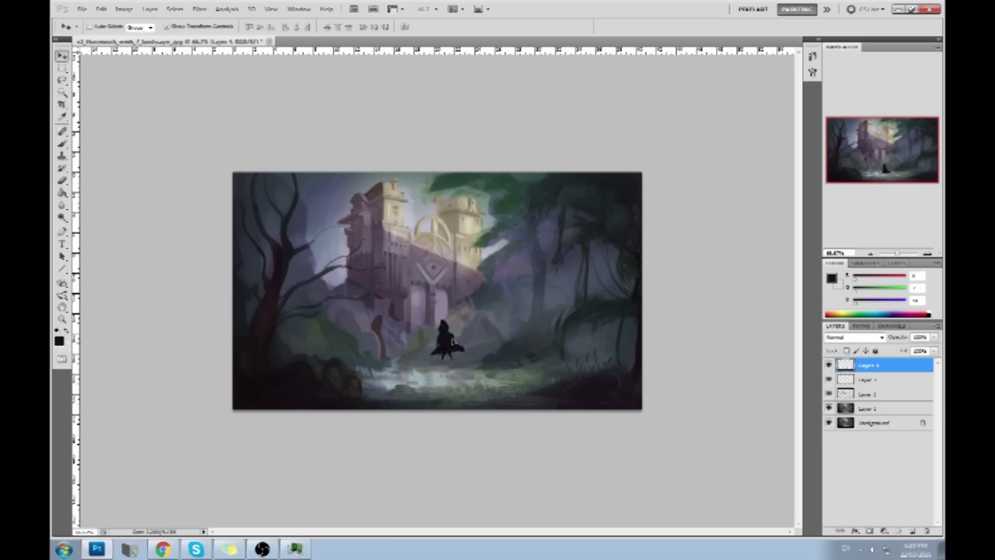
{"action": "left_click_drag", "start_coordinate": [458, 369], "coordinate": [464, 345]}
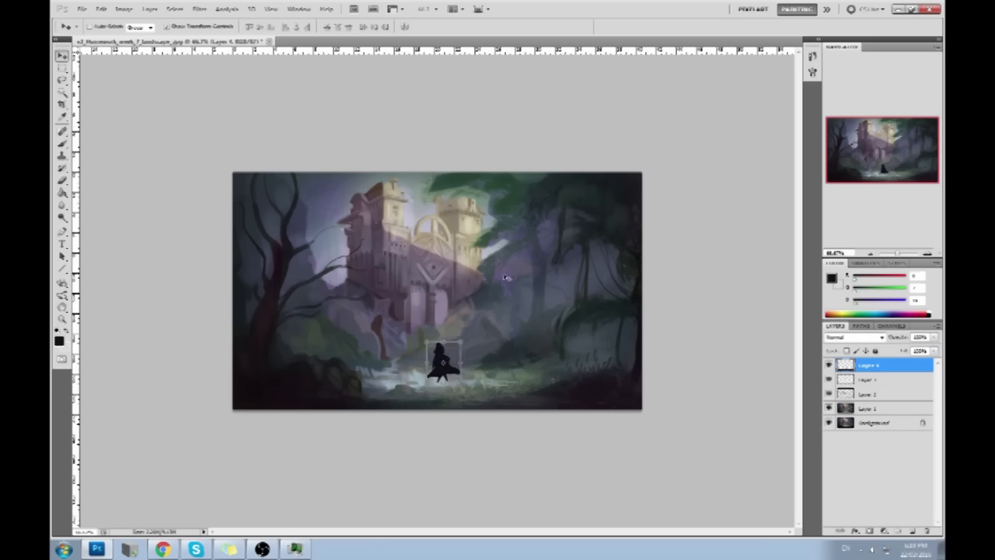
{"action": "left_click_drag", "start_coordinate": [440, 371], "coordinate": [492, 373]}
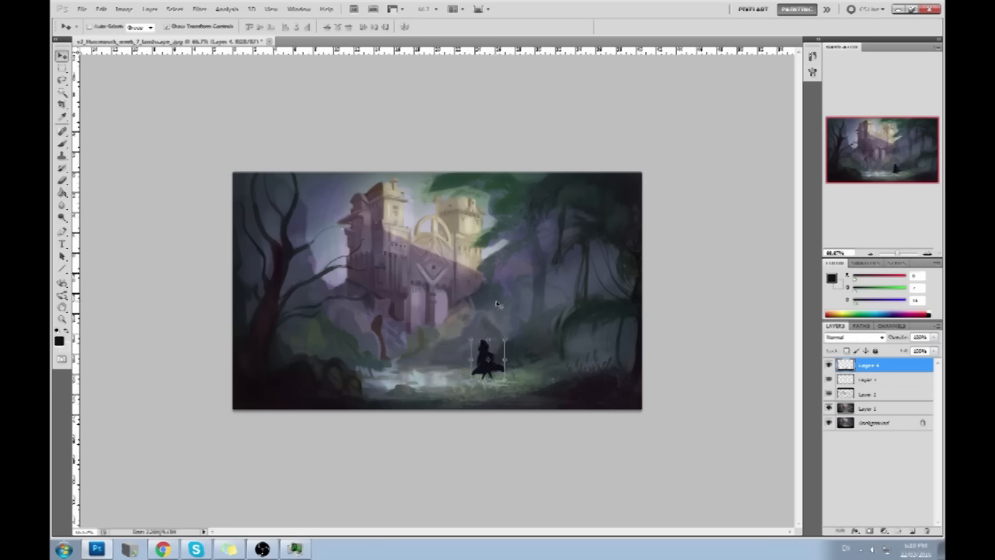
Step: Compare the painting with and without the castle haze layer, select that layer and switch to the Smudge tool
{"action": "left_click", "coordinate": [828, 379]}
{"action": "left_click", "coordinate": [828, 379]}
{"action": "left_click", "coordinate": [872, 379]}
{"action": "key", "text": "b"}
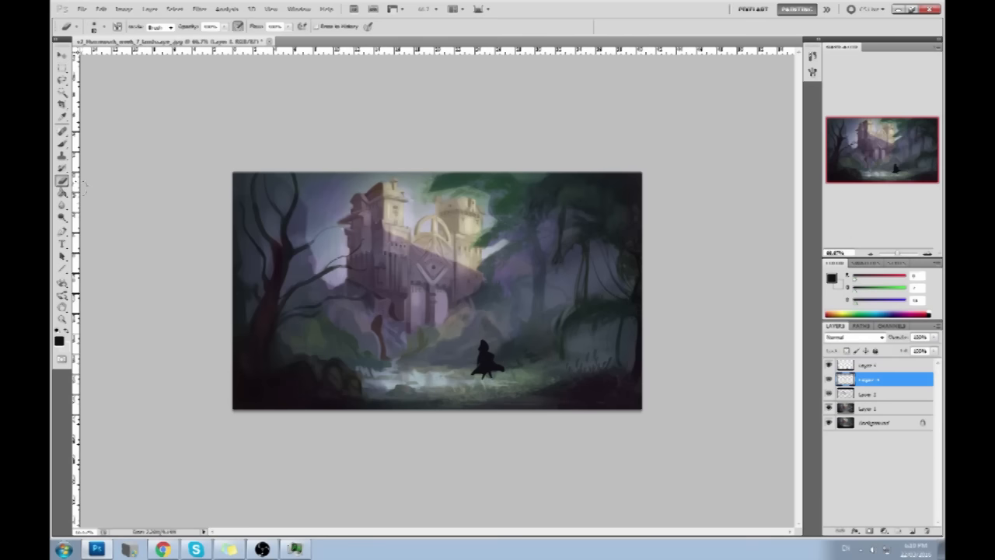
{"action": "left_click_drag", "start_coordinate": [62, 204], "coordinate": [93, 222]}
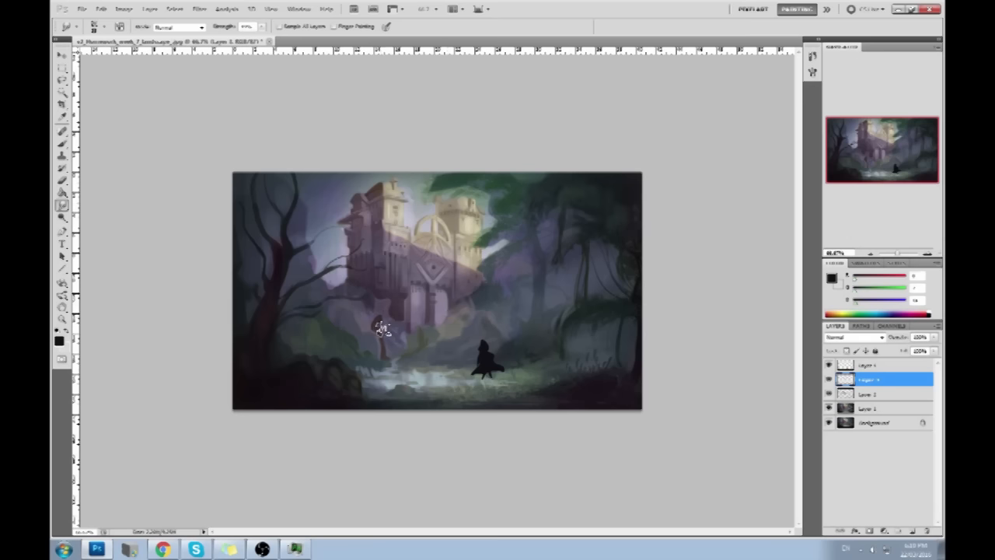
Step: Try to merge the Color-mode layer down into Layer 1
{"action": "right_click", "coordinate": [864, 397]}
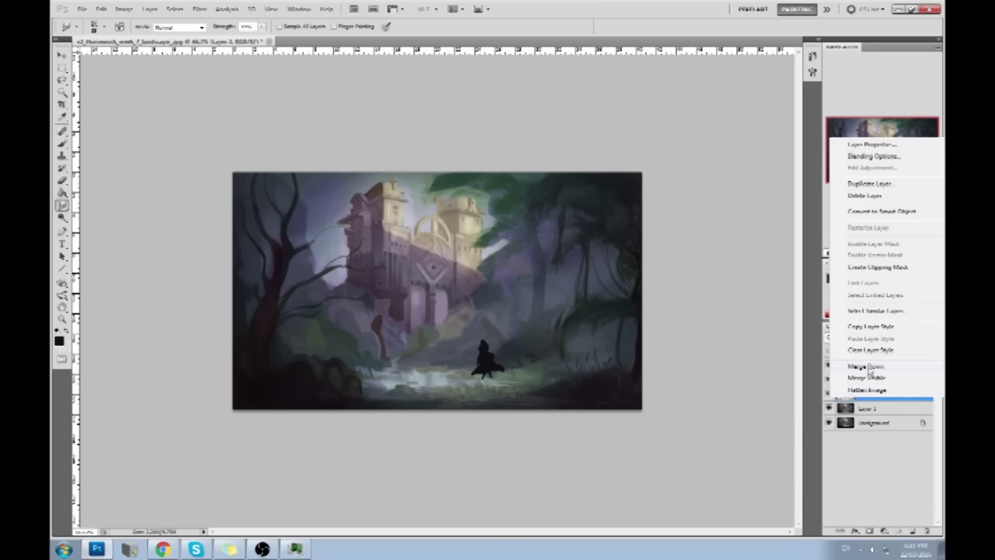
{"action": "left_click", "coordinate": [868, 368]}
{"action": "key", "text": "ctrl+z"}
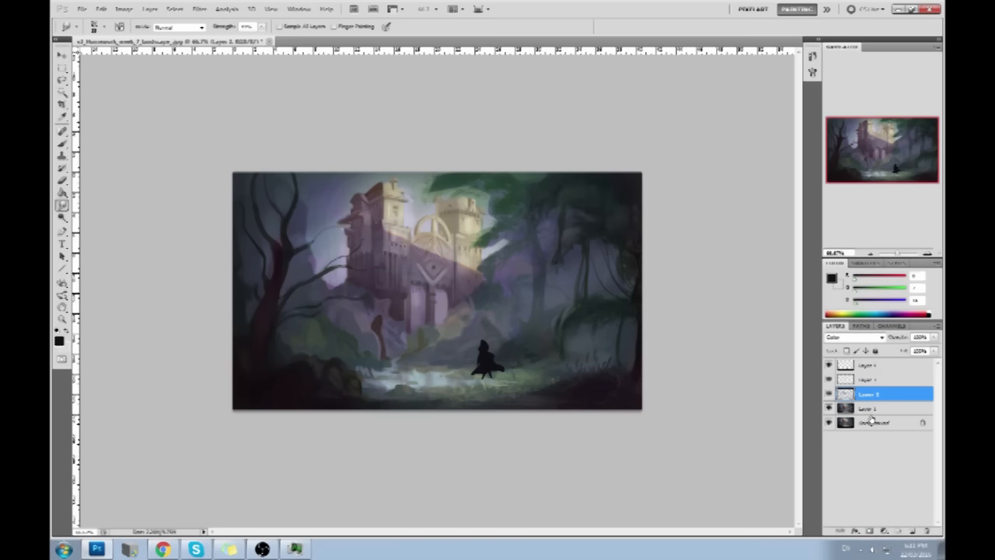
{"action": "right_click", "coordinate": [868, 398]}
{"action": "left_click", "coordinate": [871, 409]}
{"action": "left_click", "coordinate": [876, 407]}
{"action": "left_click", "coordinate": [876, 397]}
{"action": "right_click", "coordinate": [876, 397]}
{"action": "left_click", "coordinate": [877, 370]}
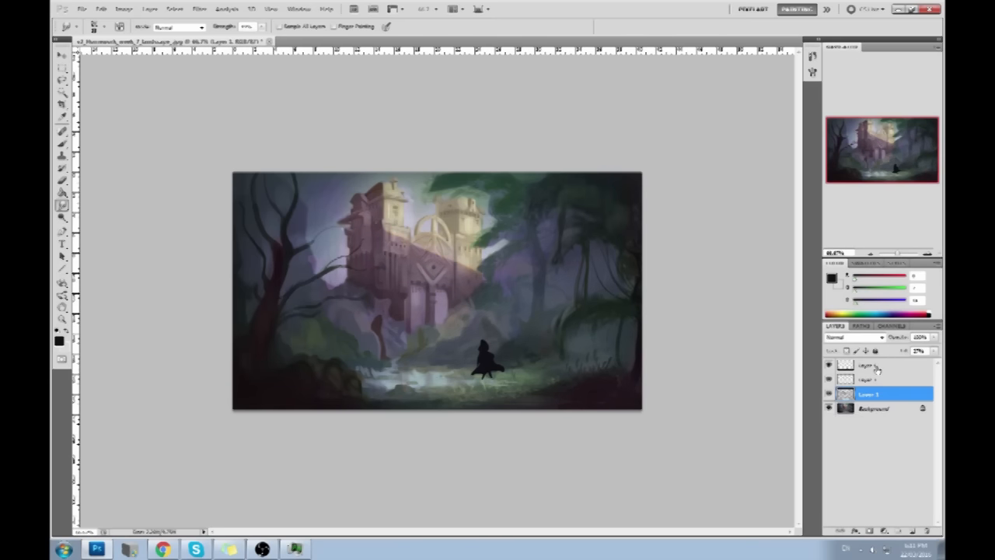
{"action": "key", "text": "ctrl+z"}
Step: Merge Layer 1, the Color-mode layer and the castle haze layer one by one down into the Background
{"action": "left_click", "coordinate": [861, 409]}
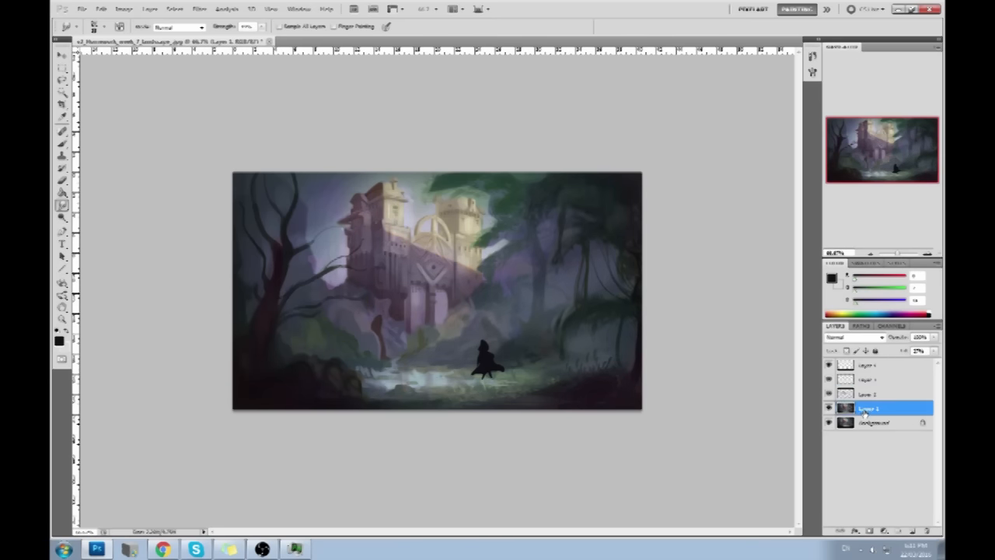
{"action": "right_click", "coordinate": [868, 408]}
{"action": "left_click", "coordinate": [871, 376]}
{"action": "right_click", "coordinate": [868, 394]}
{"action": "left_click", "coordinate": [869, 362]}
{"action": "right_click", "coordinate": [862, 380]}
{"action": "left_click", "coordinate": [869, 349]}
Step: Hide the figure's layer after comparing the scene with and without it, and make that layer active
{"action": "left_click", "coordinate": [828, 365]}
{"action": "left_click", "coordinate": [828, 366]}
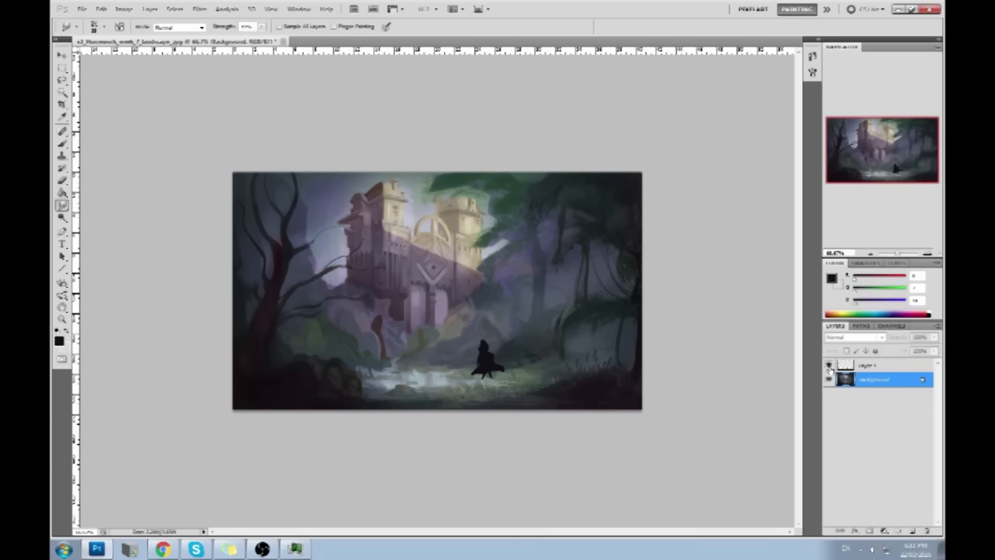
{"action": "left_click", "coordinate": [829, 365]}
{"action": "left_click", "coordinate": [864, 365]}
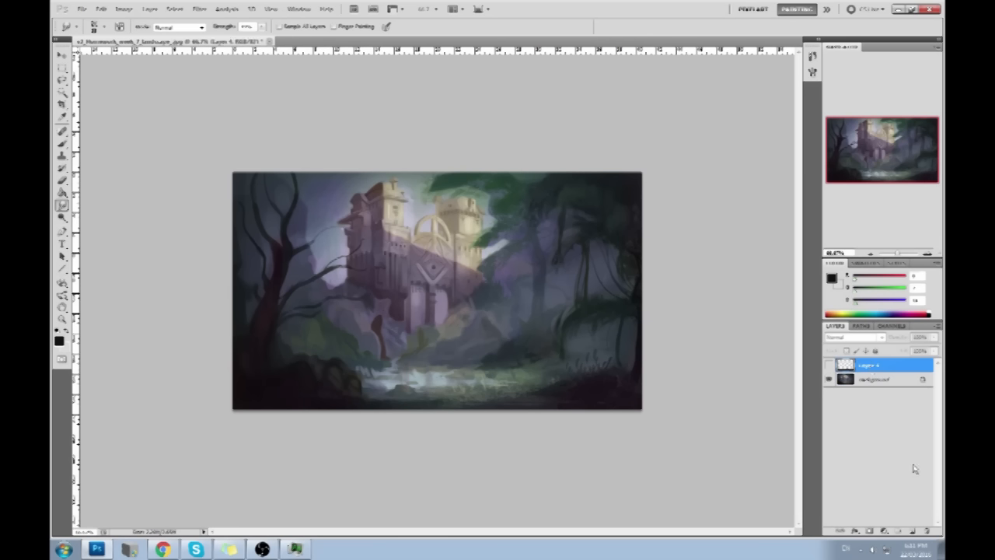